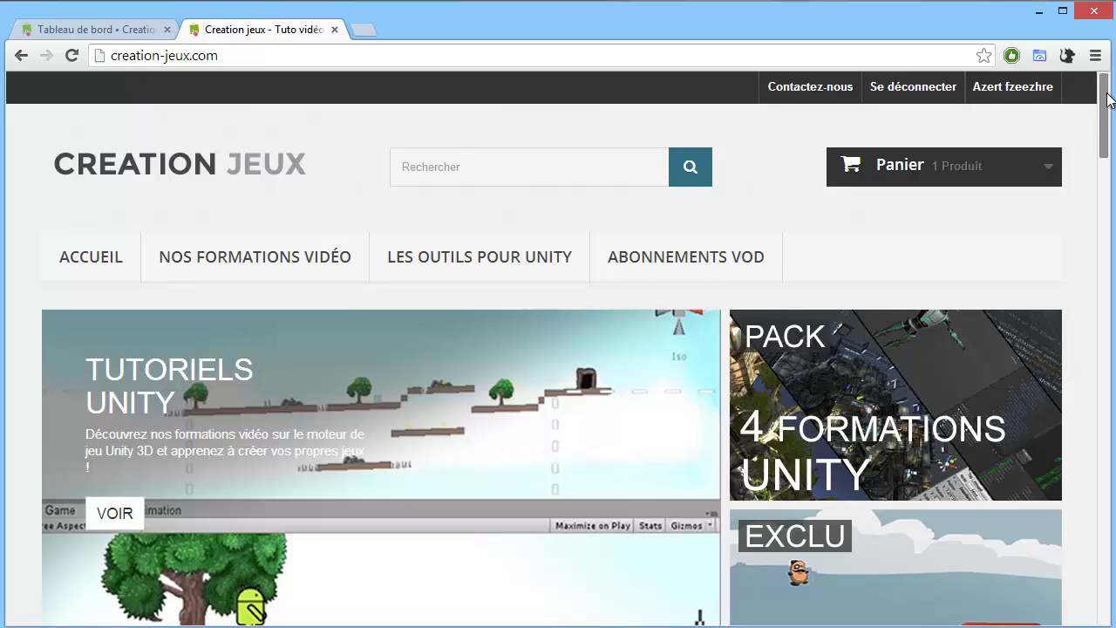
Look over the new products listed on the shop's home page.
left_click_drag(1105, 101, 1100, 242)
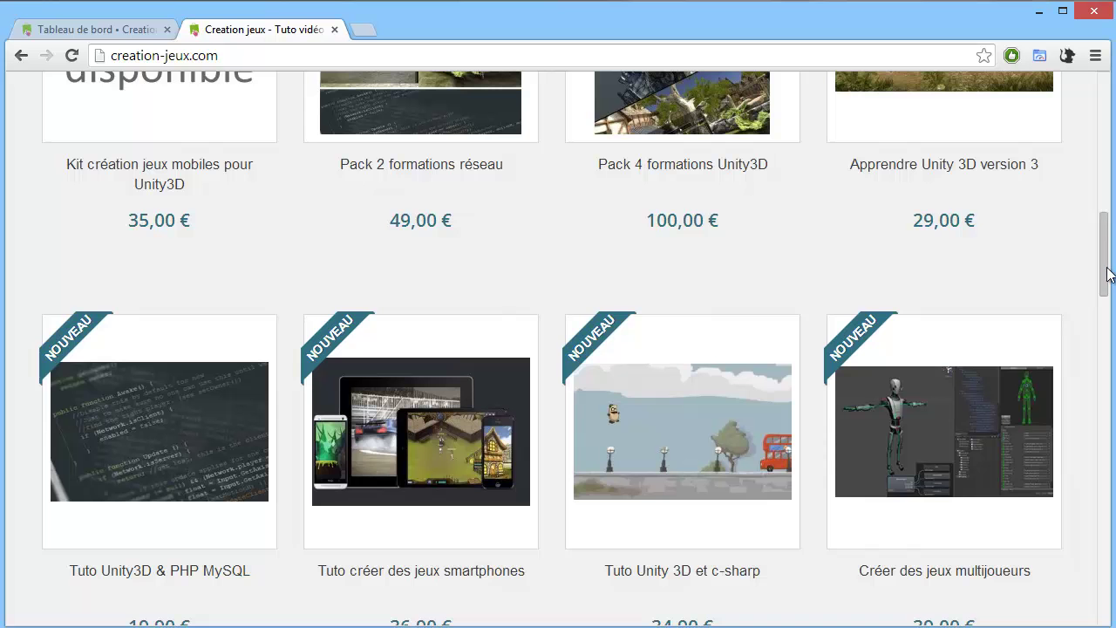
left_click_drag(1109, 274, 1112, 233)
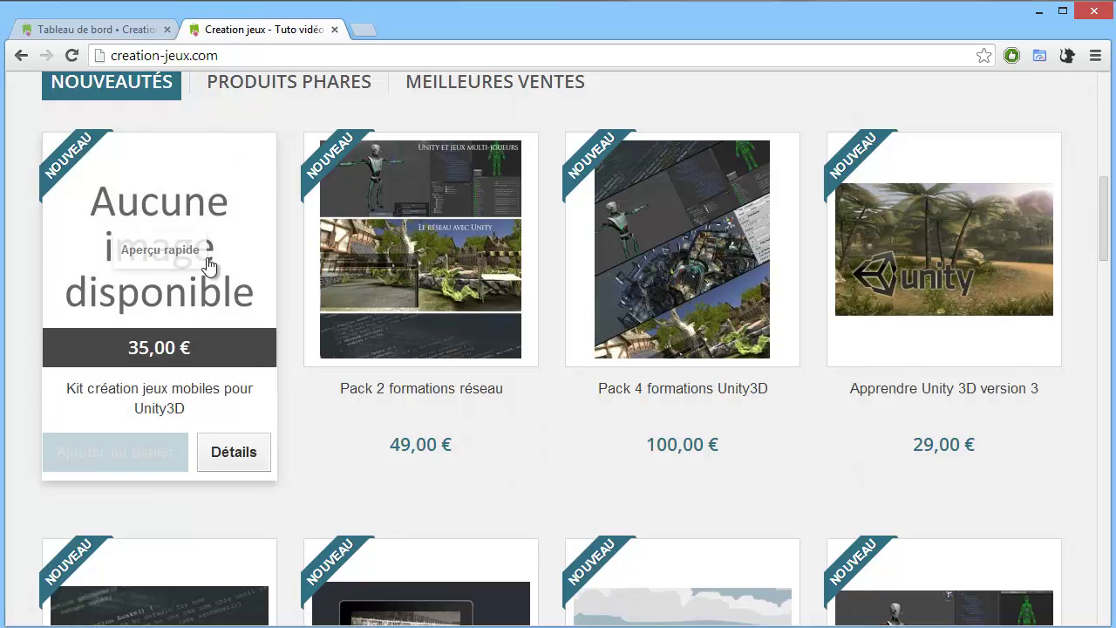
scroll(211, 323, "down", 2)
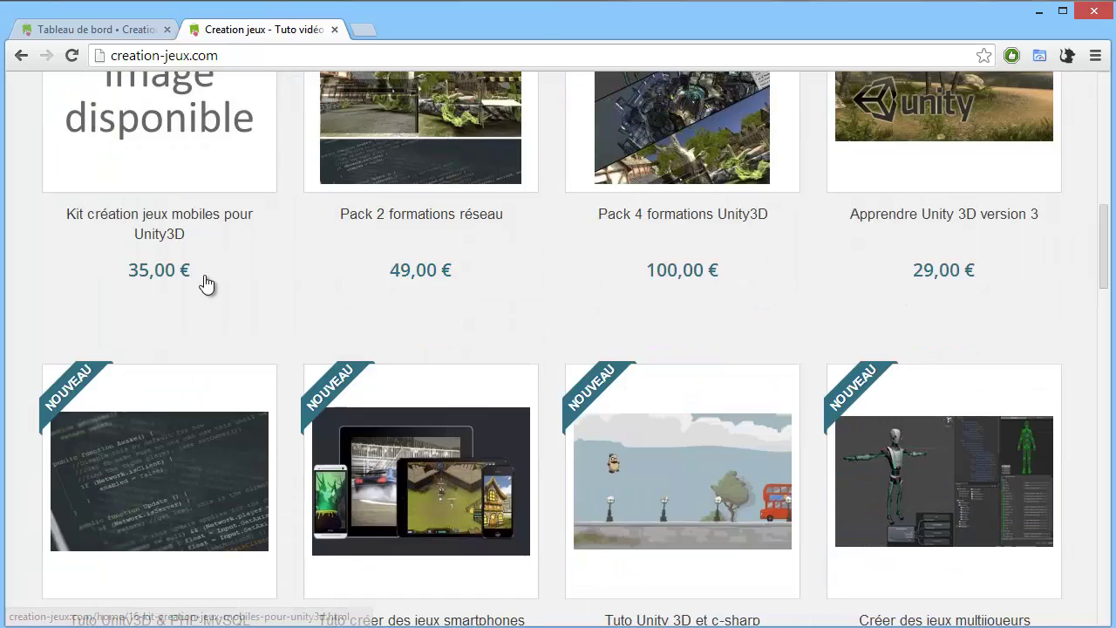
scroll(207, 281, "up", 2)
Open the product Tuto créer des jeux smartphones for editing from the back office's product catalogue.
left_click(80, 18)
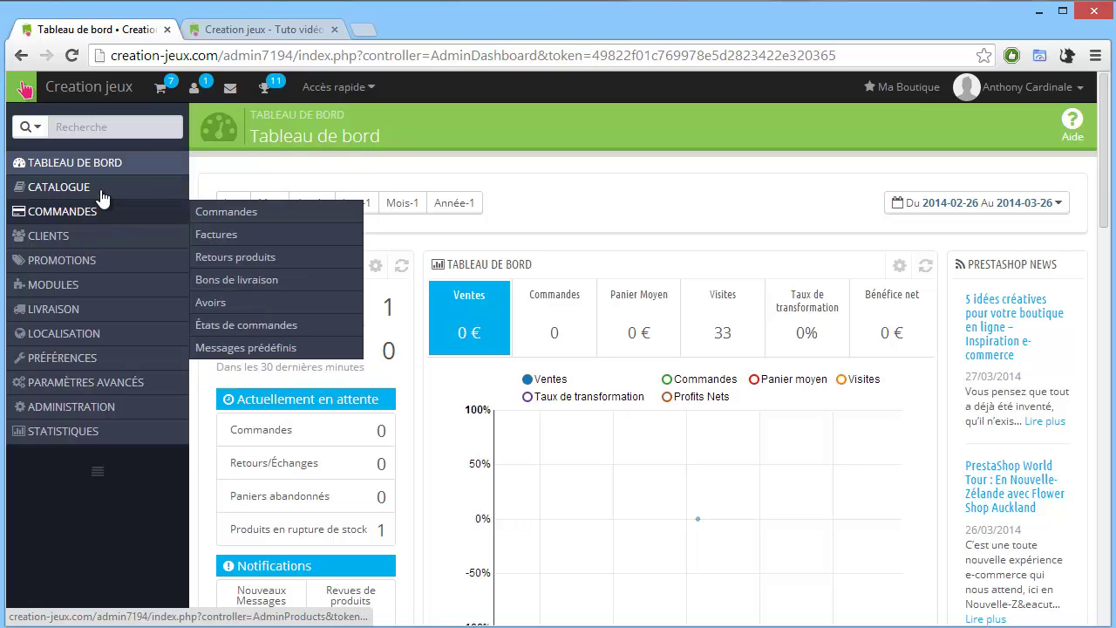
mouse_move(96, 187)
left_click(220, 185)
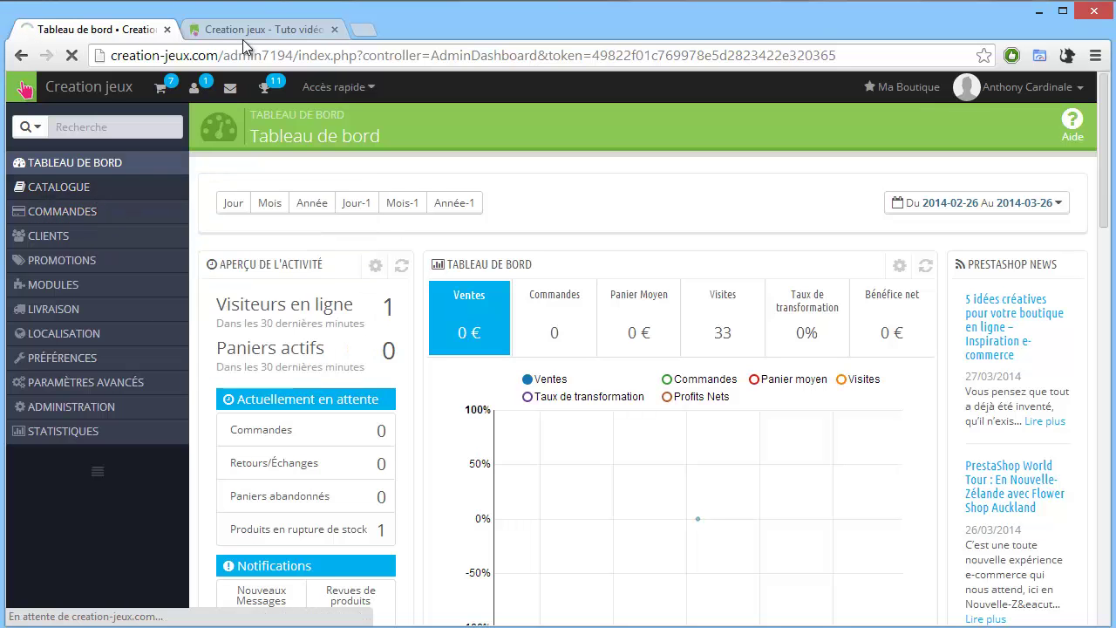
scroll(366, 209, "down", 3)
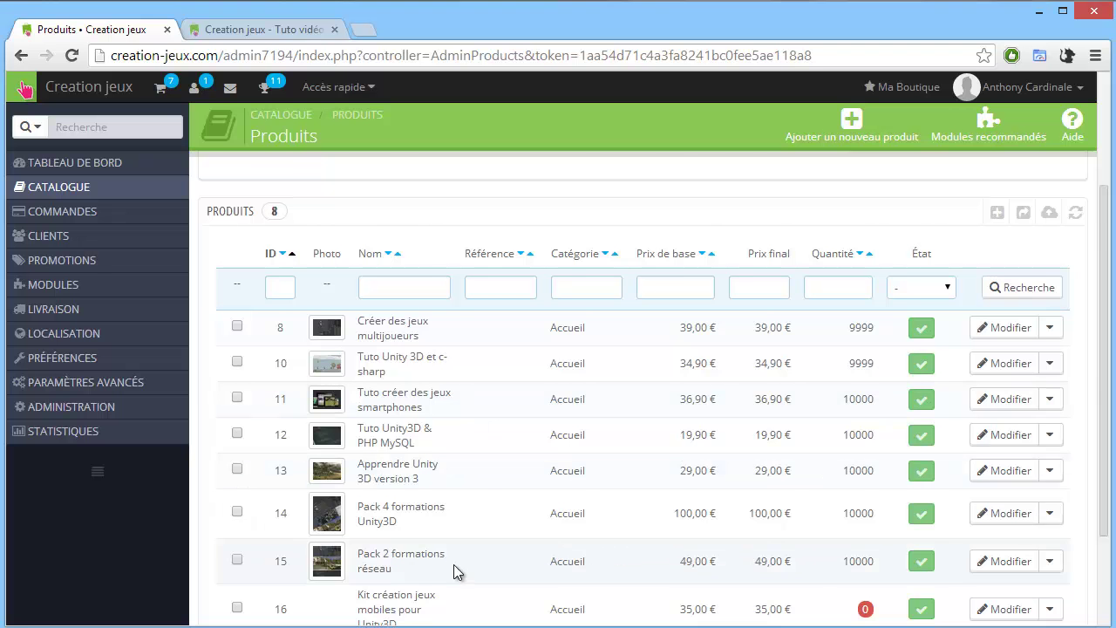
scroll(457, 563, "down", 1)
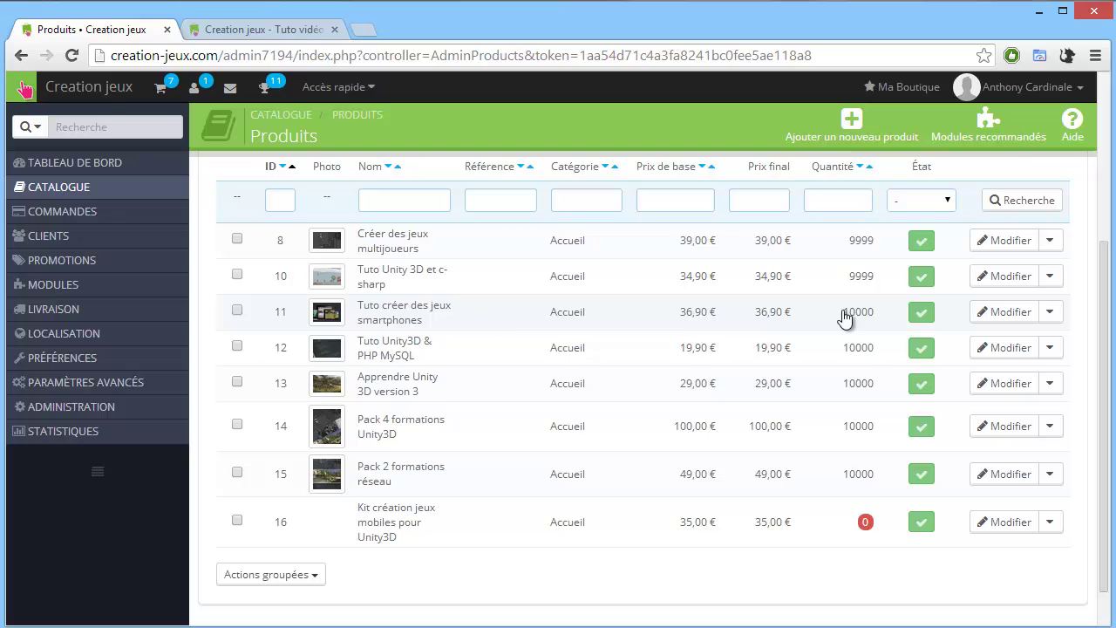
left_click(990, 315)
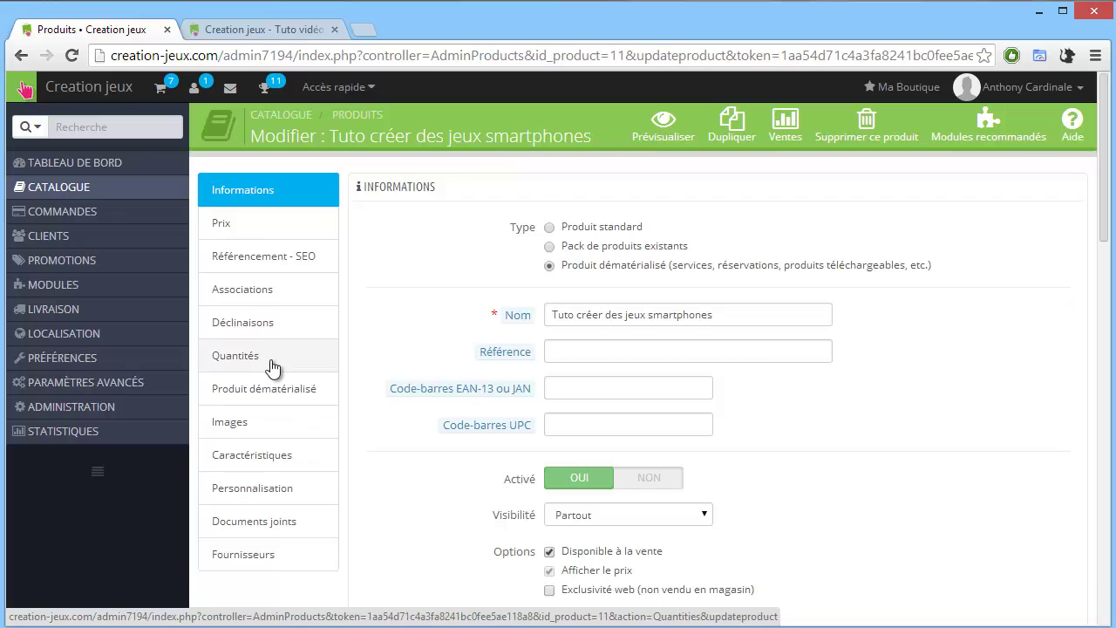
Add Kit création jeux mobiles pour Unity3D as an accessory in the product's associations and save while staying on the product.
left_click(269, 302)
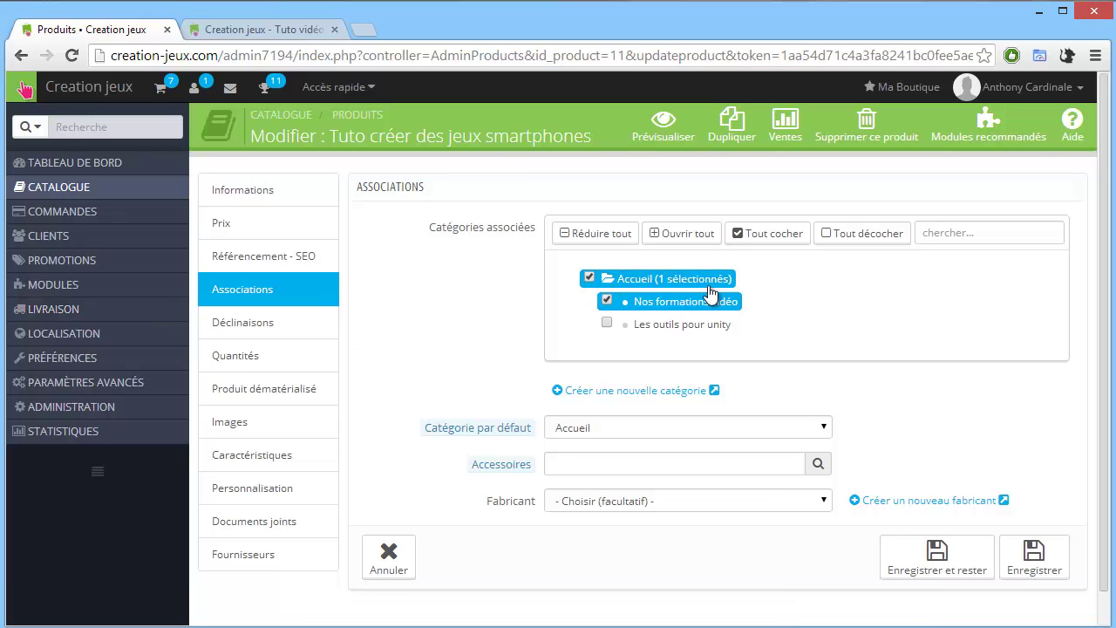
left_click(580, 466)
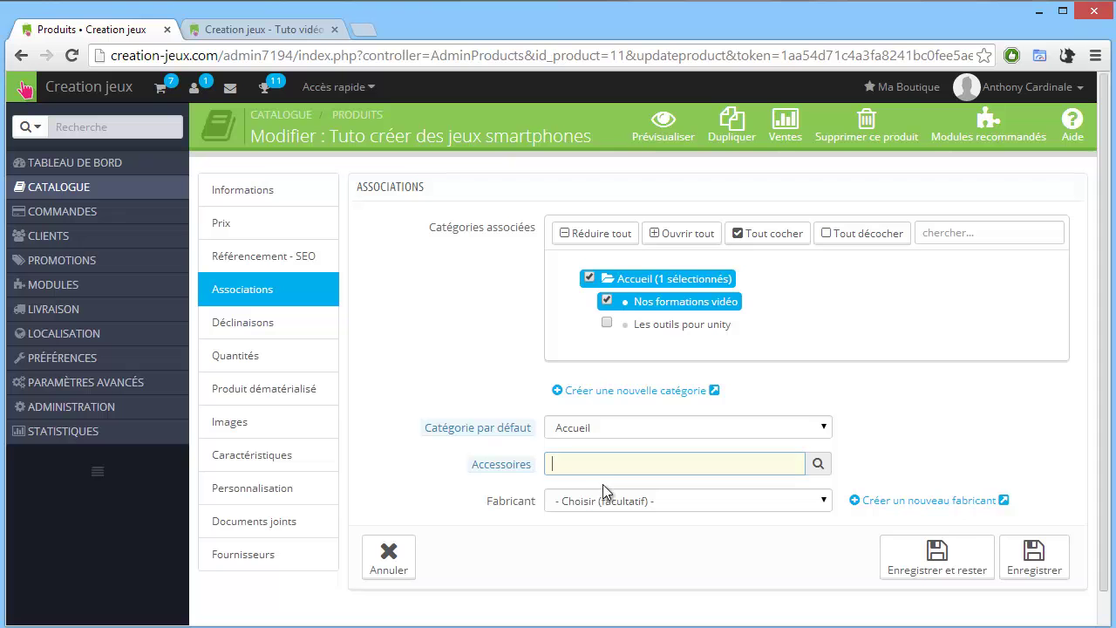
type("kit")
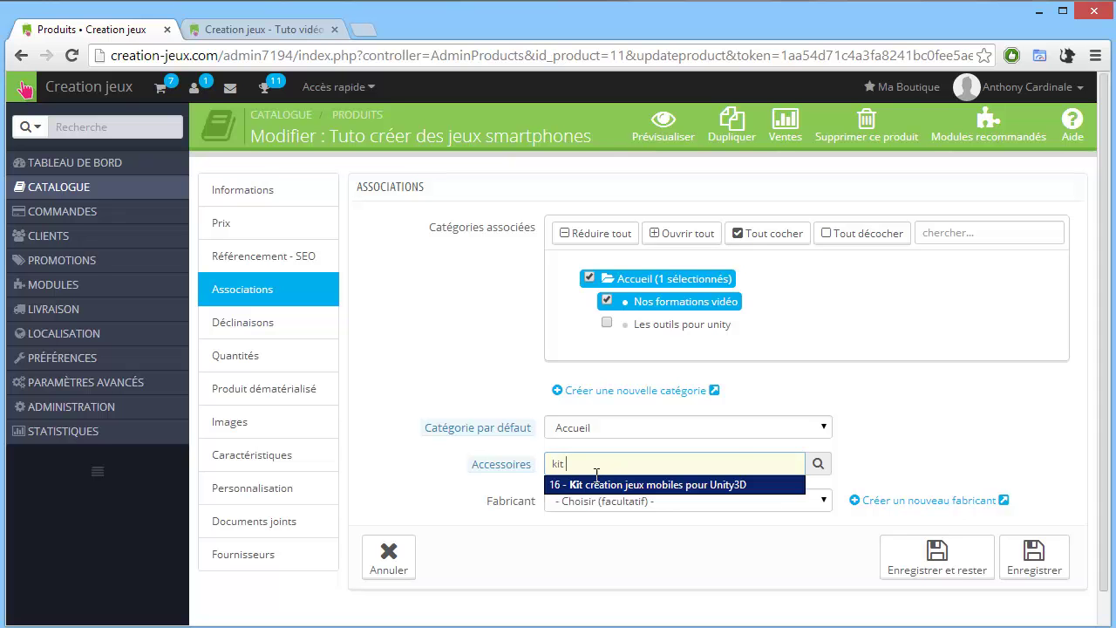
left_click(645, 484)
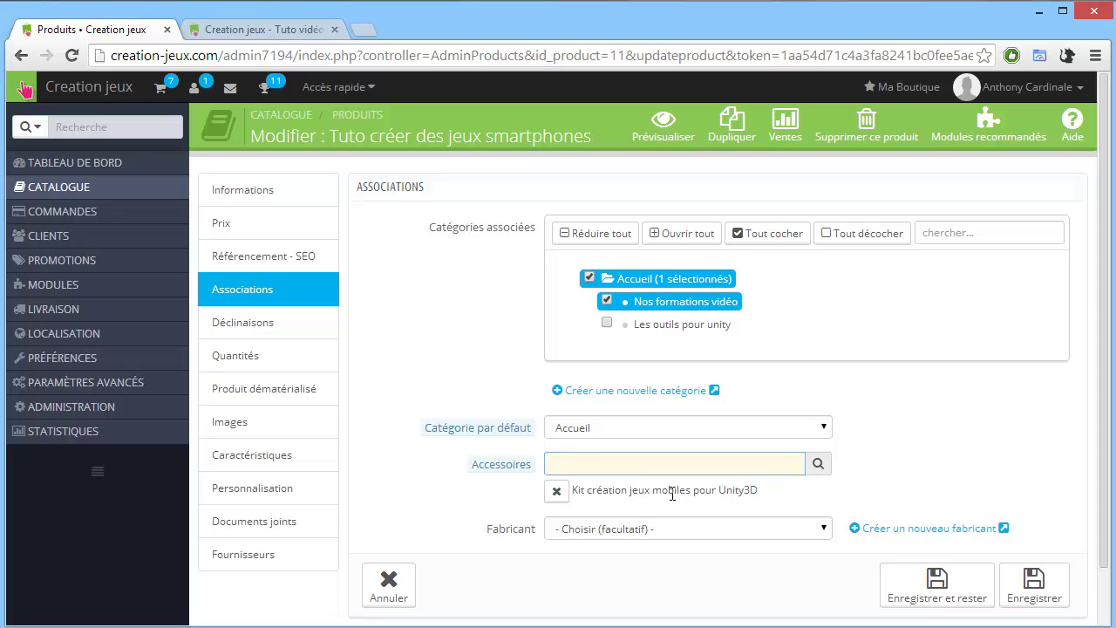
left_click(911, 580)
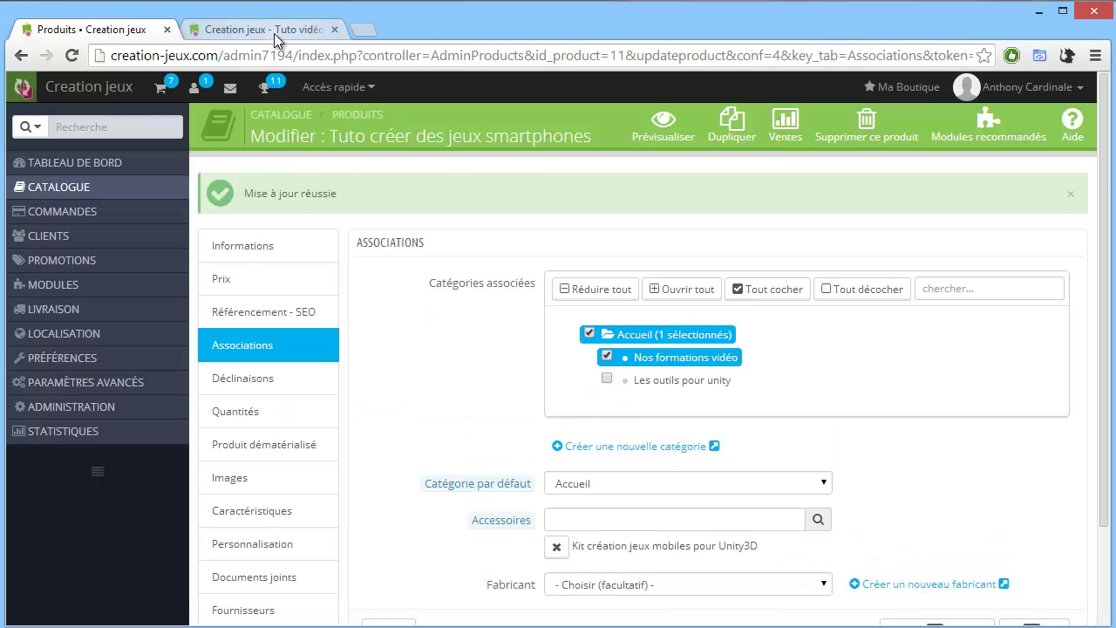
Switch to the shop front and open the product page of Tuto créer des jeux smartphones.
left_click(273, 33)
scroll(416, 318, "down", 3)
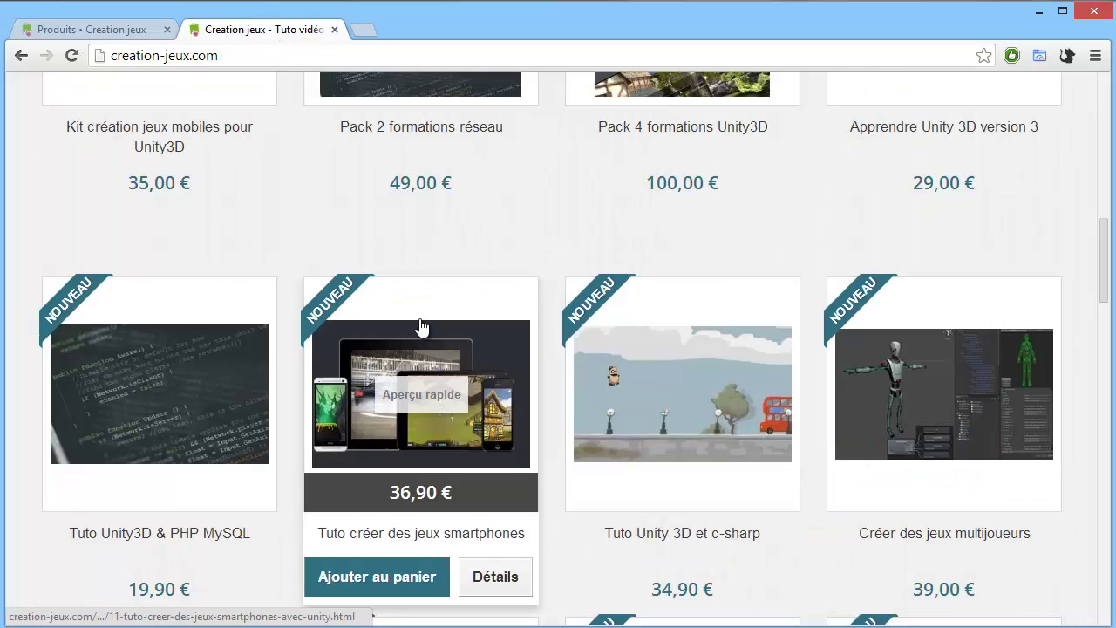
left_click(484, 332)
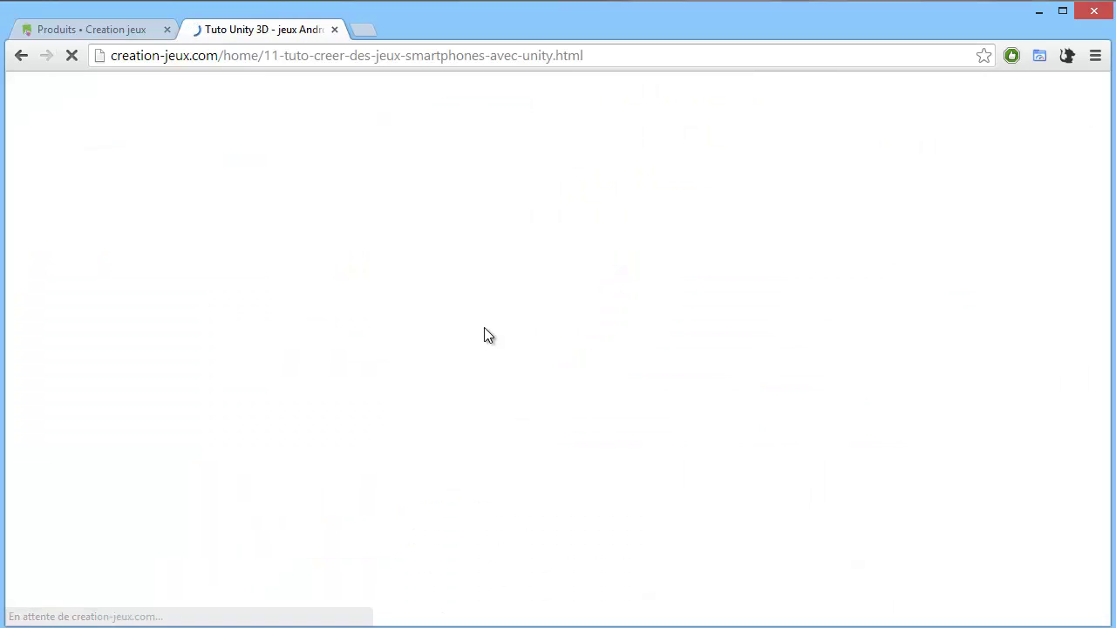
Examine the product page from the description down to the Accessoires section for the associated kit.
scroll(483, 329, "down", 6)
scroll(480, 343, "down", 1)
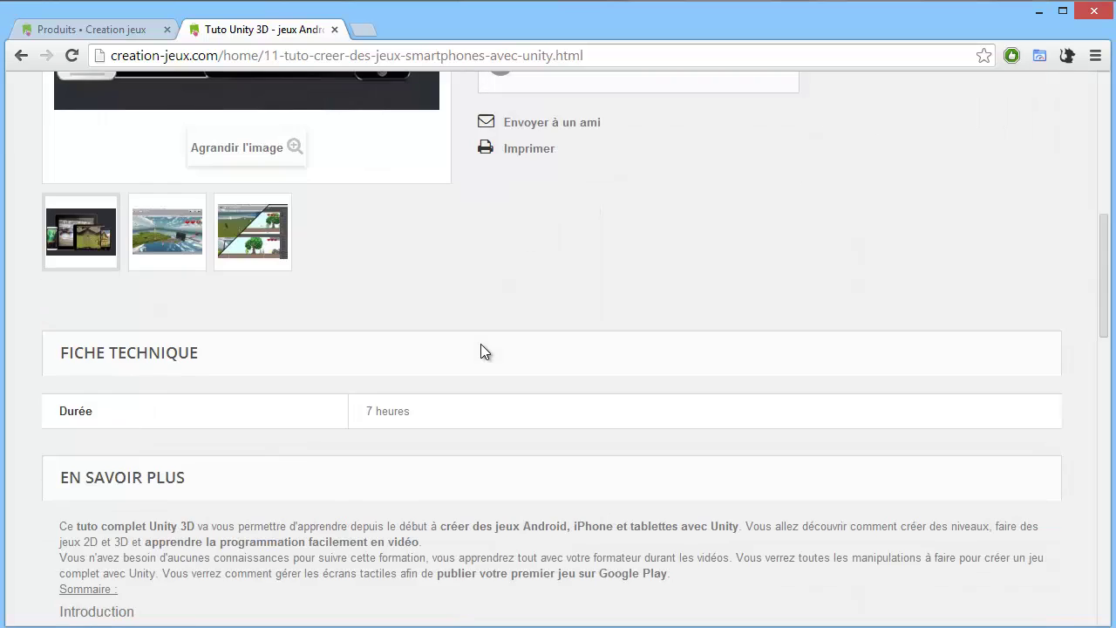
scroll(480, 345, "down", 7)
scroll(480, 352, "down", 5)
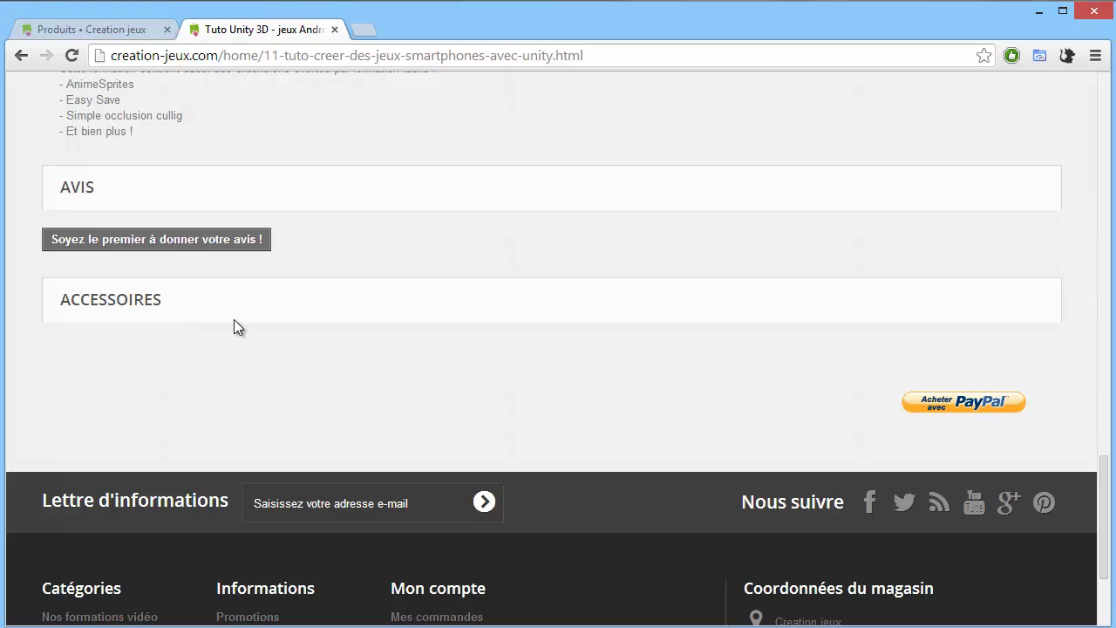
scroll(175, 349, "down", 1)
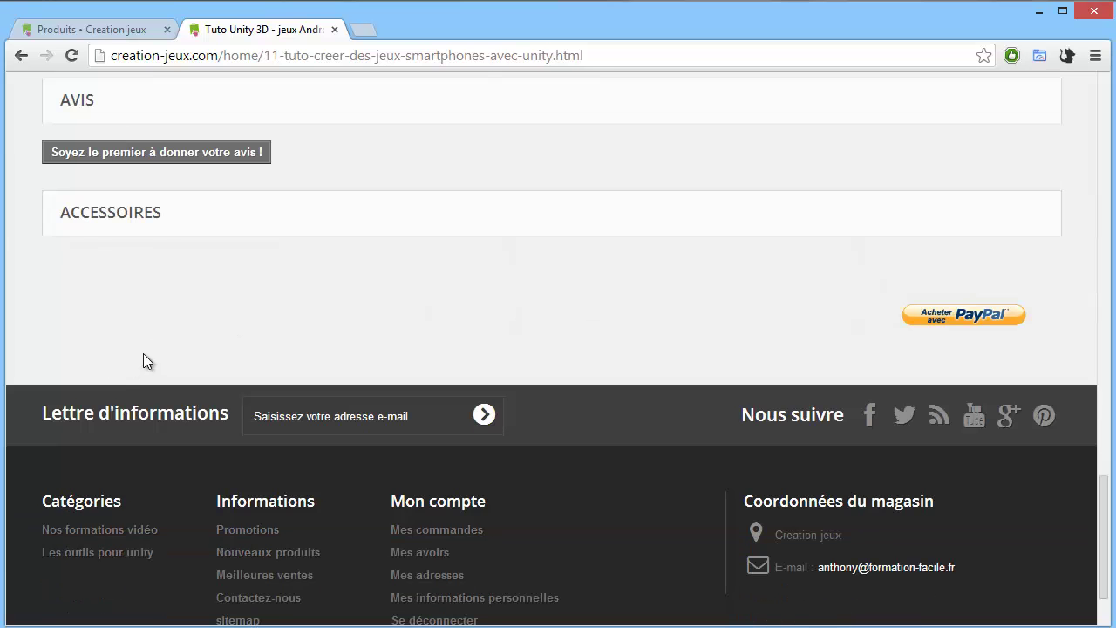
scroll(143, 353, "up", 1)
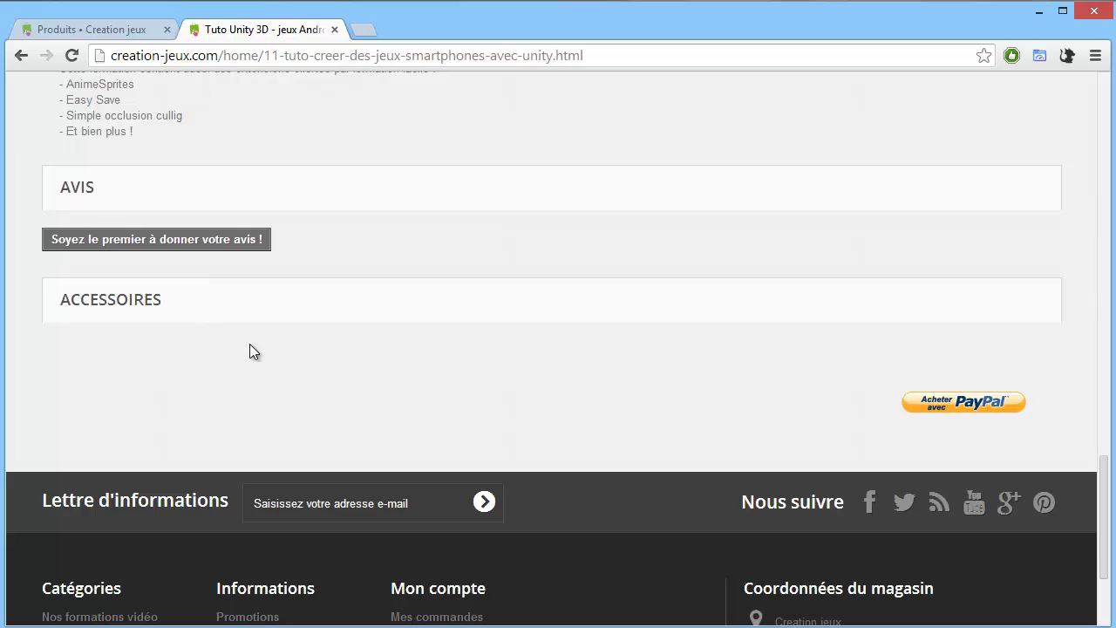
scroll(253, 344, "up", 15)
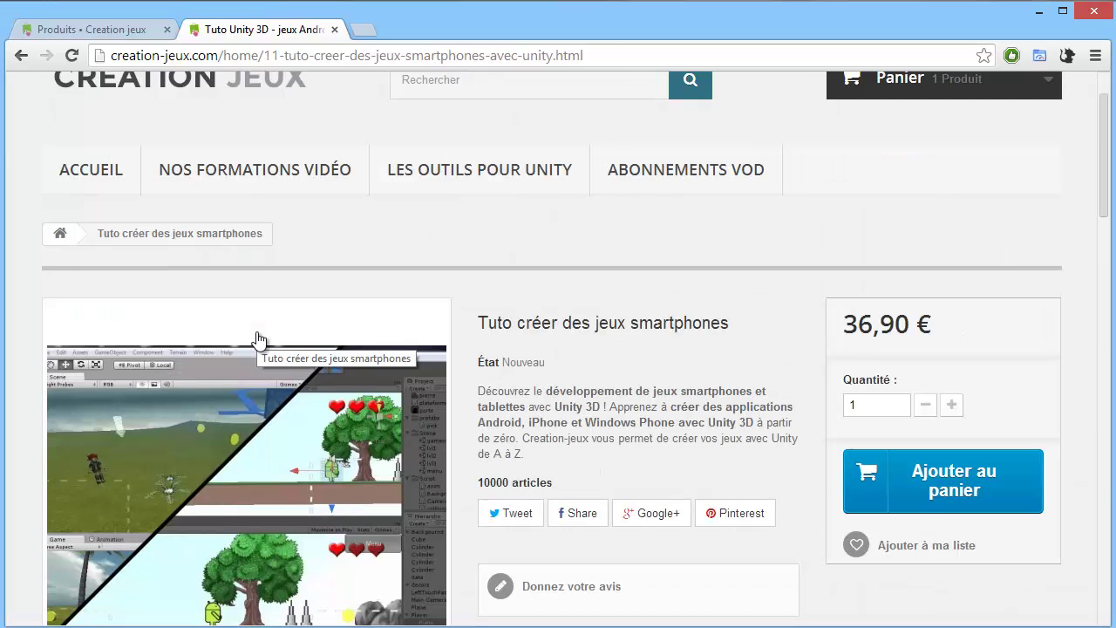
scroll(257, 338, "down", 5)
scroll(257, 338, "up", 7)
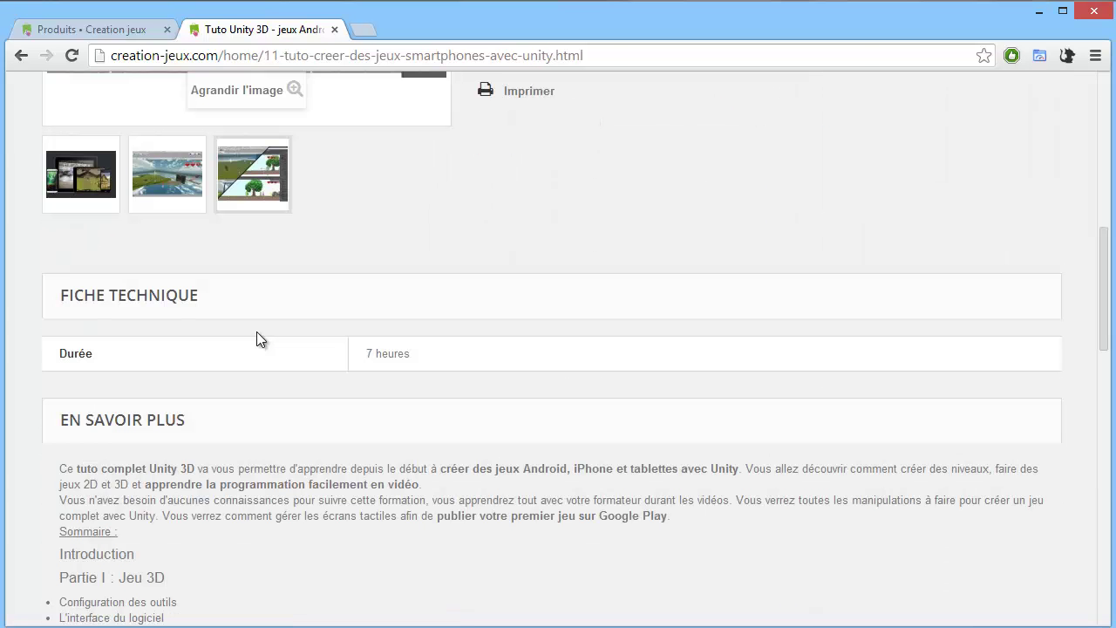
scroll(257, 338, "down", 10)
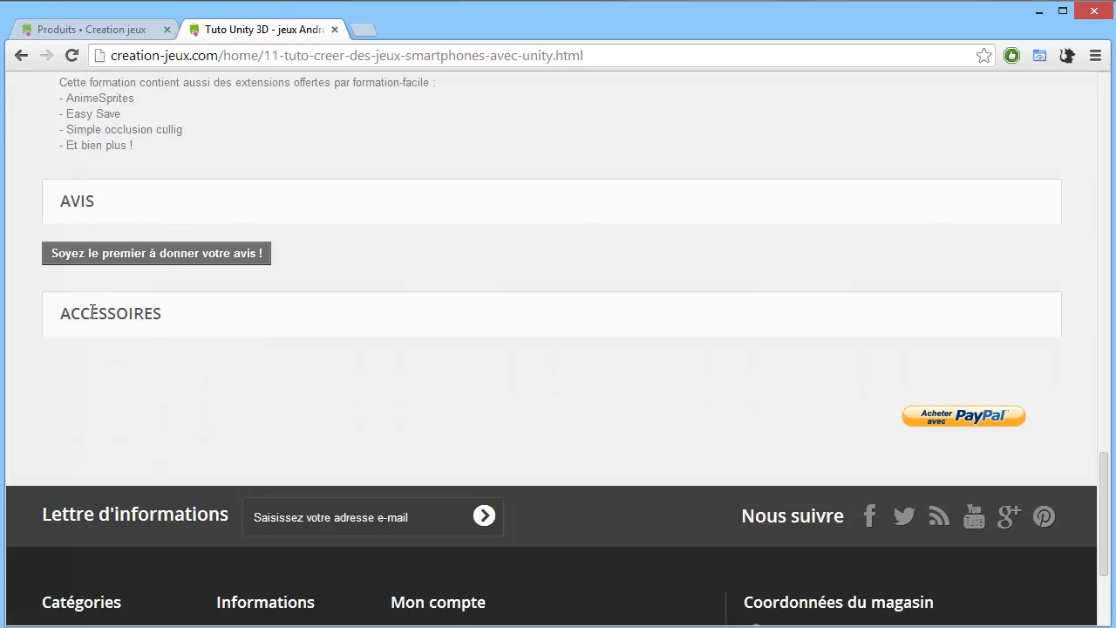
left_click_drag(91, 312, 165, 327)
scroll(132, 347, "up", 15)
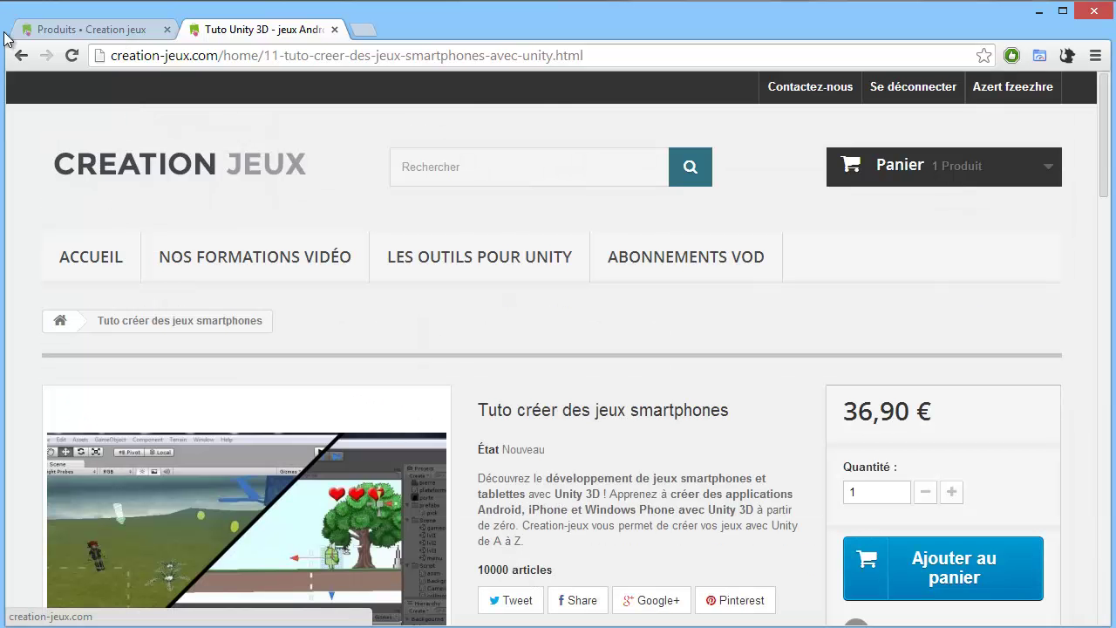
Return to the shop's home page and open the product Pack 4 formations Unity3D.
left_click(21, 55)
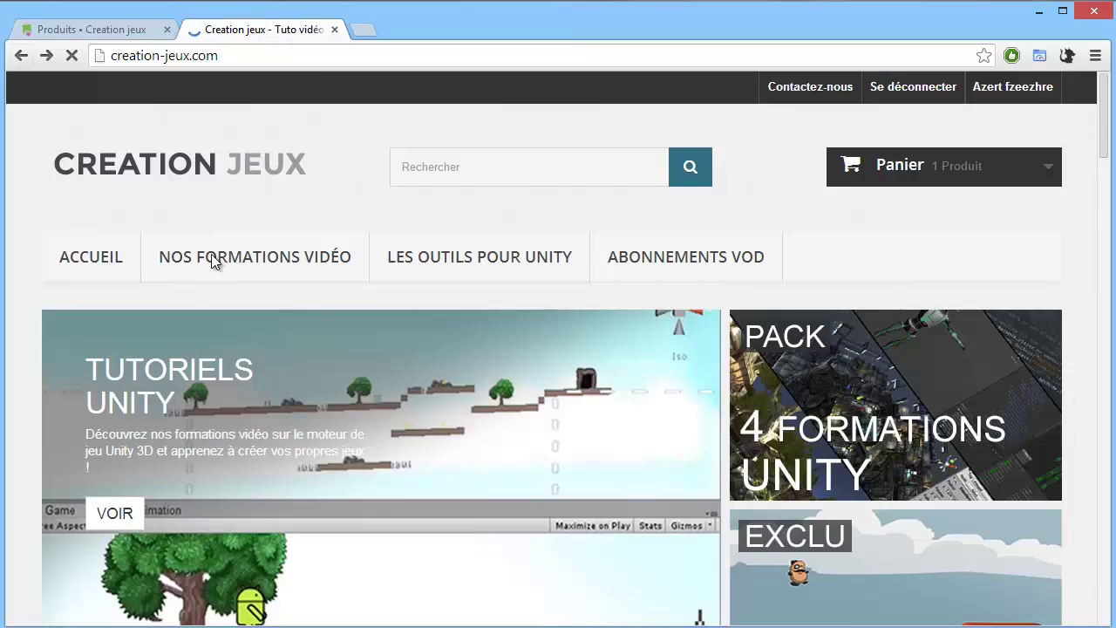
scroll(283, 353, "up", 3)
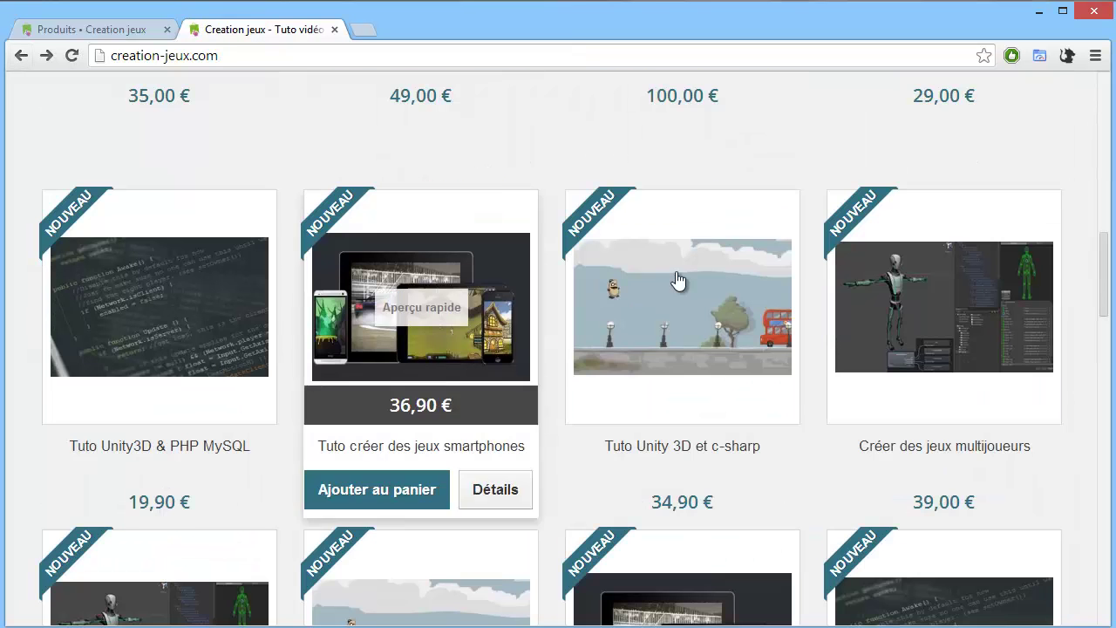
scroll(649, 432, "down", 1)
scroll(649, 432, "down", 7)
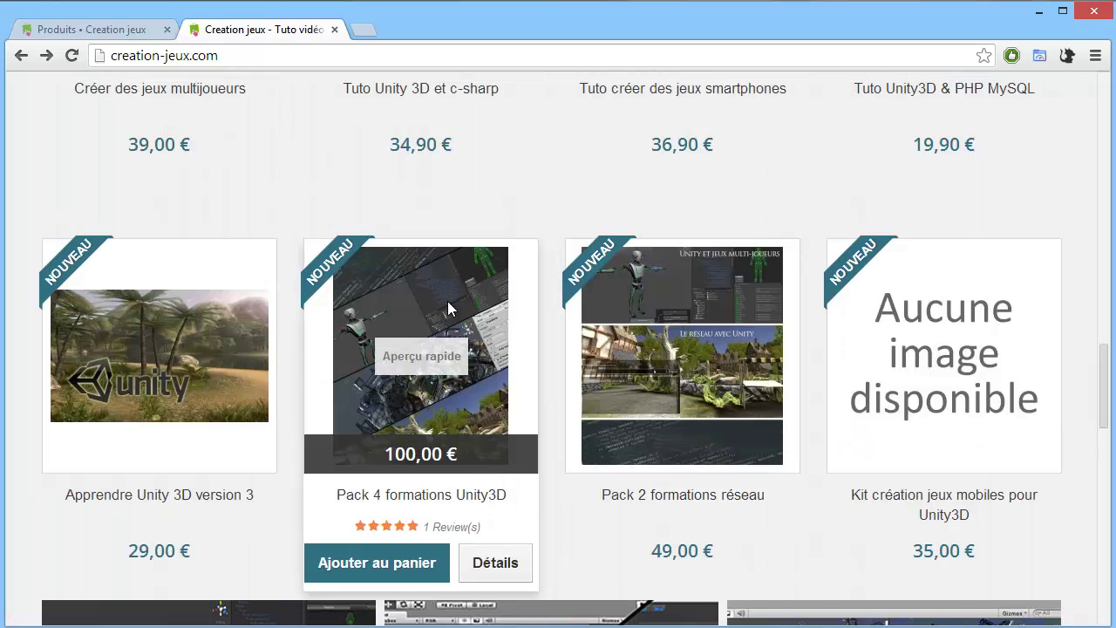
left_click(447, 301)
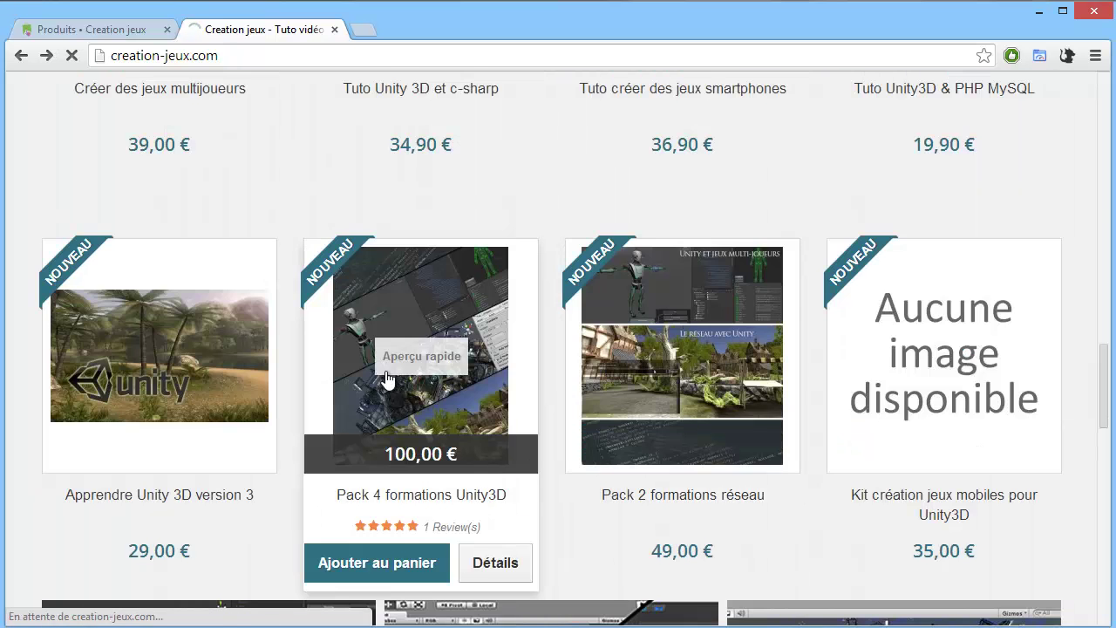
Examine the products listed under Contenu du pack on the pack's page.
scroll(366, 340, "down", 10)
scroll(308, 300, "up", 5)
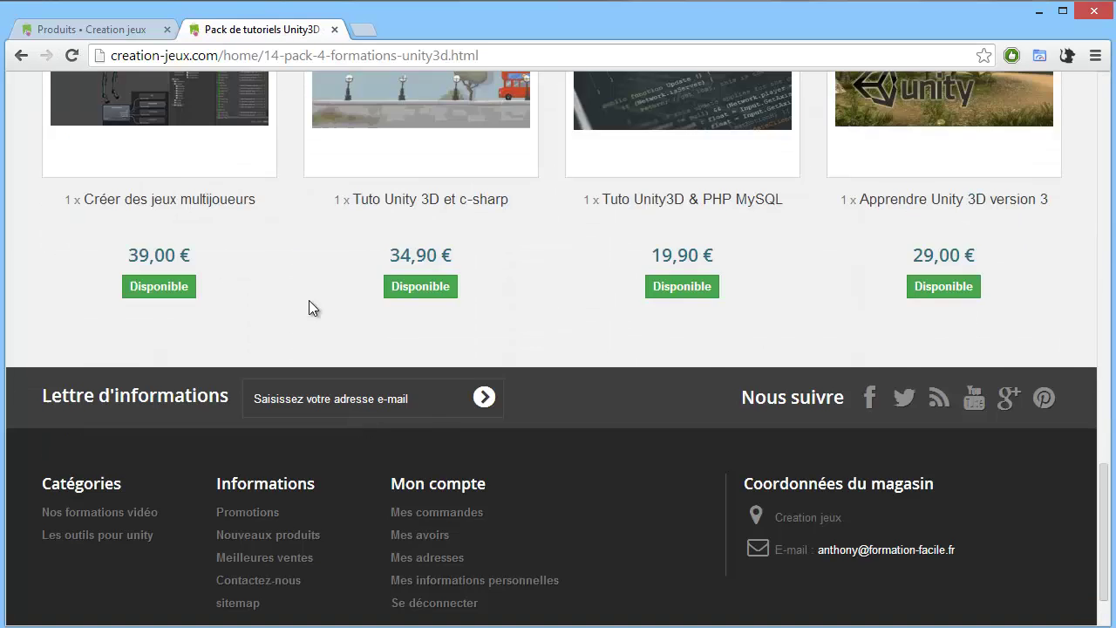
left_click_drag(64, 167, 305, 196)
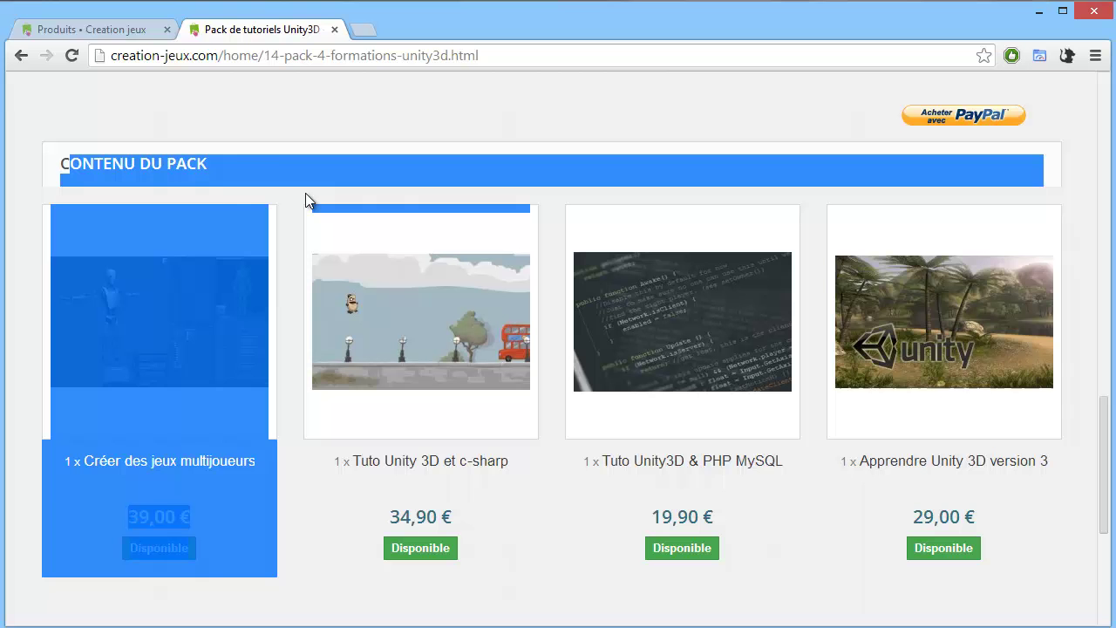
left_click(265, 145)
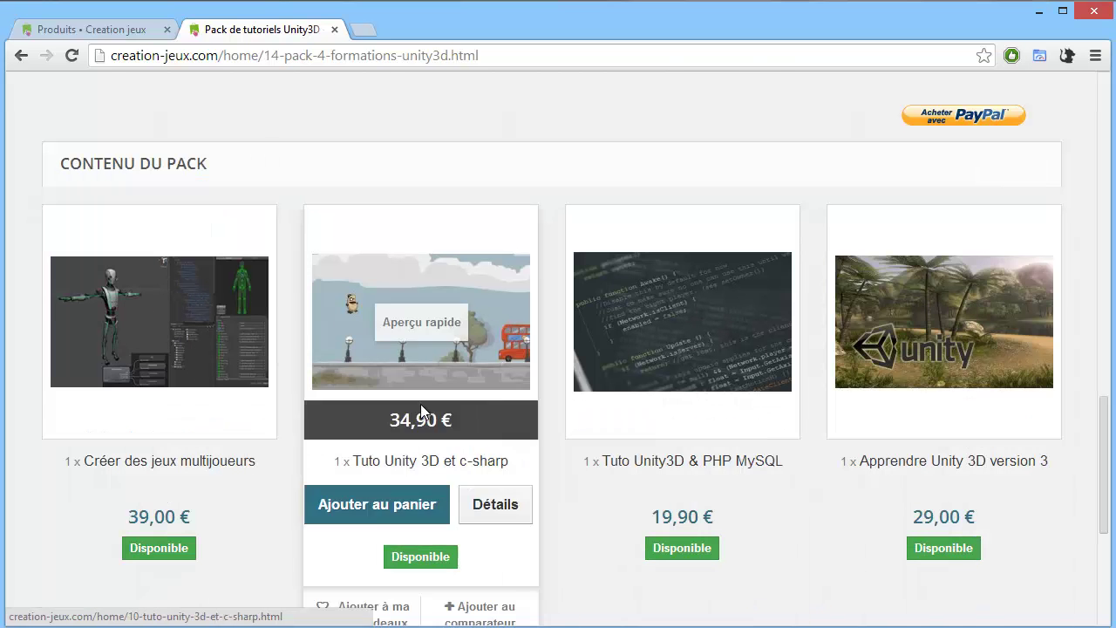
Go back to the shop's home page and open the list of modules in the back office.
scroll(420, 404, "up", 5)
left_click(85, 33)
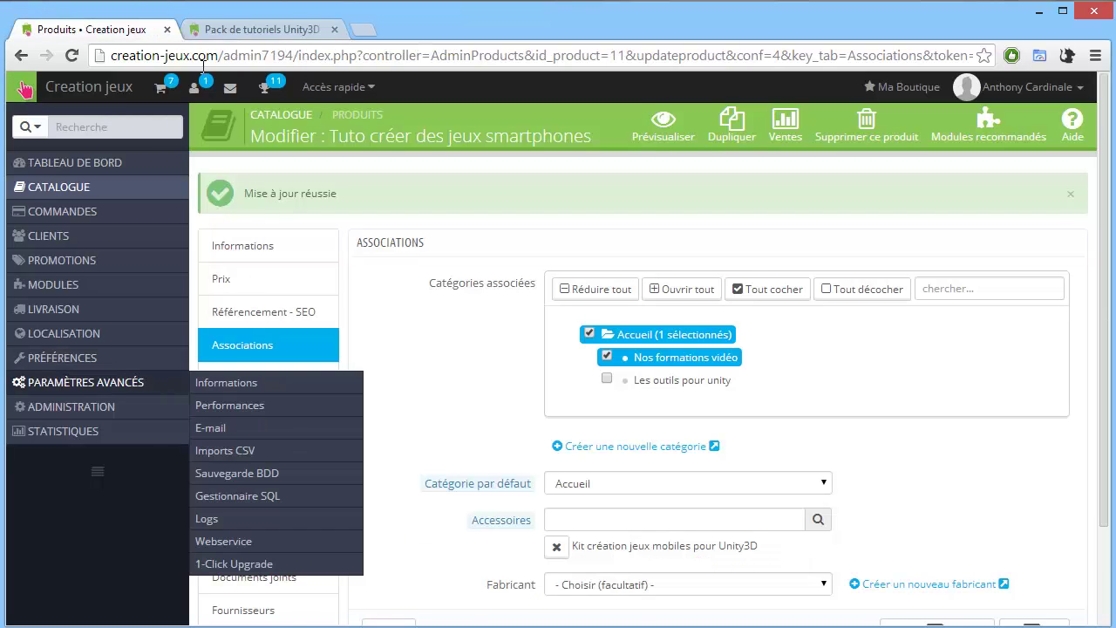
left_click(241, 32)
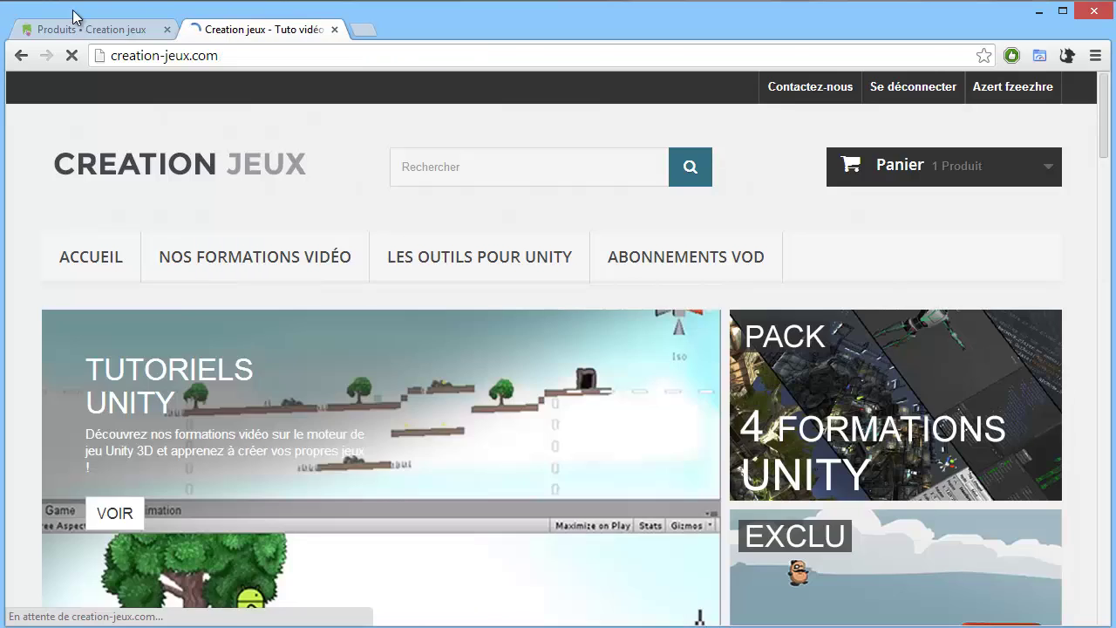
left_click(69, 30)
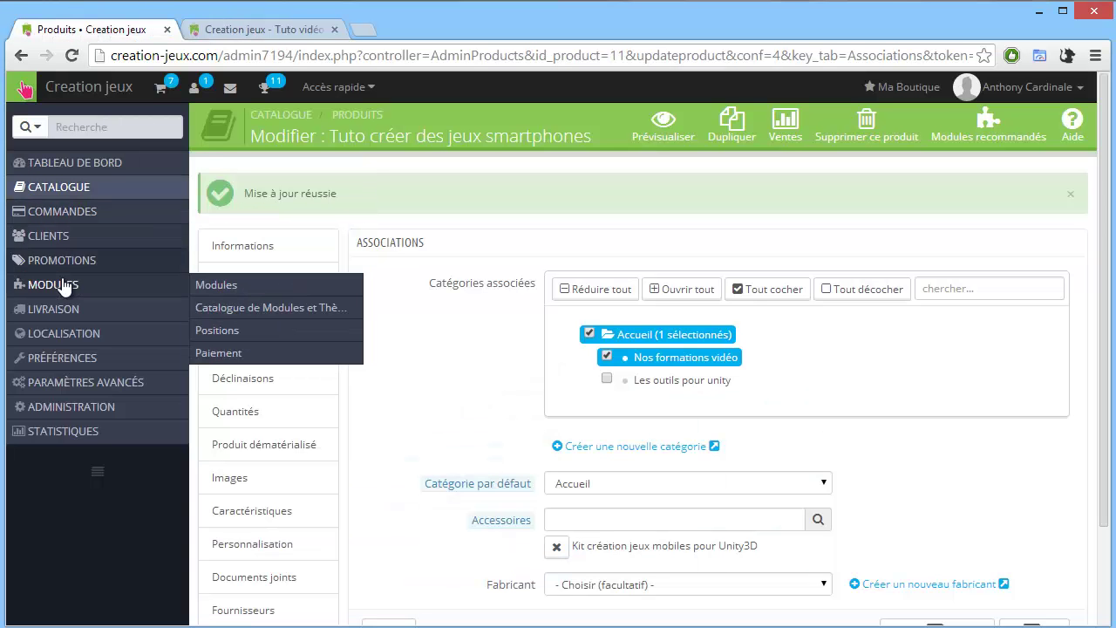
left_click(215, 286)
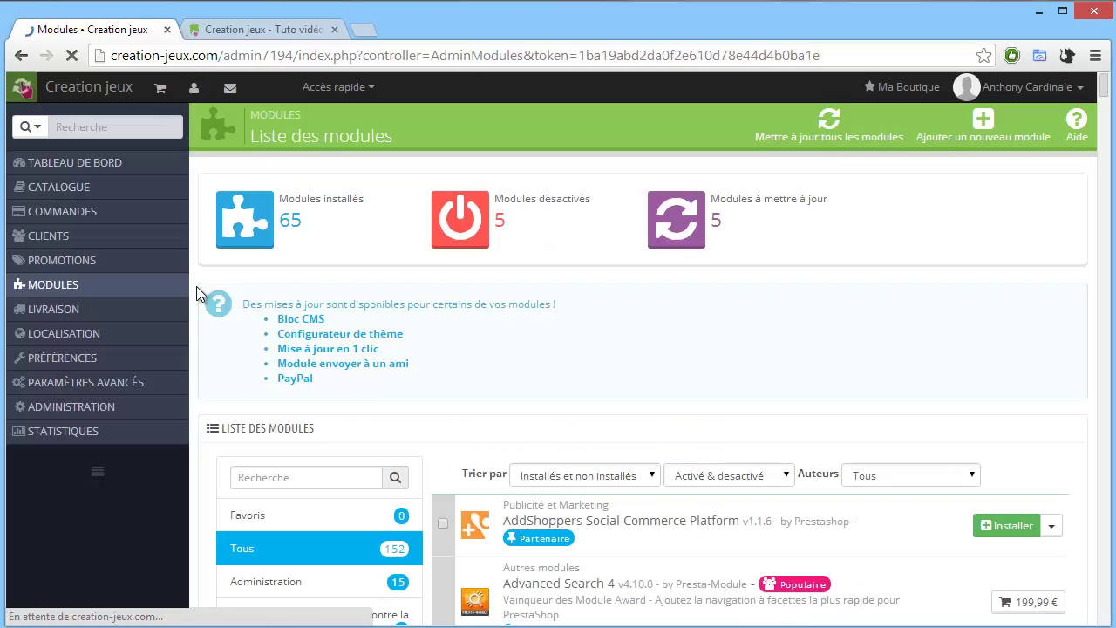
scroll(567, 332, "down", 1)
scroll(566, 332, "down", 1)
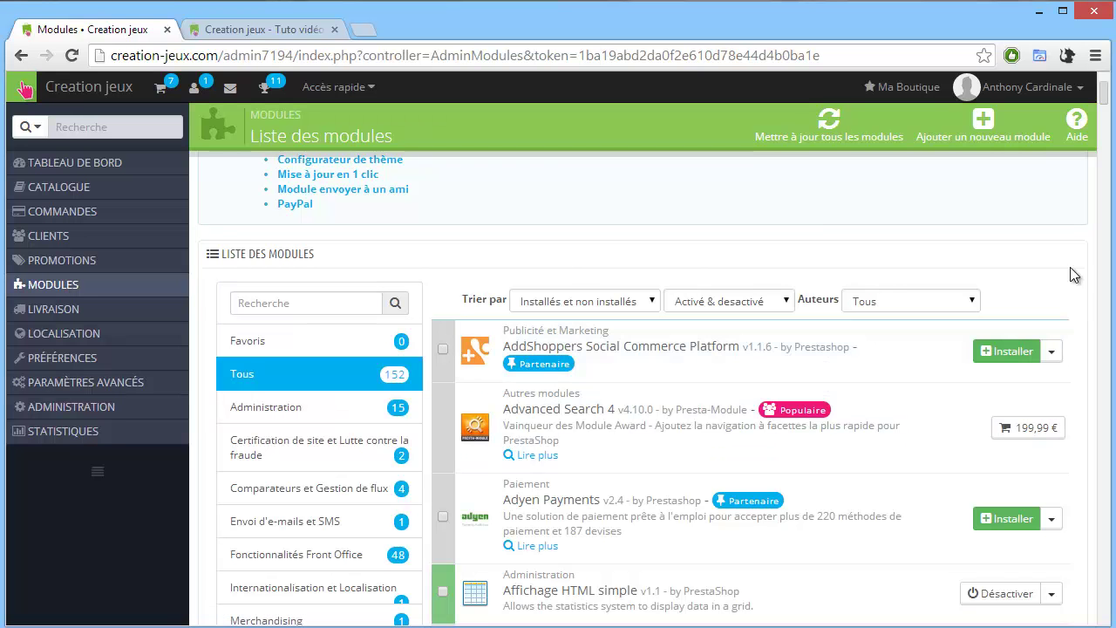
Filter the modules by the Administration category and examine the entries down to the end of the list.
scroll(672, 283, "down", 1)
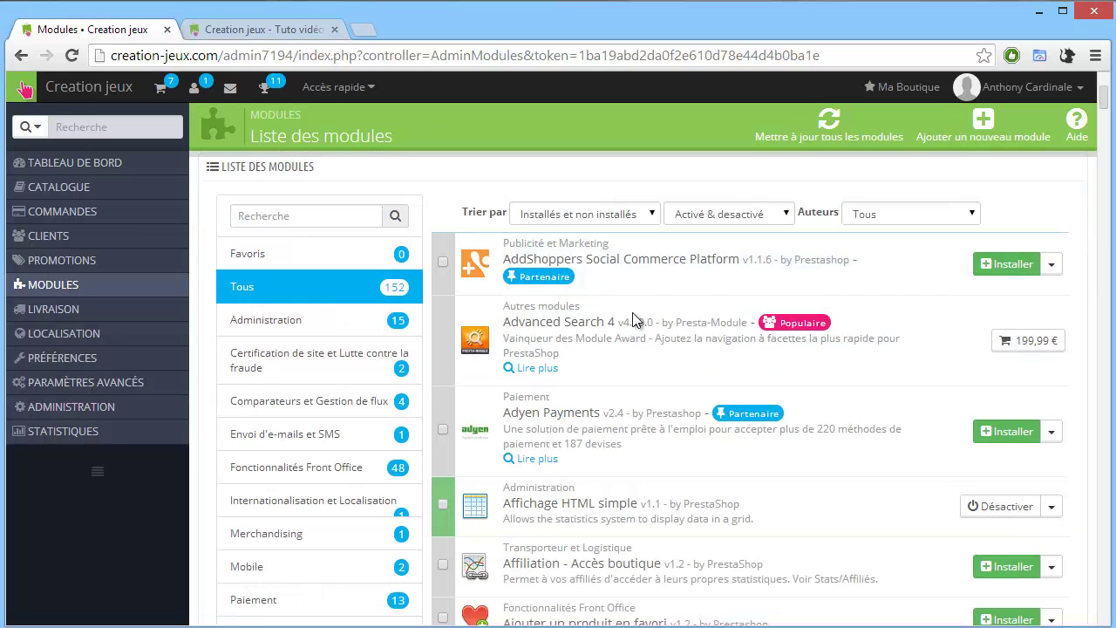
left_click(325, 322)
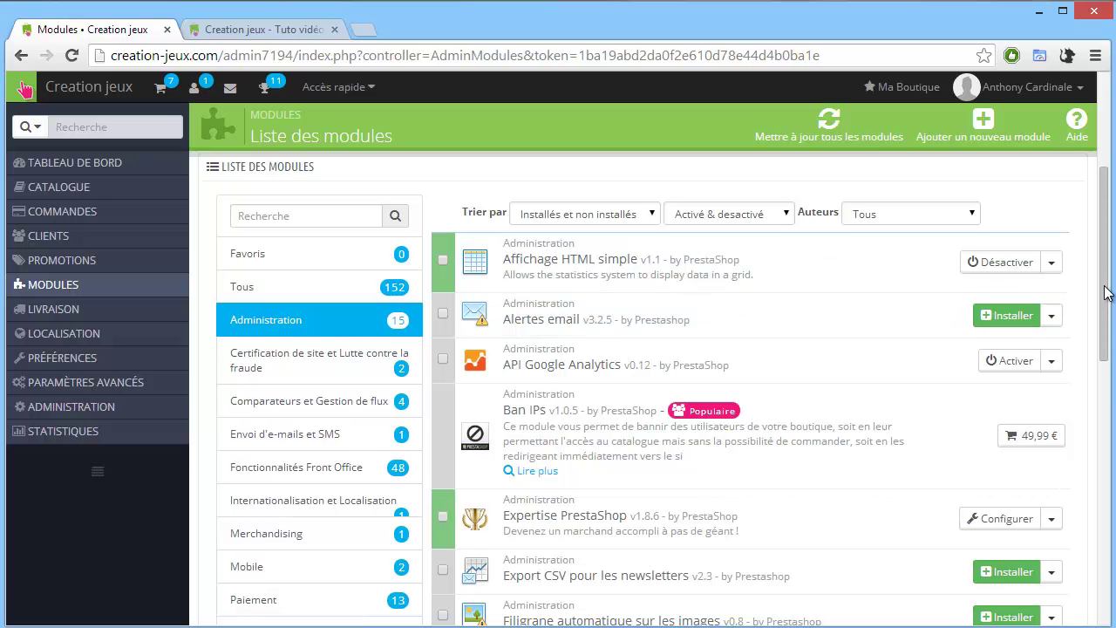
left_click_drag(1106, 292, 1100, 334)
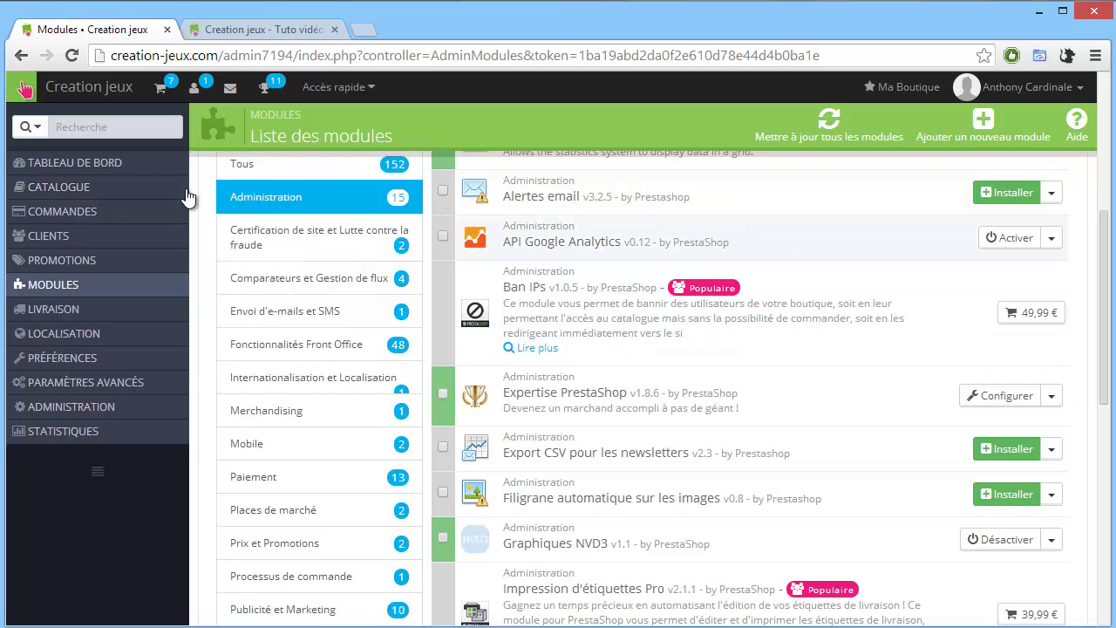
scroll(593, 224, "down", 3)
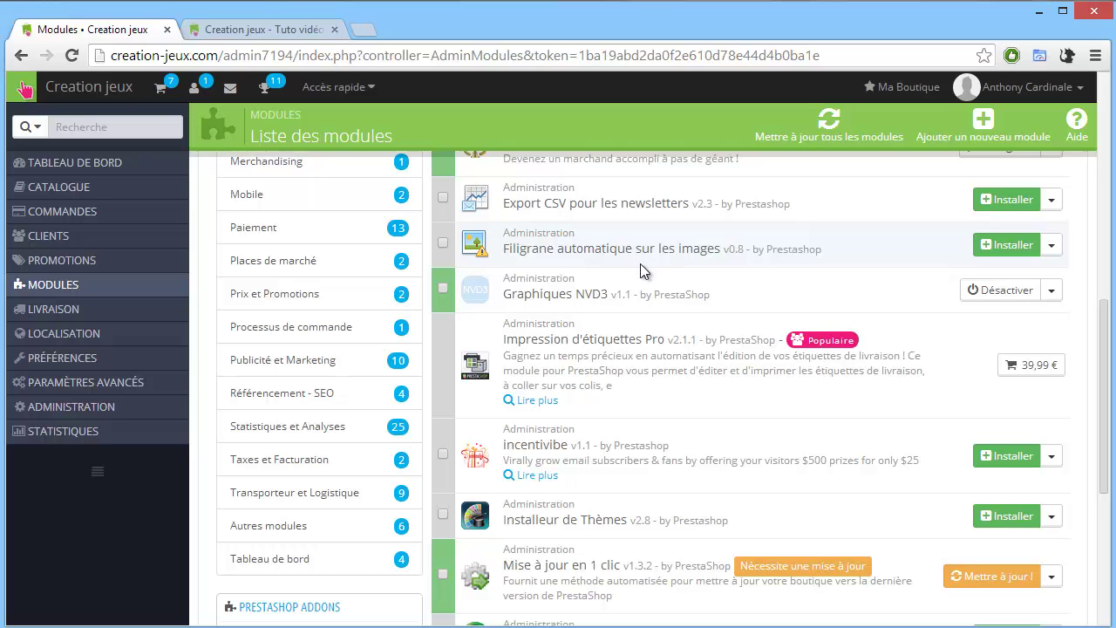
scroll(640, 263, "down", 1)
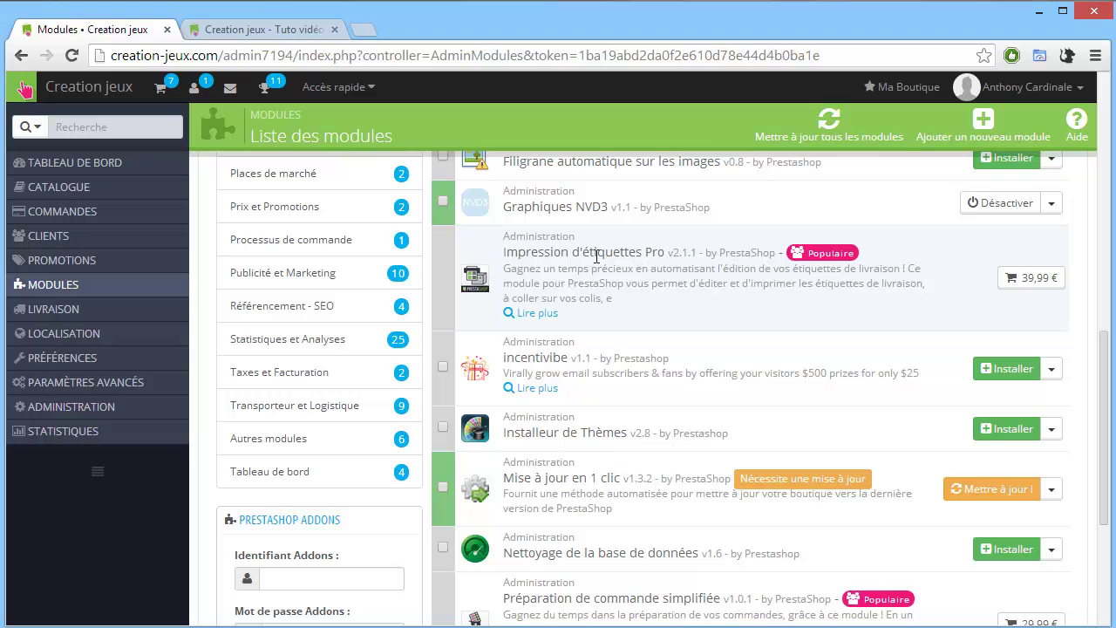
scroll(538, 254, "down", 1)
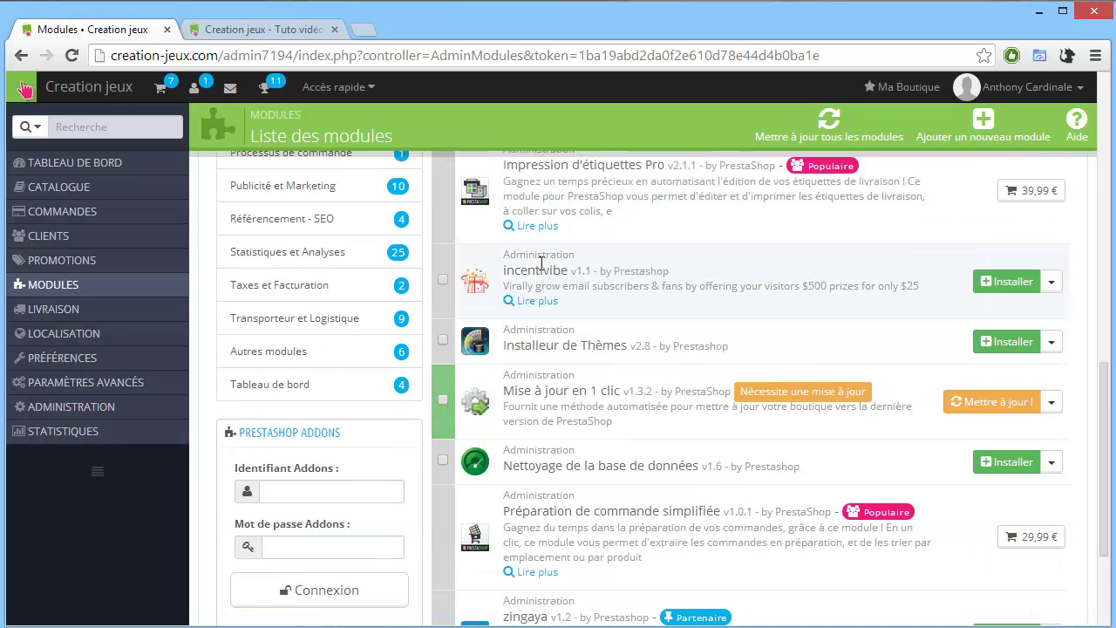
scroll(541, 263, "down", 2)
scroll(544, 266, "up", 10)
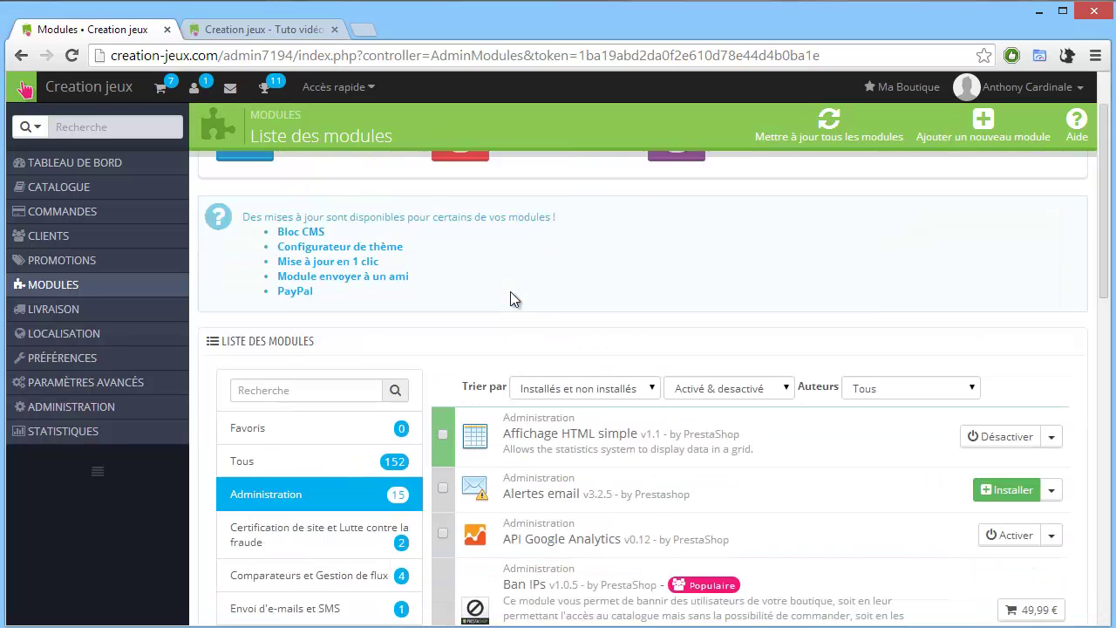
Show the Certification de site et Lutte contre la fraude modules and read the Fia-Net Certissim entry.
scroll(510, 291, "down", 1)
left_click(330, 468)
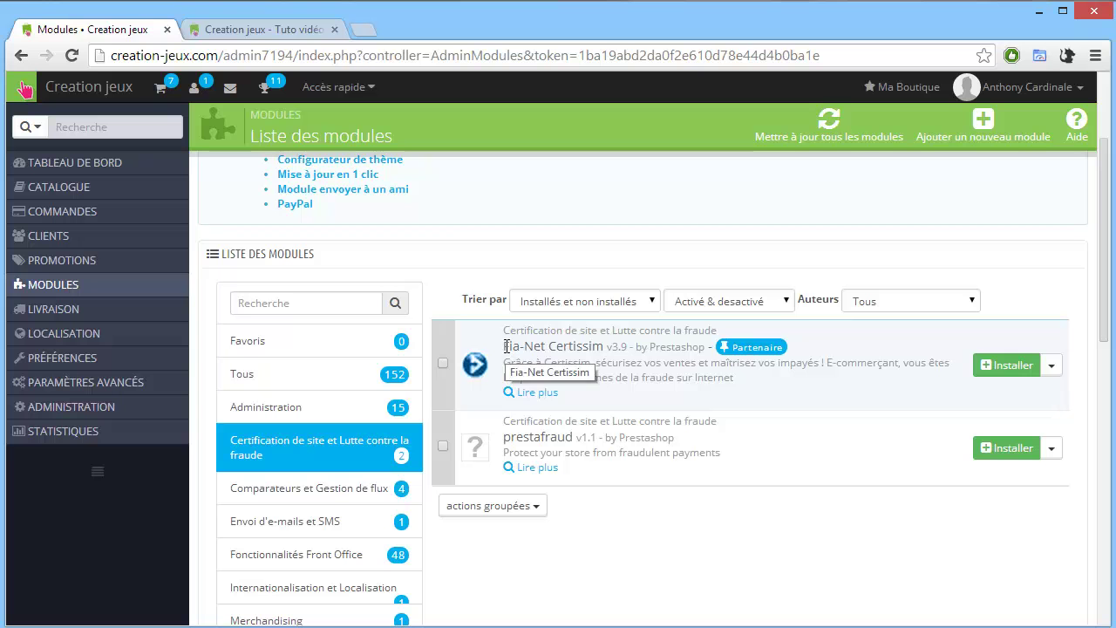
left_click_drag(505, 346, 564, 348)
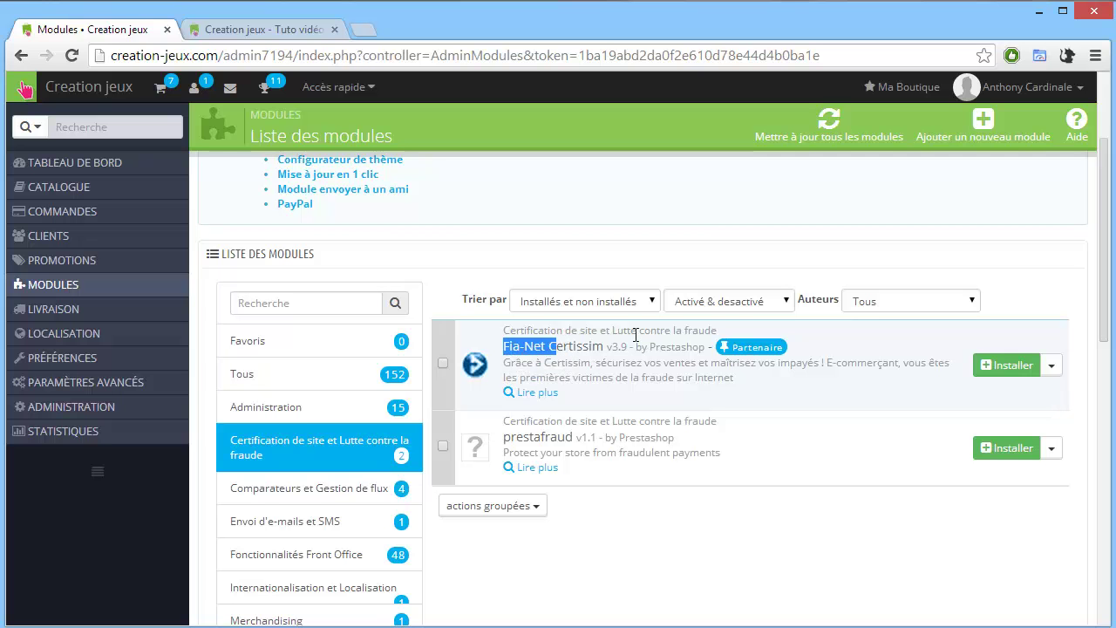
Show the Comparateurs et Gestion de flux modules and read the Shopping Flux name and description.
scroll(489, 321, "down", 2)
left_click(369, 324)
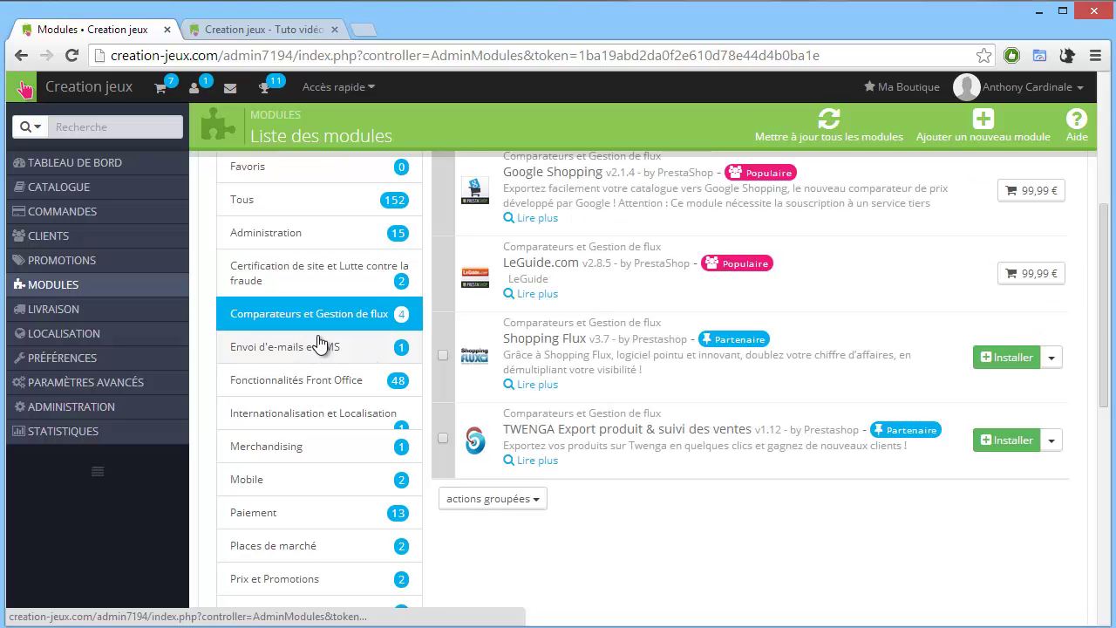
scroll(601, 401, "up", 1)
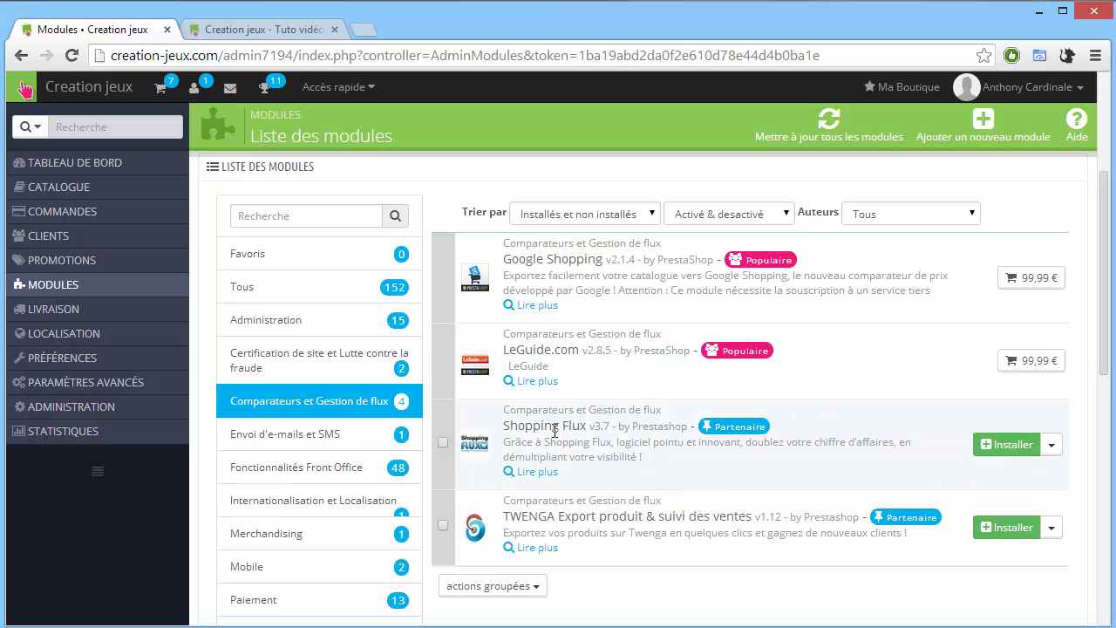
left_click_drag(510, 426, 589, 426)
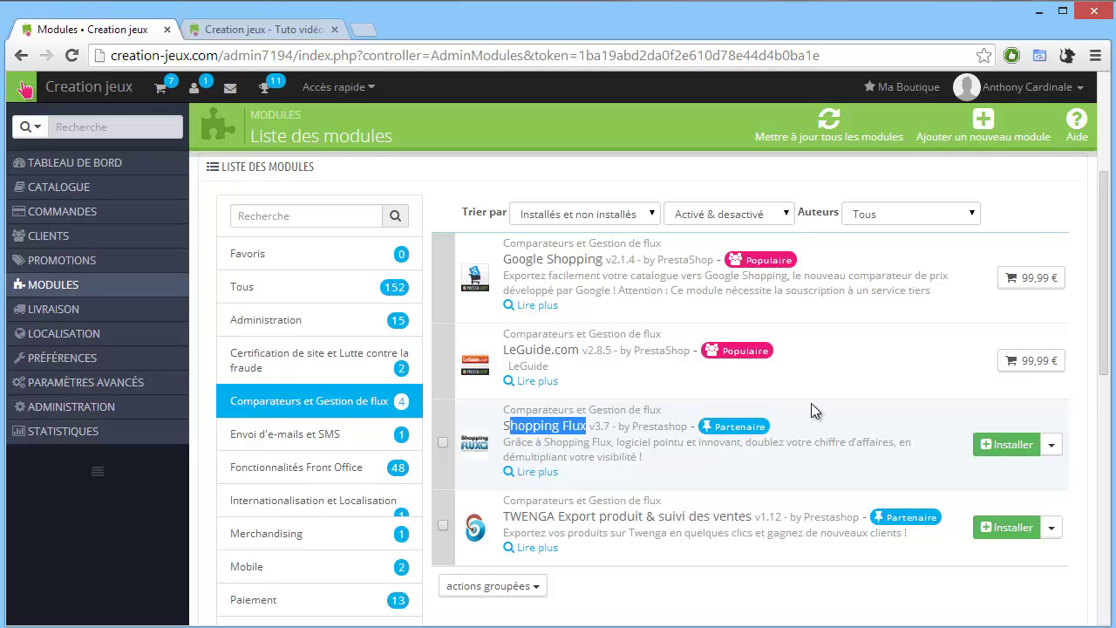
left_click_drag(805, 443, 651, 459)
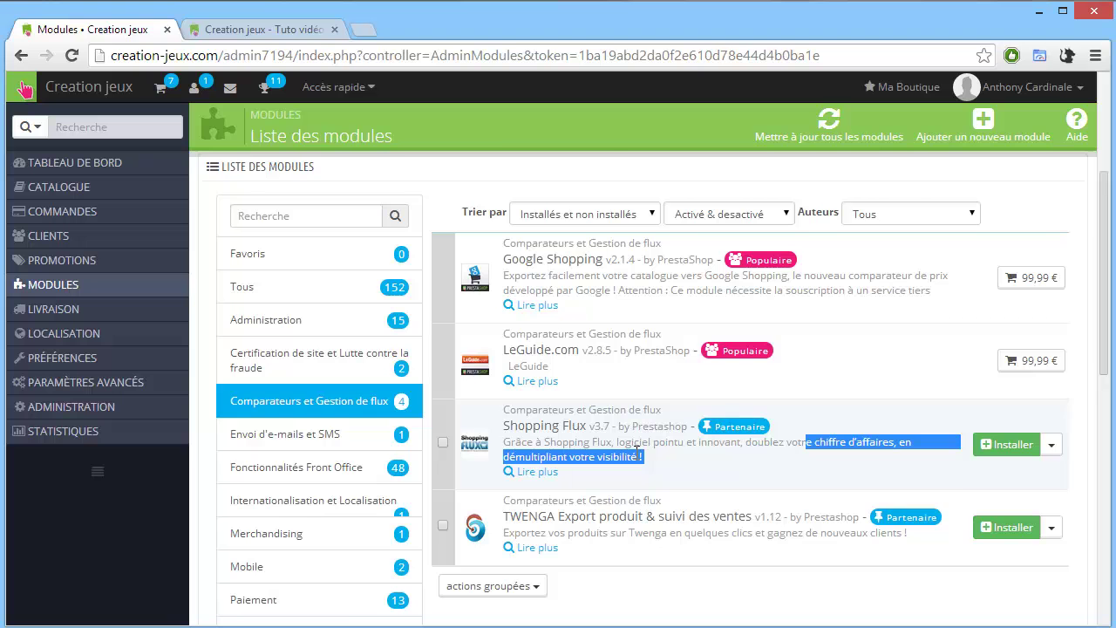
Filter the modules by Fonctionnalités Front Office and install the module Ajouter un produit en favori.
scroll(480, 423, "down", 1)
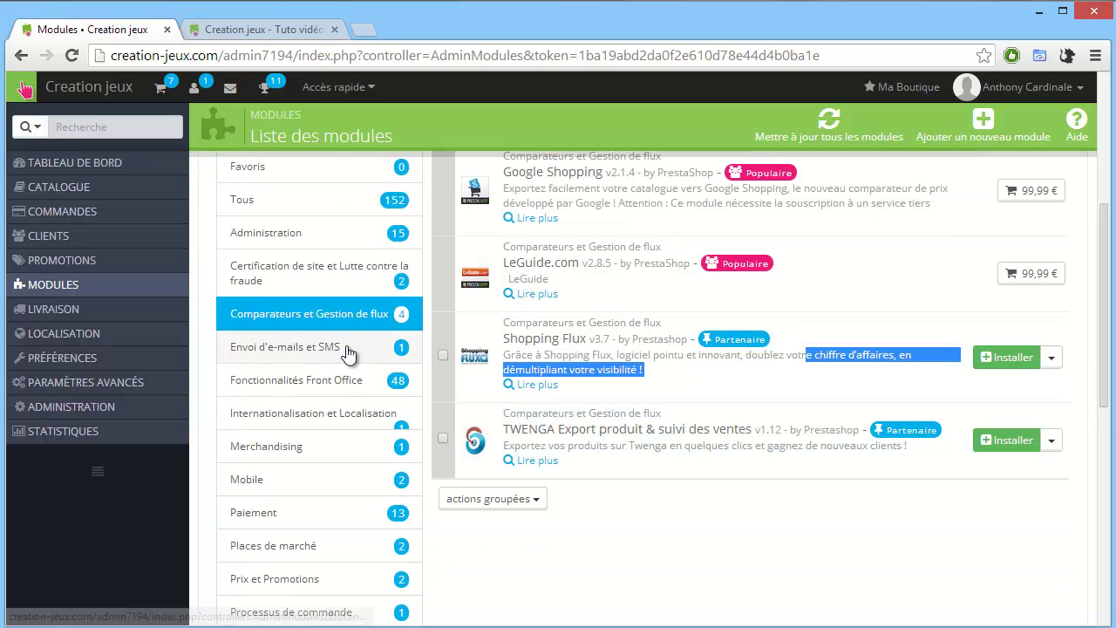
left_click(333, 380)
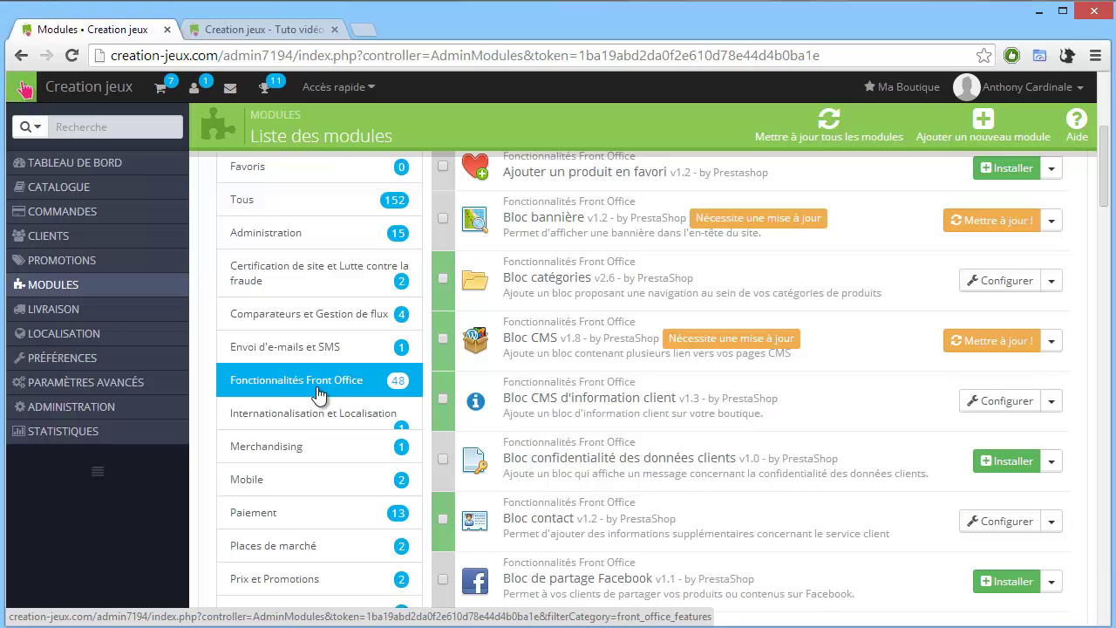
scroll(585, 424, "up", 2)
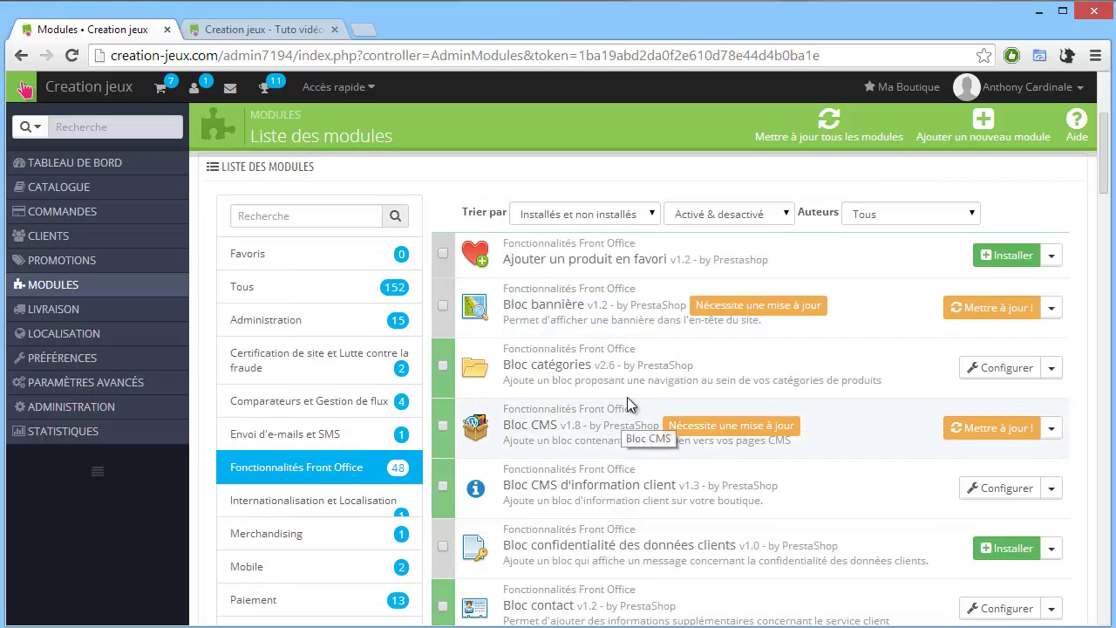
scroll(645, 349, "down", 1)
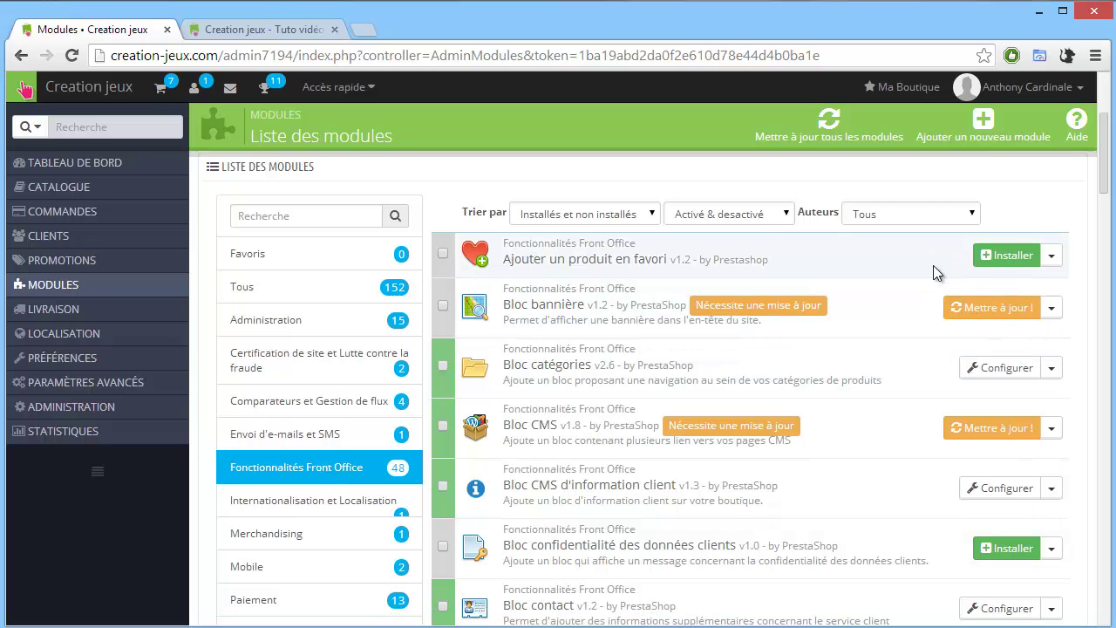
left_click(1001, 261)
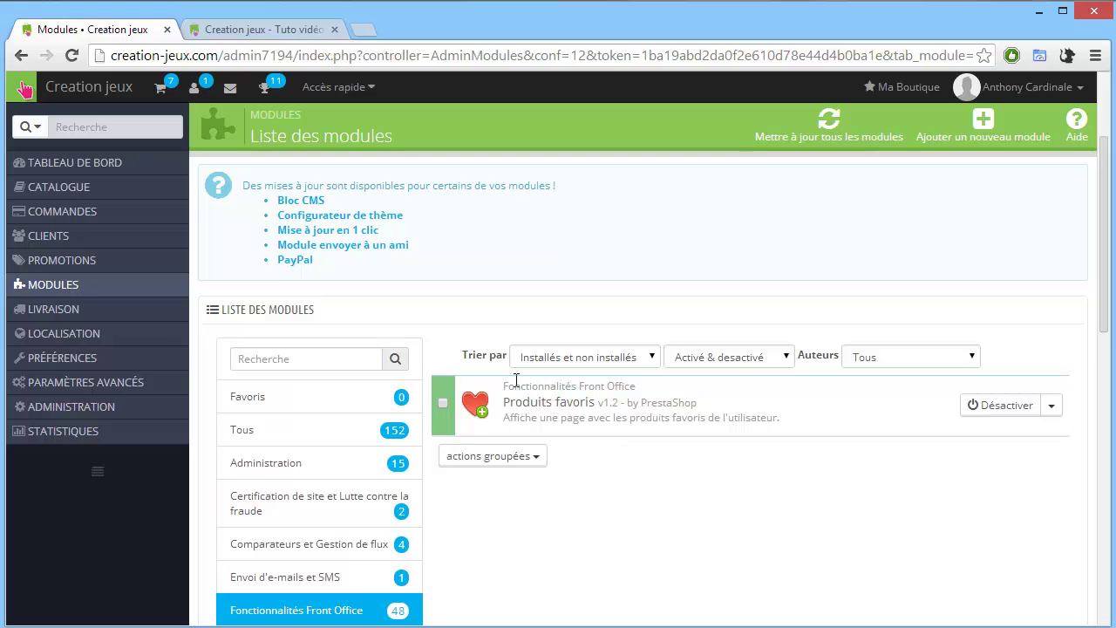
Reselect the Fonctionnalités Front Office category and read the AddShoppers Social Commerce Platform entry.
scroll(479, 299, "down", 2)
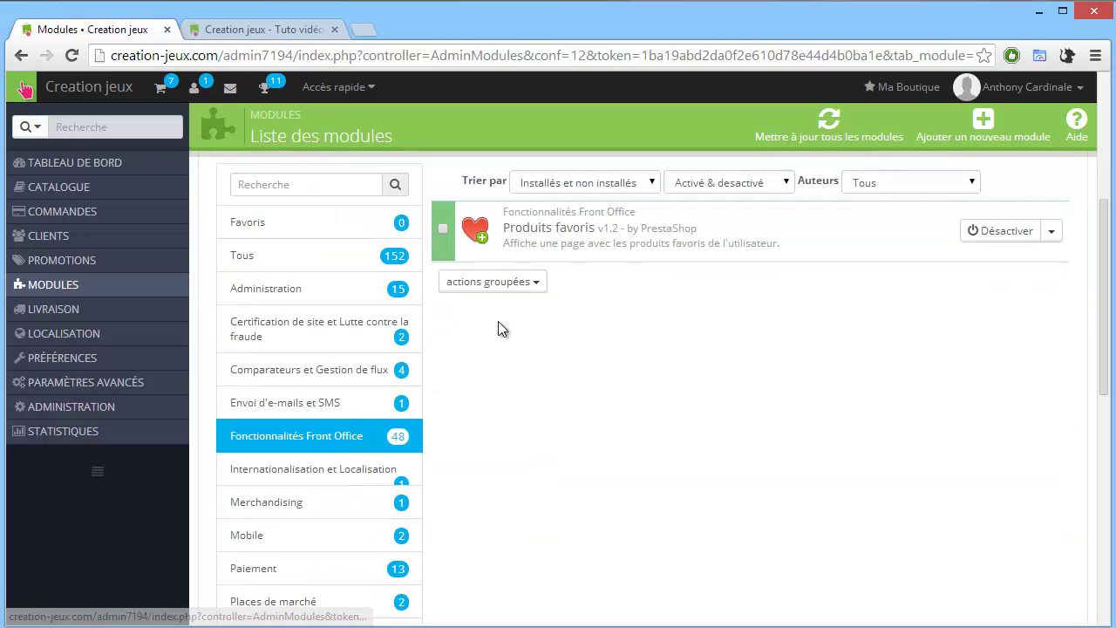
left_click(360, 415)
left_click(341, 441)
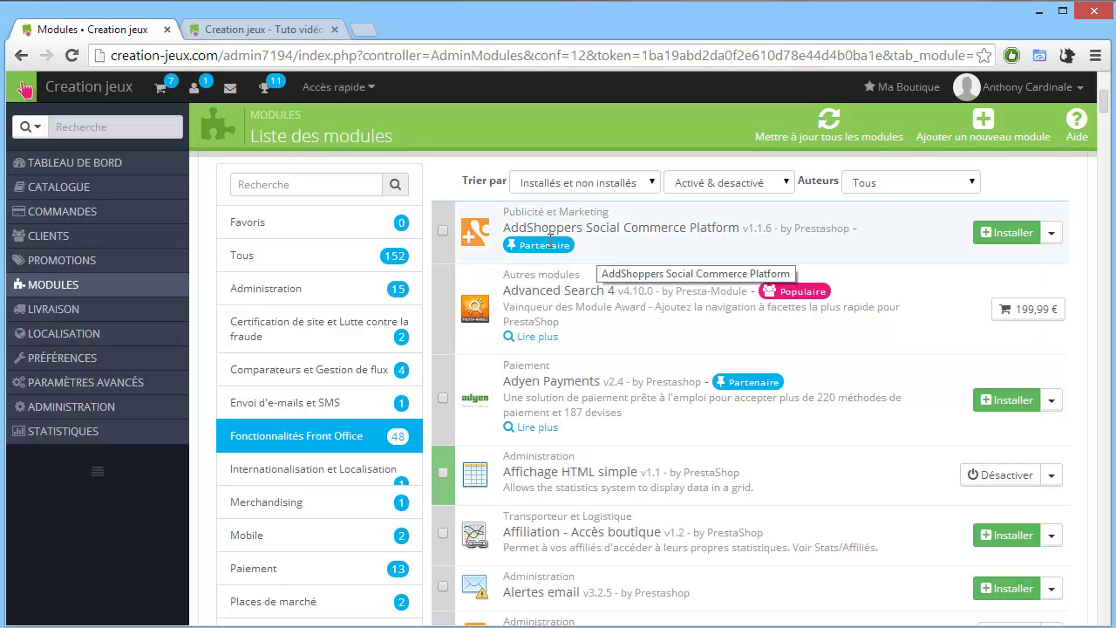
left_click_drag(523, 228, 801, 231)
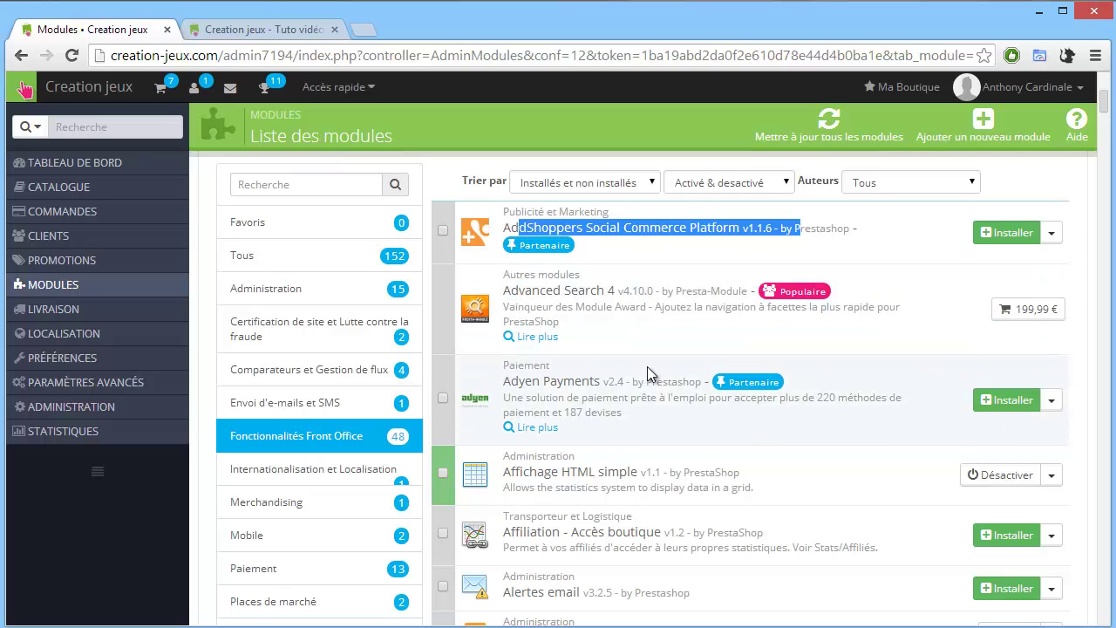
Examine the module list from Affichage HTML simple down to the front office blocks such as Bloc des derniers produits vus.
scroll(648, 367, "down", 2)
scroll(655, 365, "down", 1)
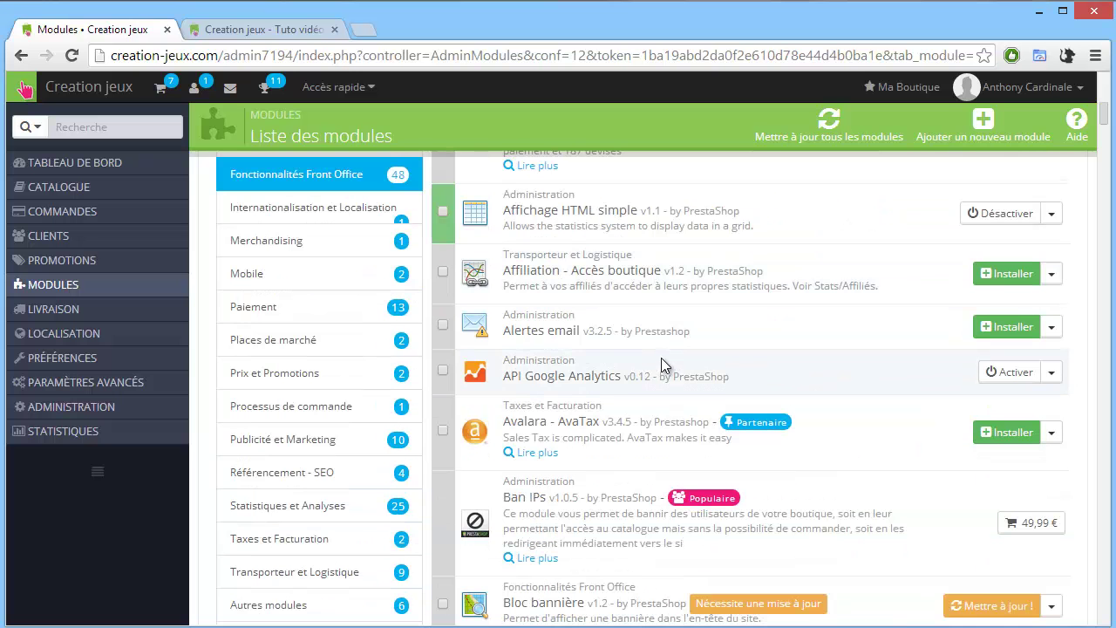
scroll(664, 356, "down", 4)
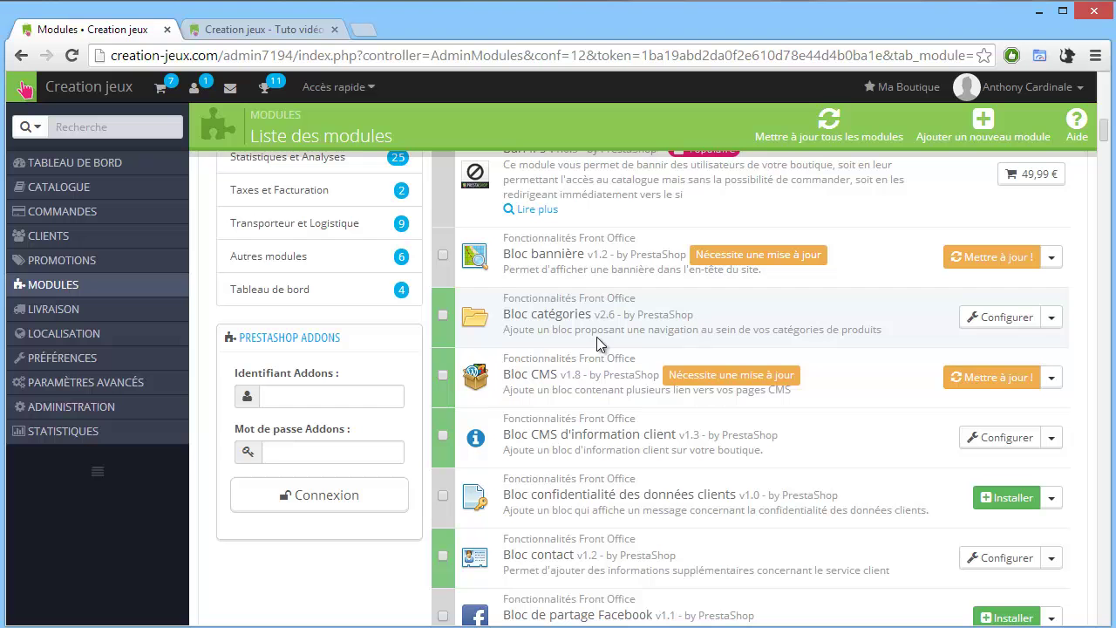
scroll(614, 353, "down", 1)
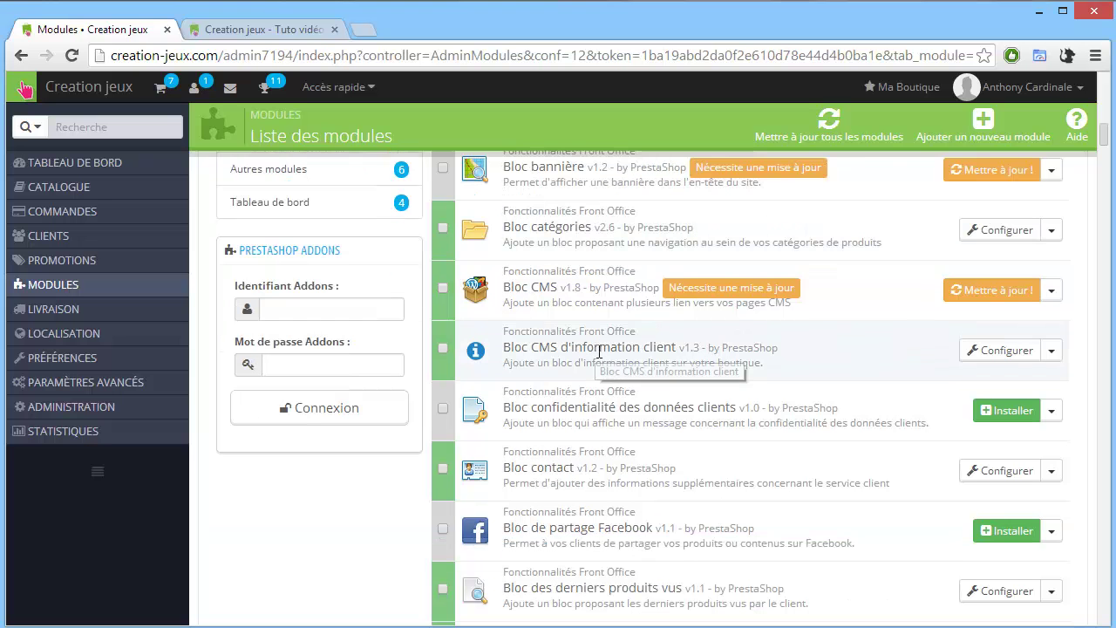
scroll(613, 428, "down", 2)
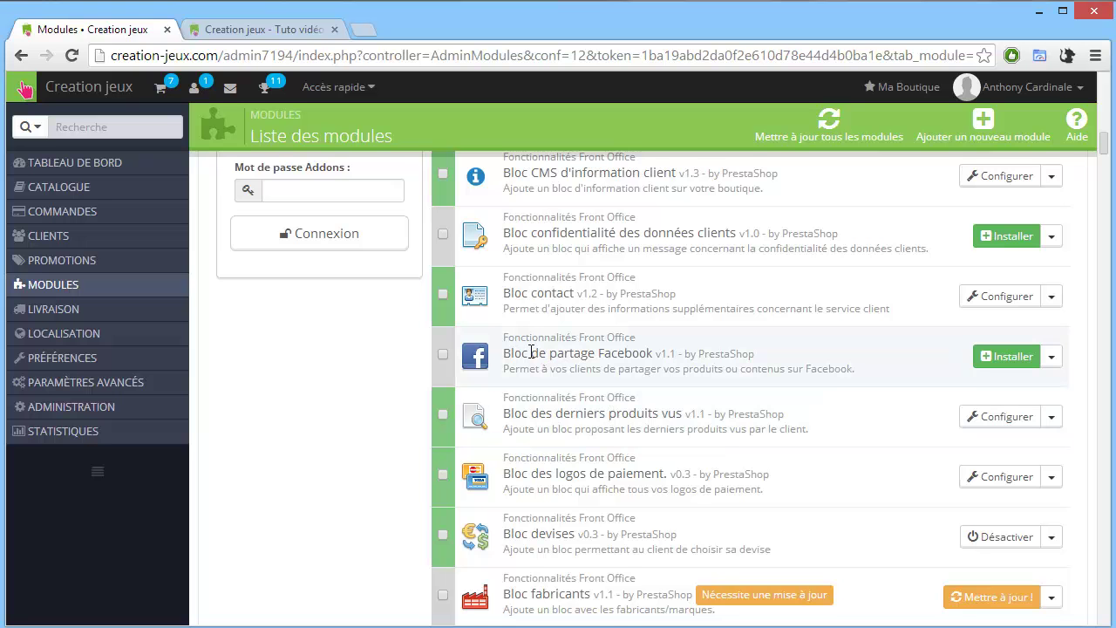
scroll(690, 352, "down", 1)
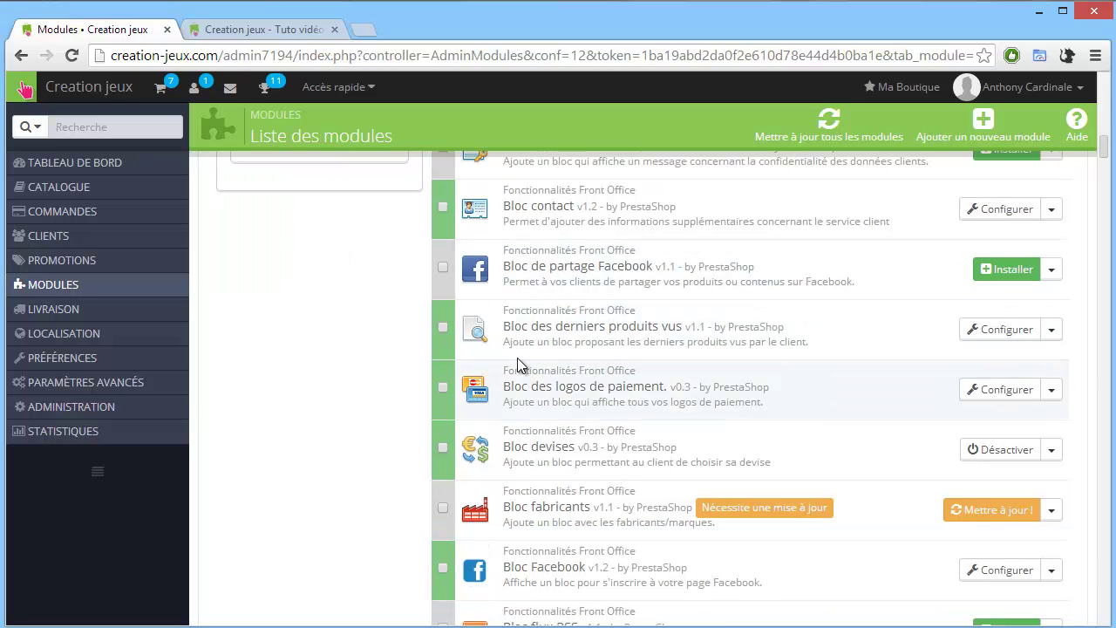
Switch to the shop front, look over its home page and open the Nos formations vidéo category.
left_click(236, 29)
scroll(325, 311, "down", 6)
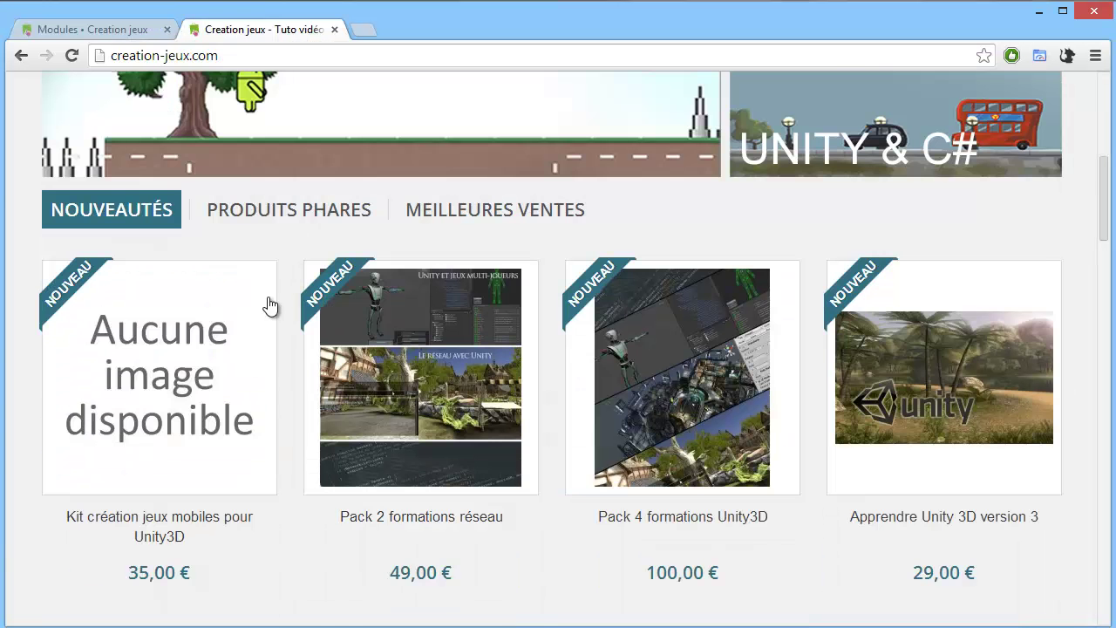
scroll(195, 270, "up", 6)
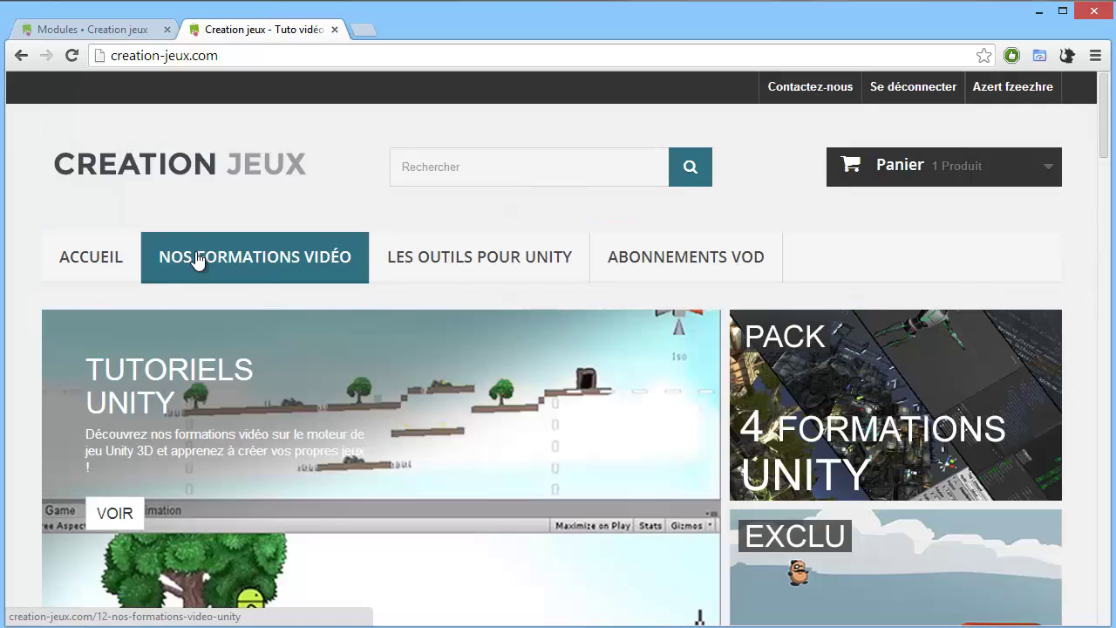
left_click(266, 256)
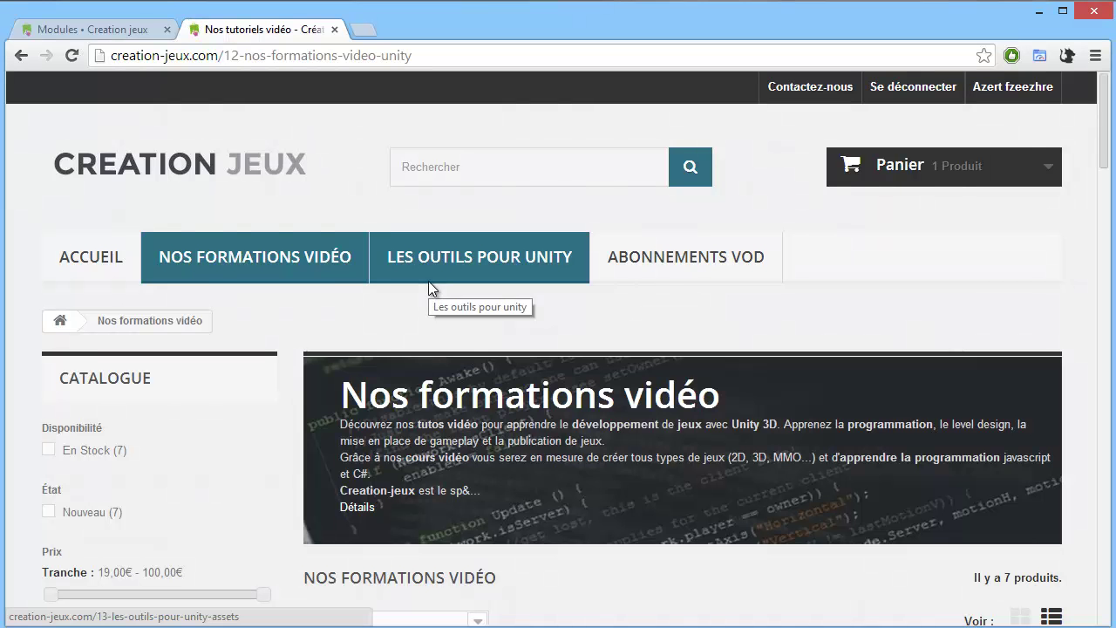
Examine the category page's side blocks down to Déjà vus, then return to the back office module list.
scroll(279, 288, "down", 2)
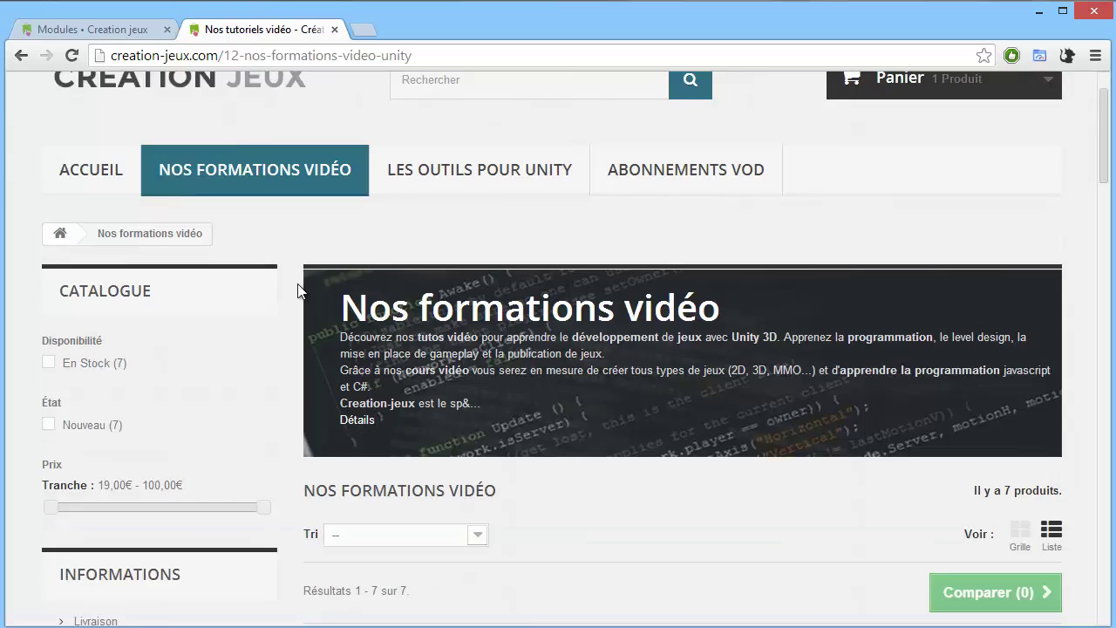
scroll(262, 264, "down", 1)
scroll(263, 264, "down", 1)
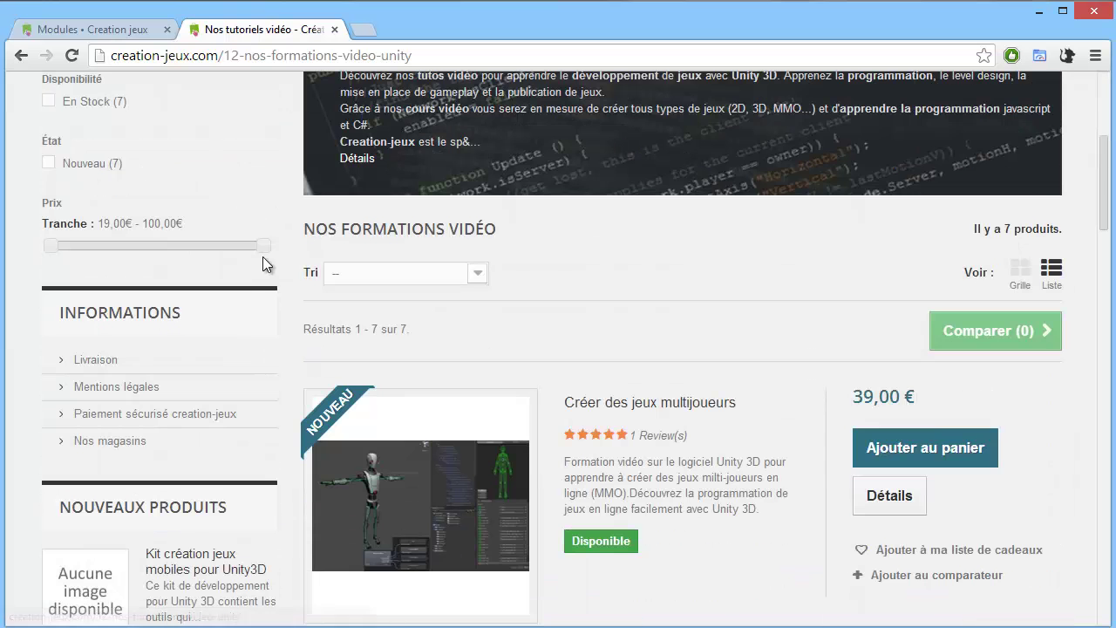
scroll(282, 249, "down", 7)
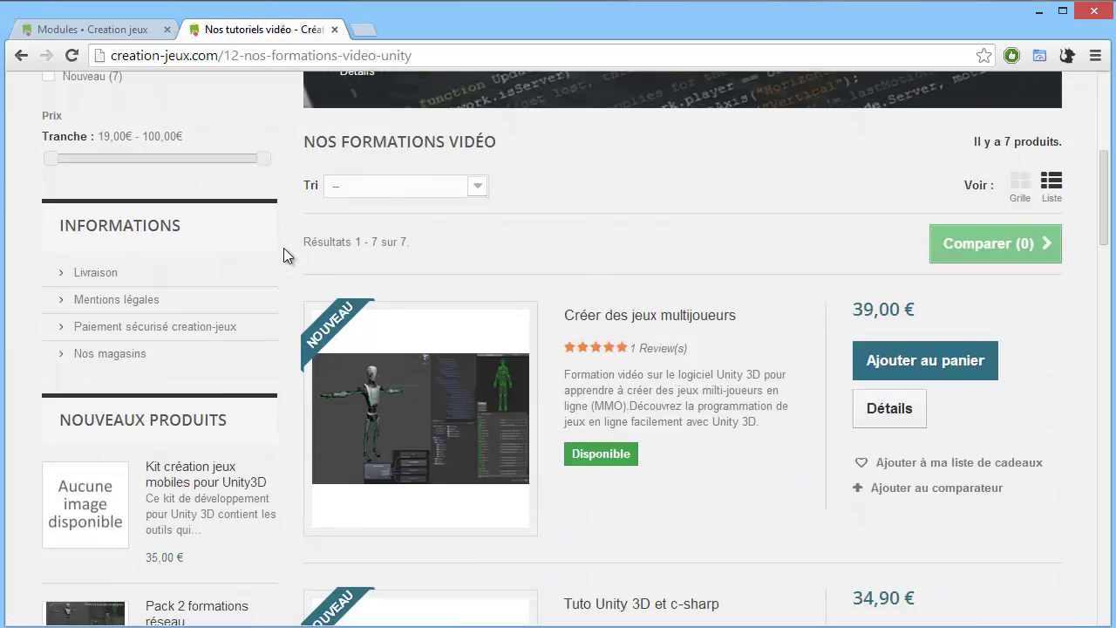
scroll(144, 371, "down", 10)
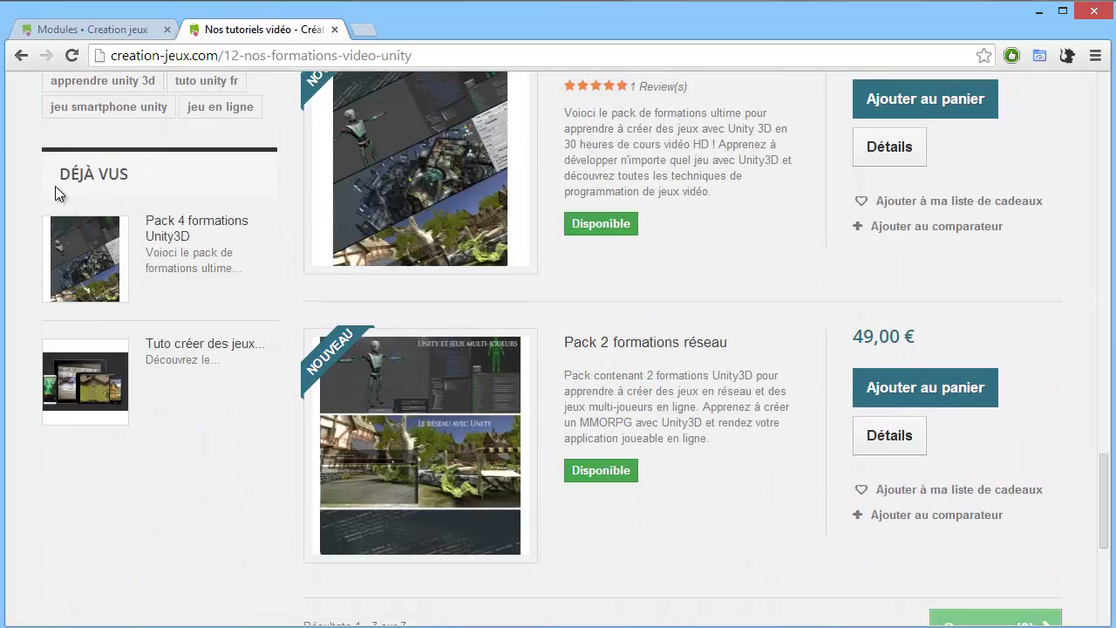
left_click_drag(55, 185, 209, 514)
scroll(375, 453, "up", 18)
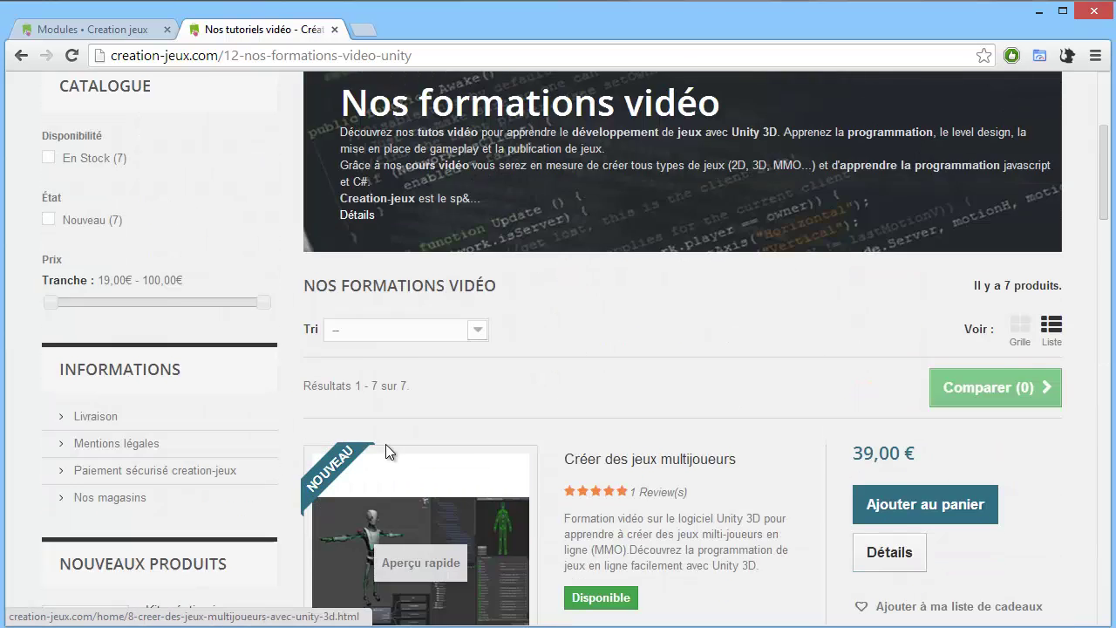
scroll(386, 443, "up", 5)
left_click(130, 33)
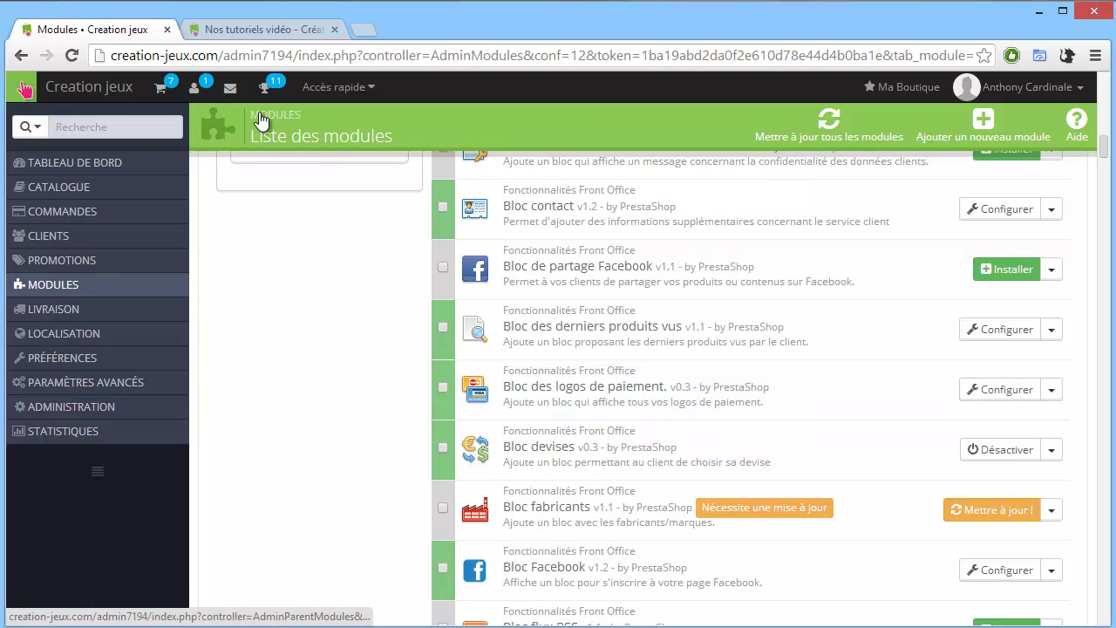
Configure the Bloc des logos de paiement module to link to the Paiement sécurisé creation-jeux page and save the setting.
middle_click(997, 389)
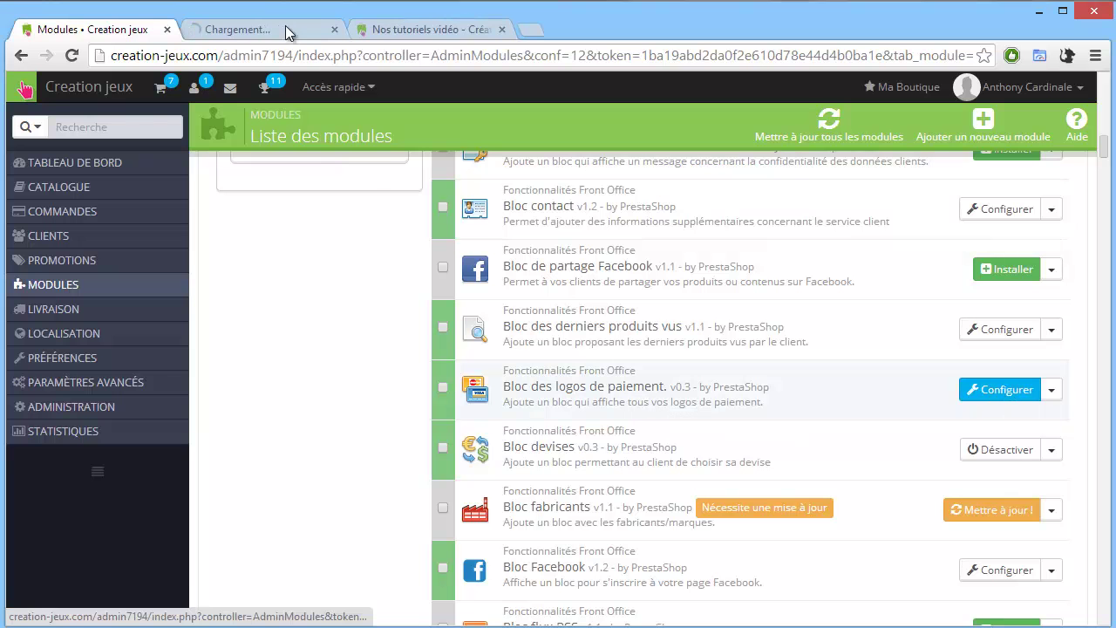
left_click(255, 24)
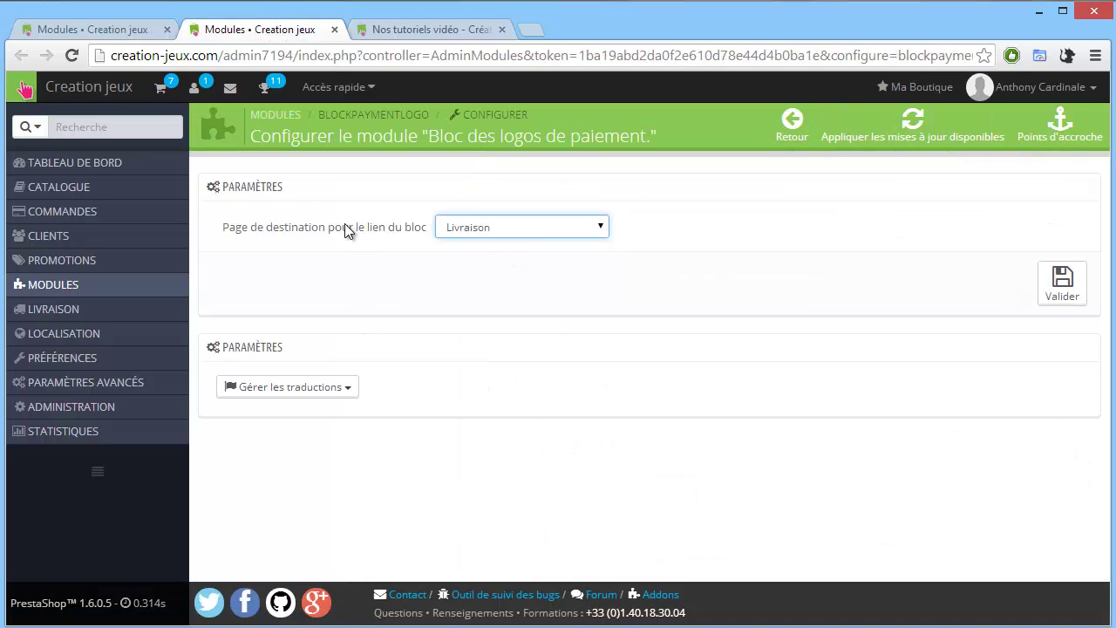
left_click(518, 232)
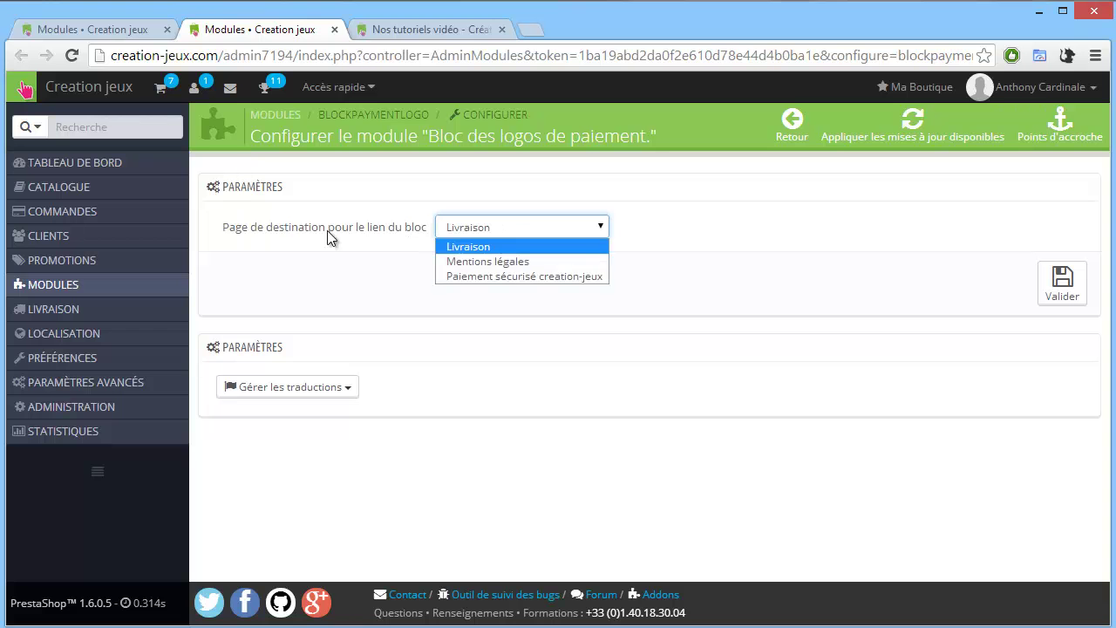
left_click(478, 277)
left_click(1063, 284)
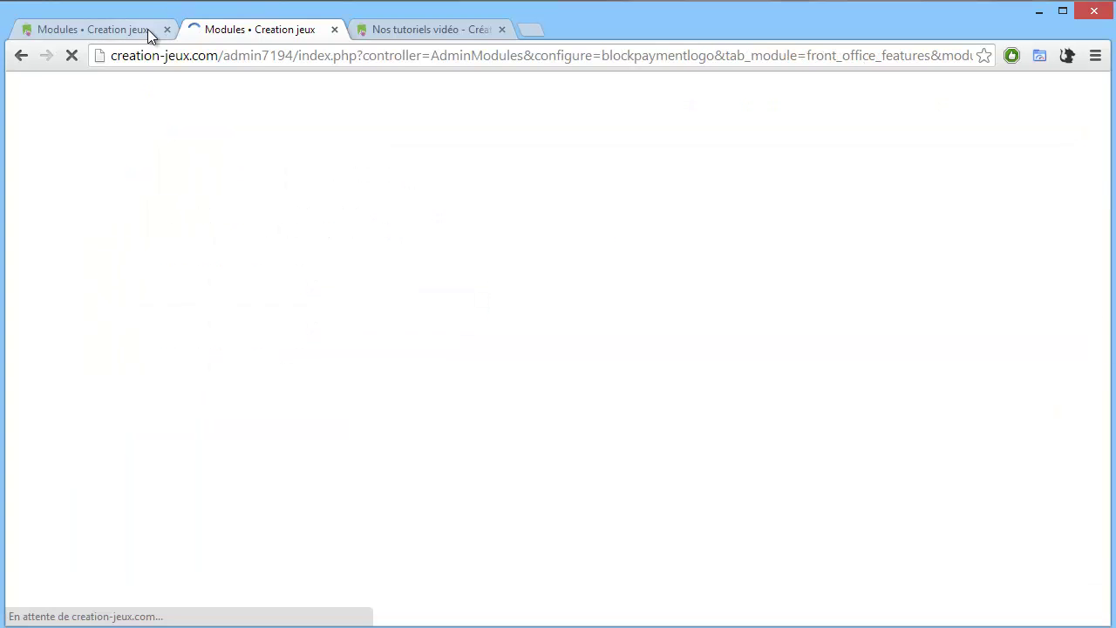
Look through the module list and the shop's category page down to its footer, then close the payment logos configuration page.
left_click(70, 38)
scroll(422, 315, "down", 7)
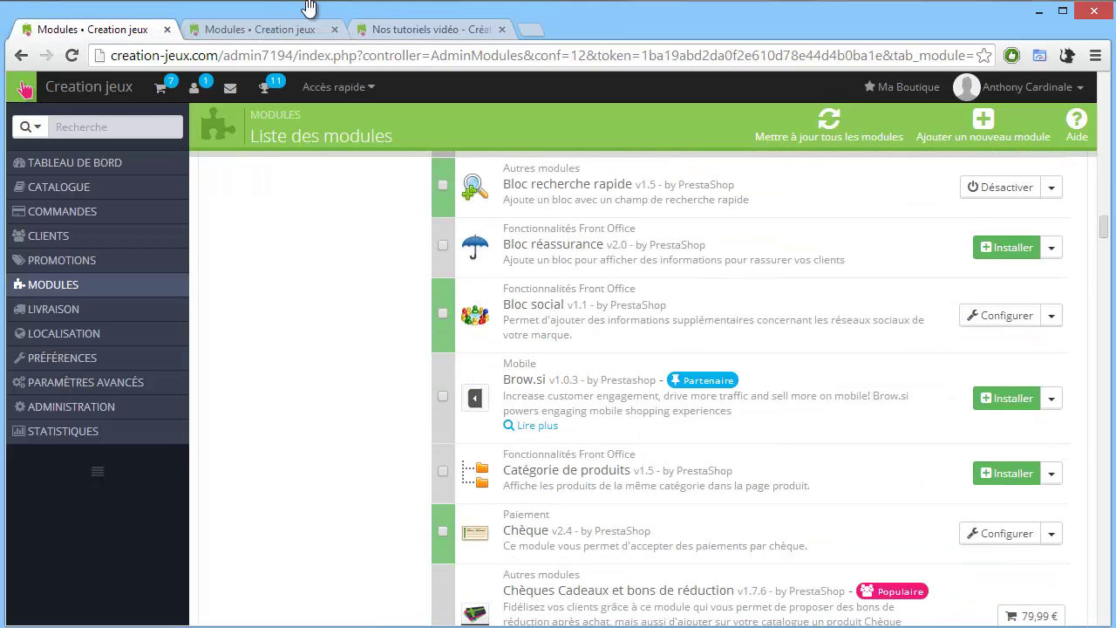
scroll(398, 242, "up", 8)
scroll(525, 296, "up", 6)
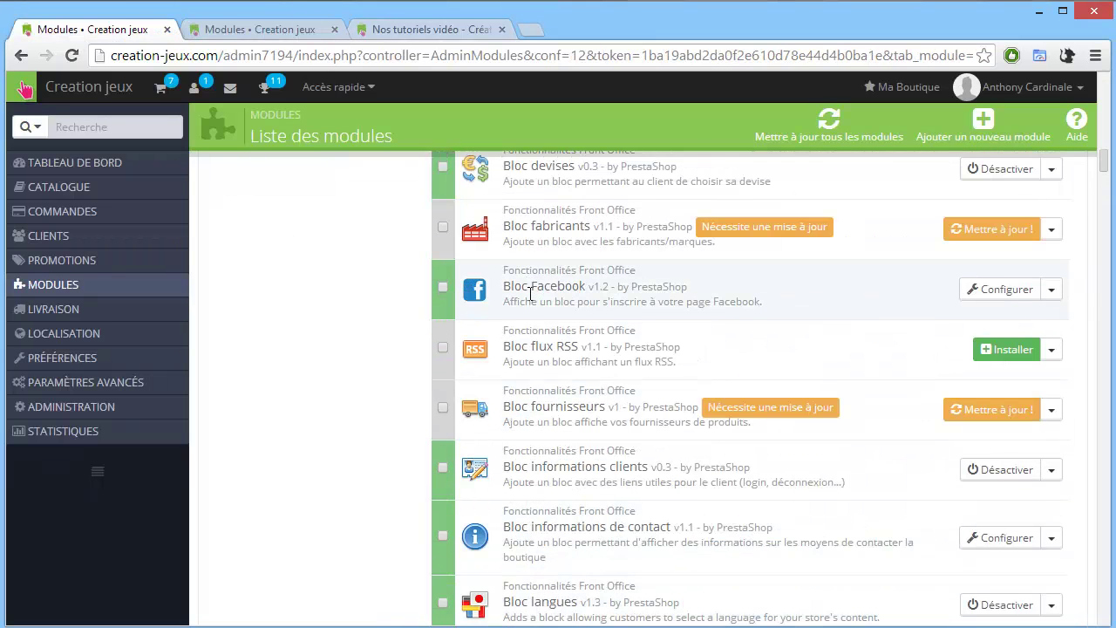
scroll(531, 292, "up", 2)
left_click(438, 31)
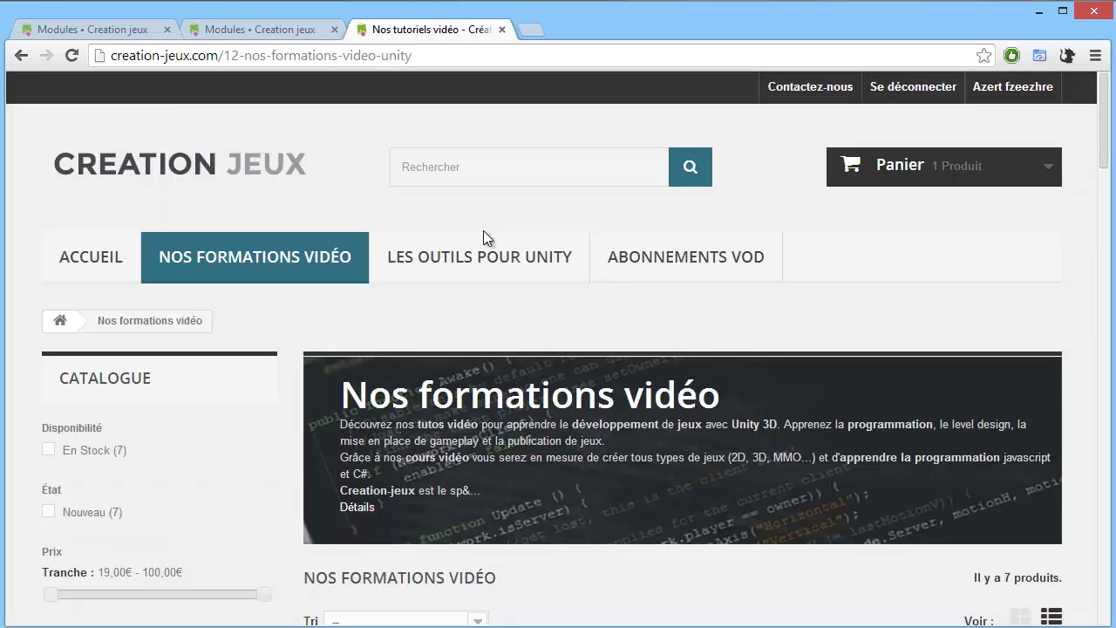
scroll(483, 239, "down", 15)
scroll(468, 255, "down", 3)
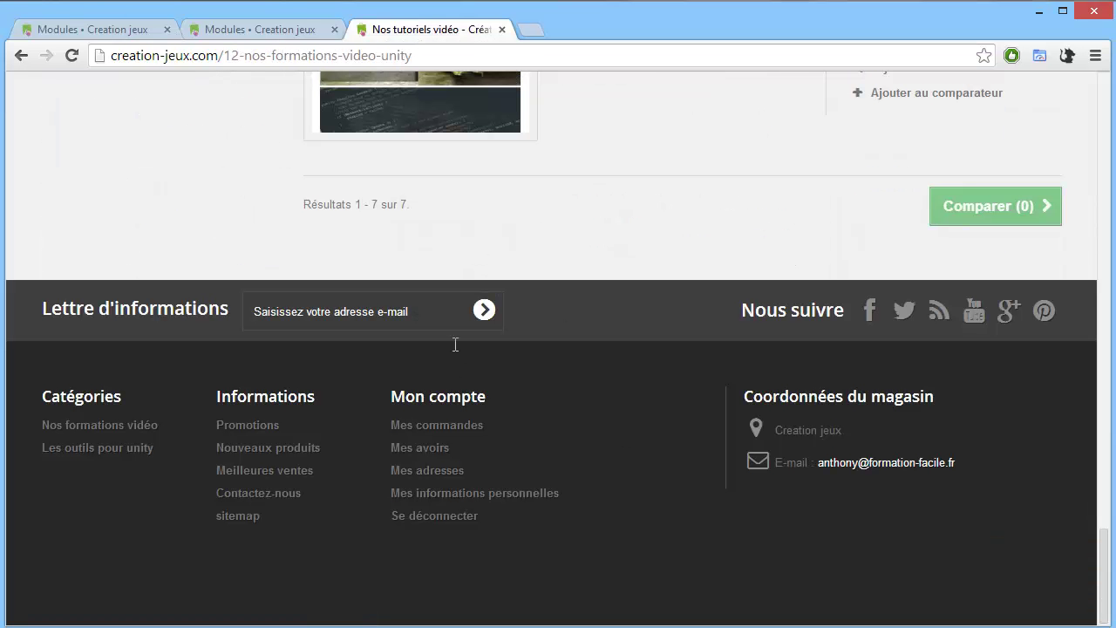
left_click(221, 35)
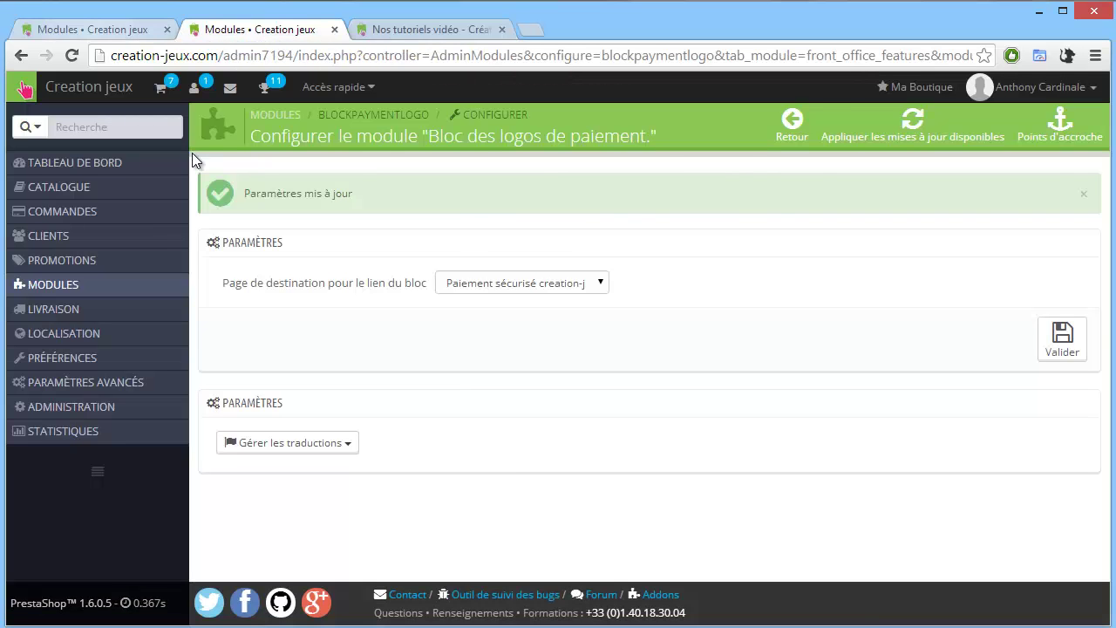
left_click(106, 33)
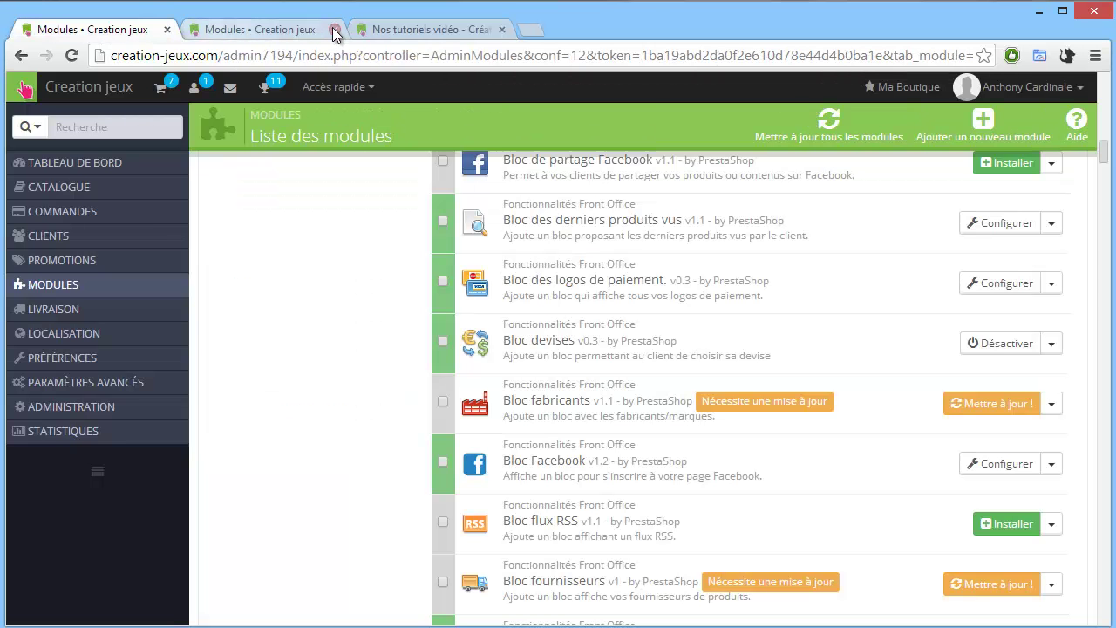
left_click(335, 29)
Install the Bloc flux RSS module and update it.
scroll(593, 436, "down", 1)
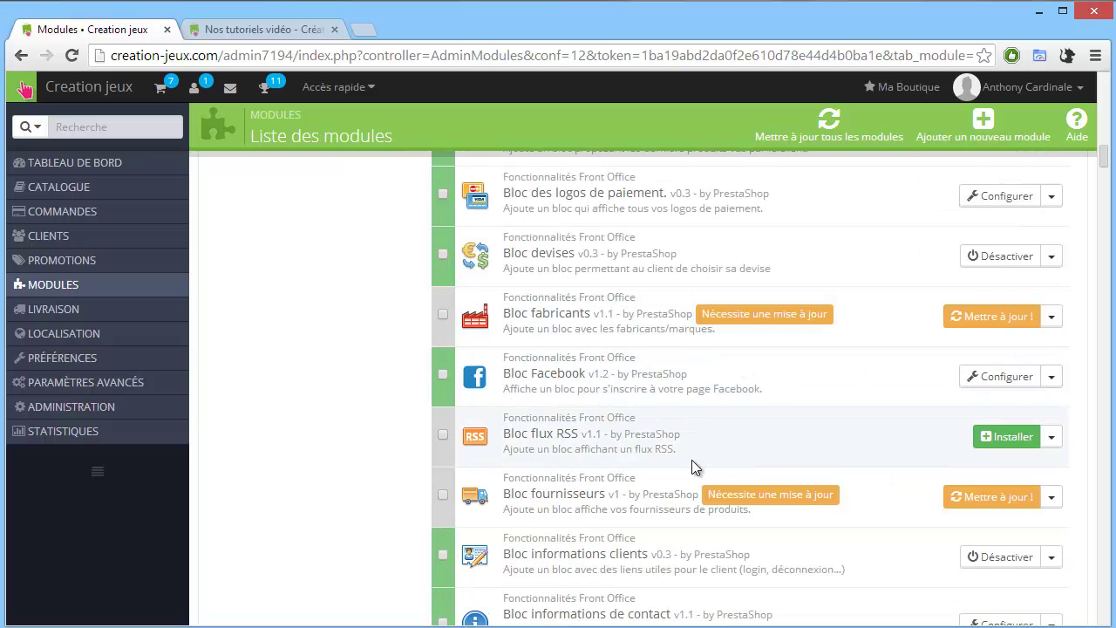
left_click_drag(505, 429, 598, 435)
scroll(1022, 370, "down", 1)
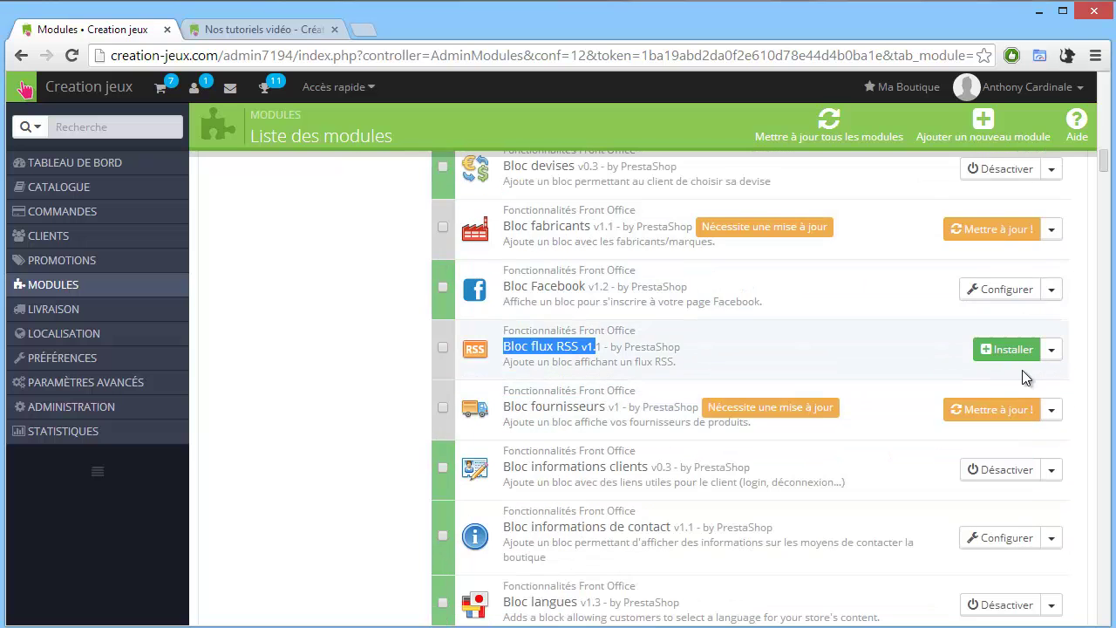
left_click(1016, 350)
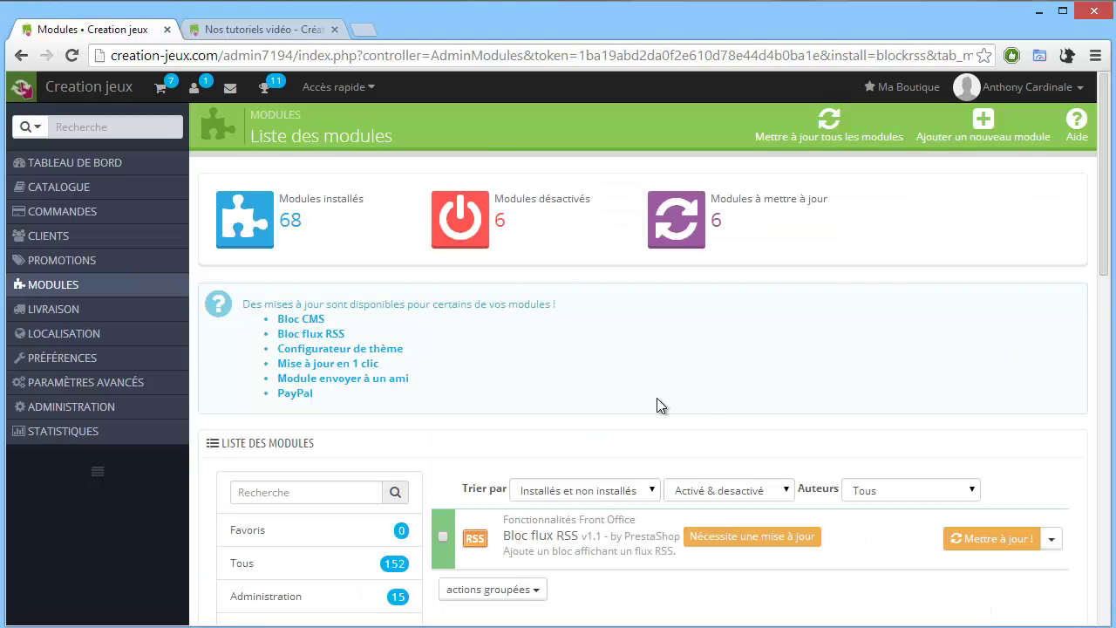
scroll(660, 406, "down", 1)
left_click(1002, 452)
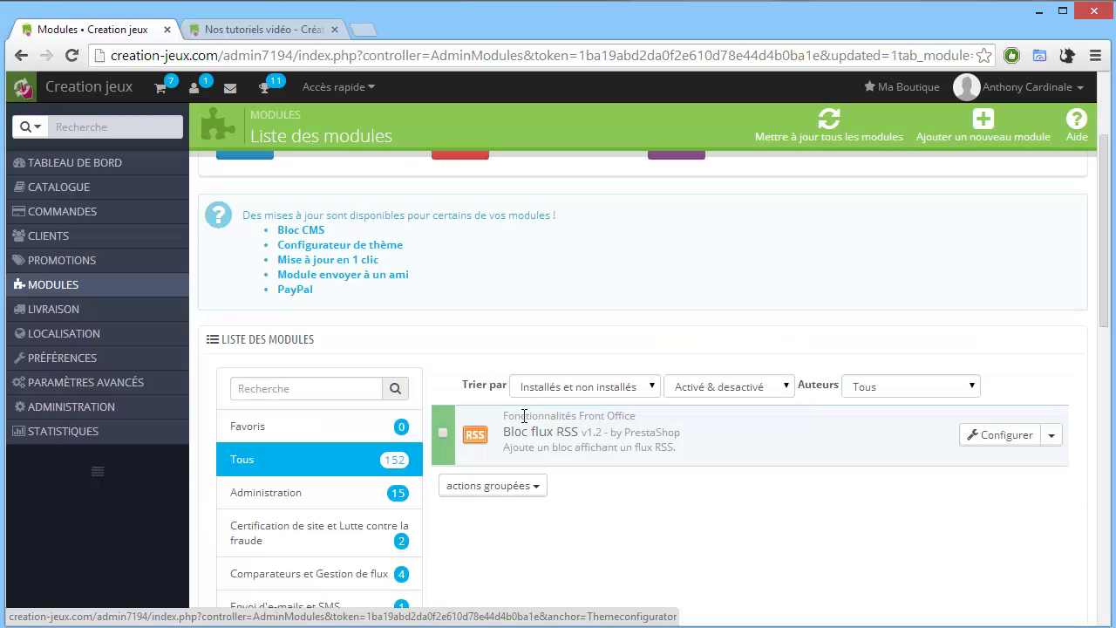
Open the Bloc flux RSS configuration, set the block title to "Flux RSS de creation-jeux" and save.
left_click(992, 441)
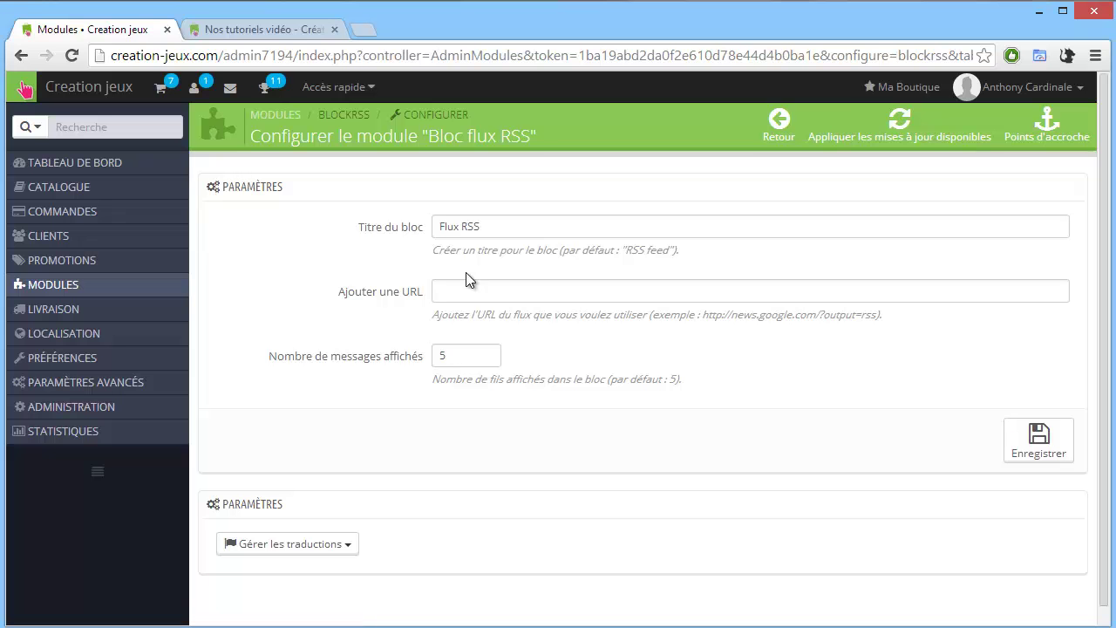
left_click(525, 228)
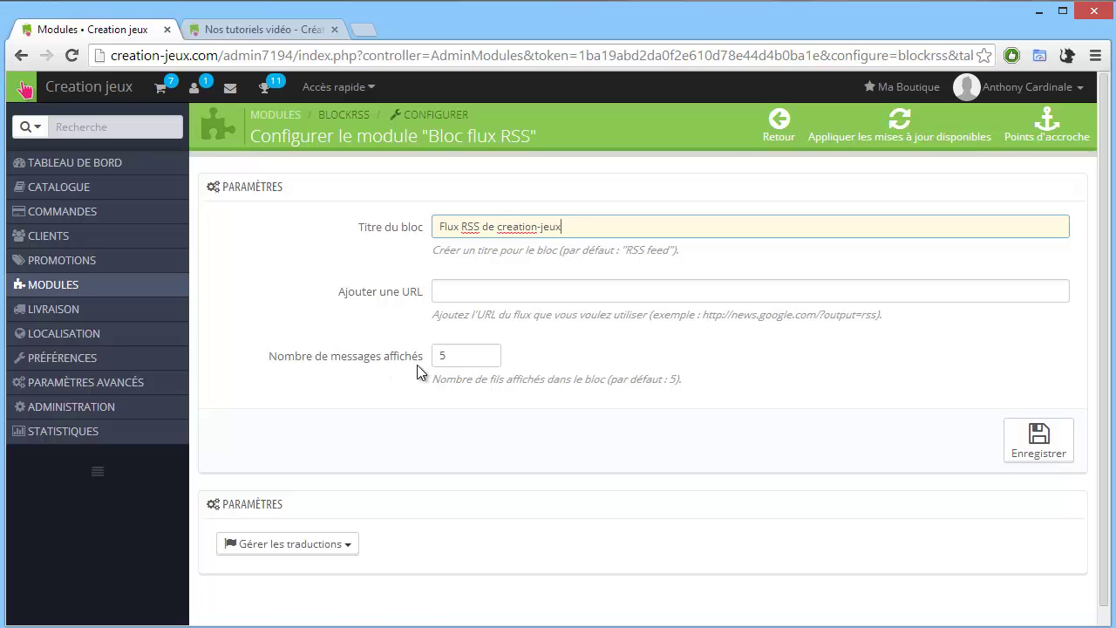
left_click(1067, 429)
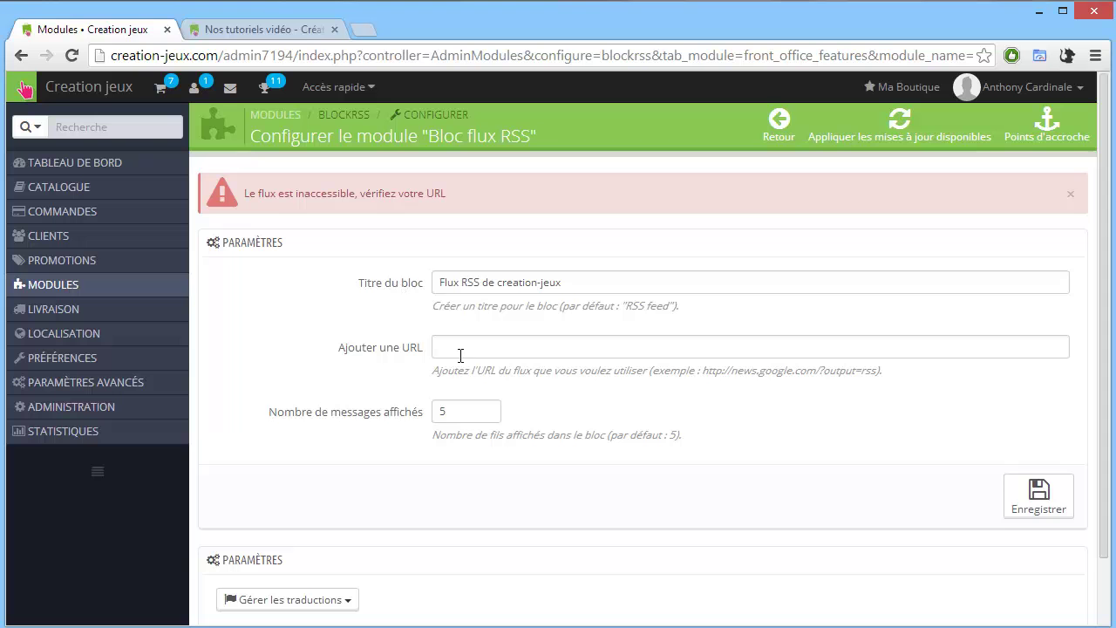
Open the RSS feed linked in the shop front's footer and copy its address.
left_click(264, 29)
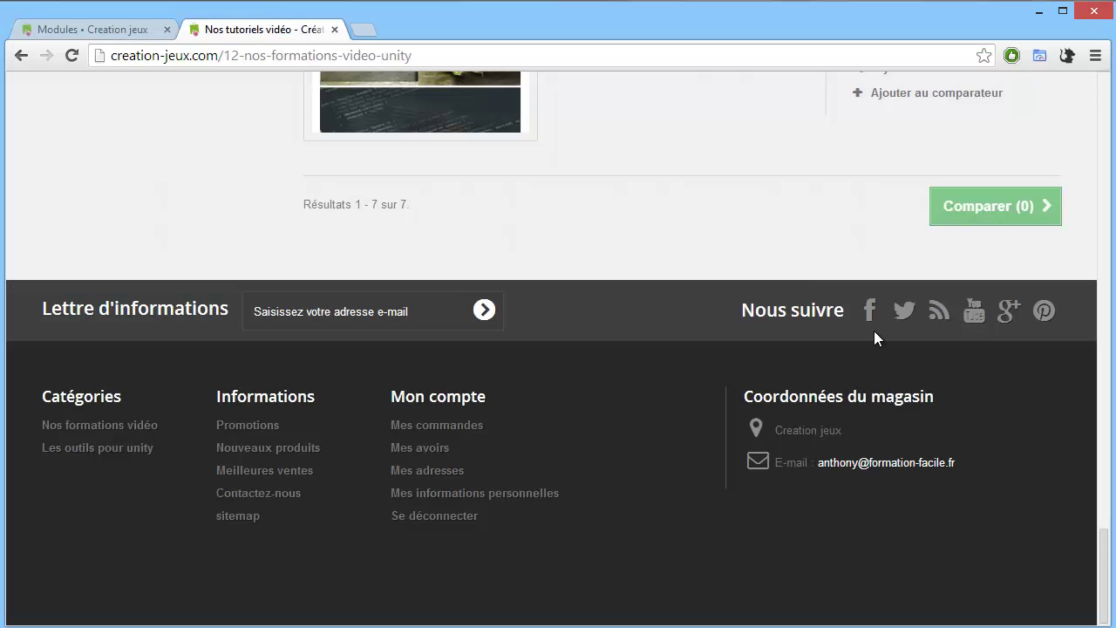
middle_click(939, 311)
left_click(427, 29)
left_click(397, 50)
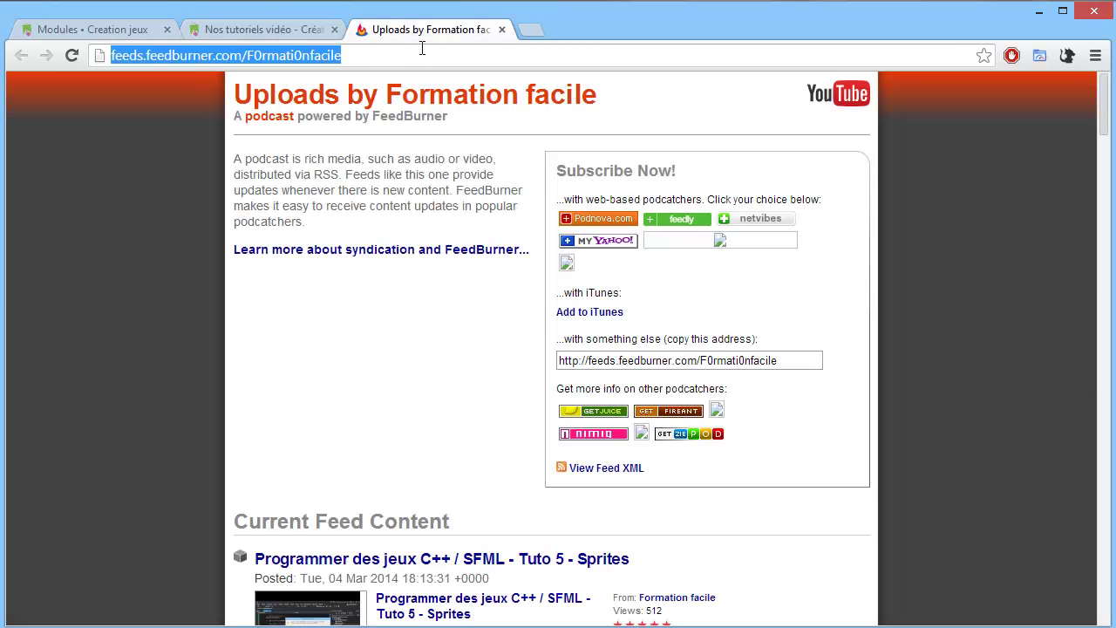
left_click(501, 31)
left_click(131, 30)
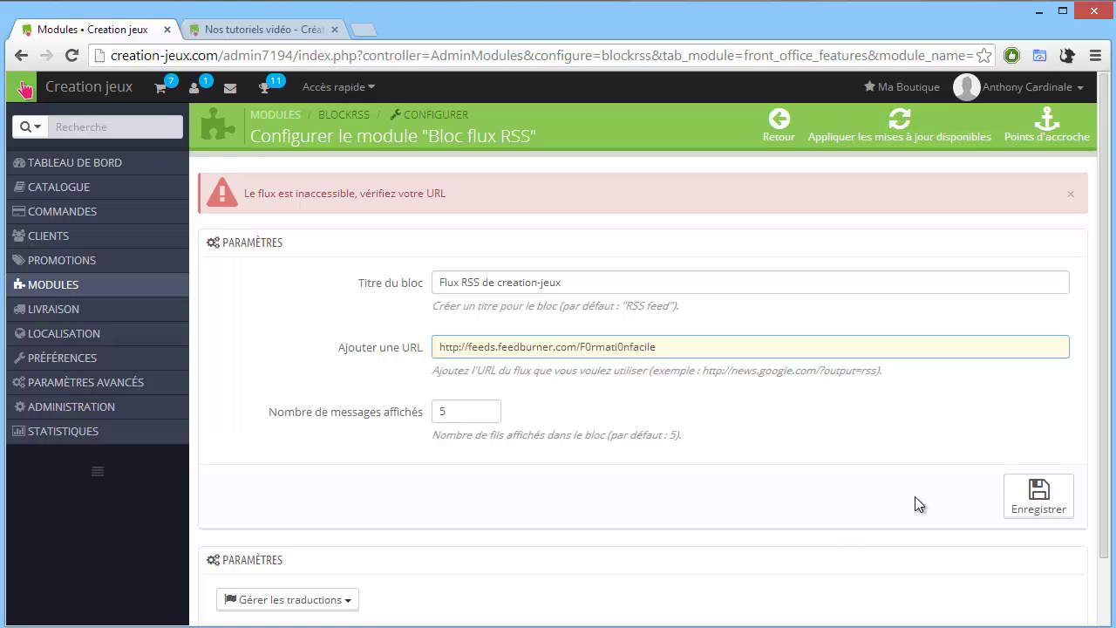
left_click(1037, 495)
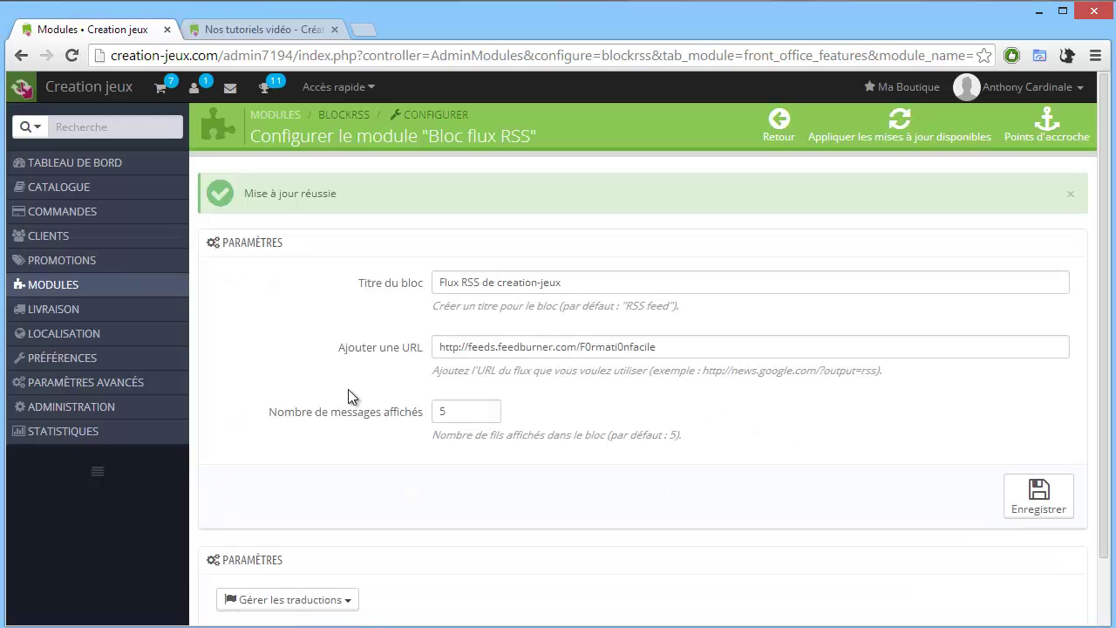
Reload the shop's category page and examine the Flux RSS de creation-jeux block in the side column.
left_click(258, 19)
left_click(72, 55)
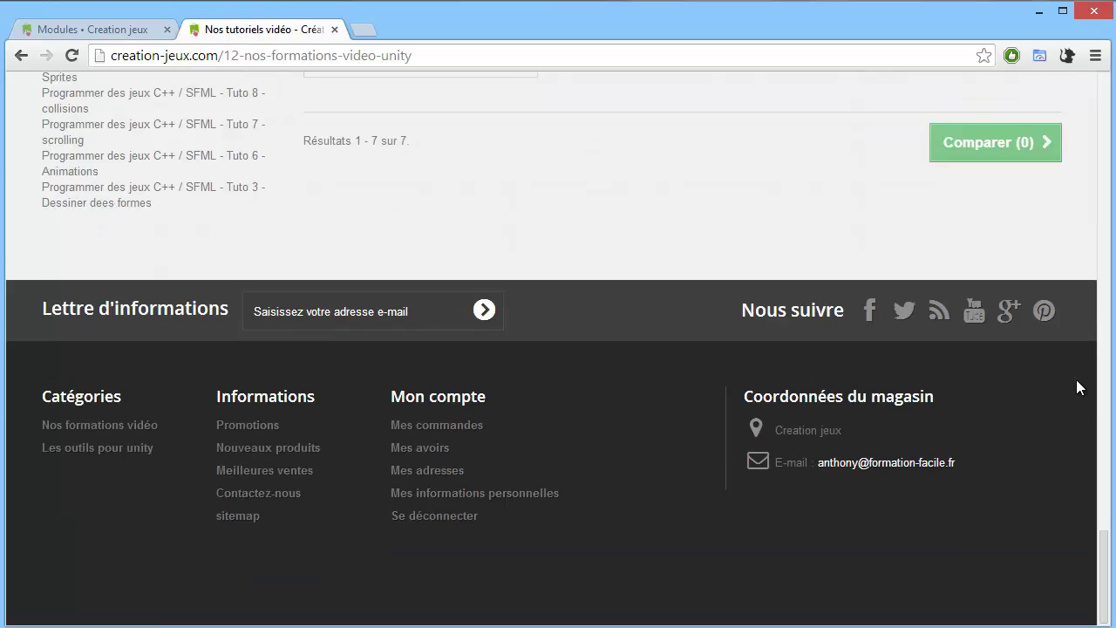
scroll(477, 432, "up", 2)
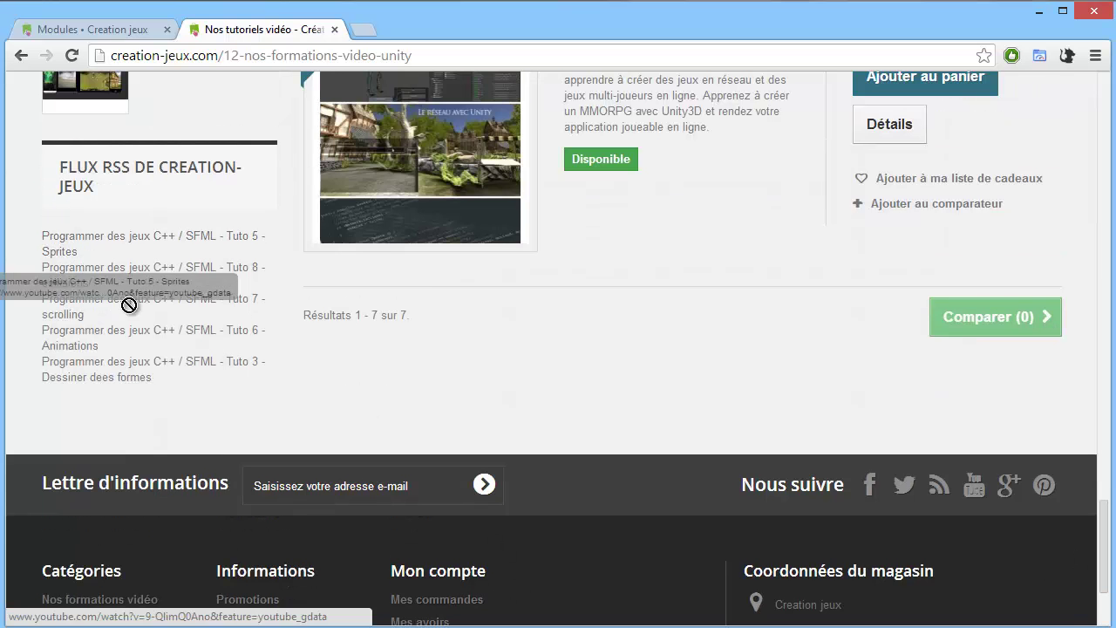
scroll(224, 374, "down", 2)
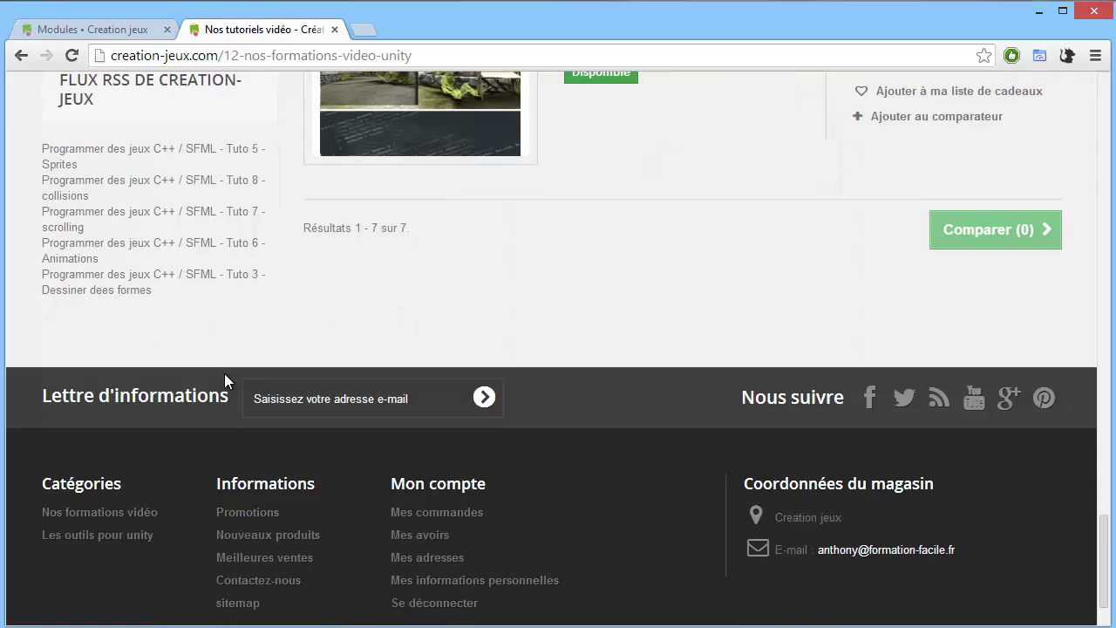
scroll(224, 374, "up", 2)
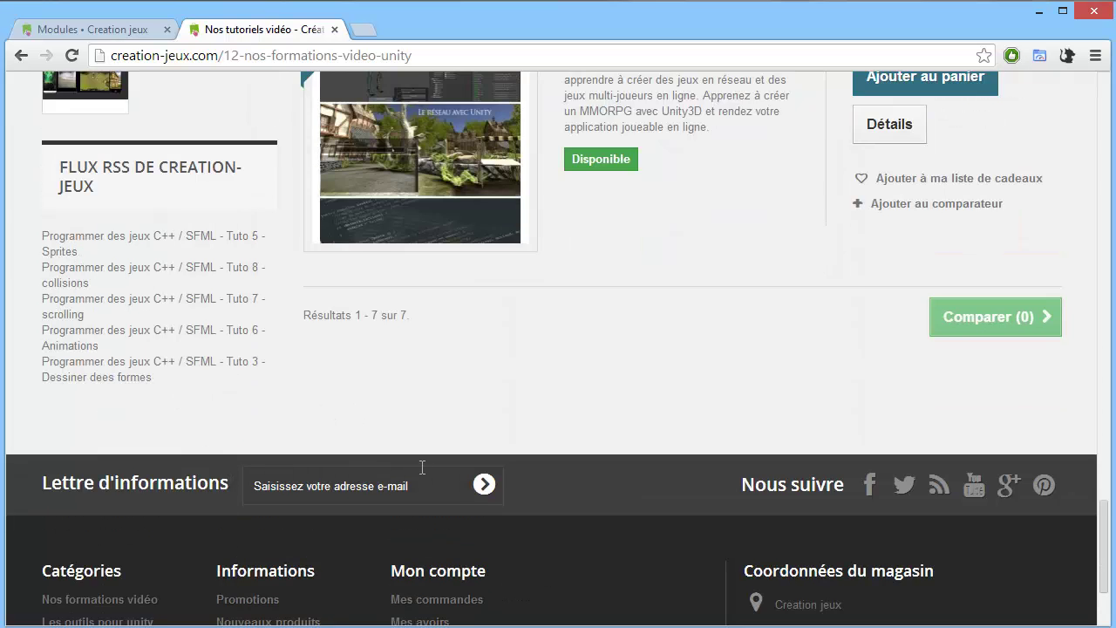
scroll(422, 467, "down", 1)
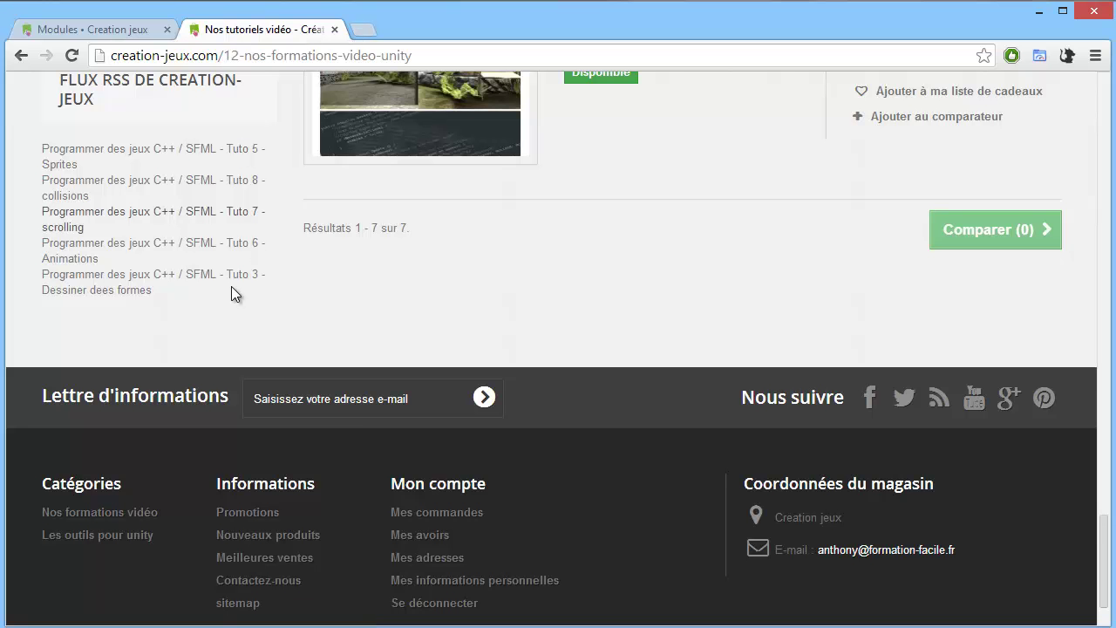
scroll(232, 287, "down", 1)
scroll(231, 296, "up", 1)
scroll(231, 301, "up", 1)
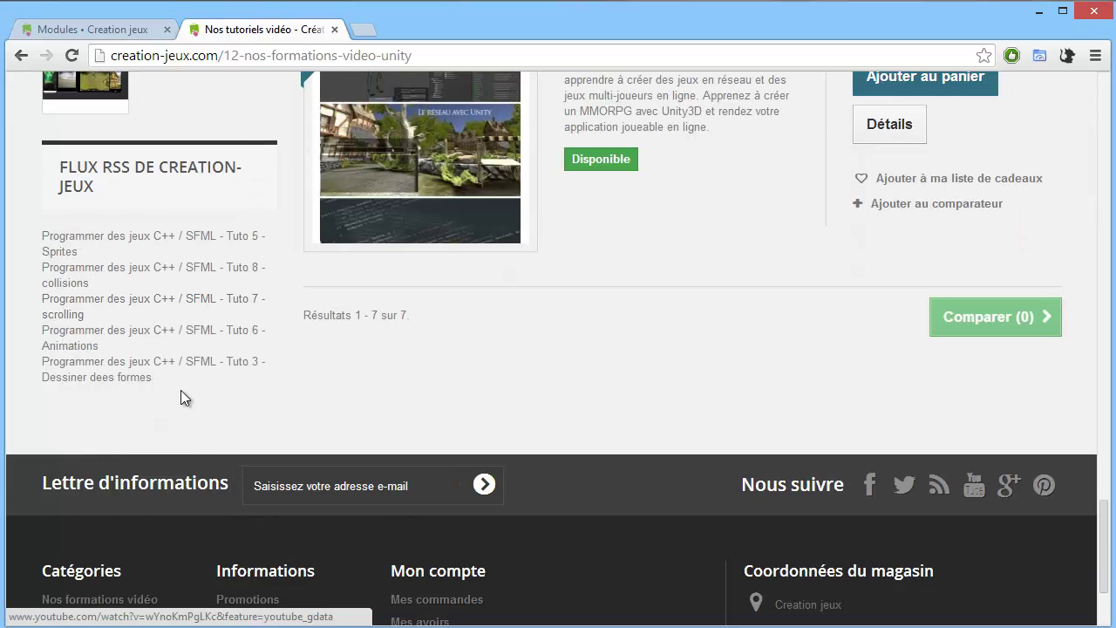
Check the RSS block's entries and title, open the Tuto 5 - Sprites video entry and return to the shop page.
left_click_drag(153, 378, 44, 232)
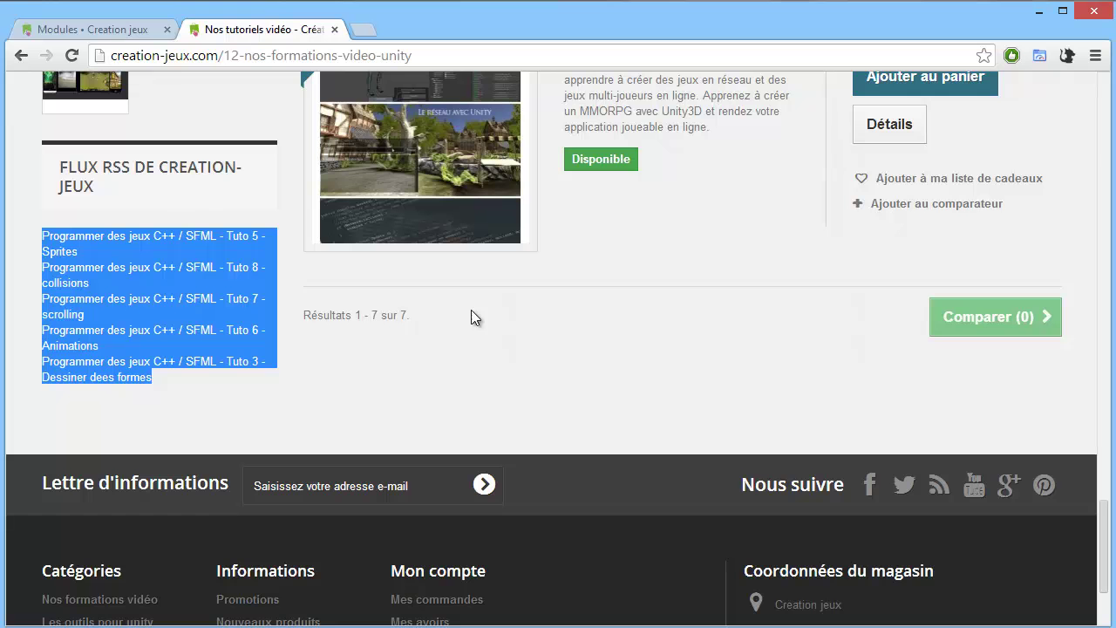
scroll(168, 286, "up", 1)
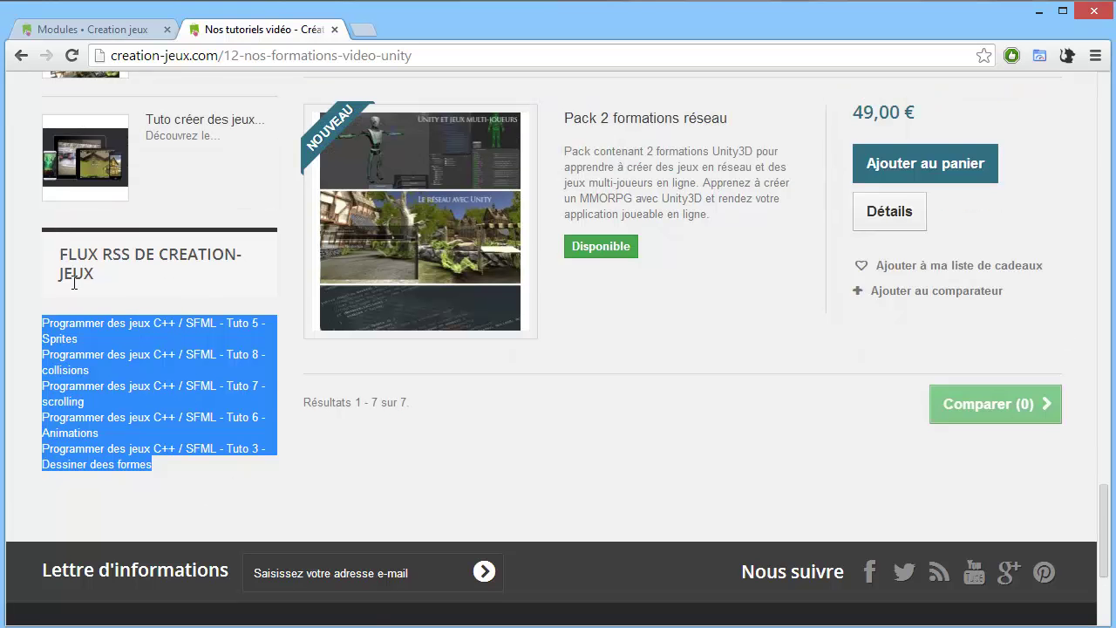
left_click_drag(83, 261, 170, 392)
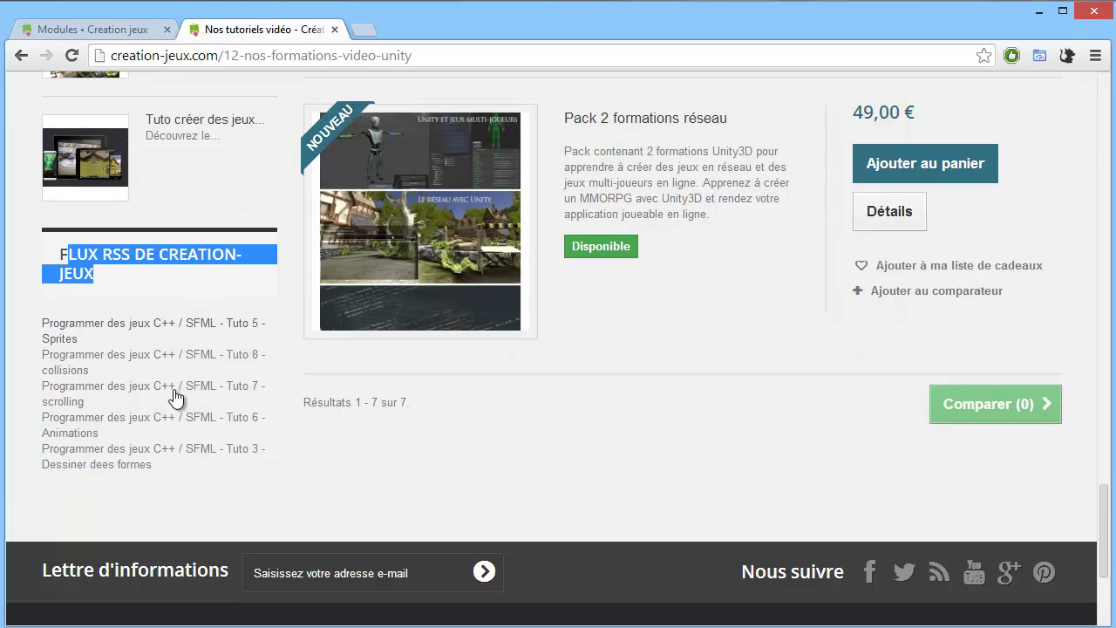
left_click(132, 326)
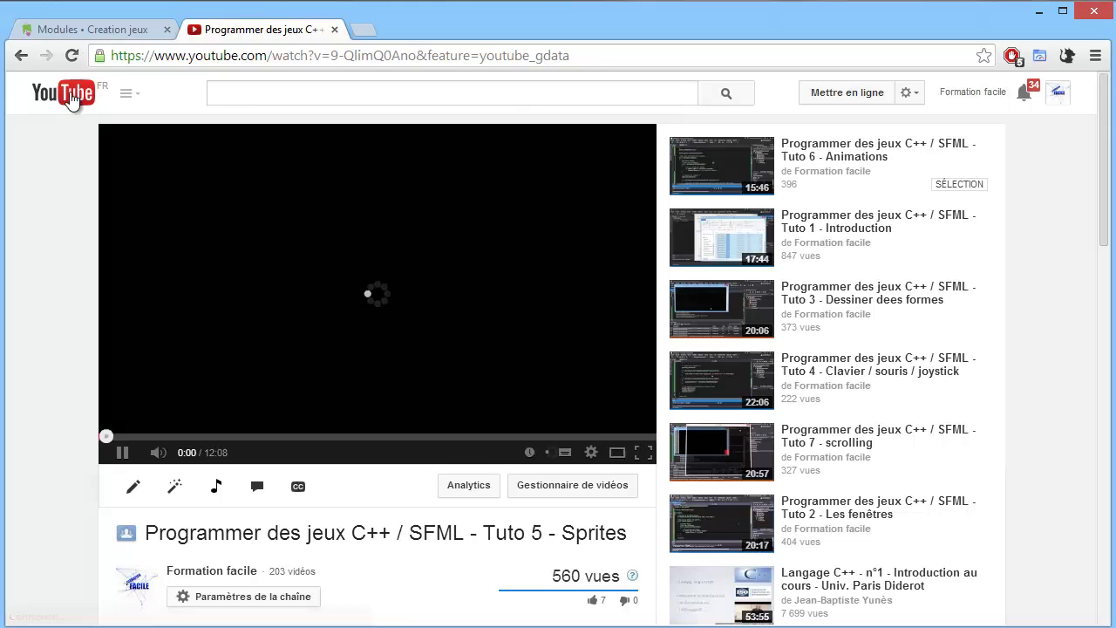
left_click(21, 55)
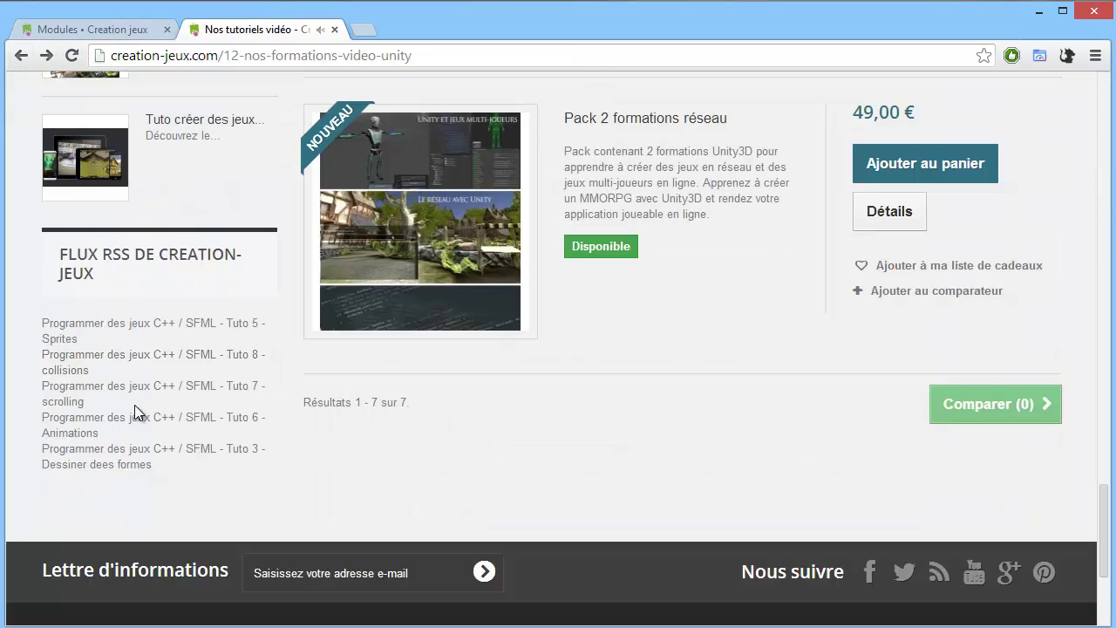
Open the shop's home page and look over its content from the product listings to the Facebook block.
scroll(135, 281, "up", 15)
left_click(172, 184)
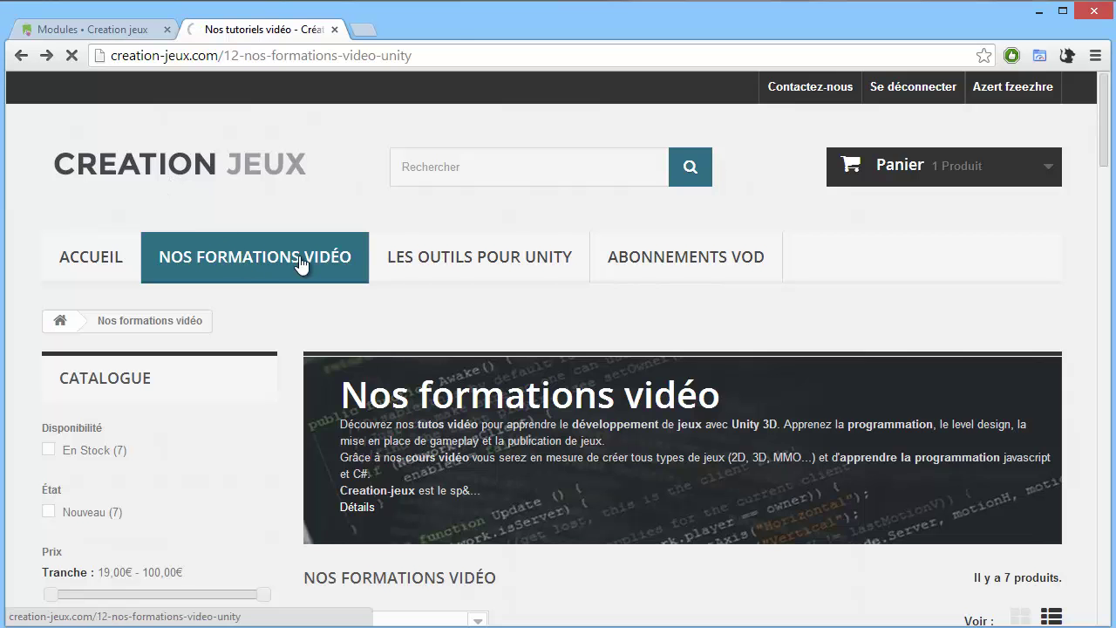
scroll(387, 370, "down", 10)
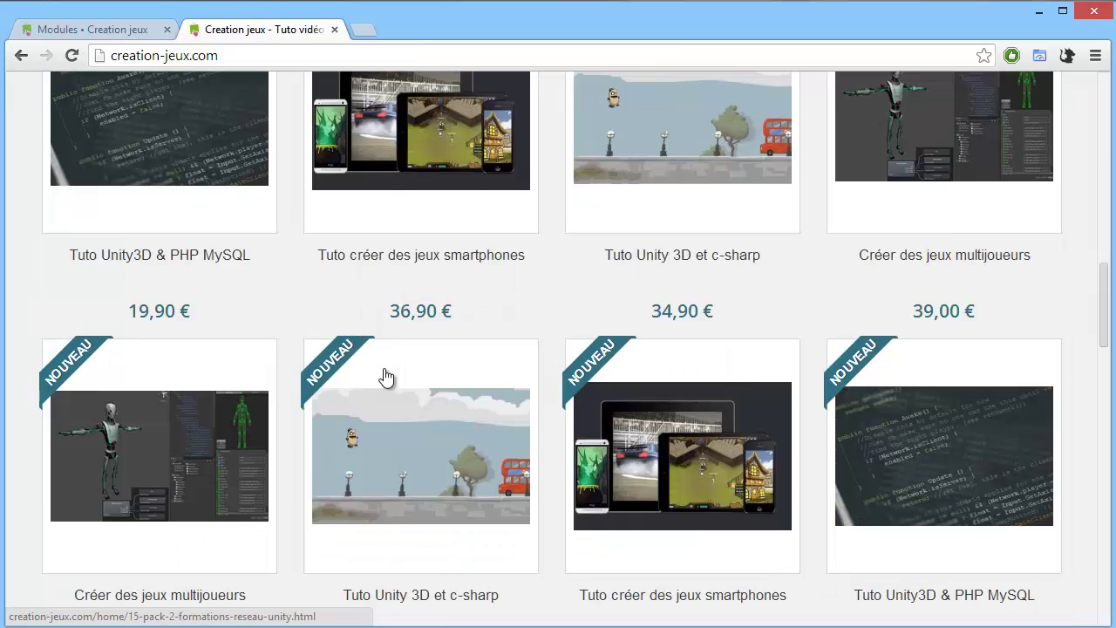
scroll(386, 375, "down", 10)
scroll(385, 374, "up", 5)
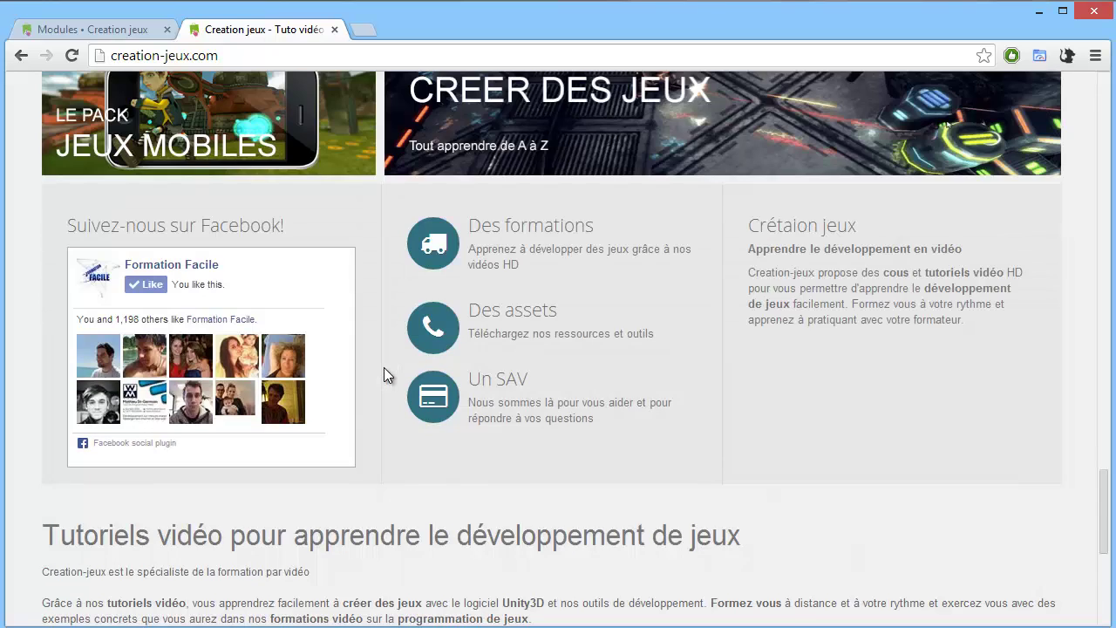
Go back to the back office modules list, search for "feed" and install the Flux RSS module.
scroll(384, 367, "up", 8)
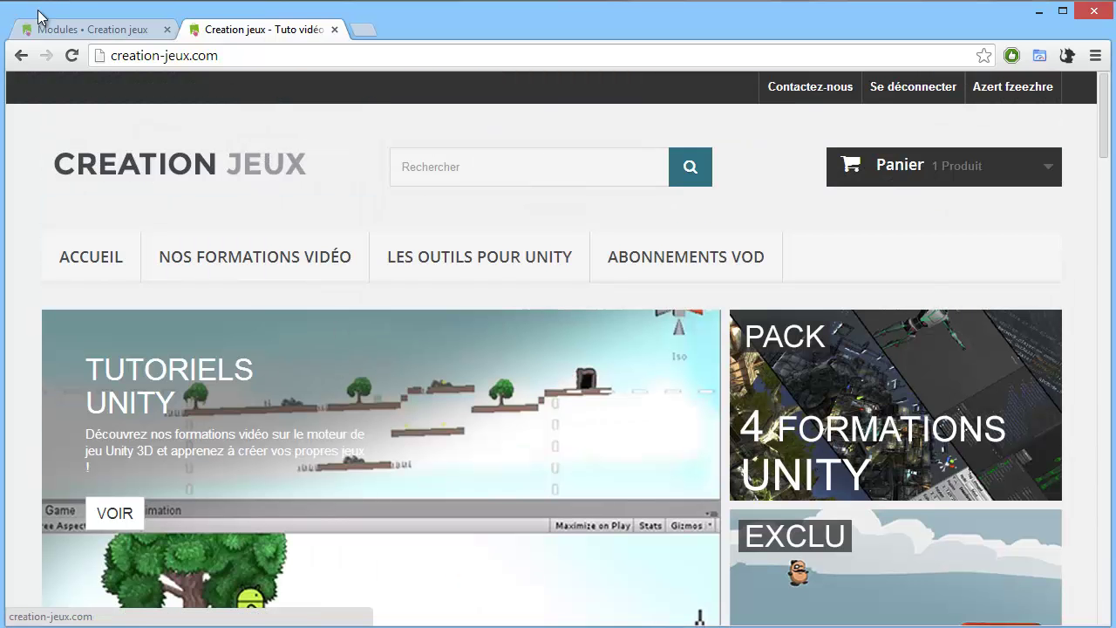
left_click(75, 22)
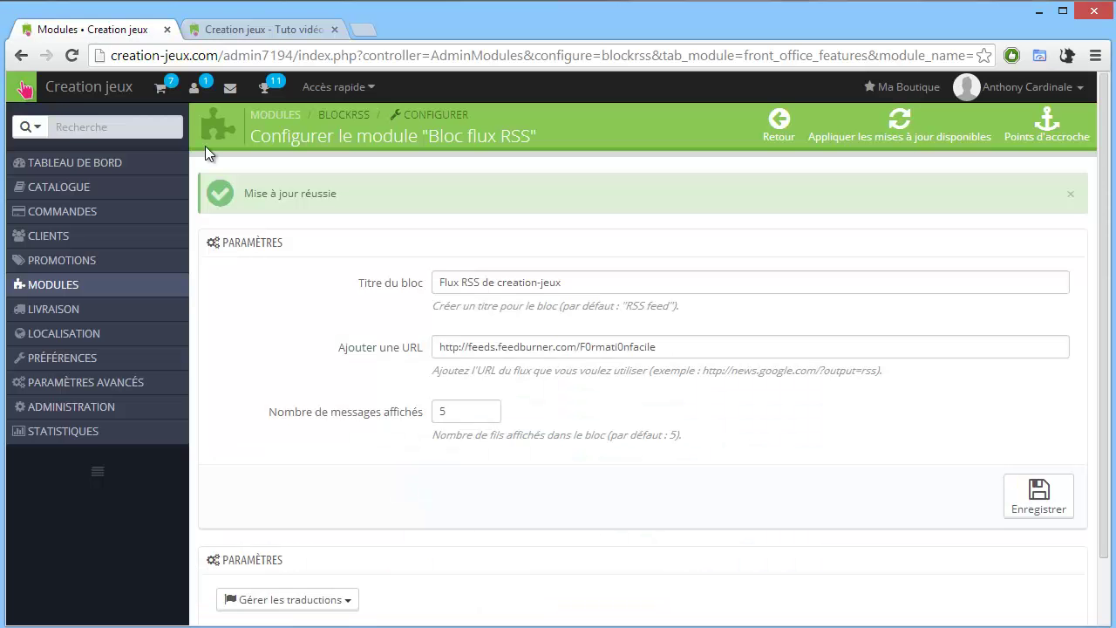
mouse_move(191, 299)
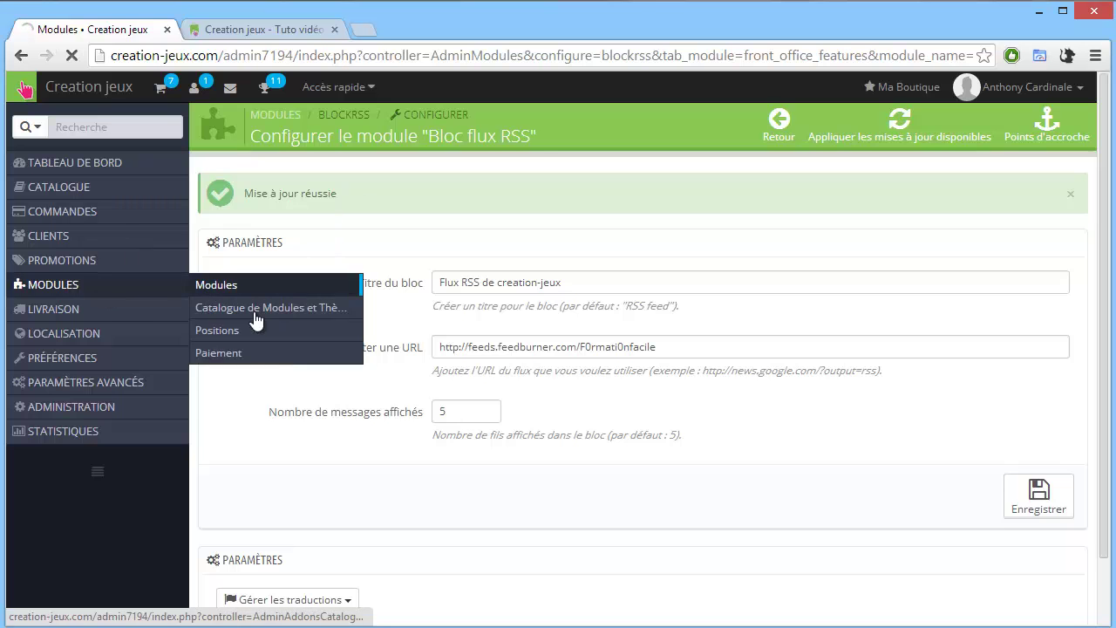
left_click(240, 285)
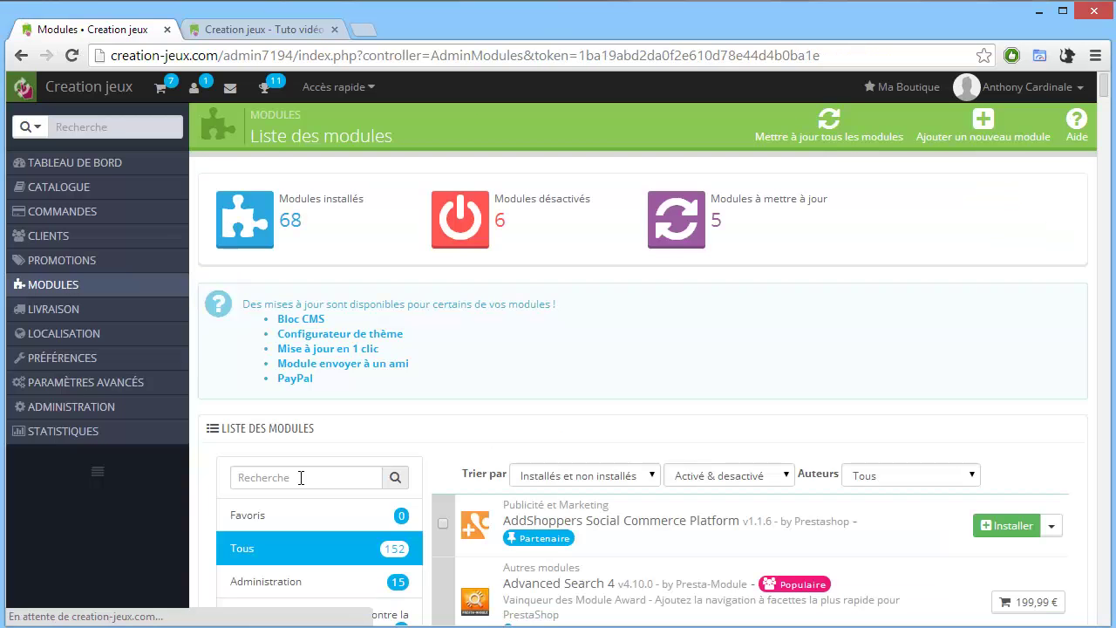
left_click(299, 476)
type("feed")
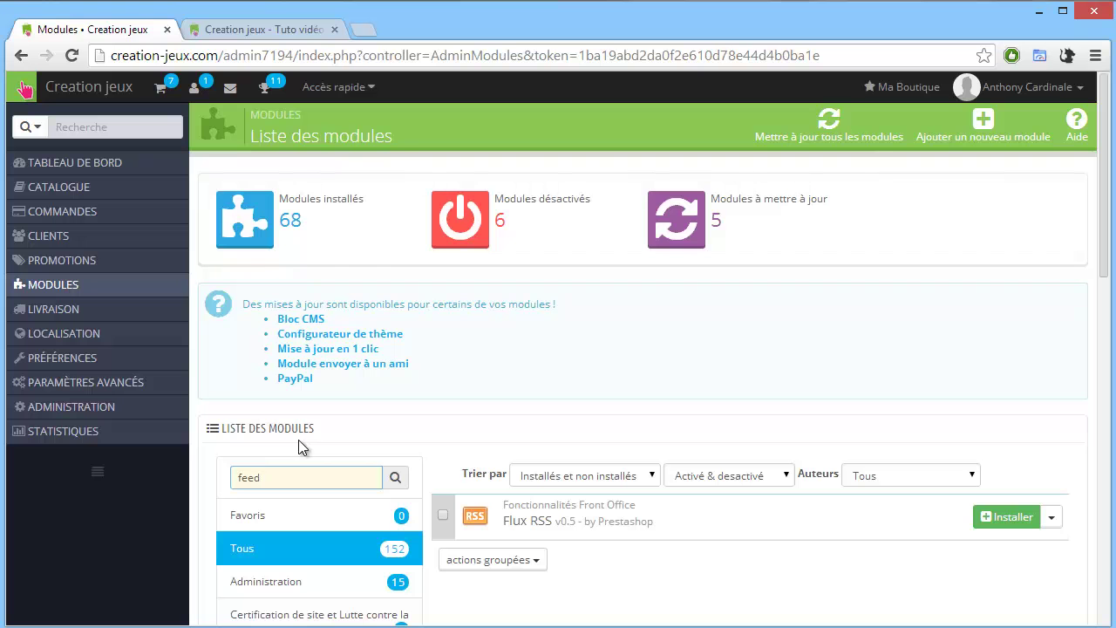
left_click(1007, 517)
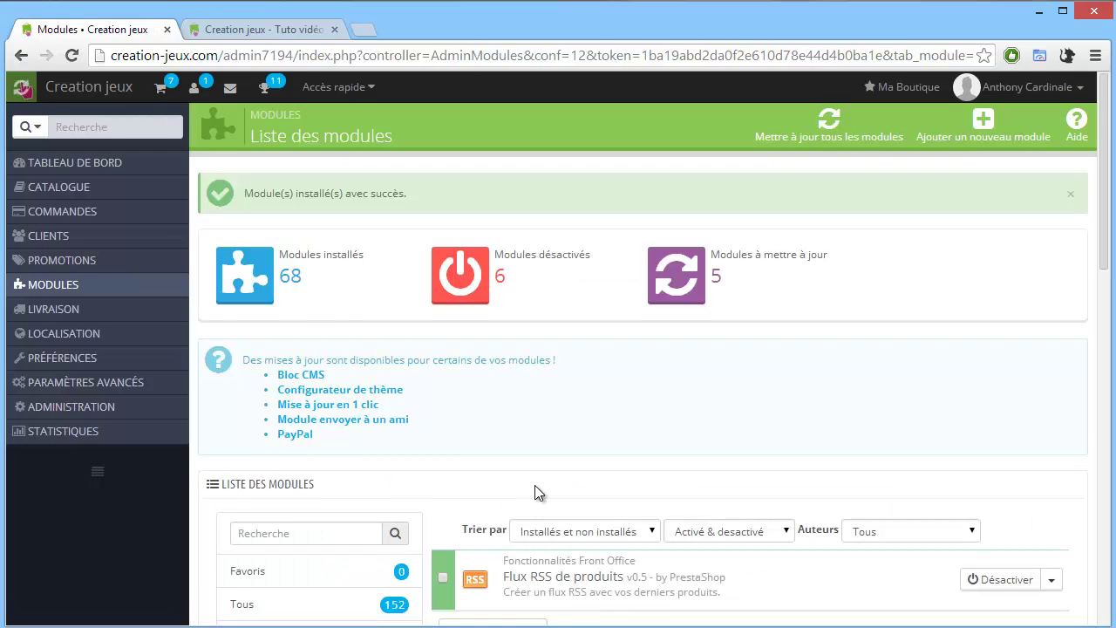
scroll(534, 485, "down", 2)
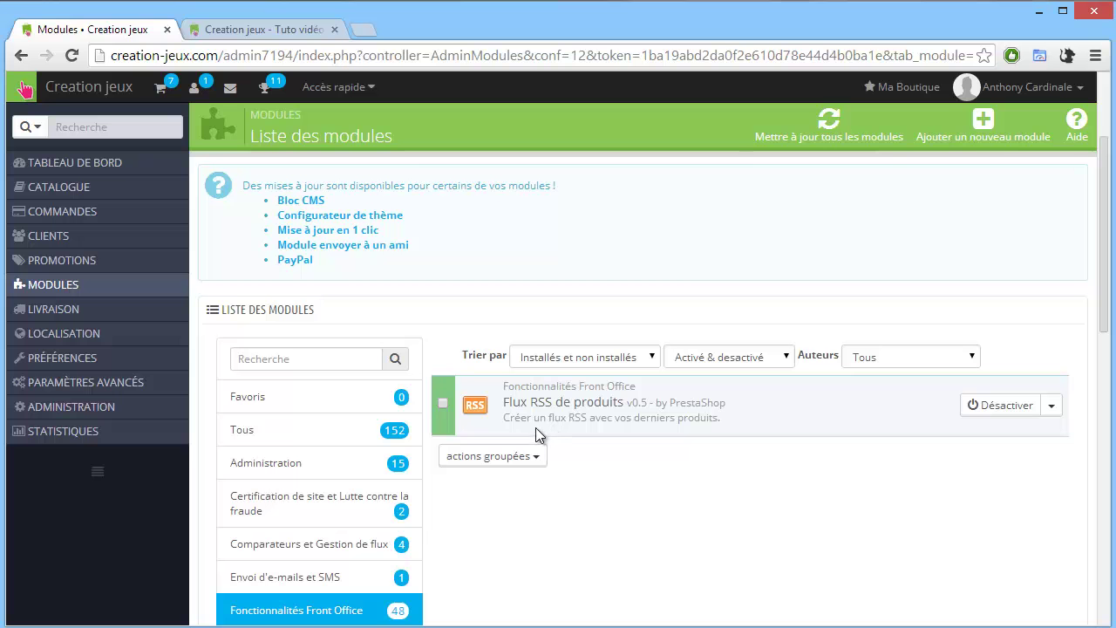
Reload the shop's home page and look through it down to the footer for the product RSS feed.
left_click(228, 29)
left_click(105, 166)
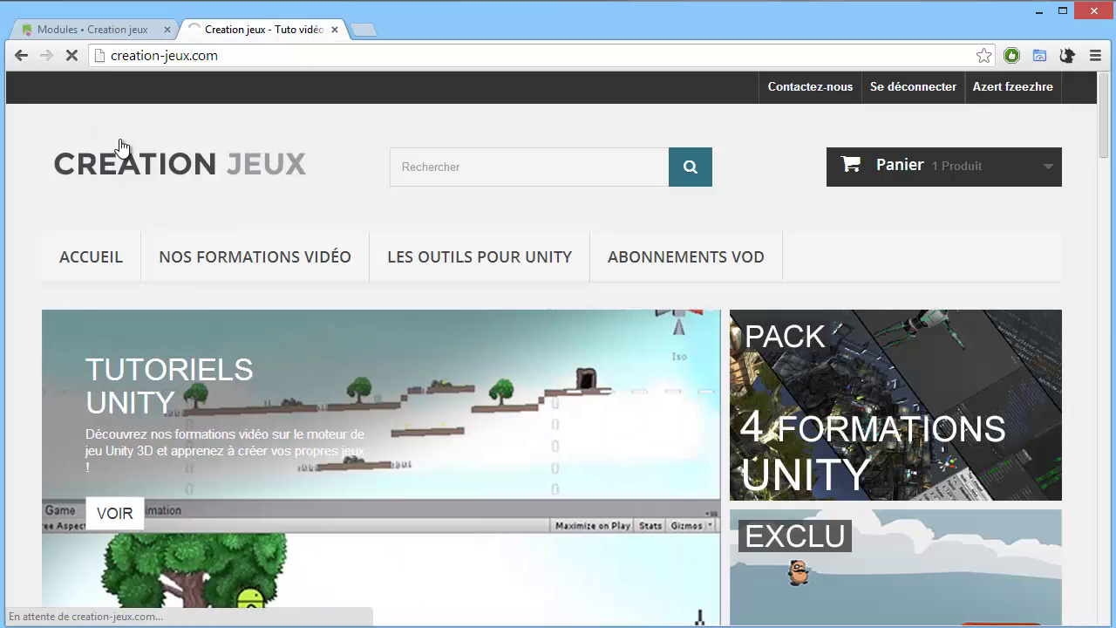
scroll(384, 231, "down", 20)
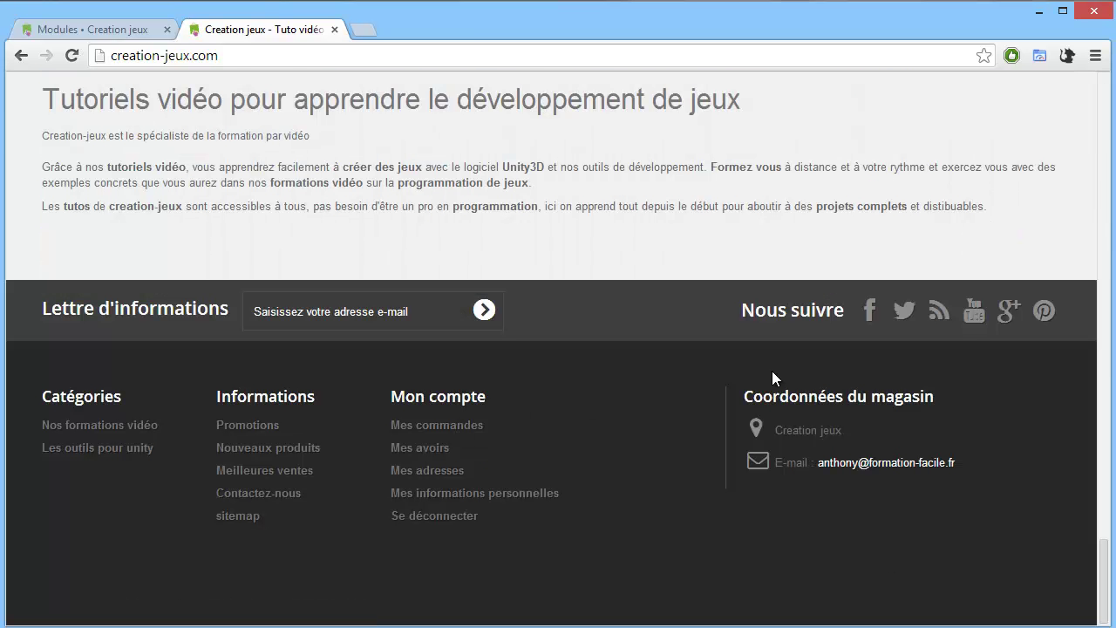
scroll(273, 493, "up", 20)
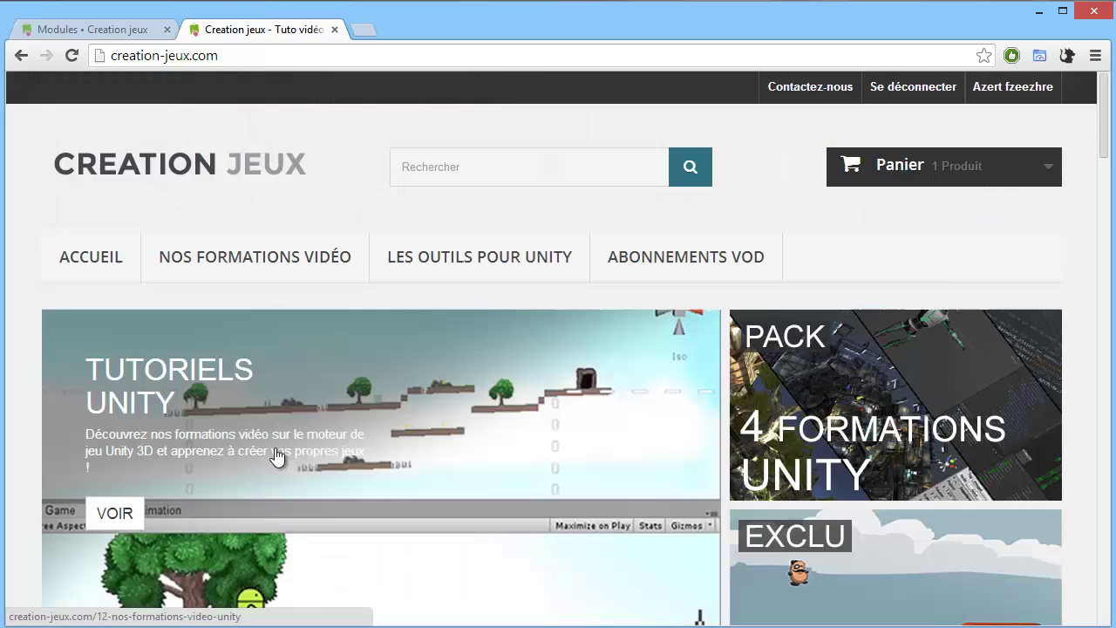
Open the Nos formations vidéo category and examine its side column blocks, footer and product listing options.
left_click(225, 255)
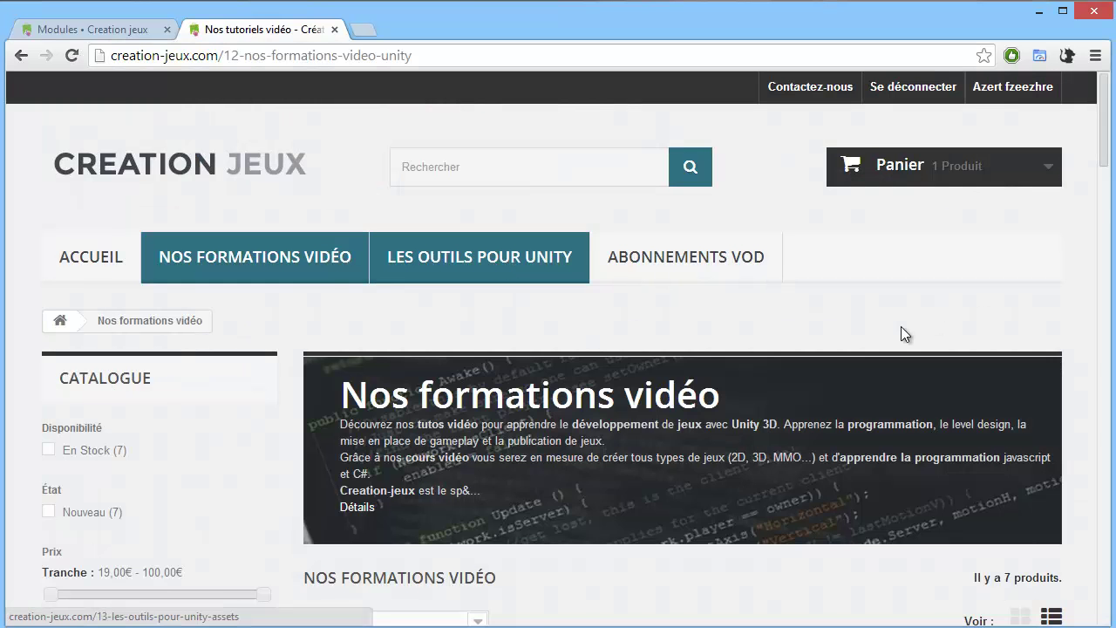
scroll(902, 332, "down", 5)
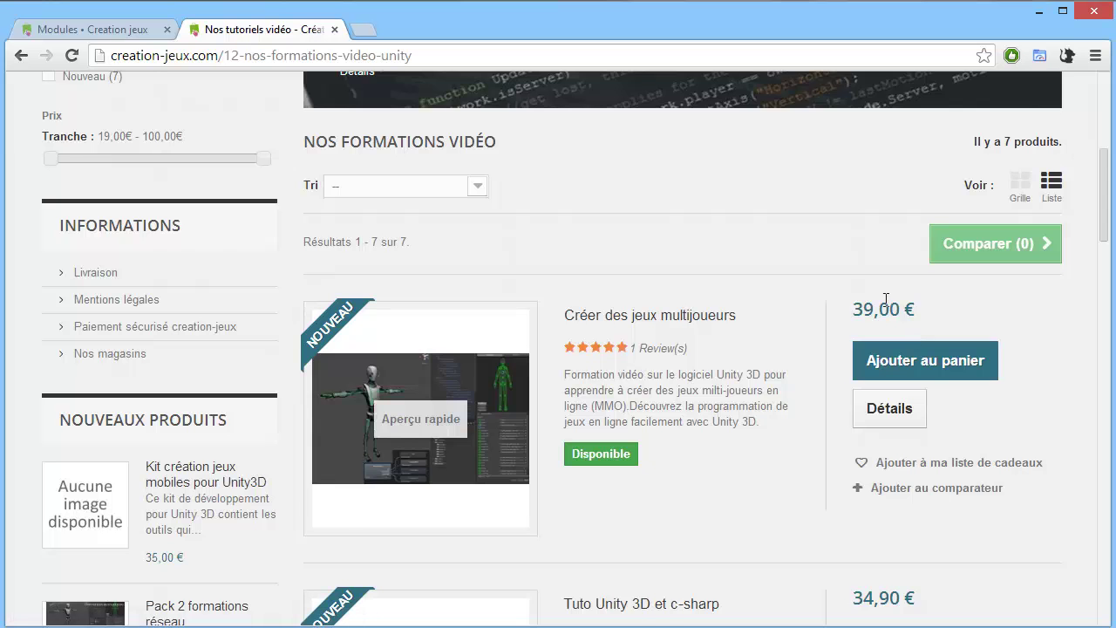
scroll(791, 272, "down", 2)
scroll(791, 272, "down", 12)
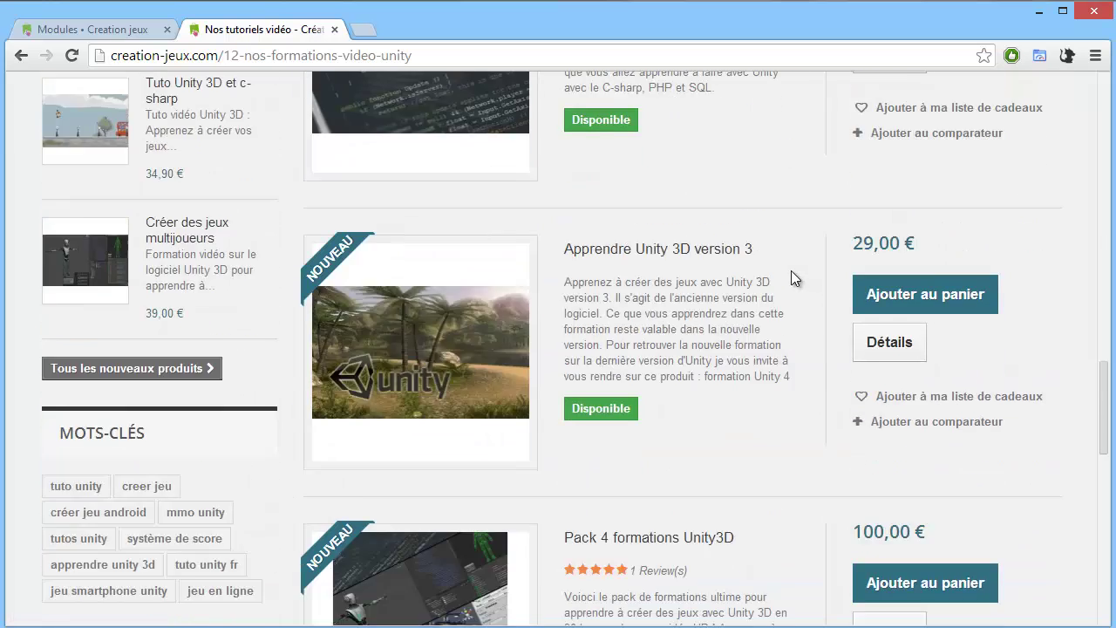
scroll(791, 271, "down", 8)
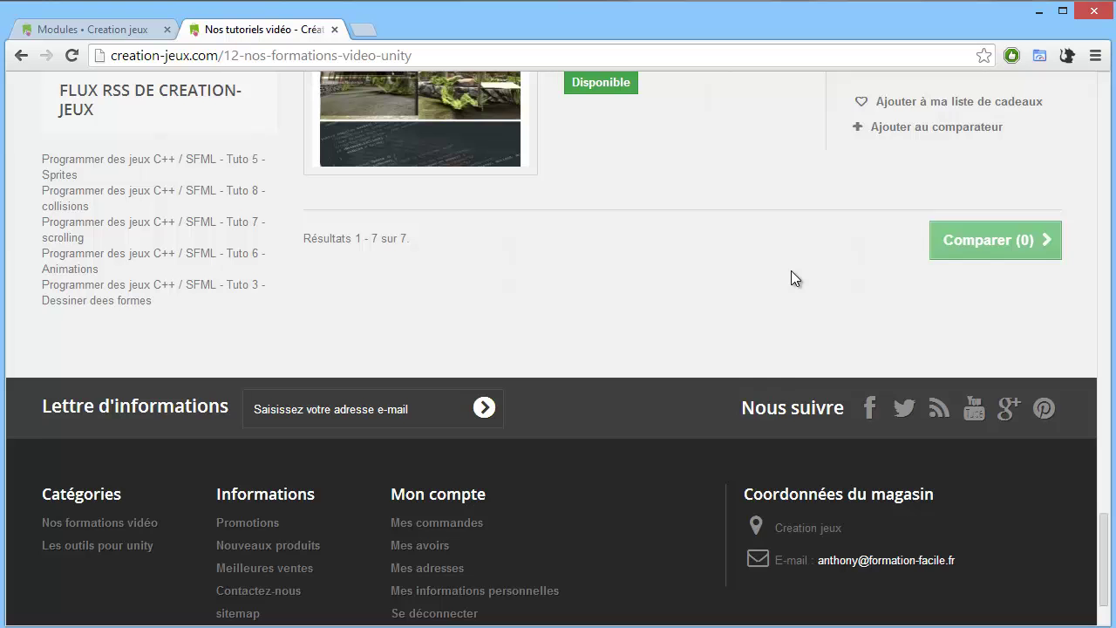
scroll(791, 278, "down", 1)
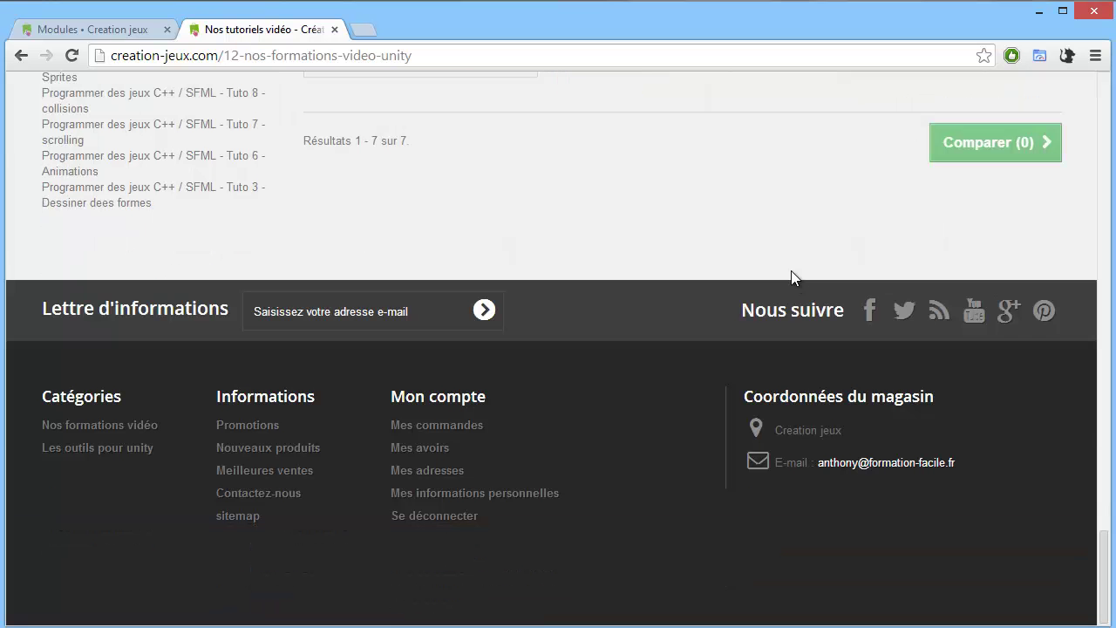
scroll(610, 314, "up", 1)
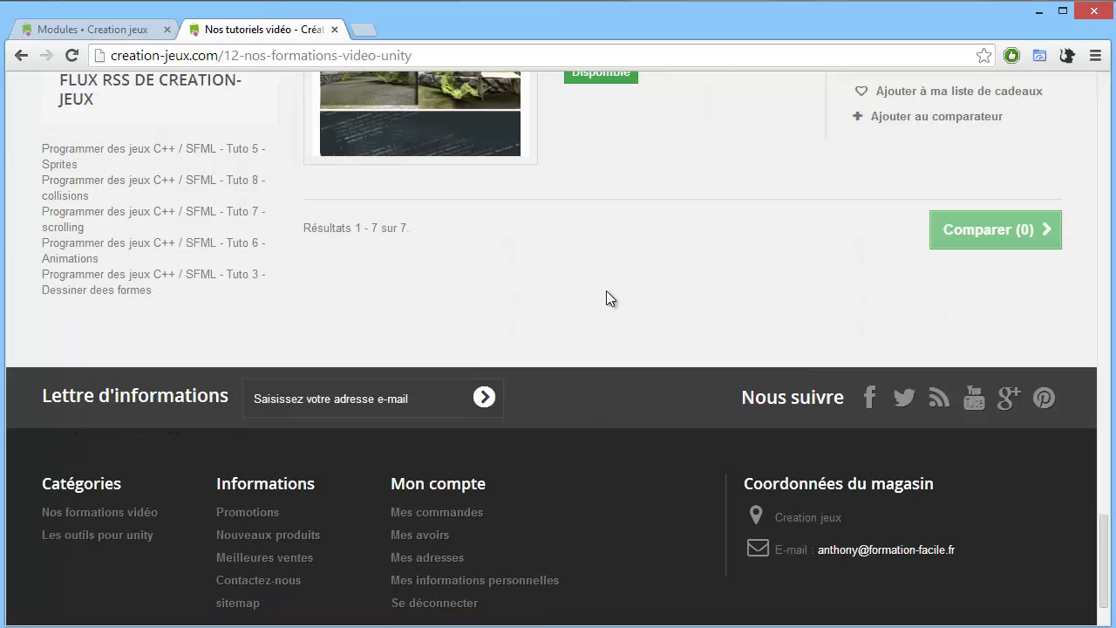
scroll(549, 314, "up", 2)
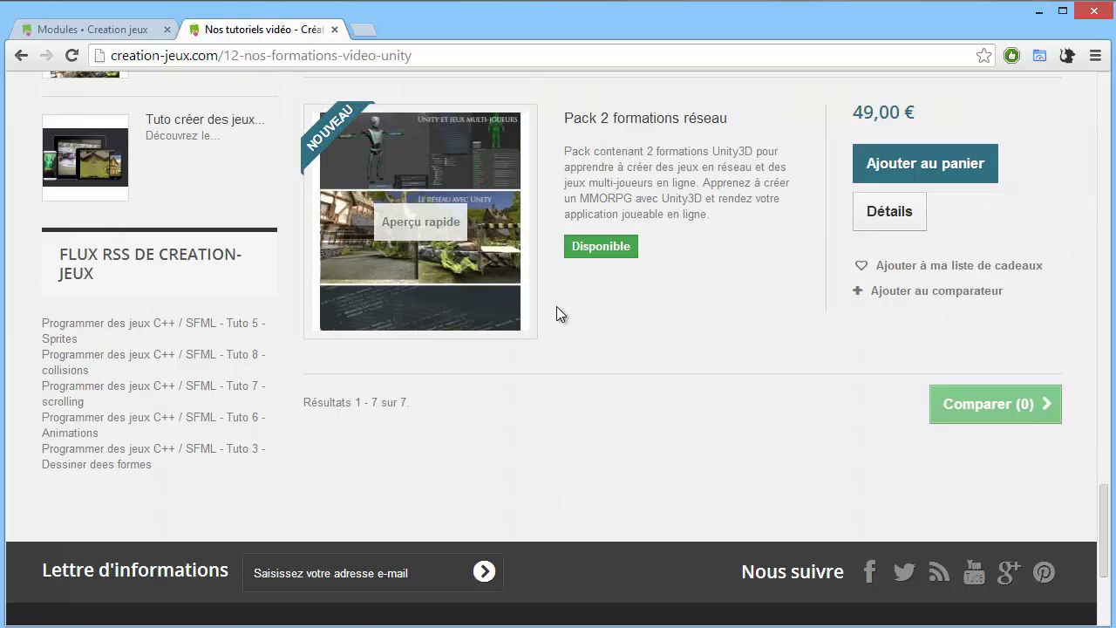
scroll(497, 337, "up", 2)
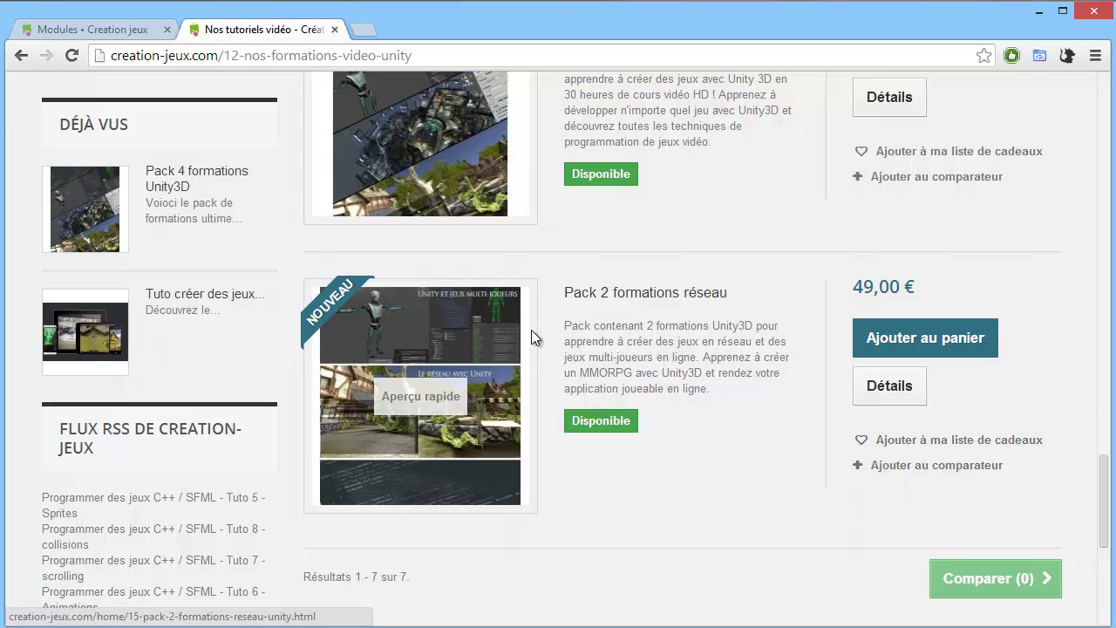
Add Pack 2 formations réseau to the gift list and to the product comparison.
left_click(947, 443)
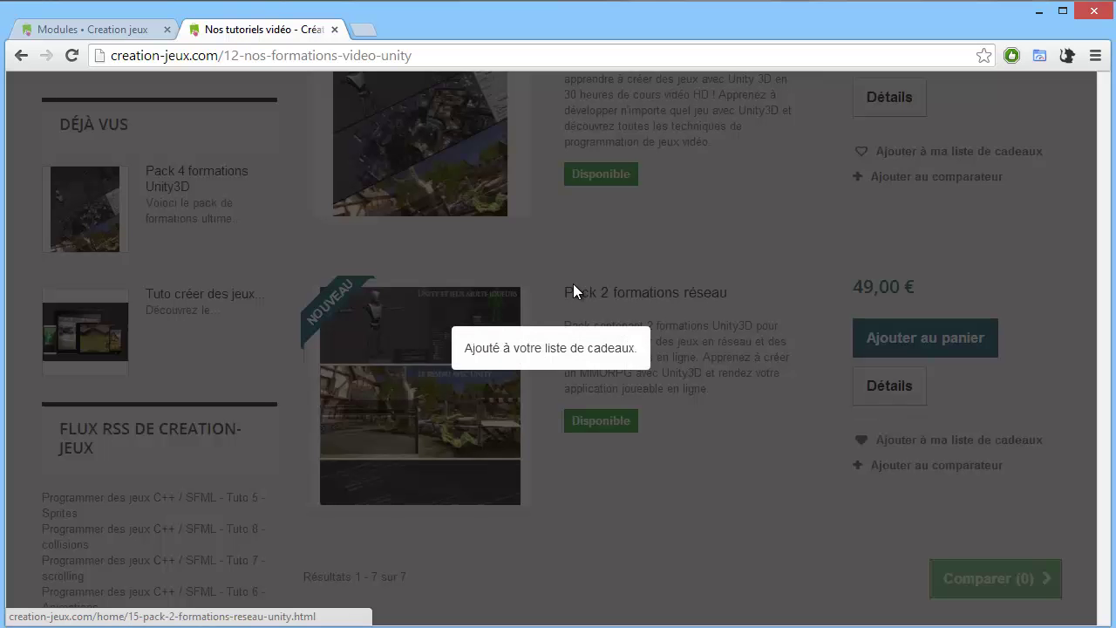
left_click(653, 321)
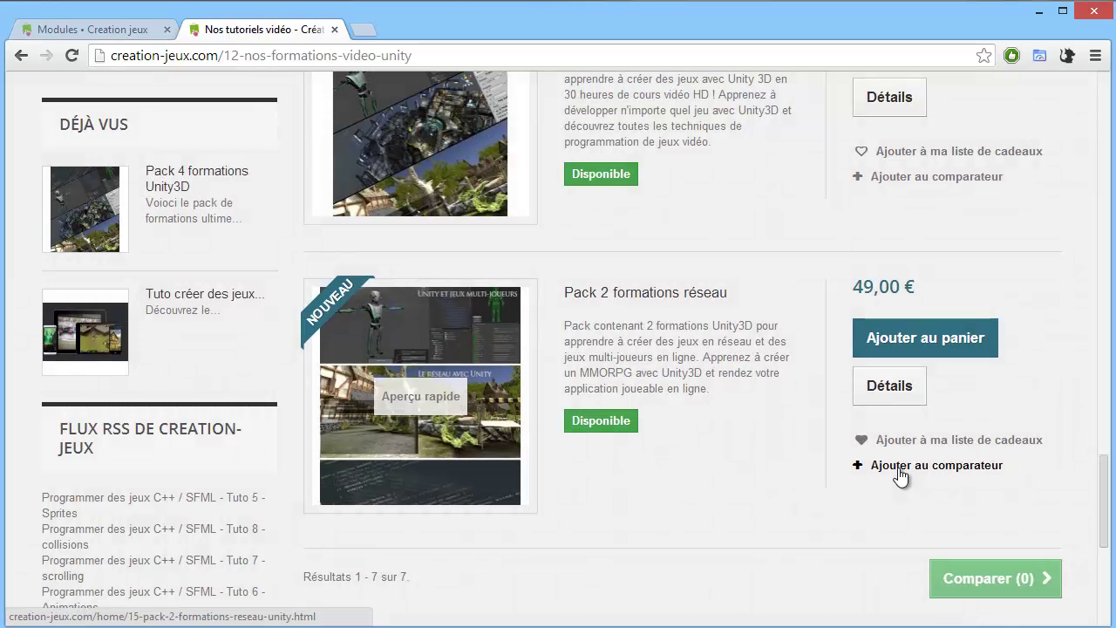
left_click(899, 471)
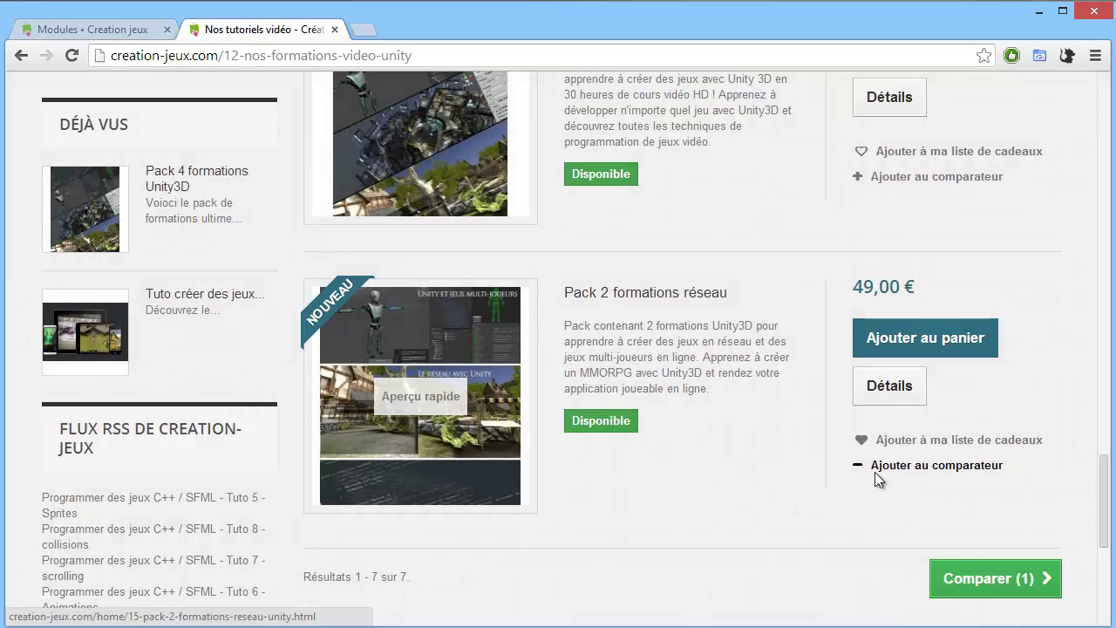
Add Pack 4 formations Unity3D to the product comparison and open the comparison page for the selected packs.
left_click(912, 186)
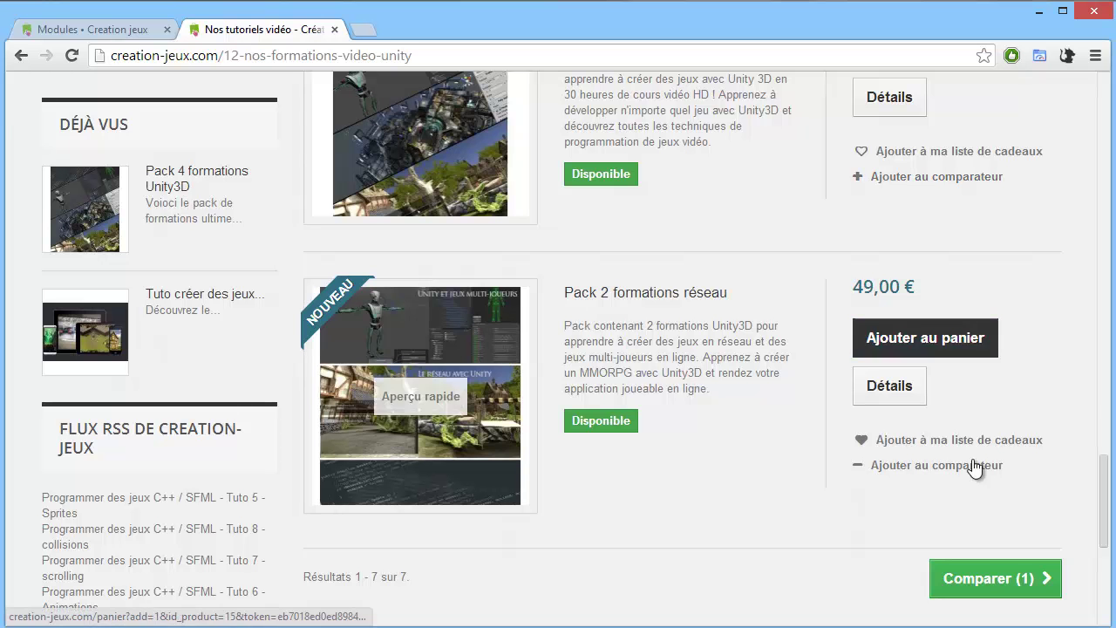
left_click(989, 578)
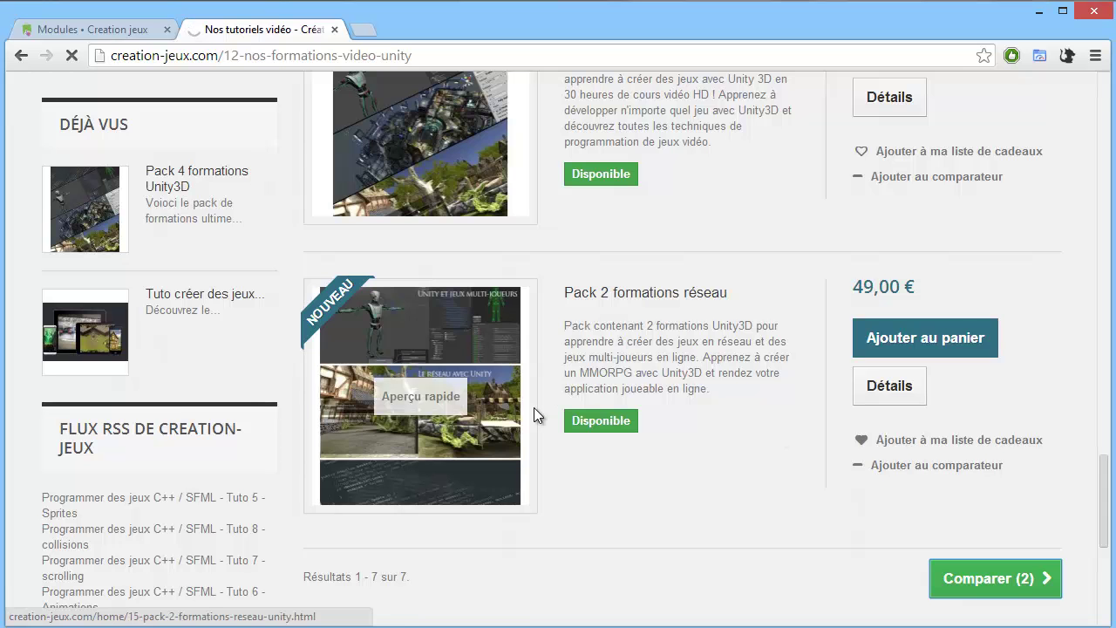
scroll(535, 416, "up", 5)
scroll(537, 372, "down", 6)
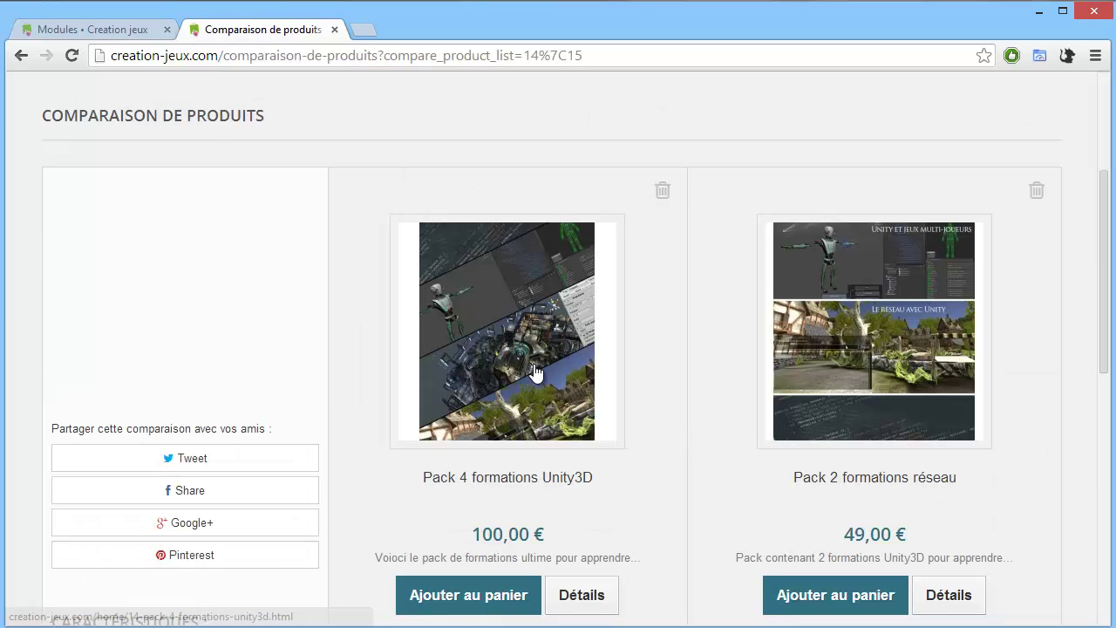
Examine the prices, features, comments and sharing options of the two packs in the product comparison.
scroll(697, 357, "down", 2)
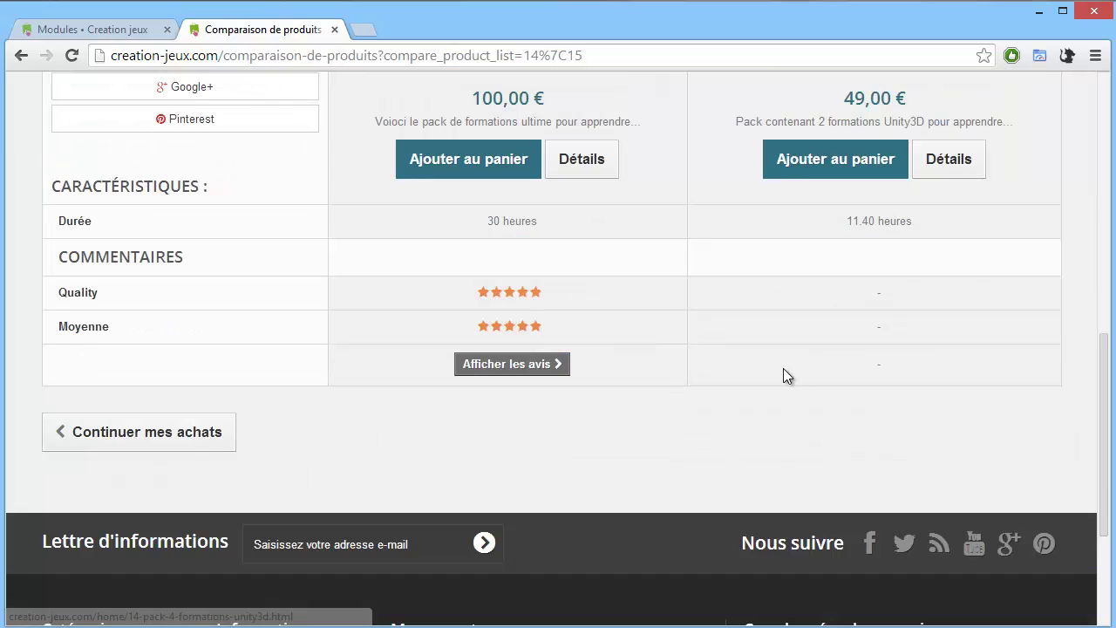
scroll(901, 368, "up", 4)
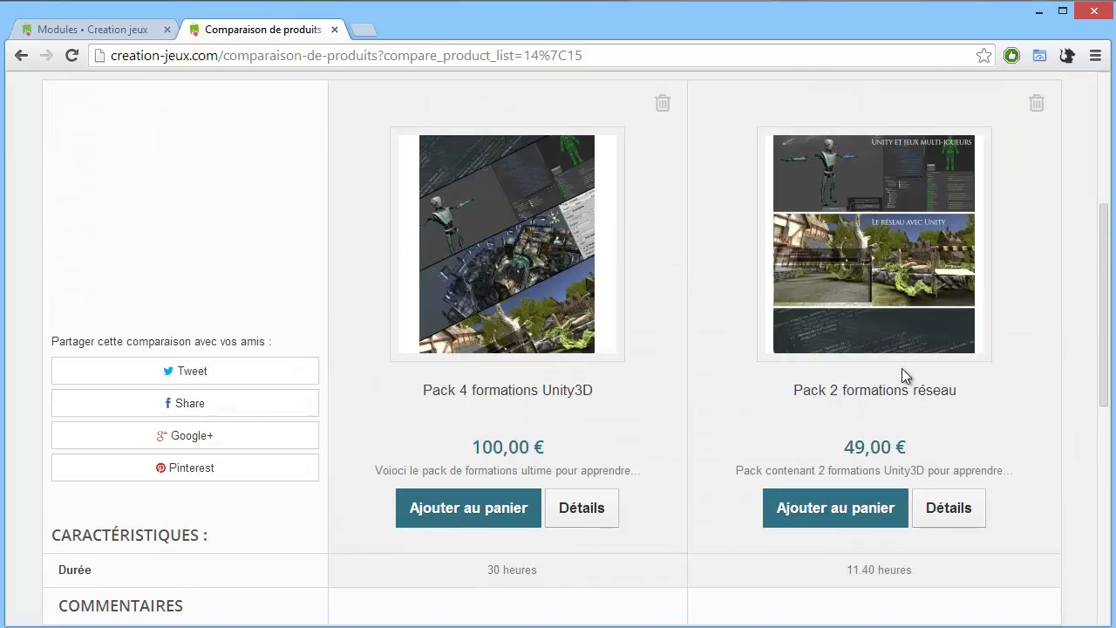
scroll(901, 368, "down", 5)
scroll(905, 367, "up", 6)
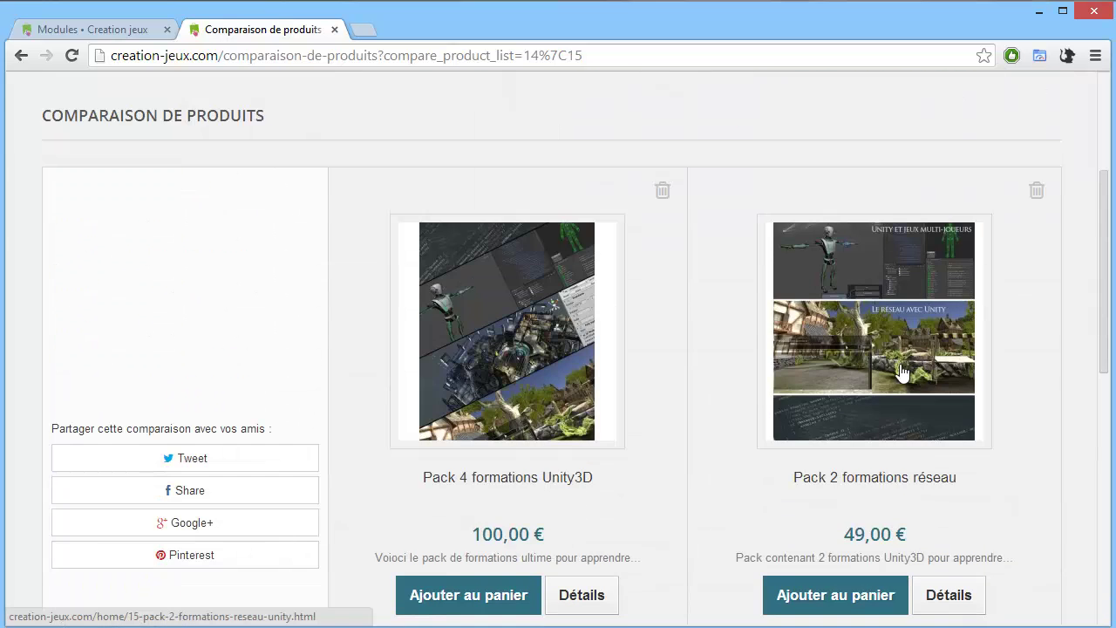
scroll(634, 448, "down", 3)
scroll(734, 443, "up", 6)
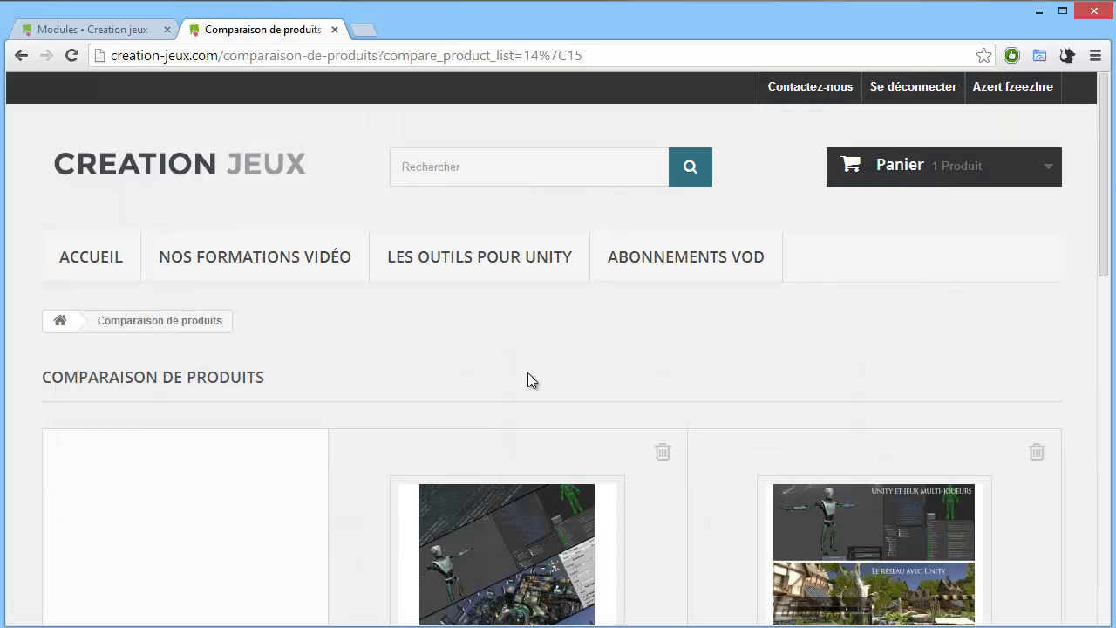
Return to the shop's home page and glance at its upper section.
left_click(100, 256)
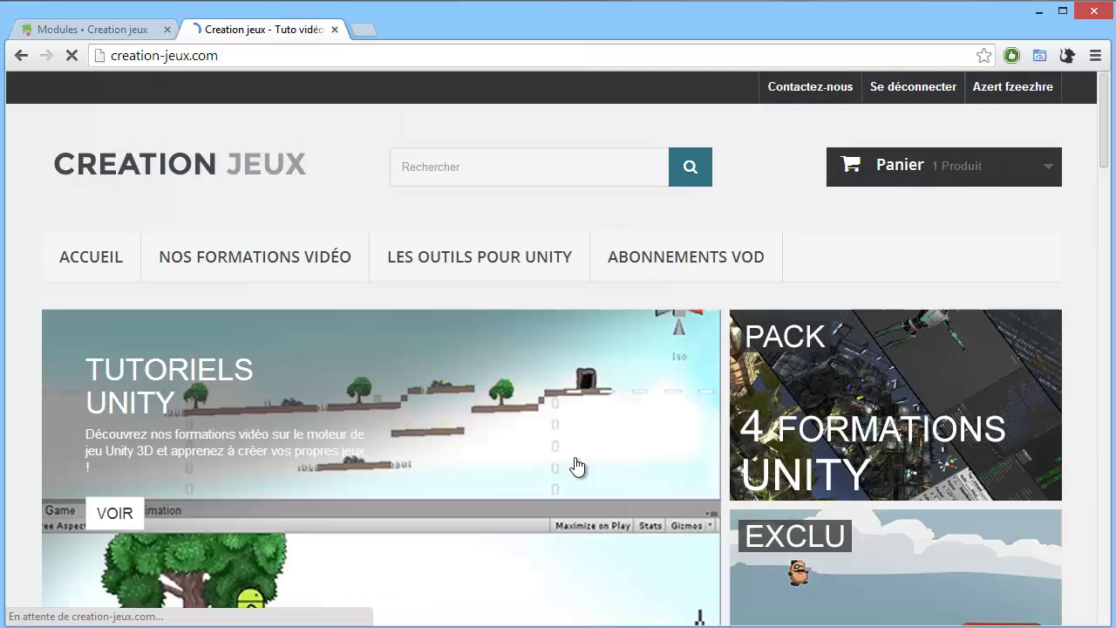
scroll(242, 189, "down", 1)
scroll(242, 189, "up", 1)
Return to the back office modules list, show the Fonctionnalités Front Office category and look through its blocks down to Bloc mots-clés.
left_click(105, 27)
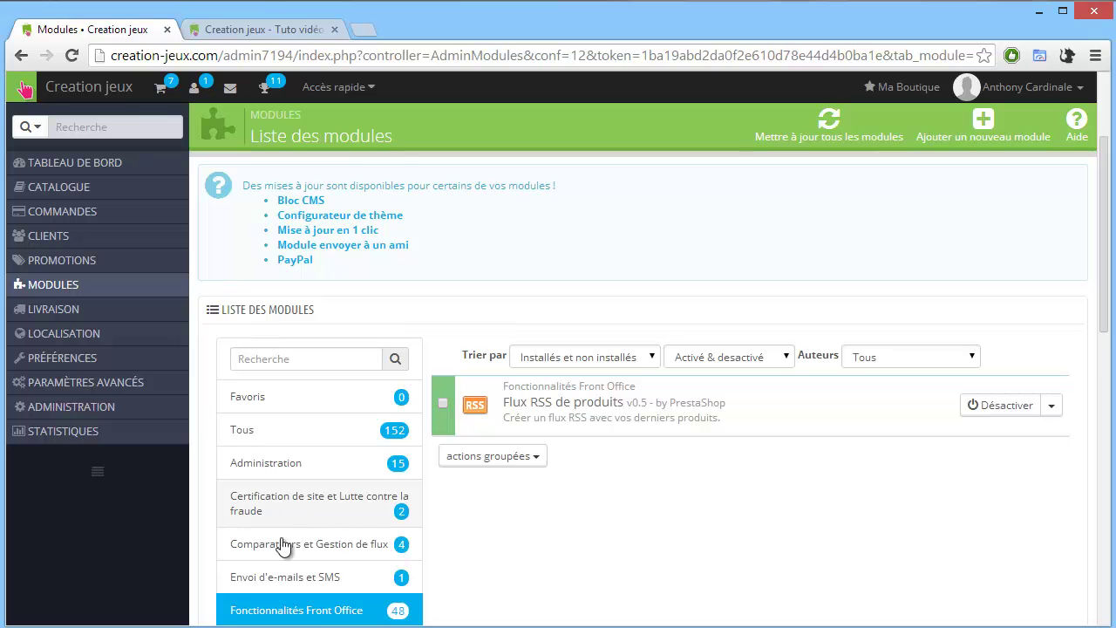
left_click(305, 576)
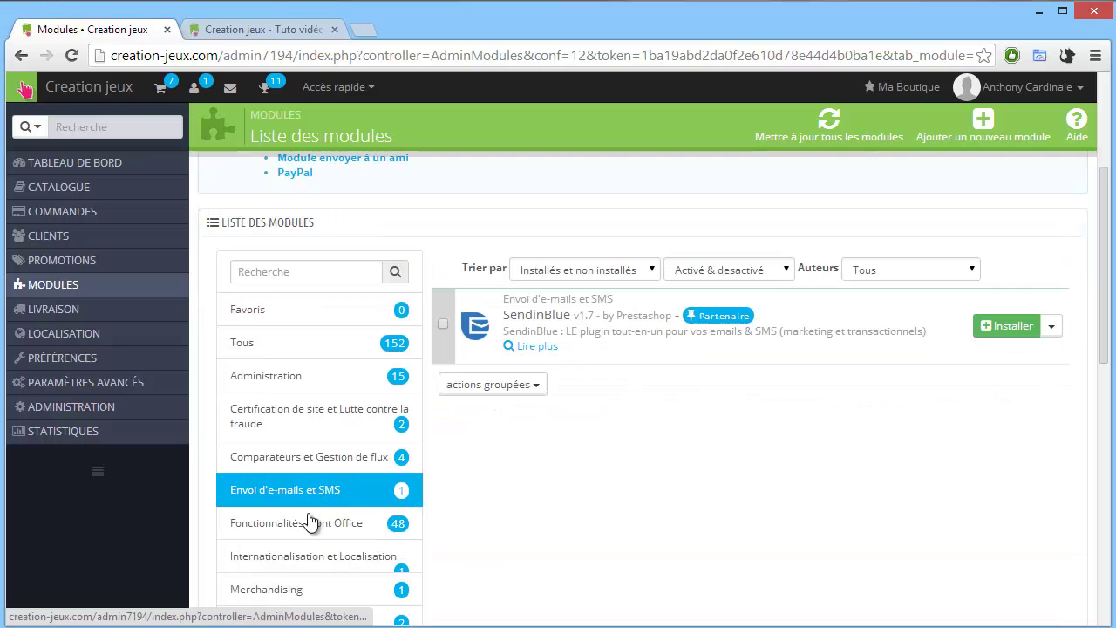
left_click(309, 521)
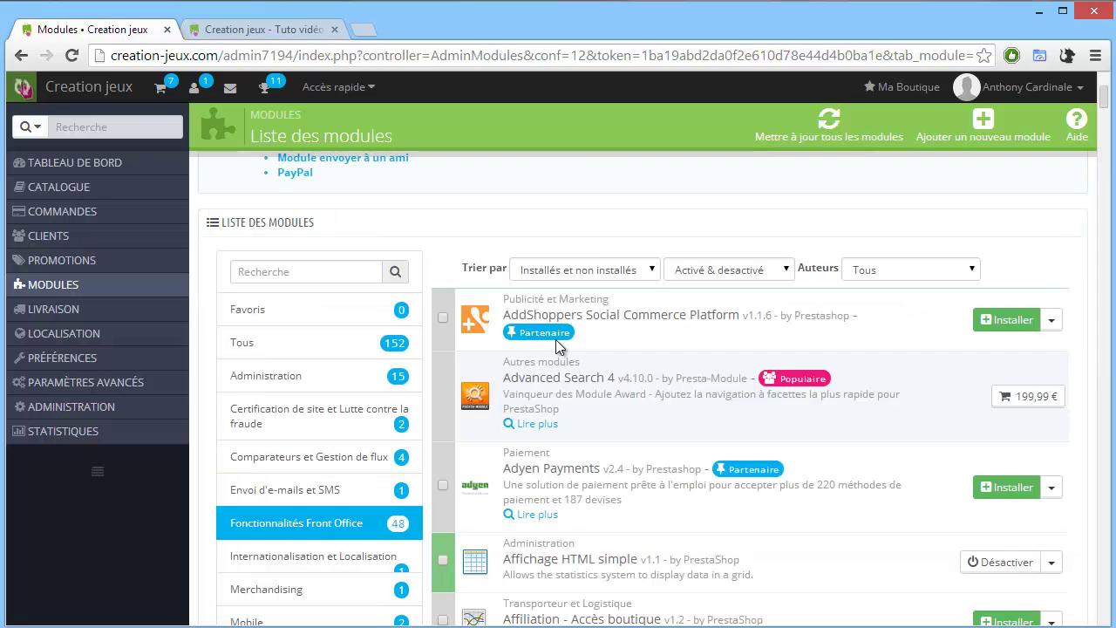
scroll(558, 344, "down", 15)
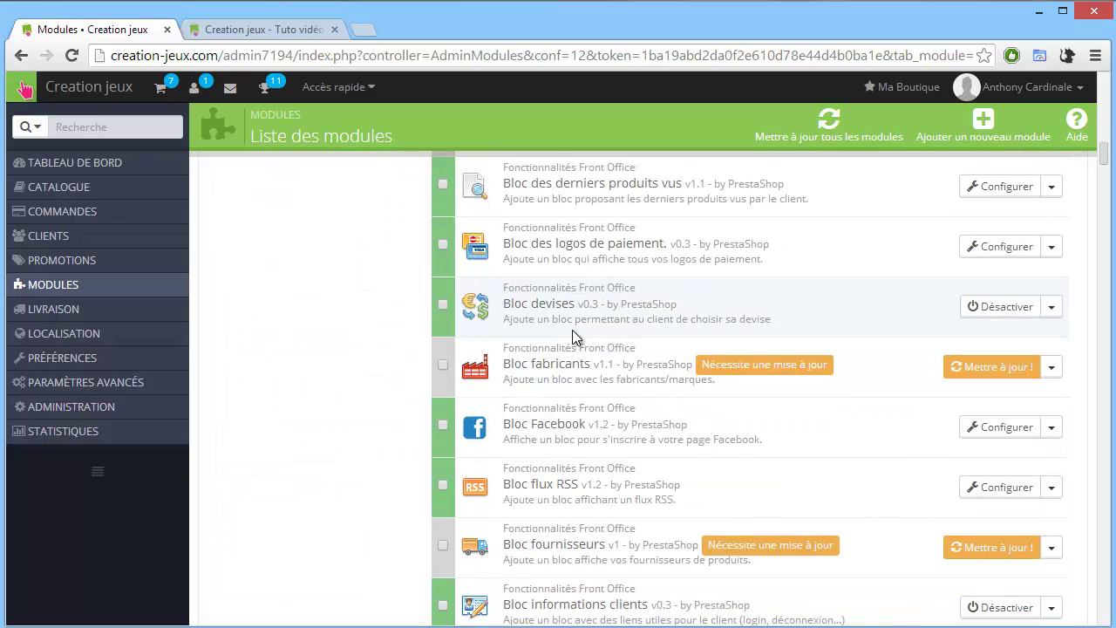
scroll(572, 330, "down", 2)
scroll(664, 386, "down", 5)
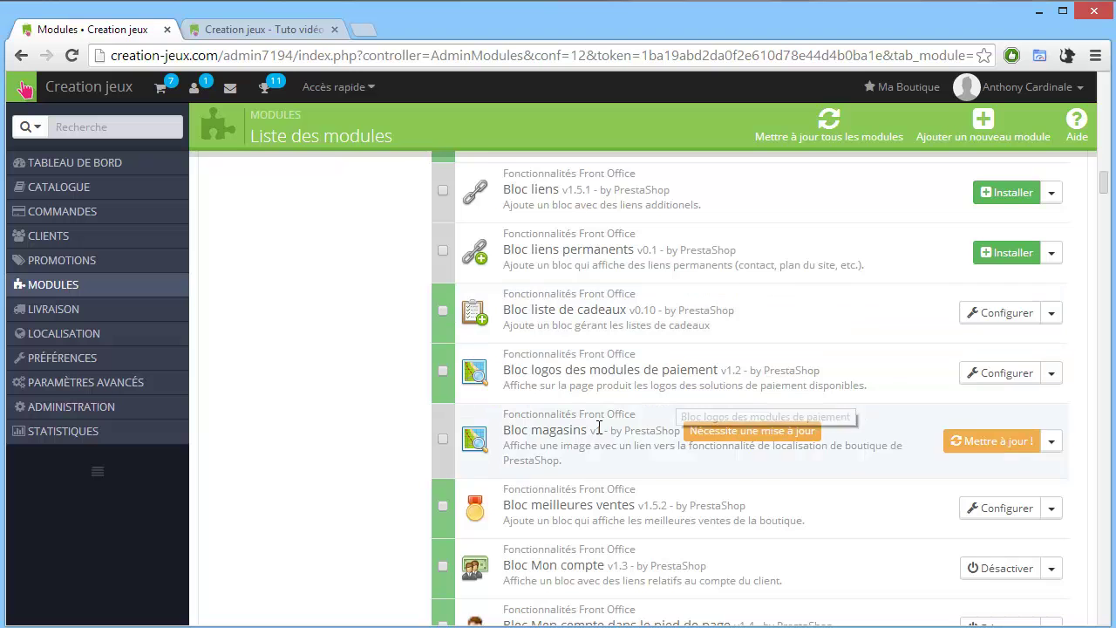
scroll(630, 419, "down", 1)
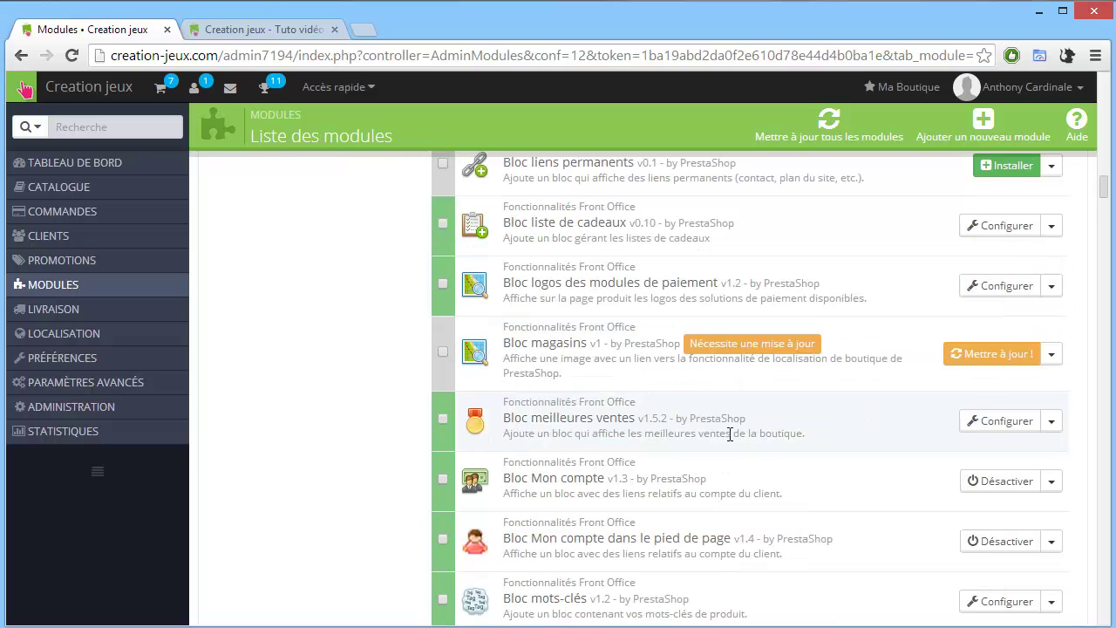
Open the configuration of the Bloc navigation à facettes module in a separate browser tab.
scroll(728, 433, "down", 2)
scroll(728, 434, "down", 1)
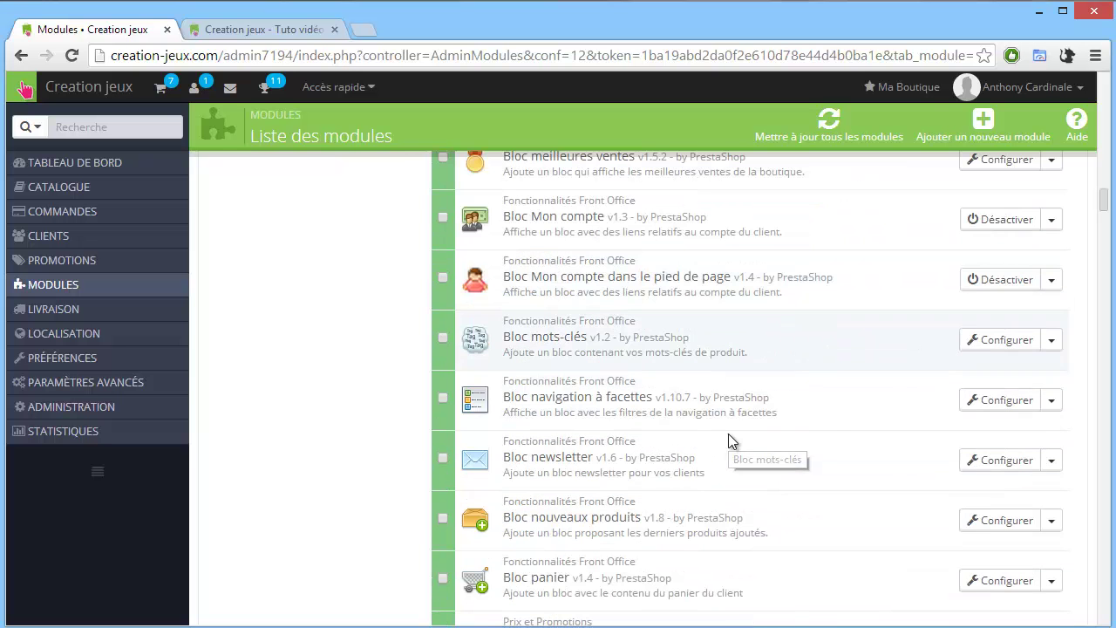
middle_click(1001, 400)
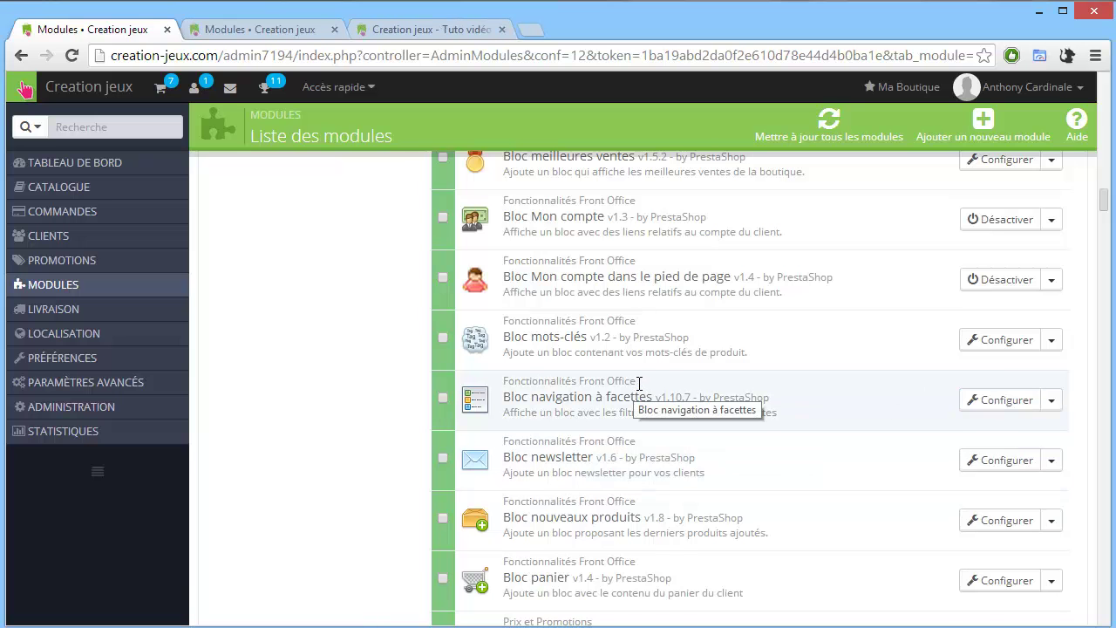
Look through the front office modules from Bloc newsletter to Bloc social, noting Bloc promotions and Bloc réassurance.
scroll(638, 384, "down", 1)
scroll(610, 436, "down", 1)
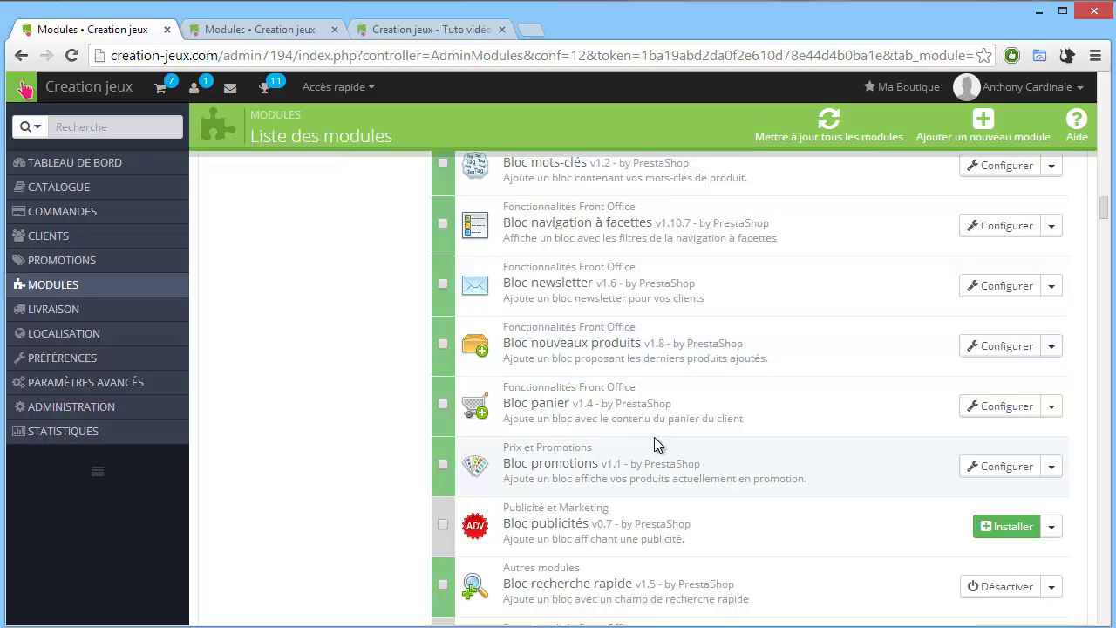
scroll(649, 441, "down", 1)
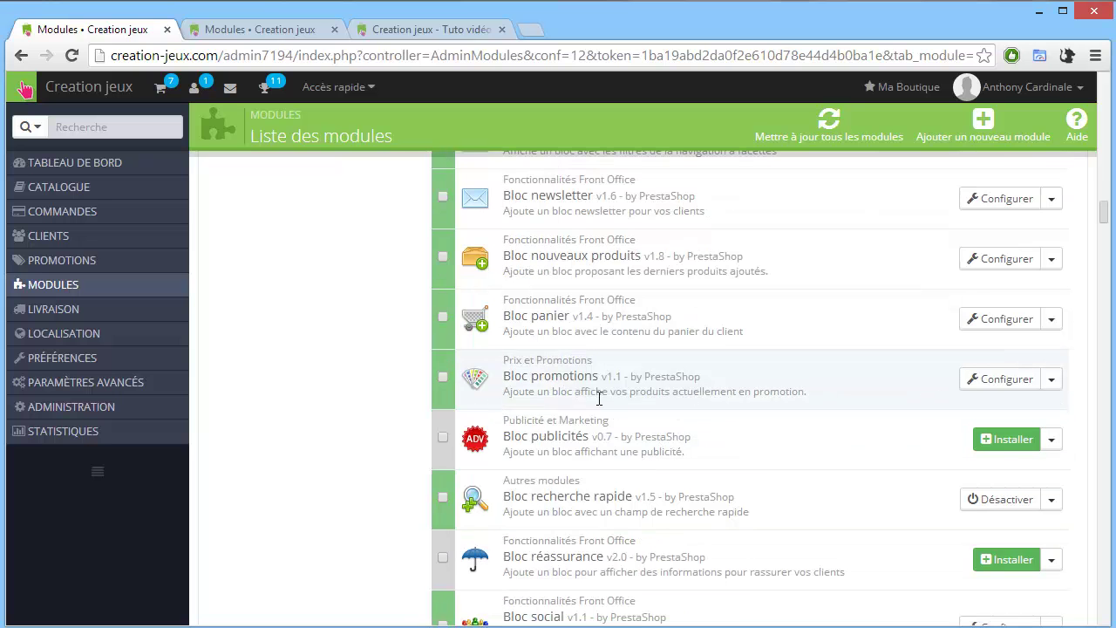
scroll(599, 398, "down", 1)
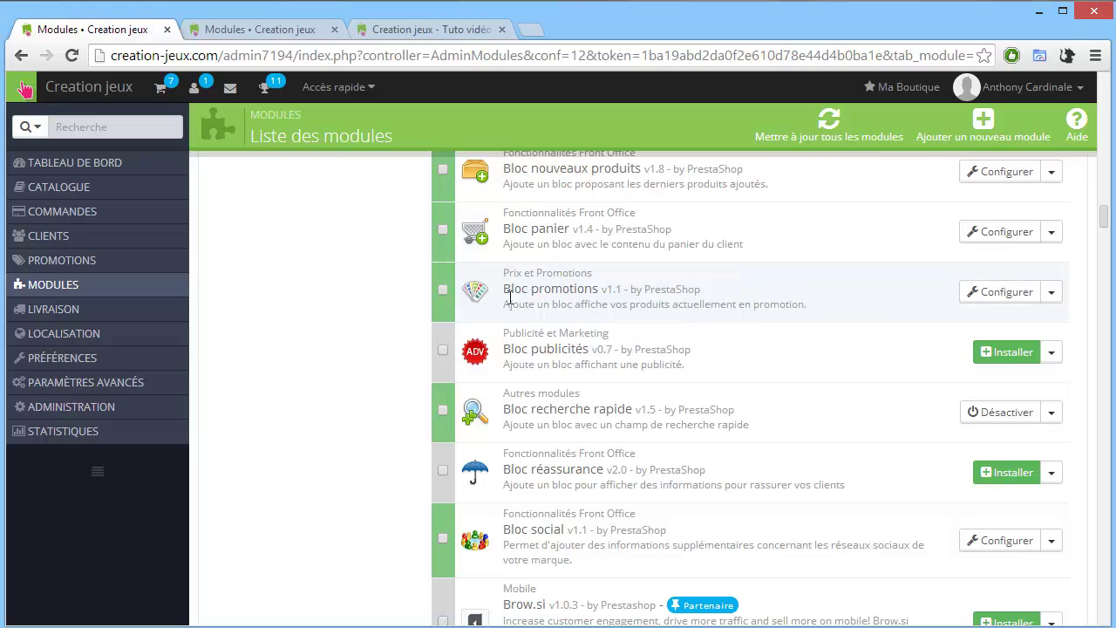
left_click_drag(509, 289, 597, 293)
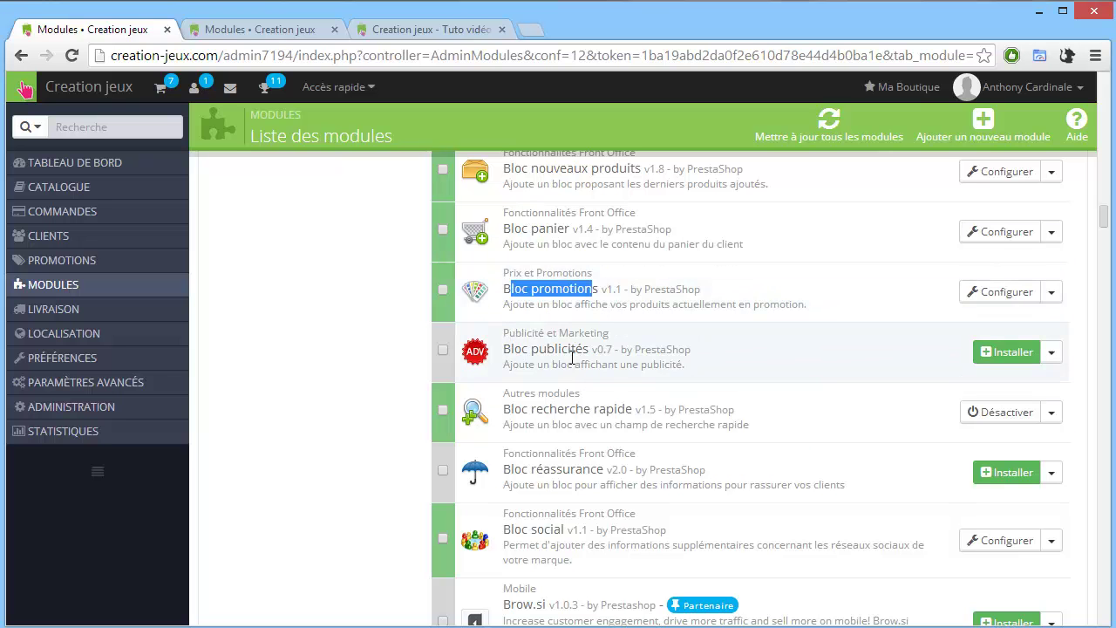
scroll(562, 381, "down", 2)
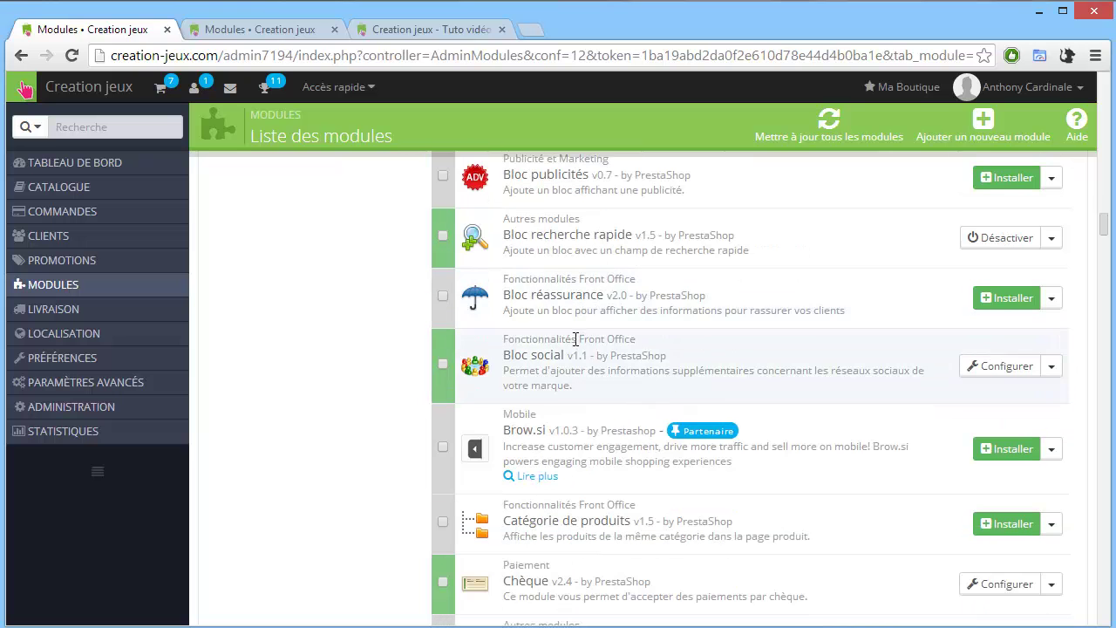
scroll(575, 340, "up", 1)
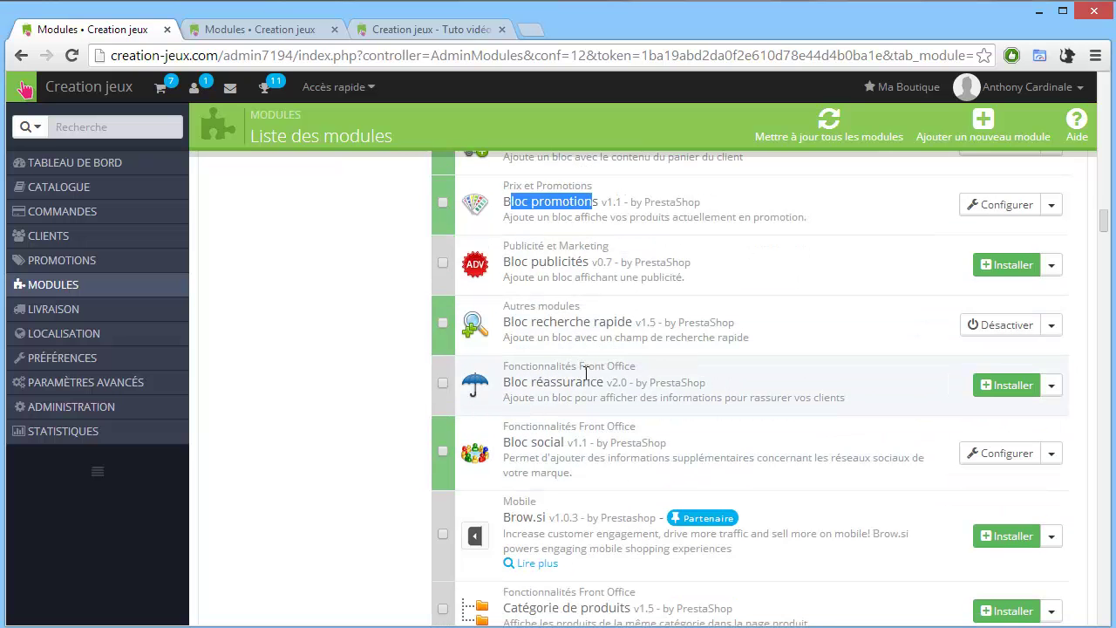
scroll(666, 348, "down", 1)
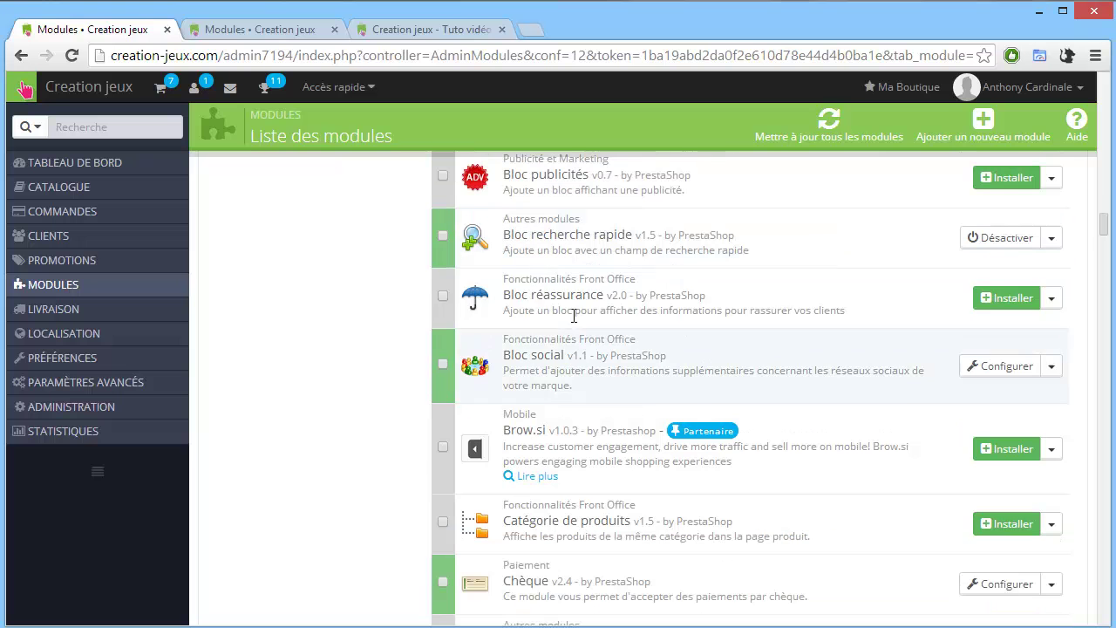
left_click_drag(511, 295, 601, 295)
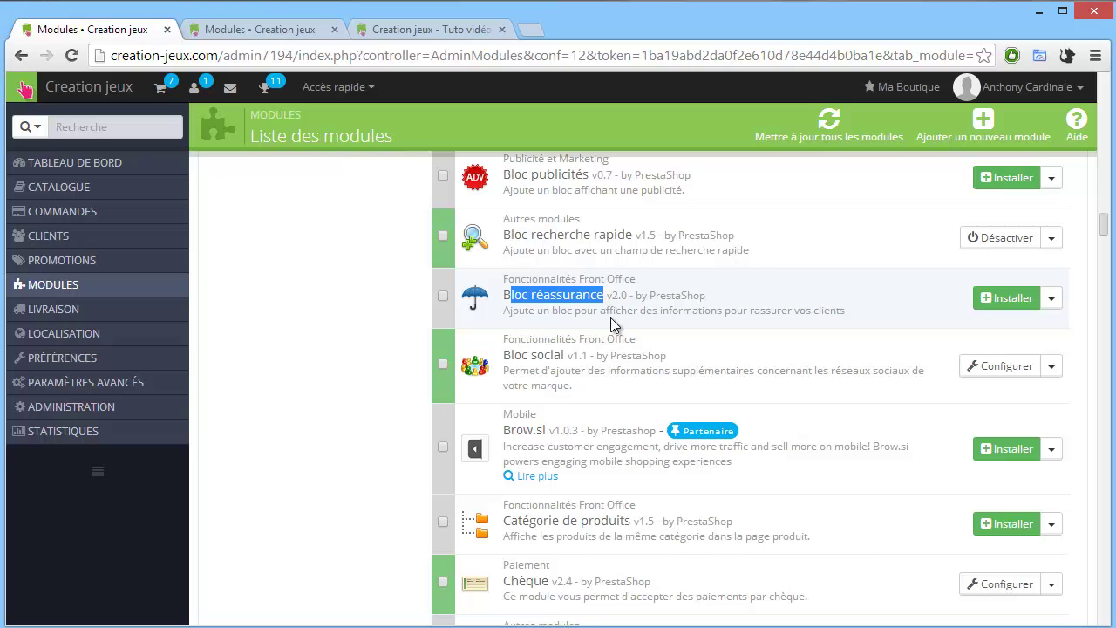
Install the Catégorie de produits module in a separate browser tab and show its configuration page.
scroll(613, 325, "down", 2)
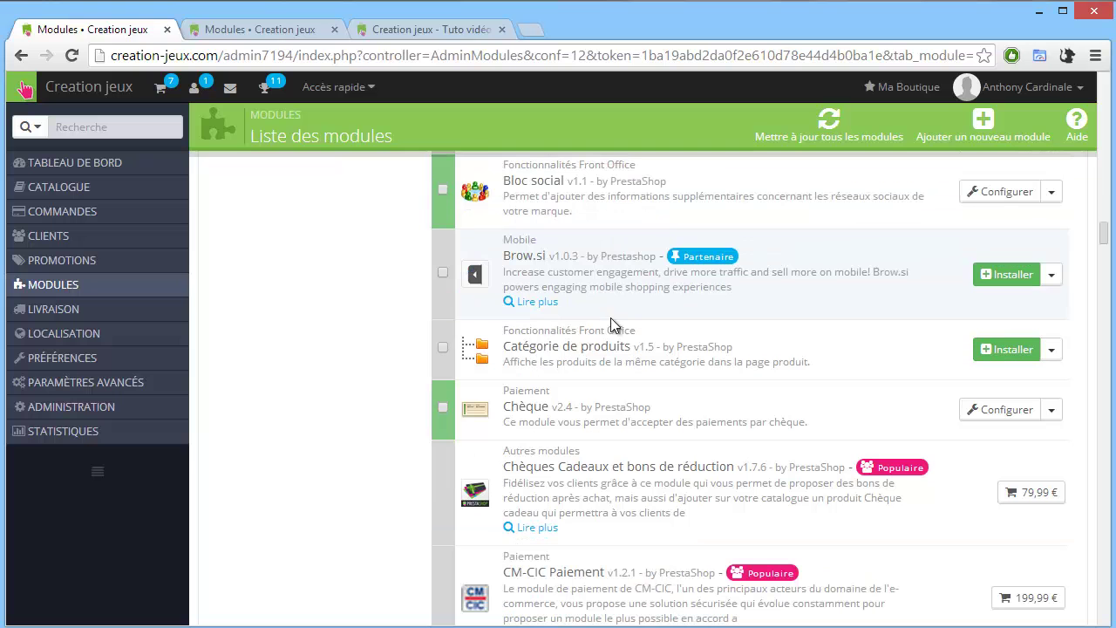
left_click_drag(508, 345, 589, 346)
middle_click(1007, 360)
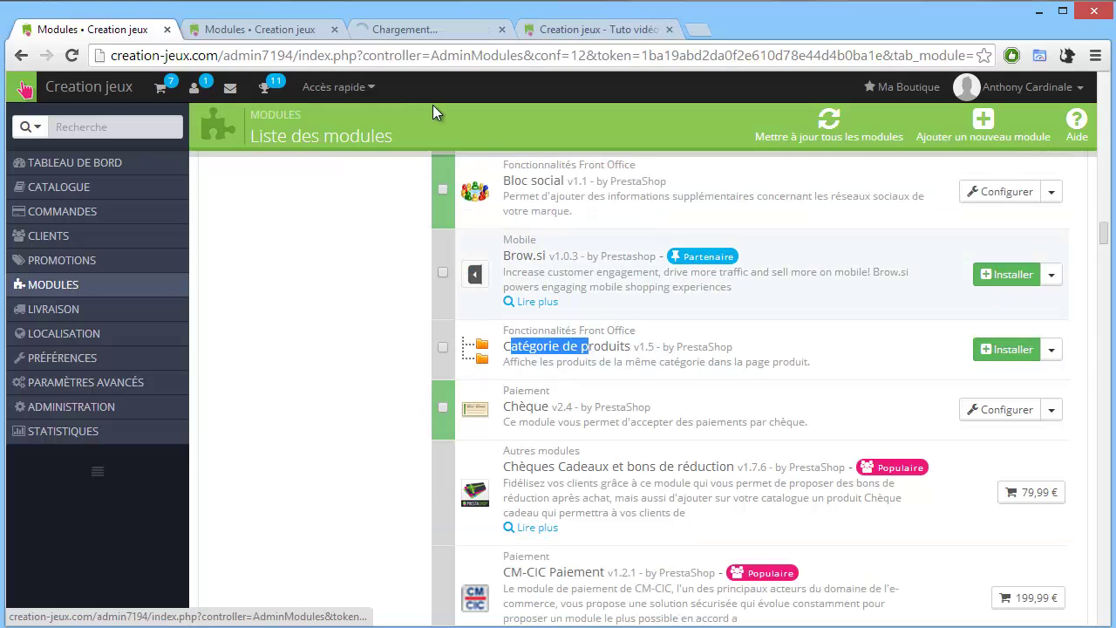
left_click(397, 30)
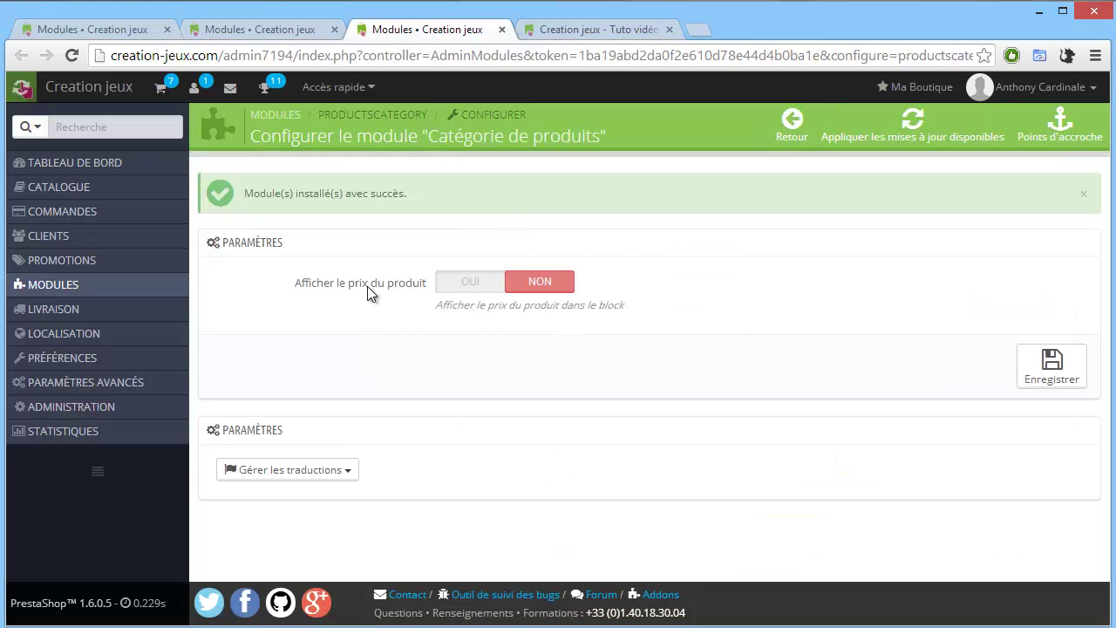
Set Afficher le prix du produit to Oui for Catégorie de produits, save the settings and close its tab.
left_click(464, 290)
left_click(1049, 376)
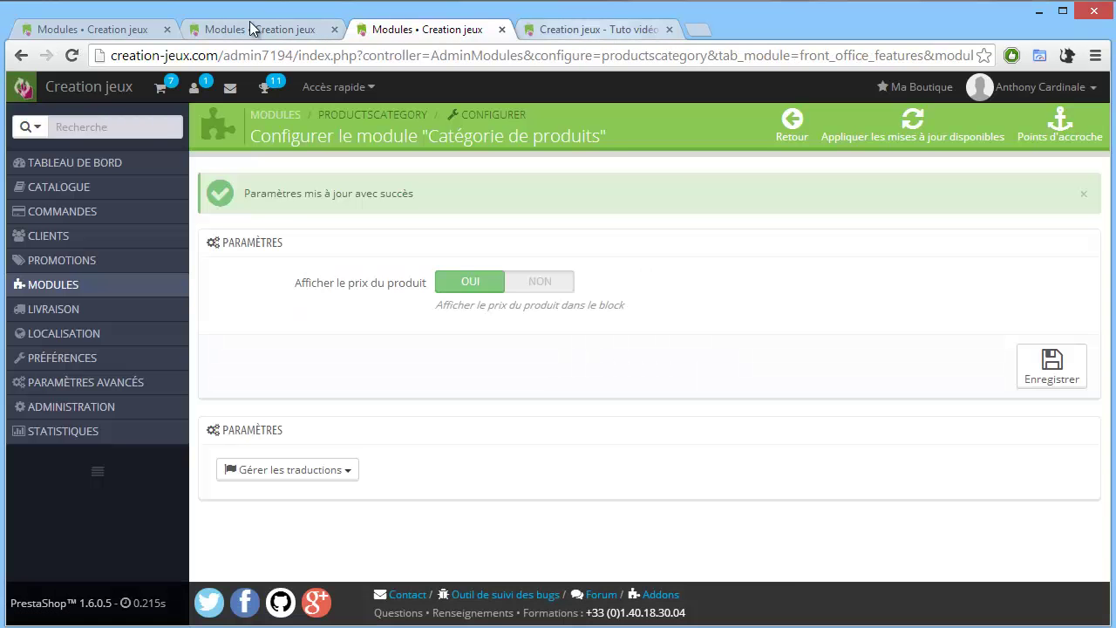
left_click(501, 29)
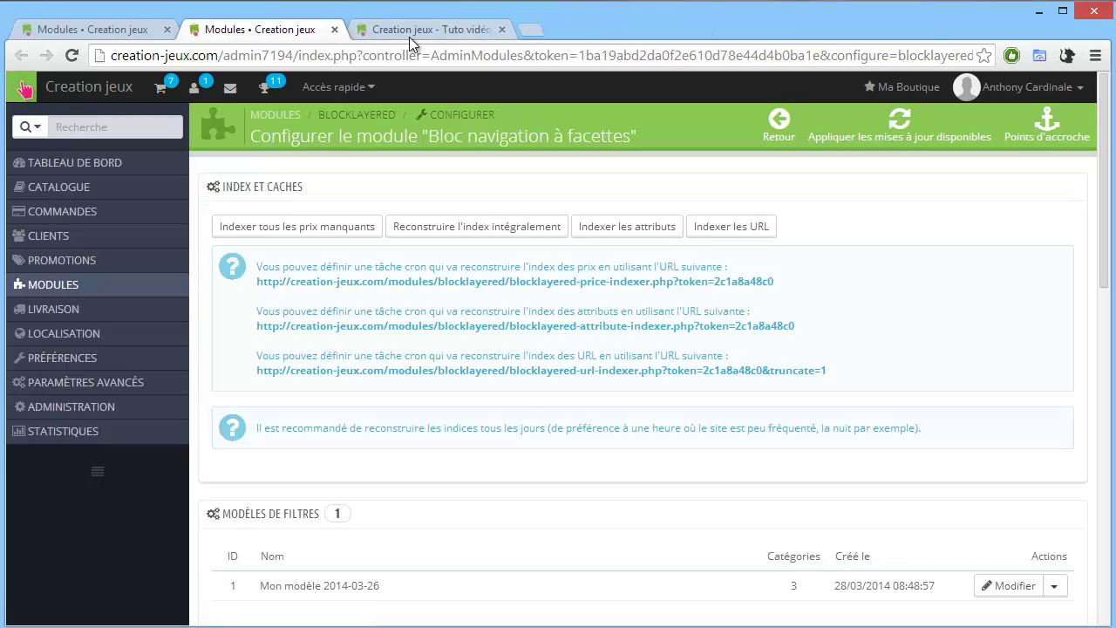
Switch to the shop's home page and open the product page of Tuto Unity 3D et c-sharp.
left_click(414, 32)
scroll(436, 183, "down", 5)
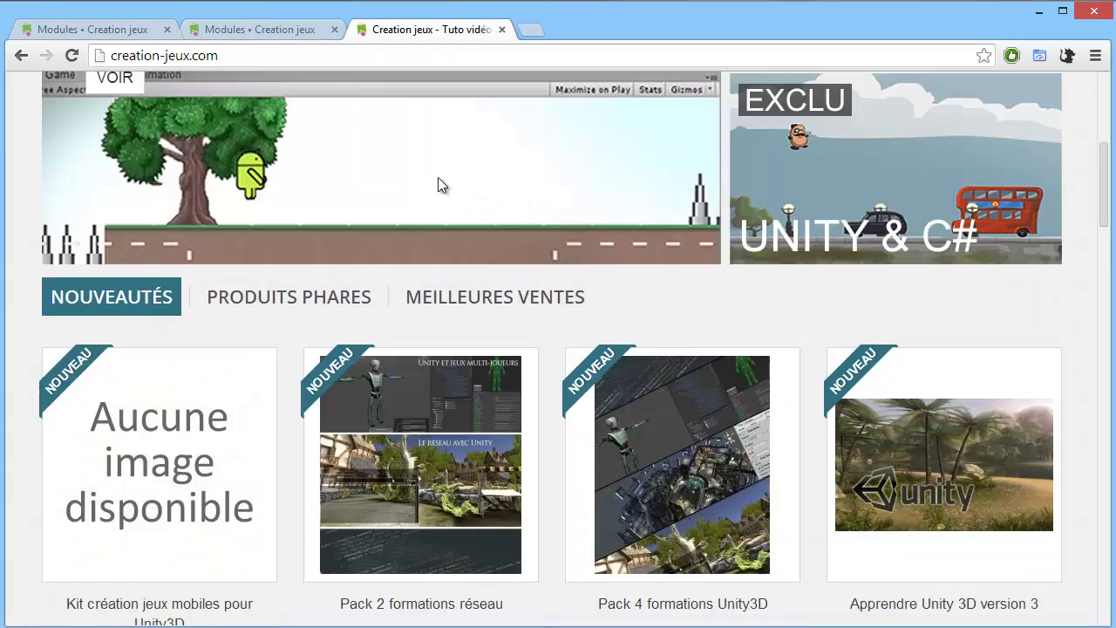
scroll(438, 185, "down", 1)
scroll(785, 353, "down", 4)
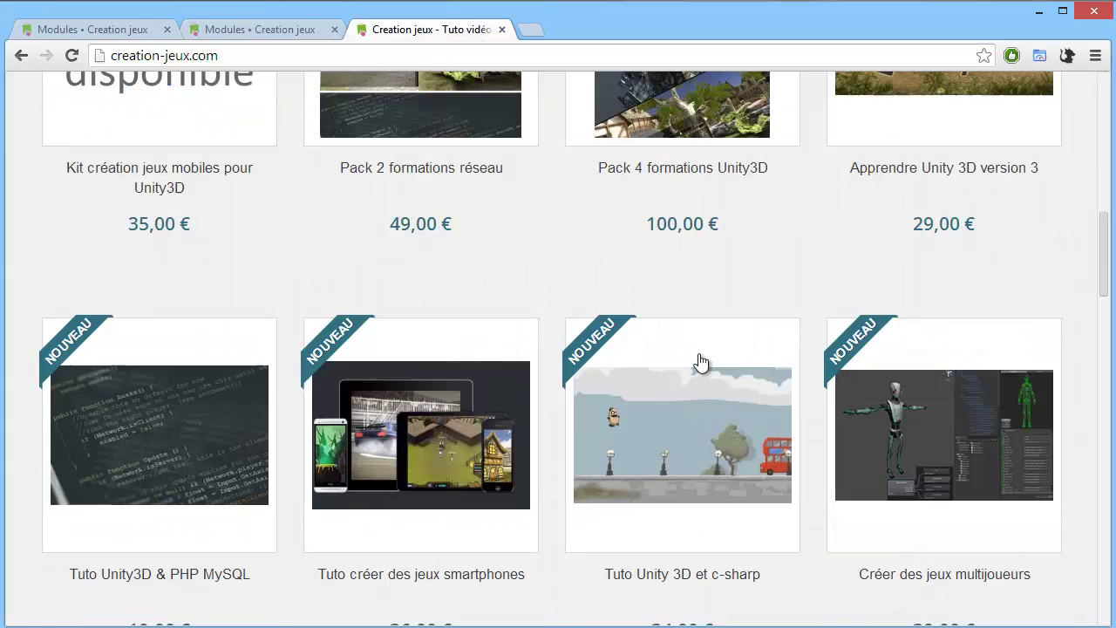
left_click(743, 379)
scroll(762, 363, "down", 2)
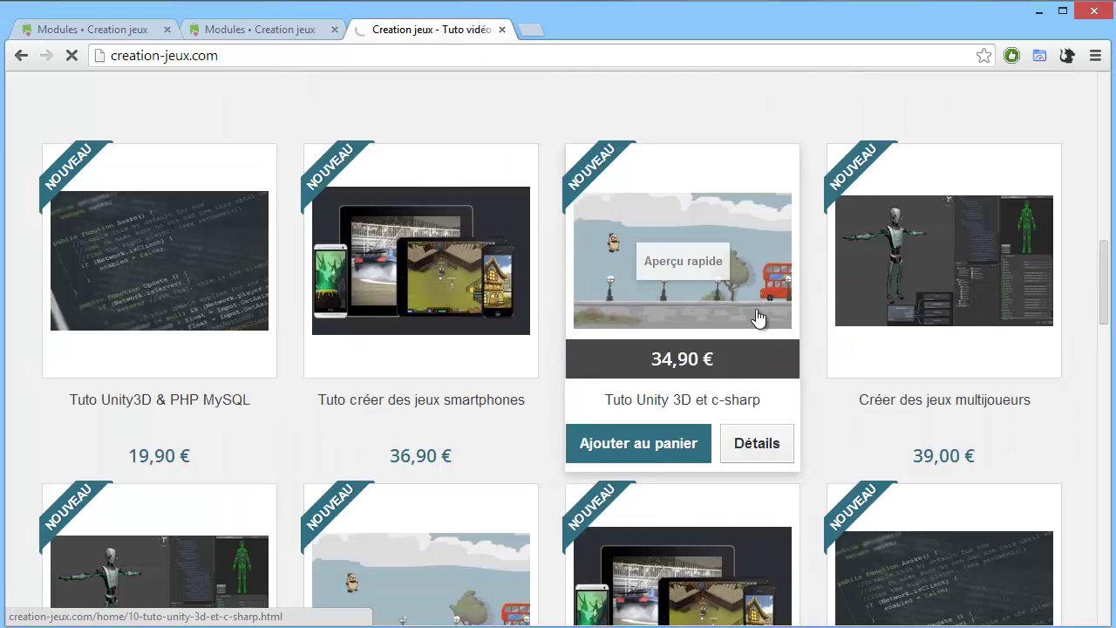
left_click(689, 324)
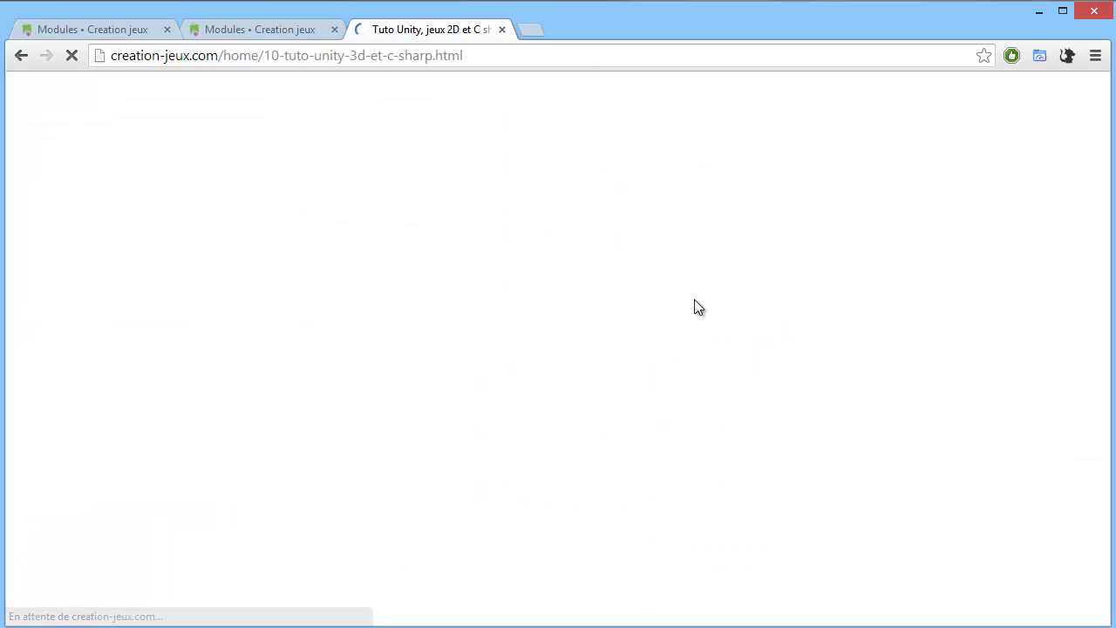
Examine the section of other products in the same category on the product page and its placement below the description and reviews.
scroll(701, 335, "down", 2)
scroll(692, 322, "down", 15)
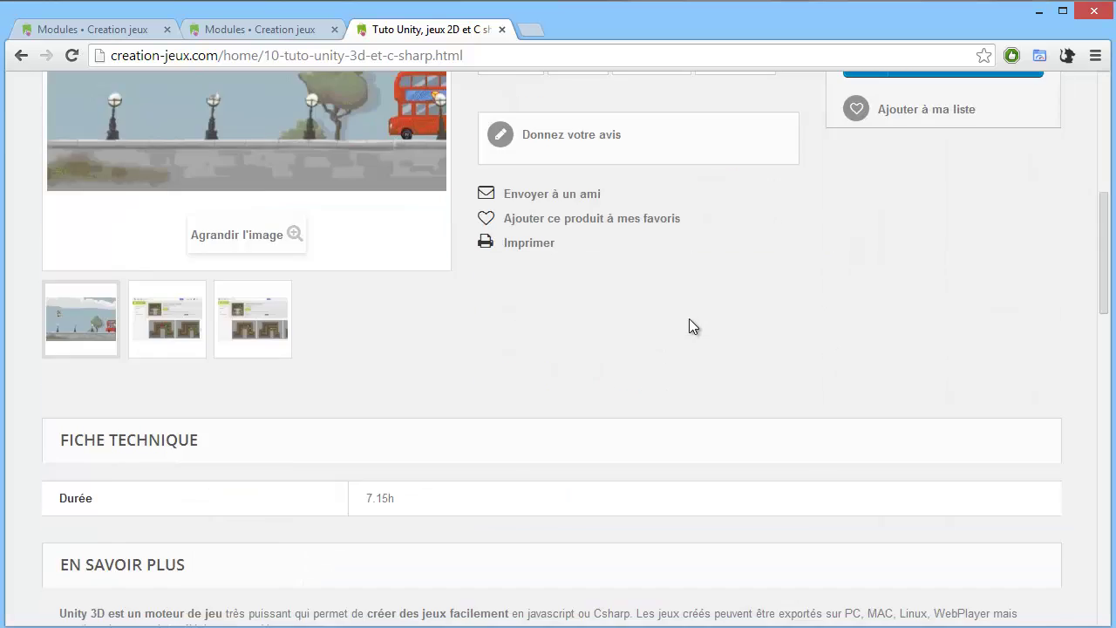
scroll(685, 322, "down", 2)
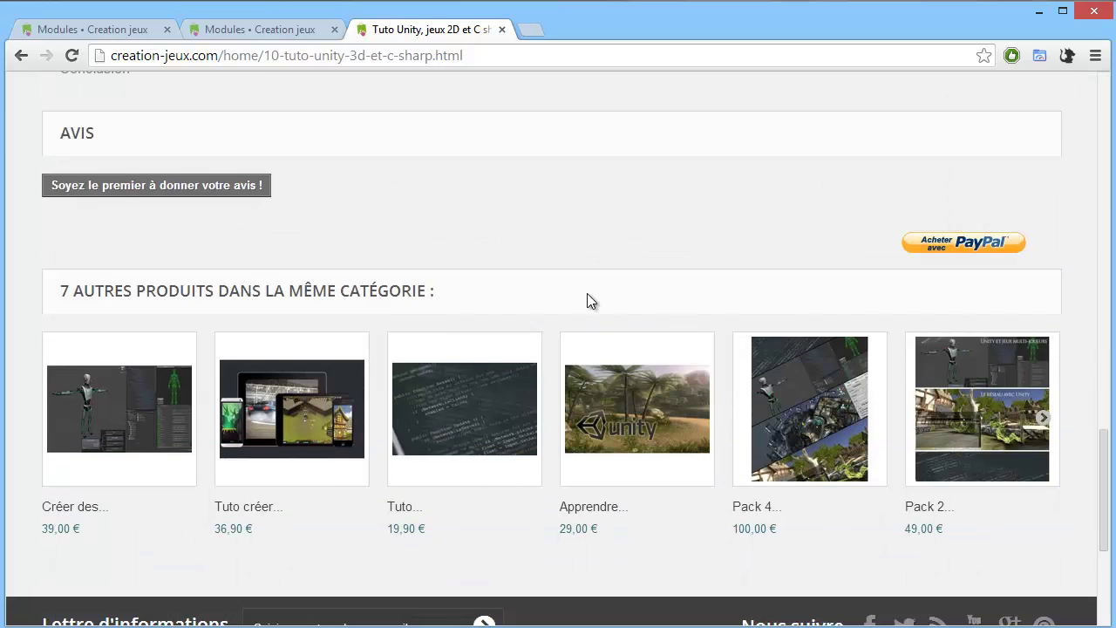
left_click_drag(60, 291, 436, 292)
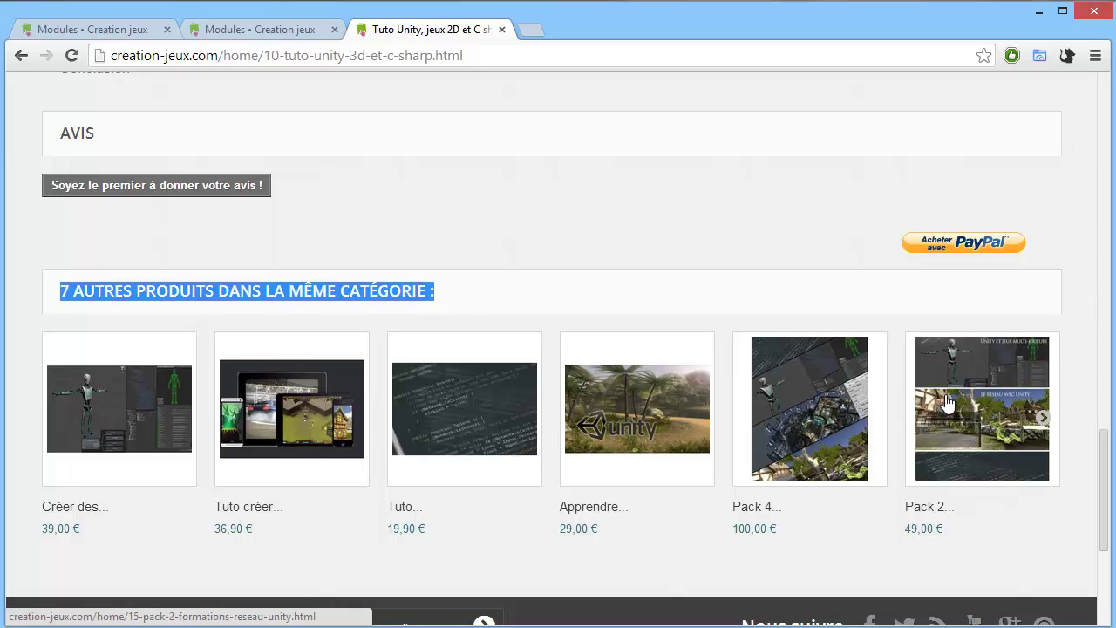
scroll(380, 353, "up", 10)
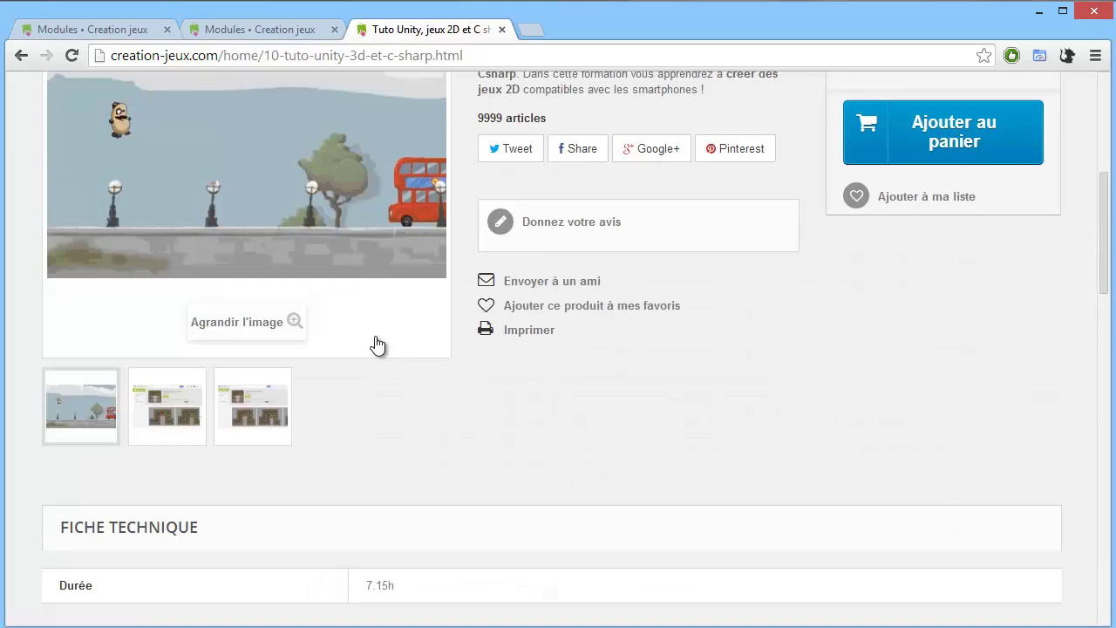
scroll(372, 327, "down", 10)
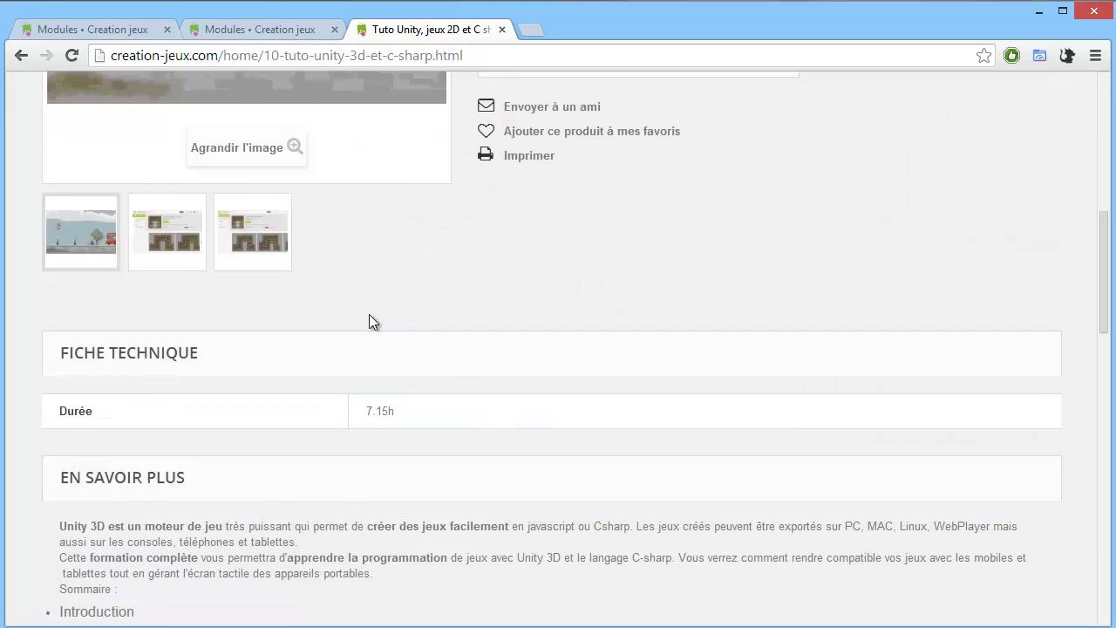
scroll(372, 314, "down", 2)
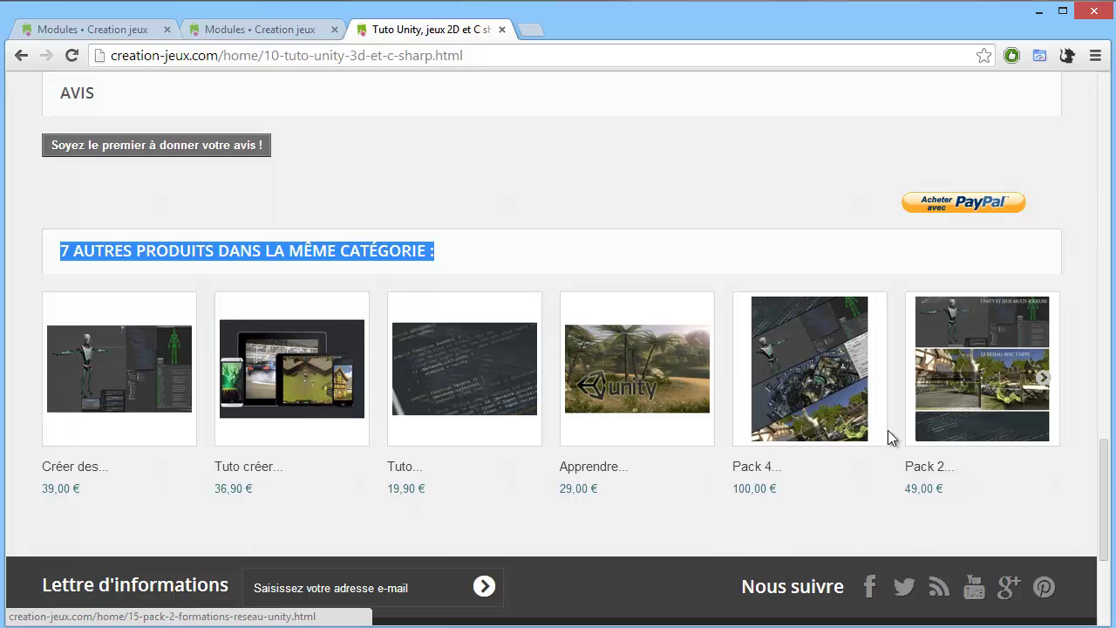
scroll(887, 431, "down", 2)
scroll(709, 384, "up", 9)
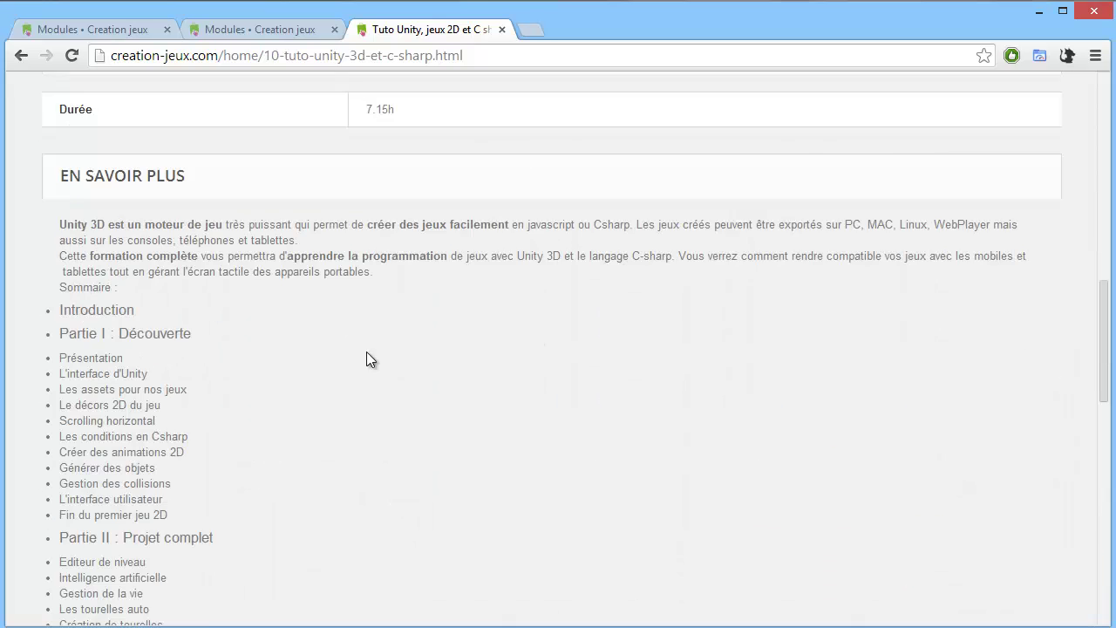
scroll(367, 352, "up", 1)
scroll(440, 210, "down", 10)
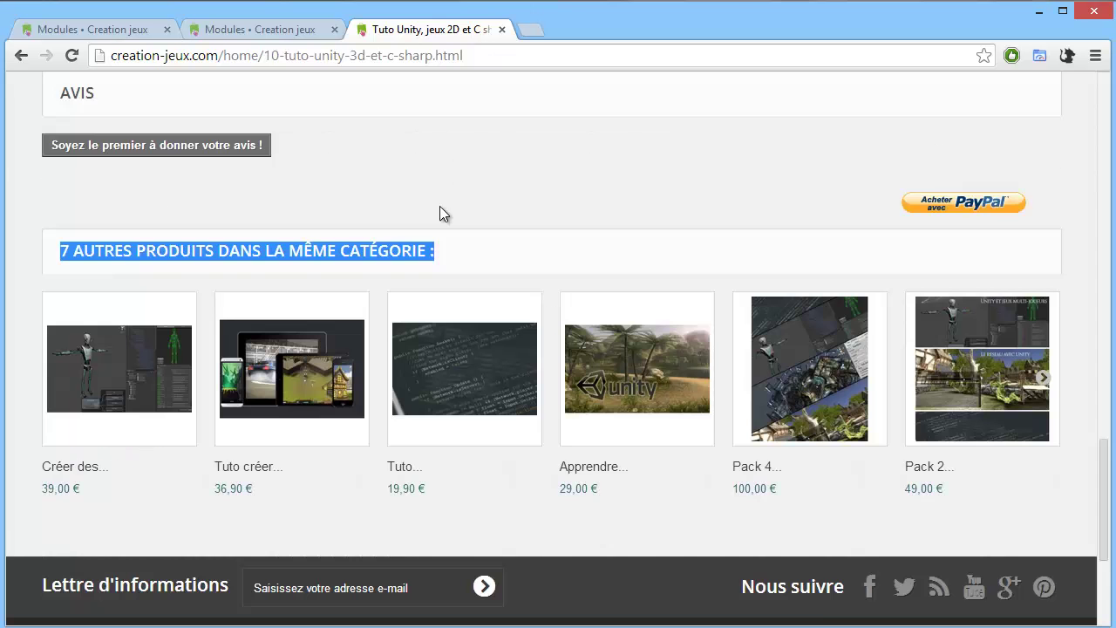
scroll(148, 257, "up", 2)
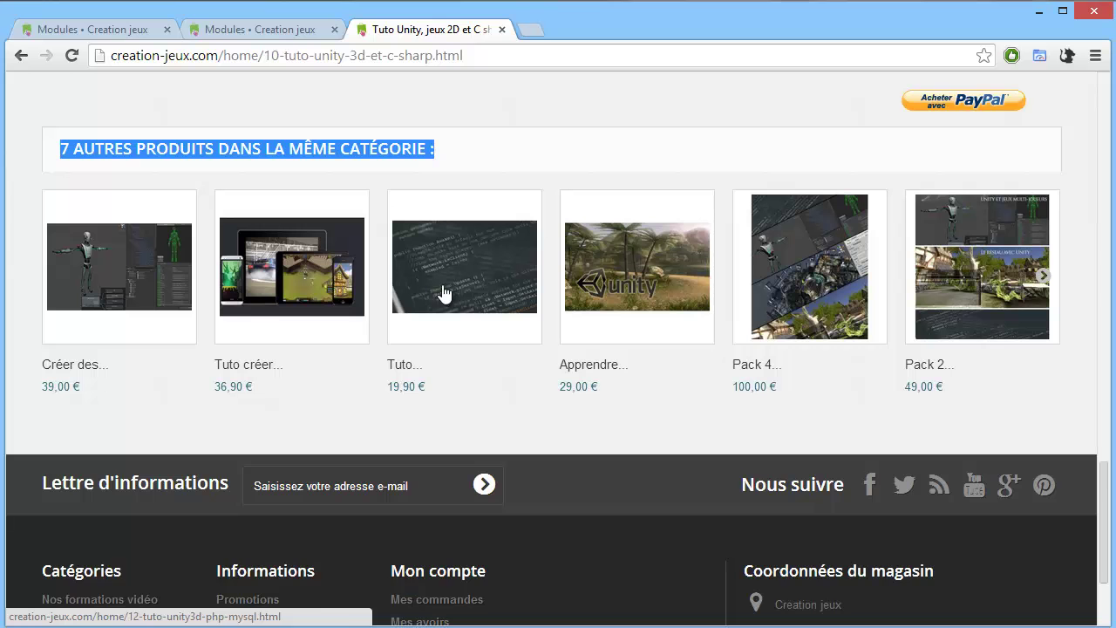
scroll(401, 328, "down", 1)
scroll(632, 389, "up", 1)
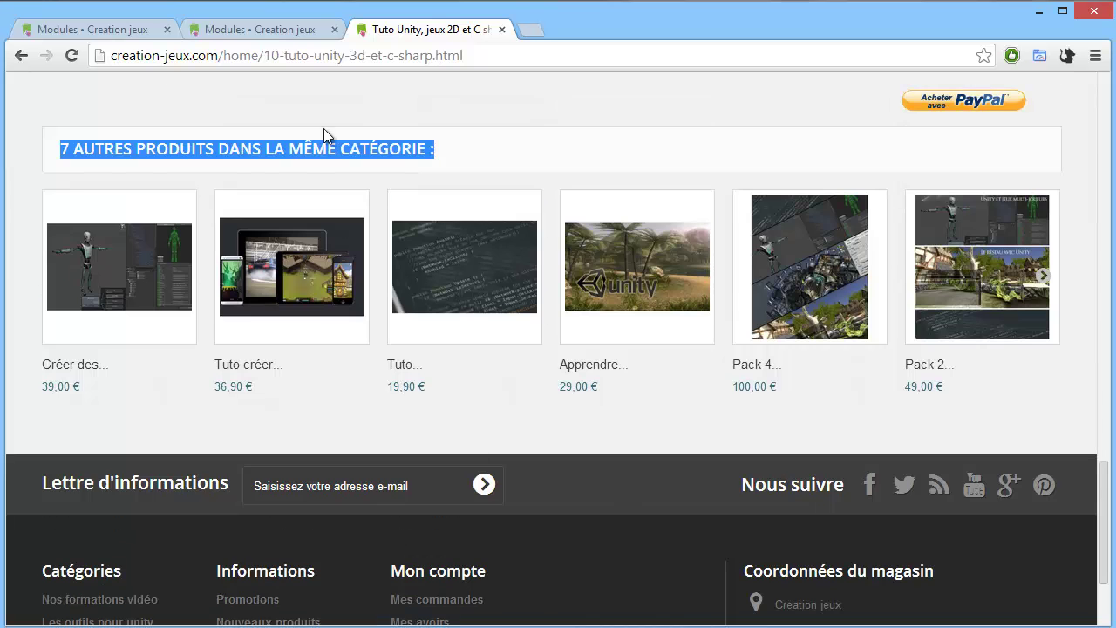
scroll(677, 317, "up", 2)
scroll(624, 327, "down", 2)
scroll(624, 327, "down", 1)
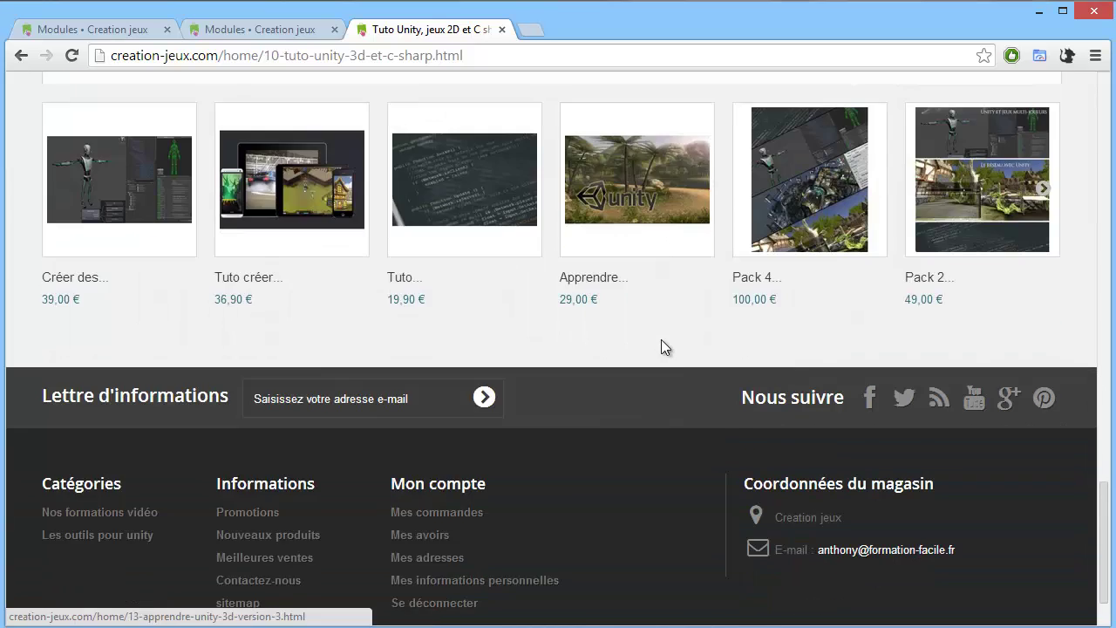
scroll(662, 346, "up", 15)
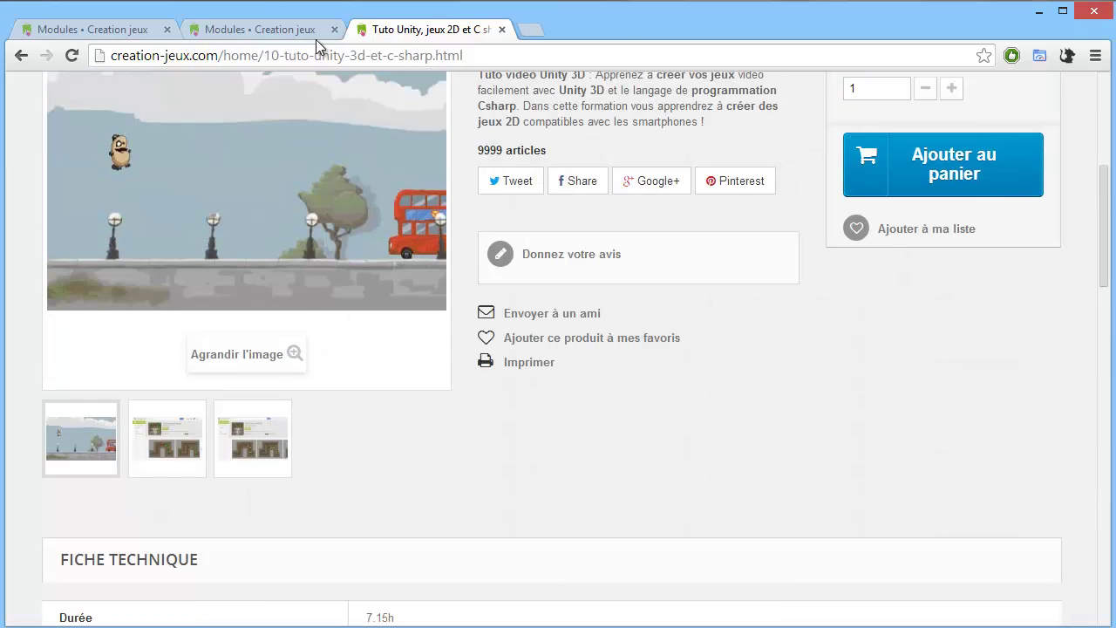
Return to the Bloc navigation à facettes configuration, review its settings and open the filter template Mon modèle 2014-03-26 for editing.
left_click(261, 32)
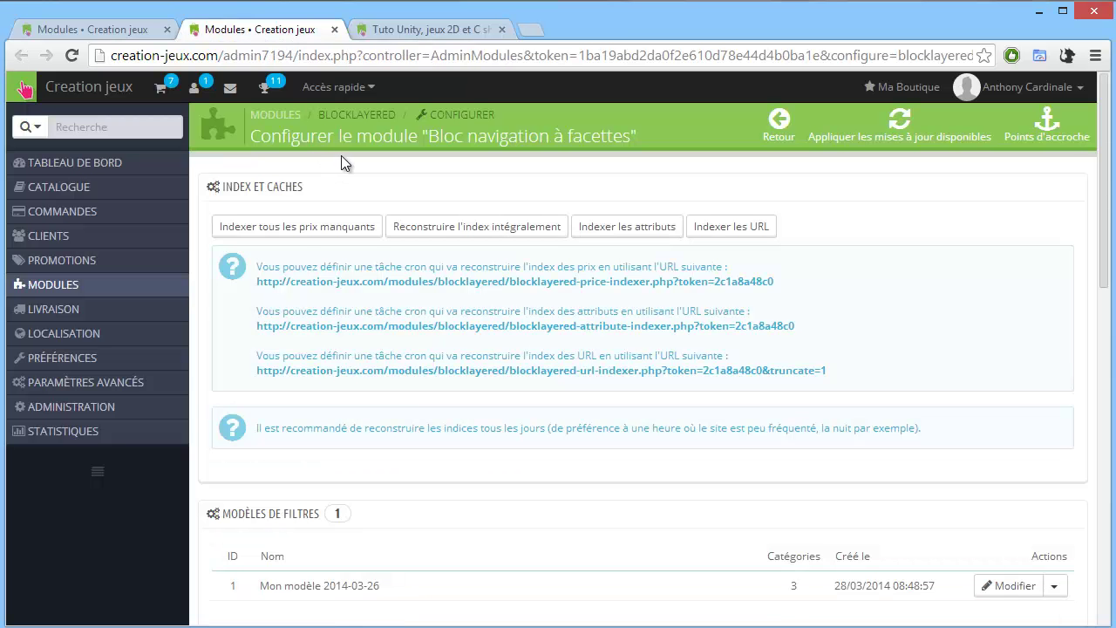
scroll(348, 170, "down", 4)
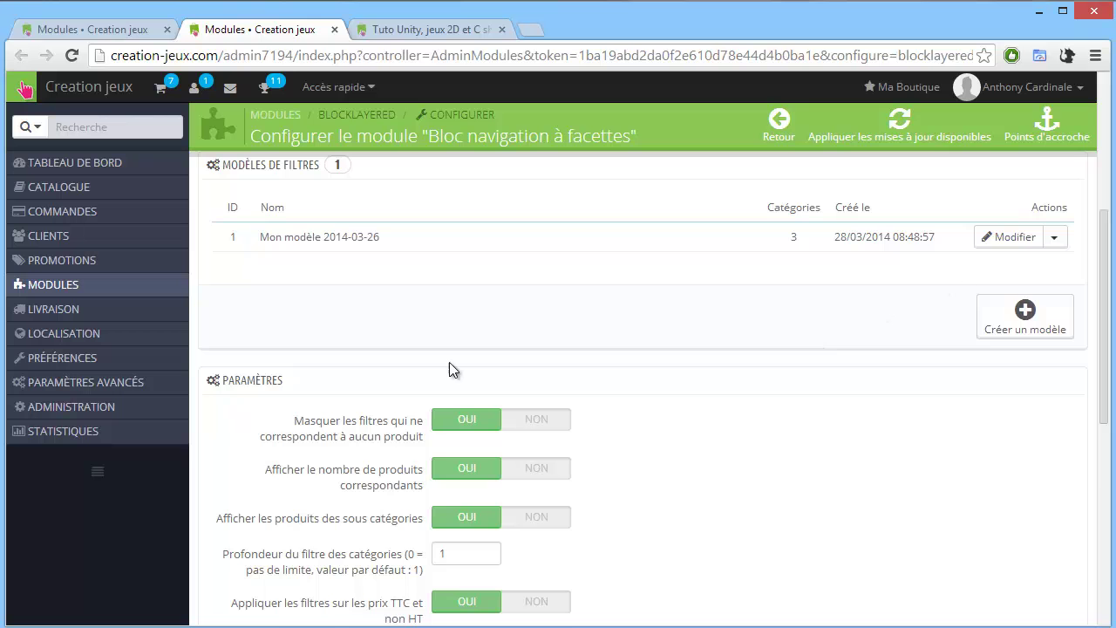
scroll(449, 371, "down", 2)
scroll(539, 386, "up", 5)
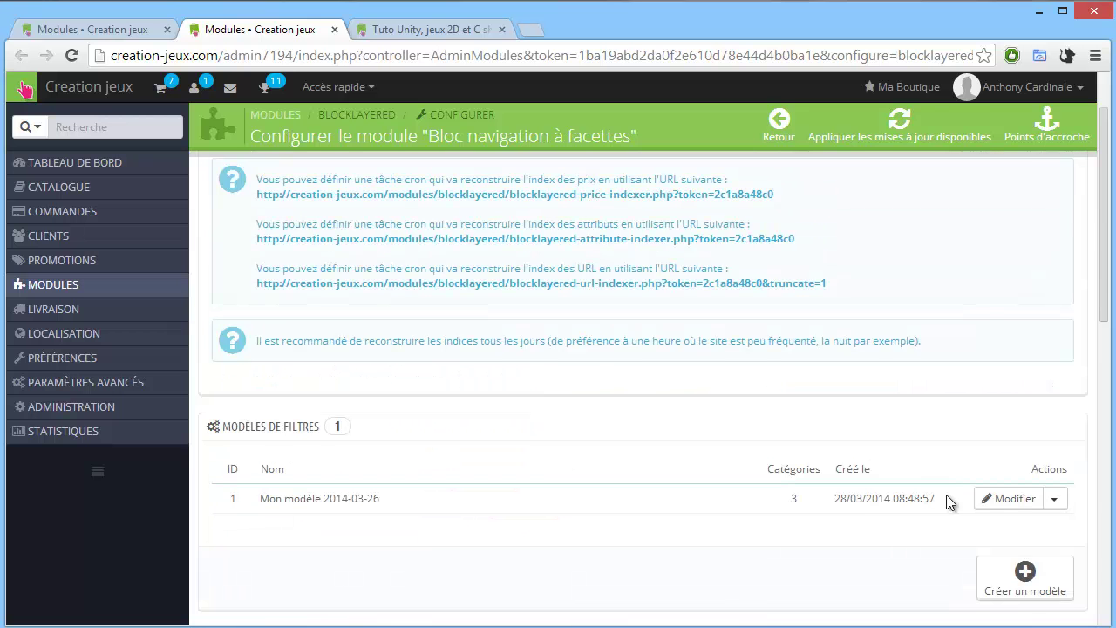
left_click(992, 510)
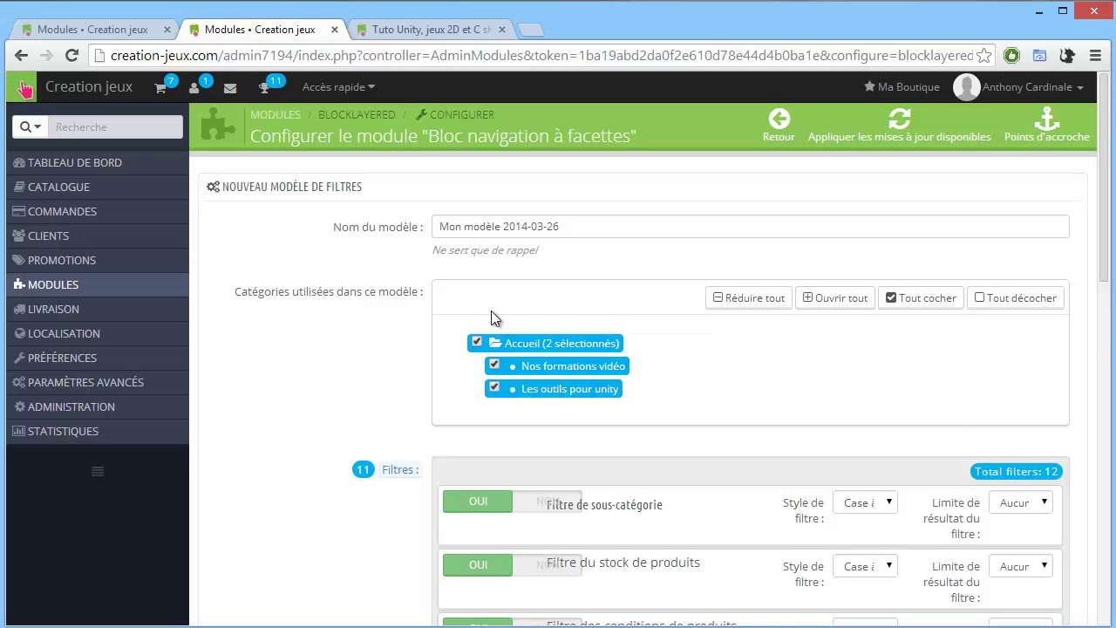
Review the filters and their enabled states in the template Mon modèle 2014-03-26.
scroll(482, 298, "down", 2)
scroll(486, 316, "down", 6)
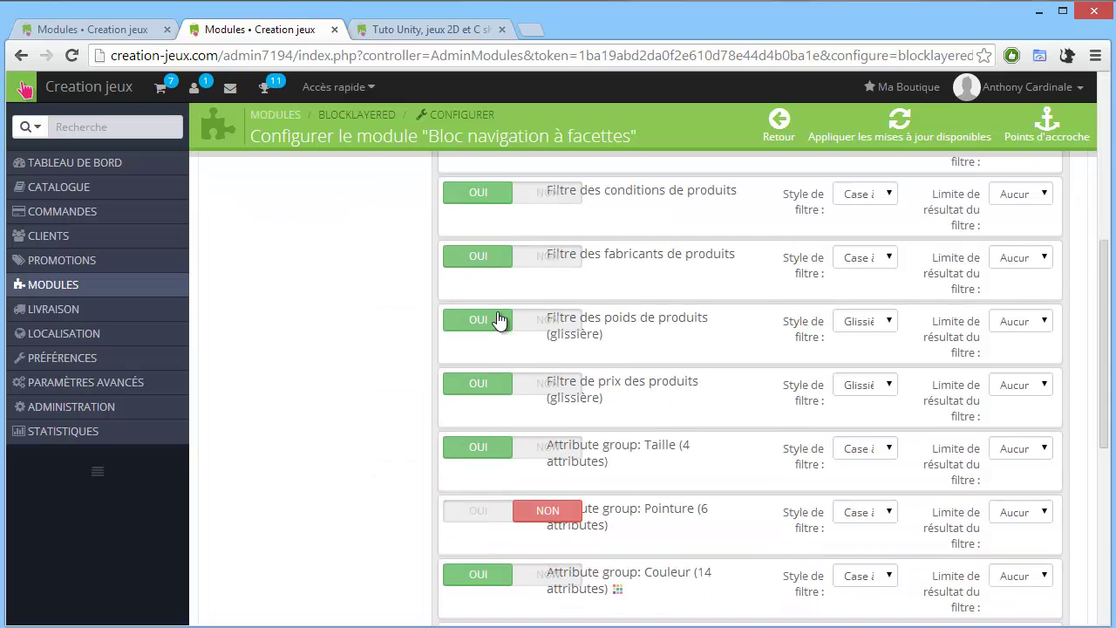
scroll(502, 319, "up", 8)
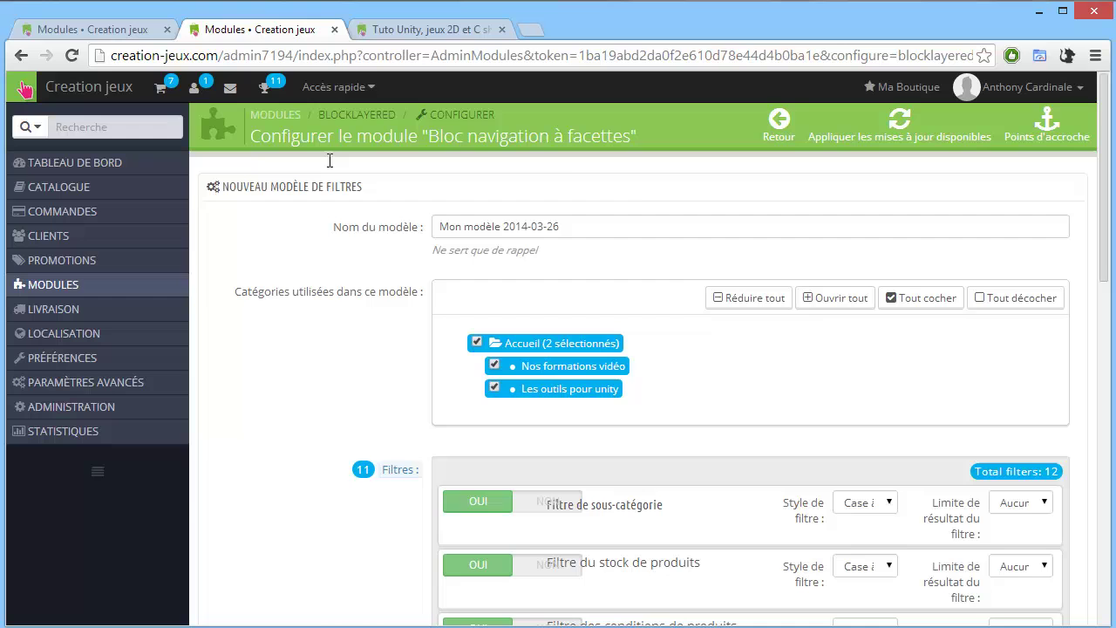
Switch to the shop, open the Nos formations vidéo category and examine the availability, condition and price filters in its Catalogue block.
left_click(427, 28)
scroll(204, 289, "up", 5)
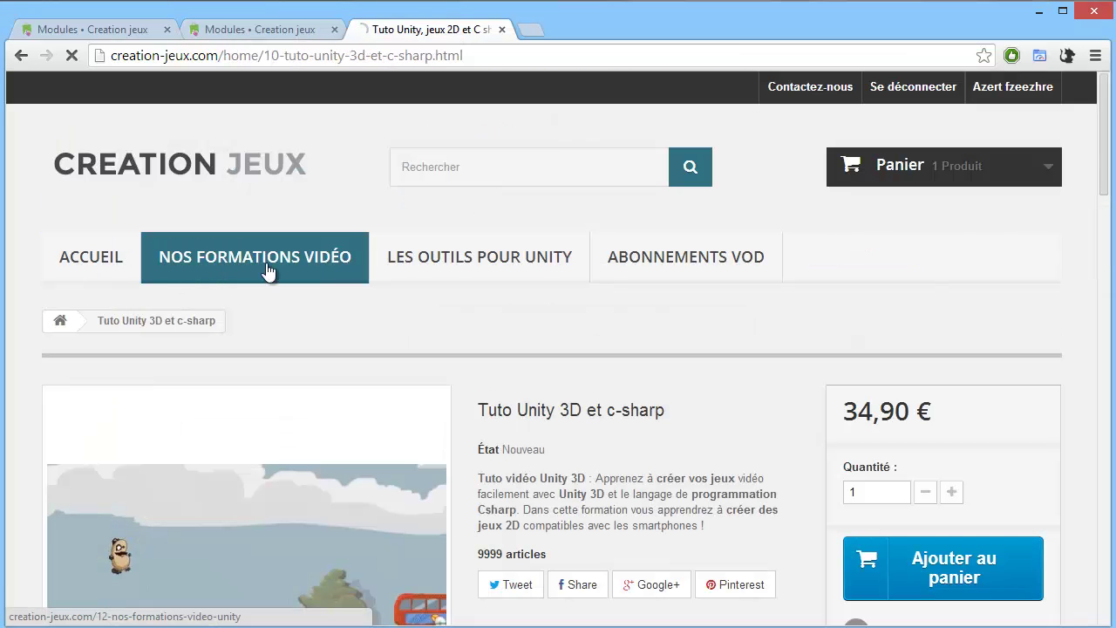
left_click(235, 274)
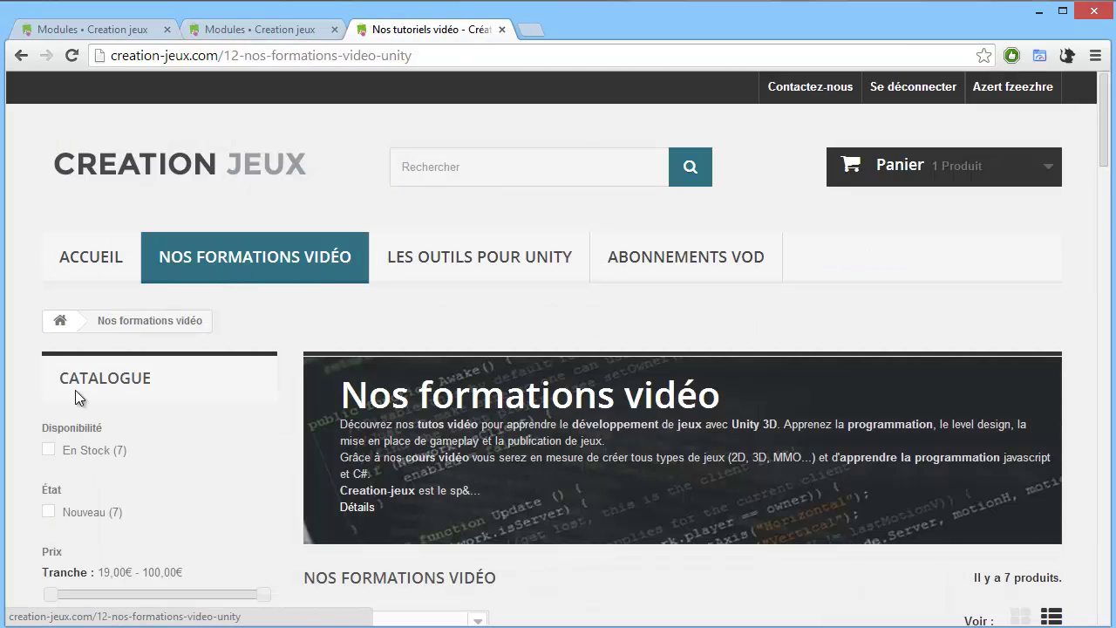
left_click_drag(90, 378, 199, 516)
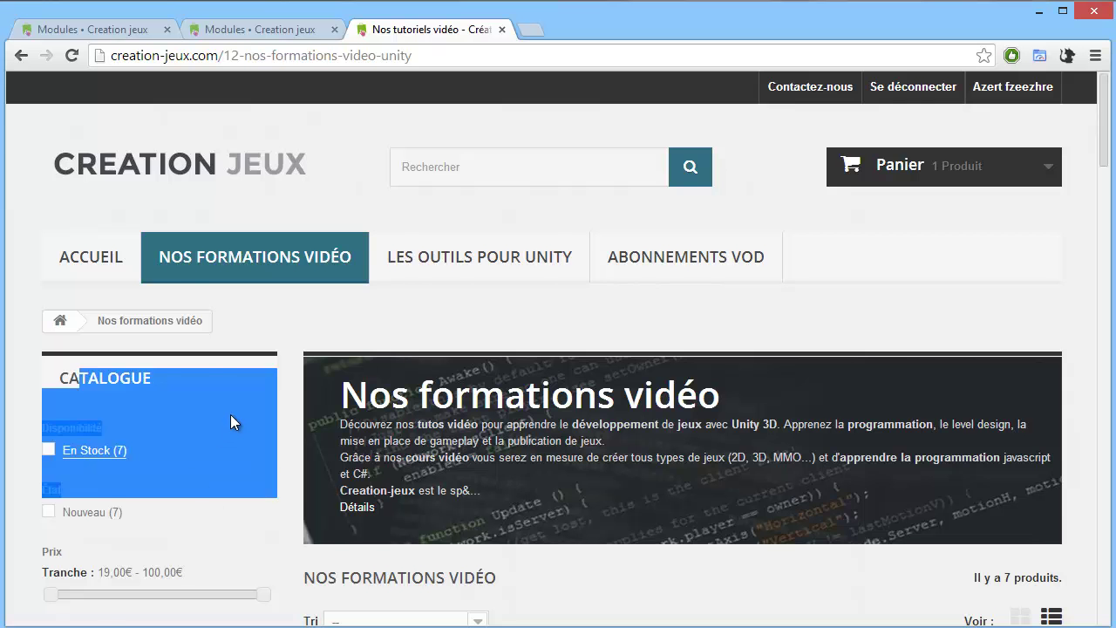
scroll(230, 414, "down", 3)
scroll(234, 402, "up", 1)
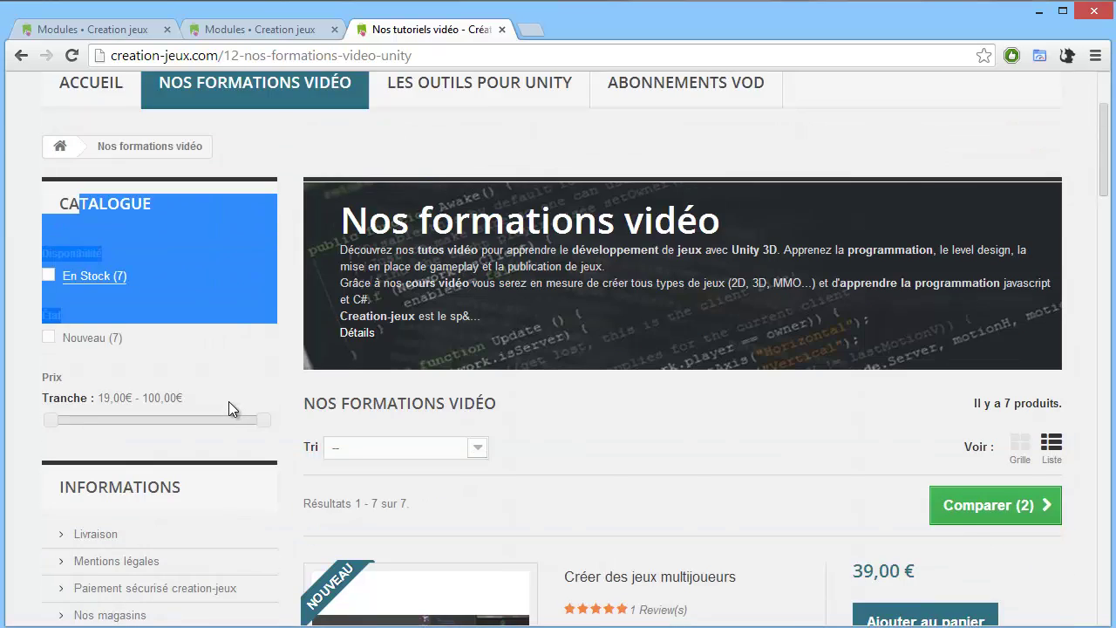
scroll(228, 401, "down", 2)
scroll(228, 400, "up", 4)
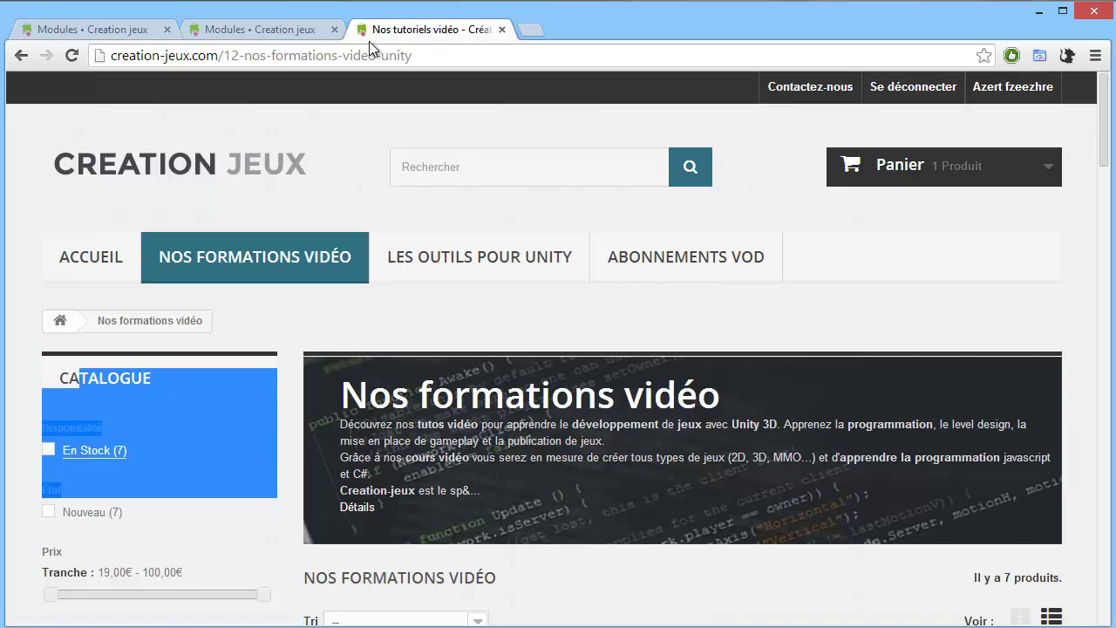
Close the Bloc navigation à facettes configuration tab and return to the list of modules.
left_click(294, 29)
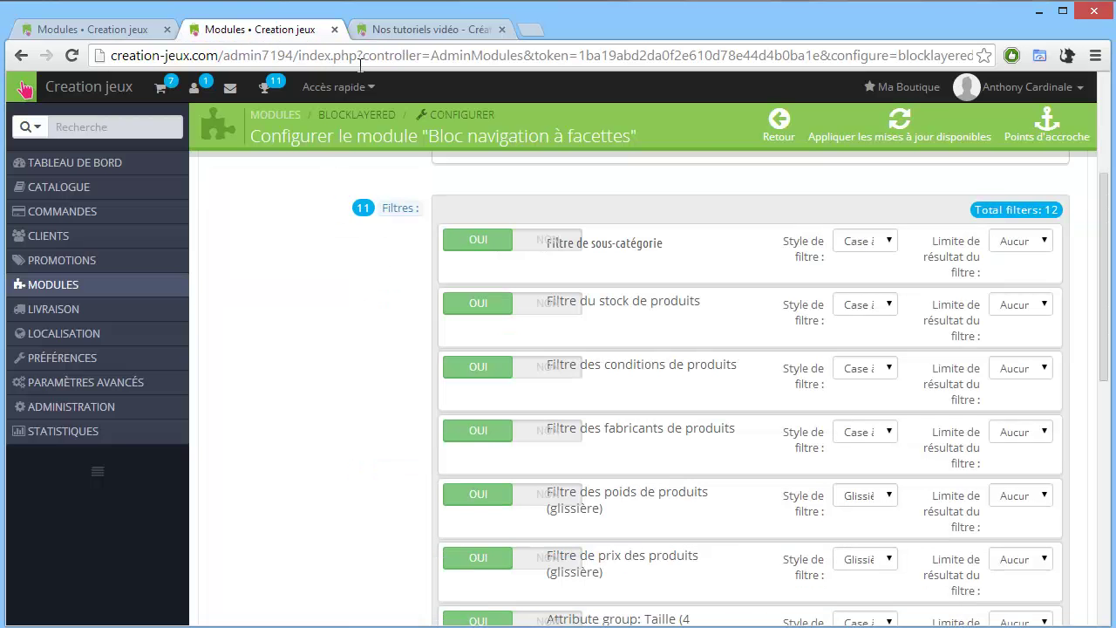
left_click(335, 32)
left_click(69, 27)
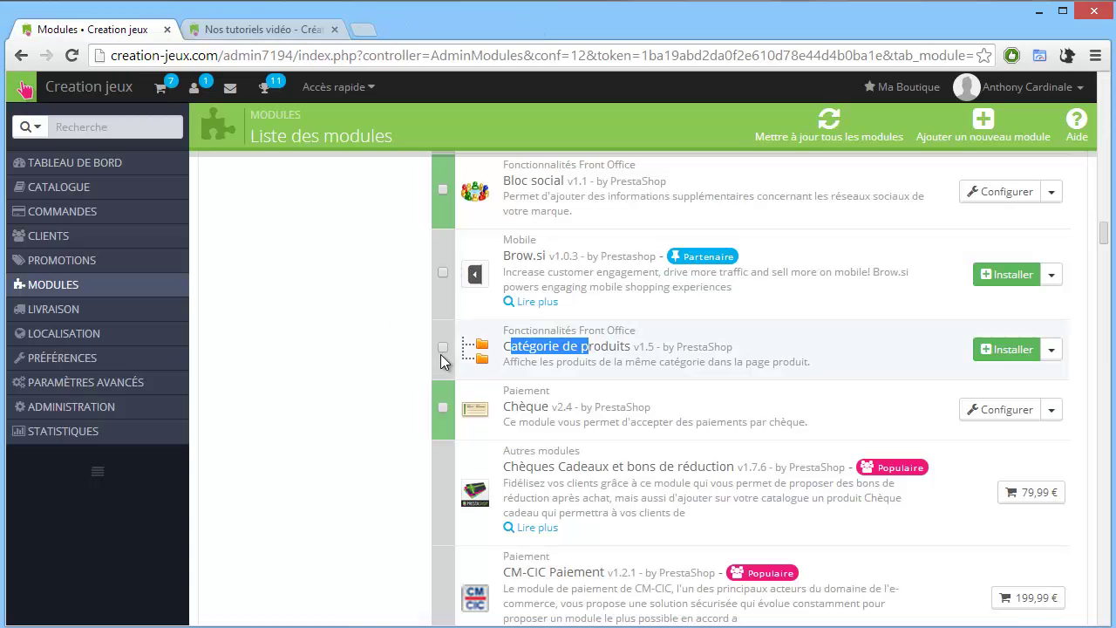
Look through the module list from Catégorie de produits down to Google Analytics, noting which modules are offered and installed.
scroll(602, 407, "down", 1)
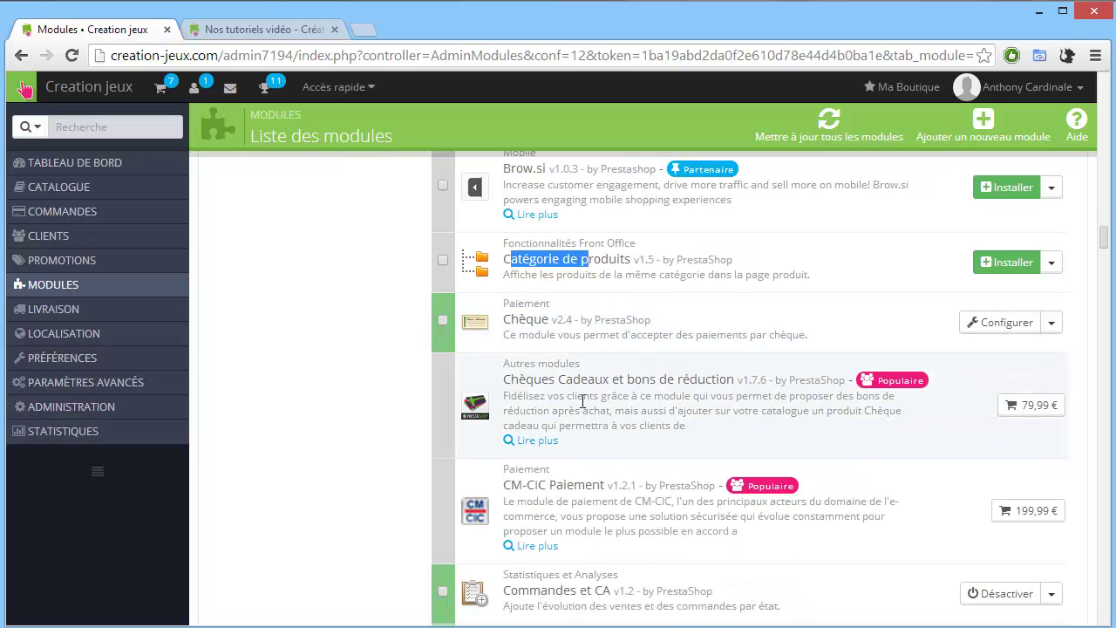
scroll(601, 399, "down", 1)
scroll(678, 389, "down", 1)
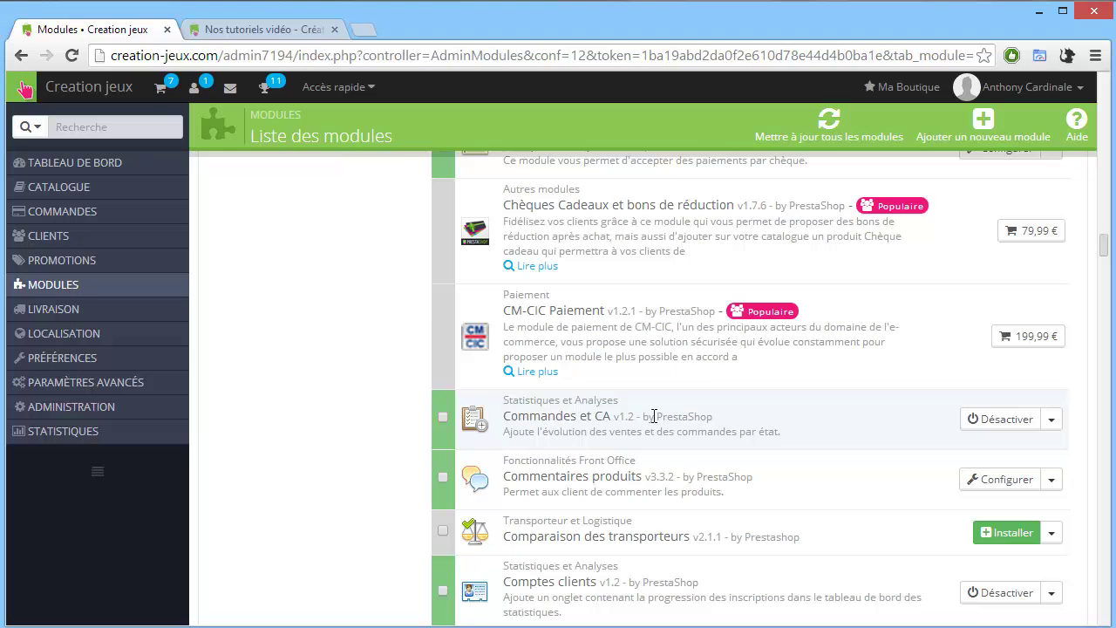
scroll(654, 415, "down", 1)
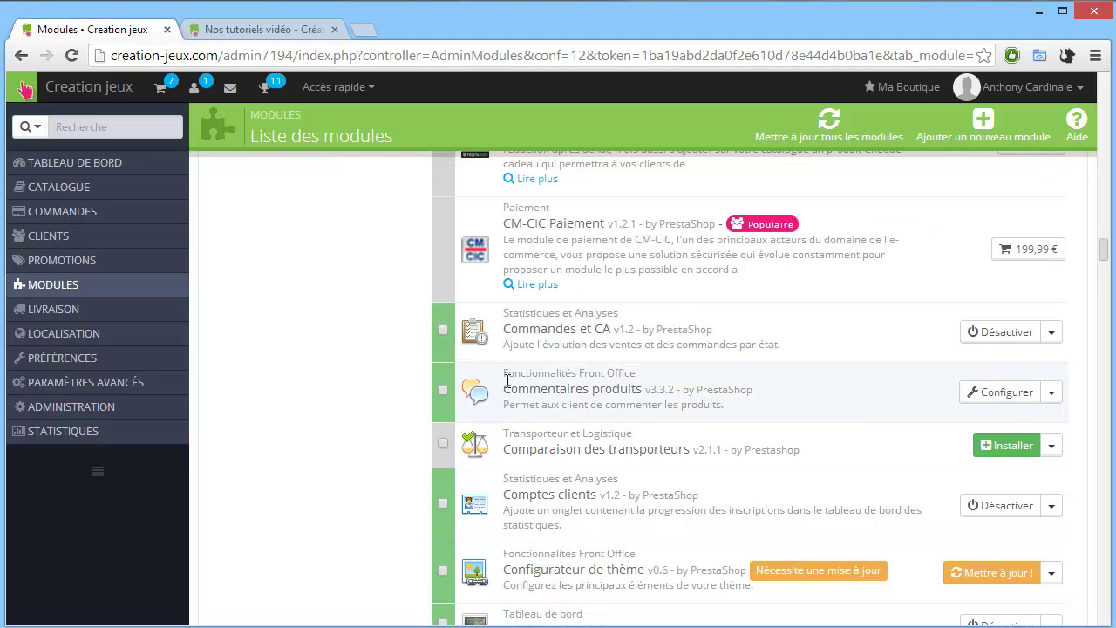
scroll(571, 391, "down", 1)
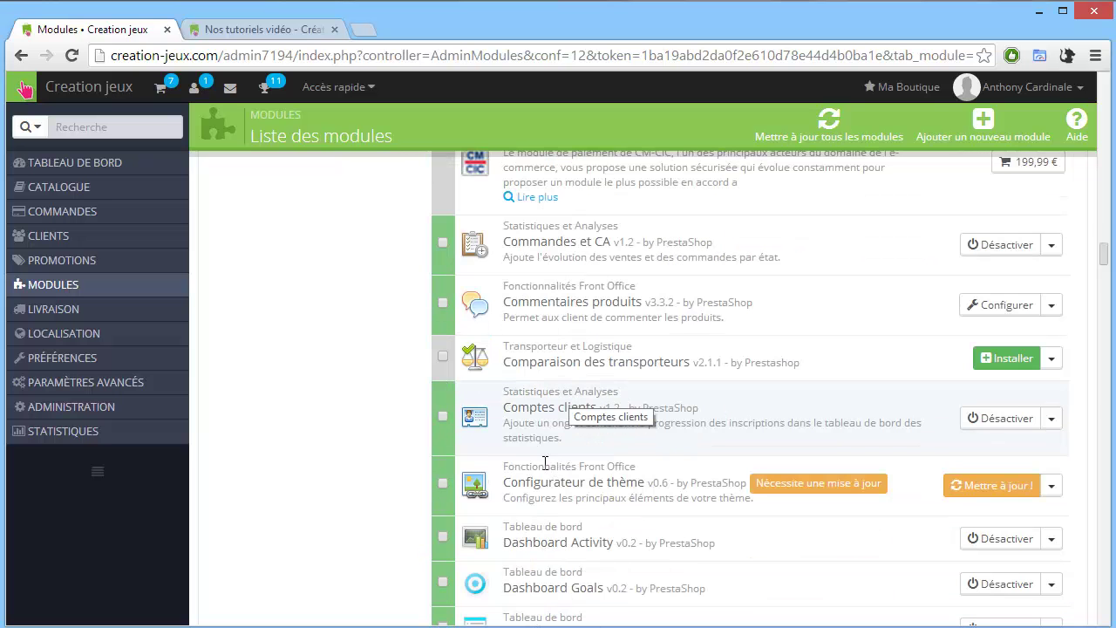
scroll(734, 410, "down", 2)
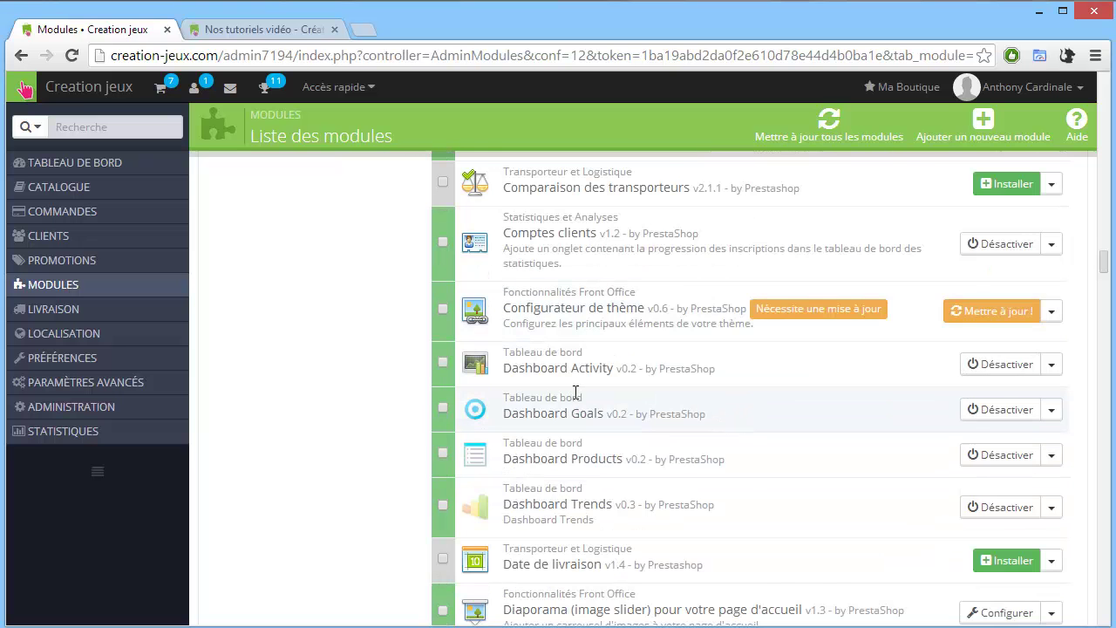
scroll(576, 392, "down", 1)
scroll(574, 389, "down", 1)
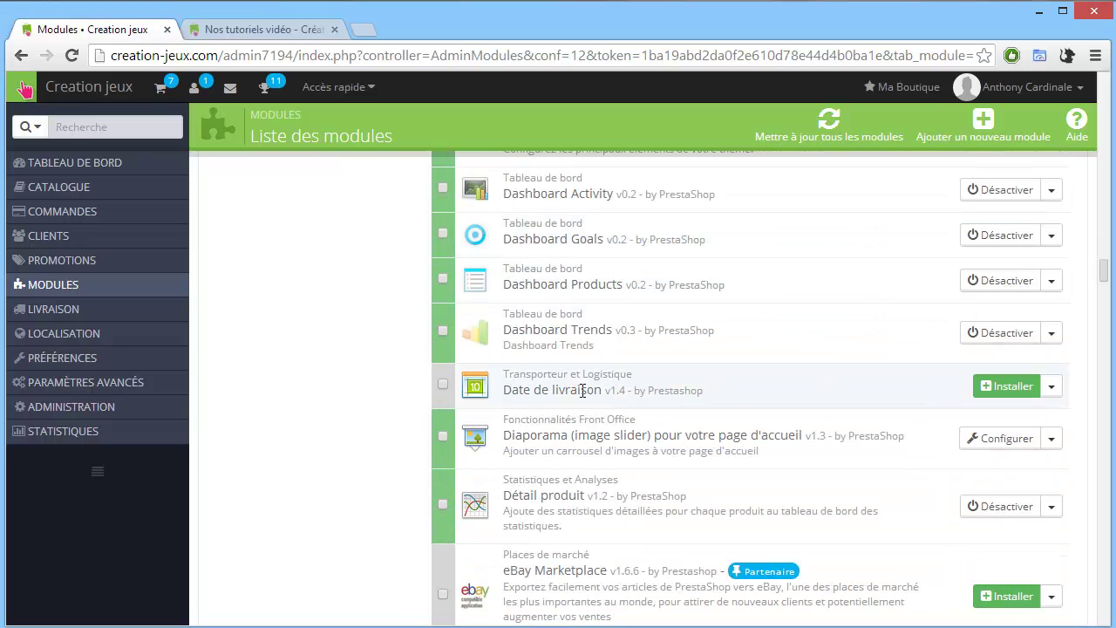
scroll(600, 404, "down", 1)
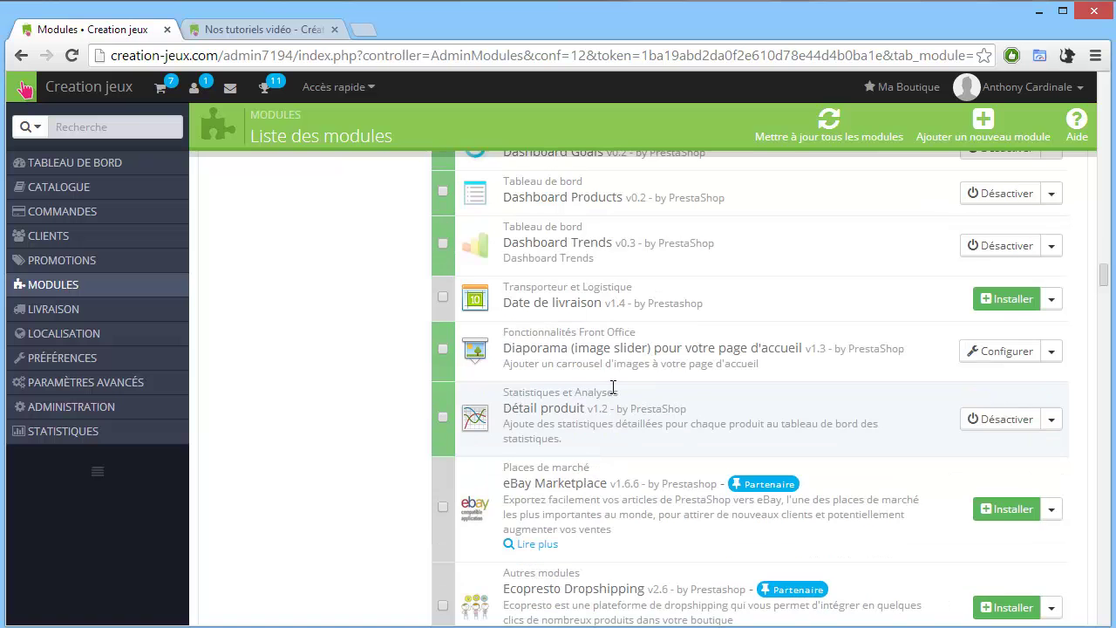
scroll(581, 390, "down", 1)
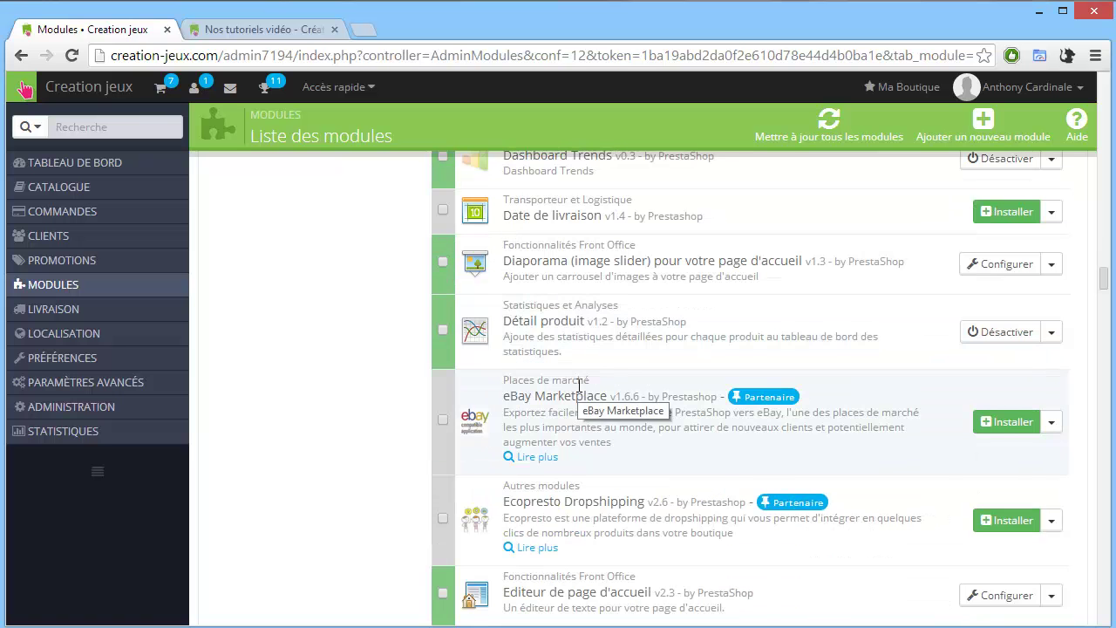
scroll(580, 391, "down", 2)
scroll(580, 390, "down", 1)
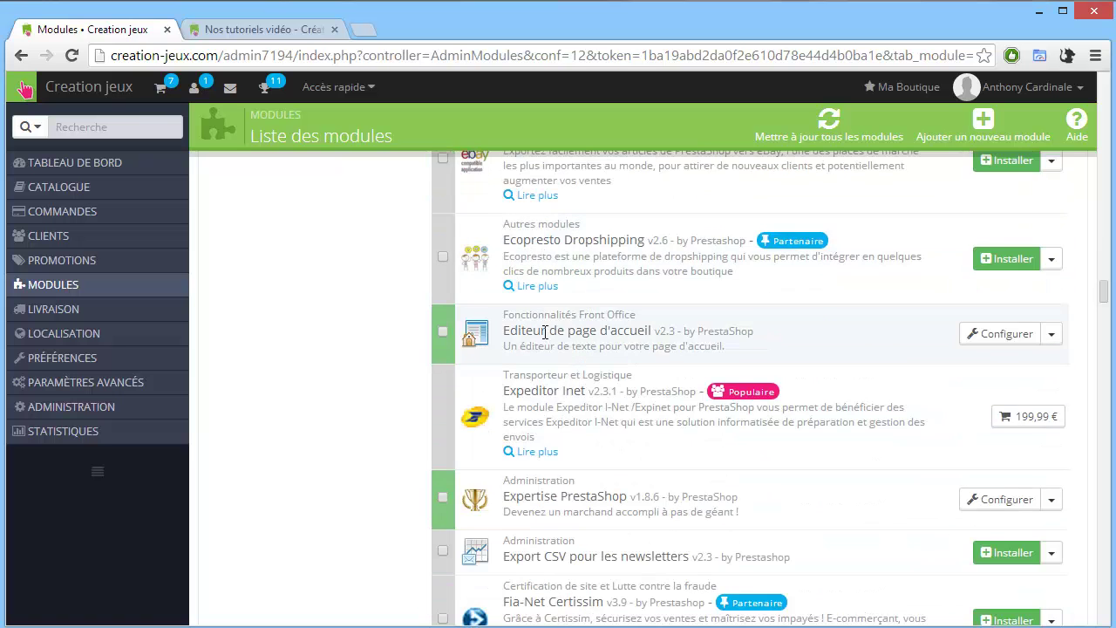
scroll(545, 331, "down", 1)
scroll(579, 357, "down", 3)
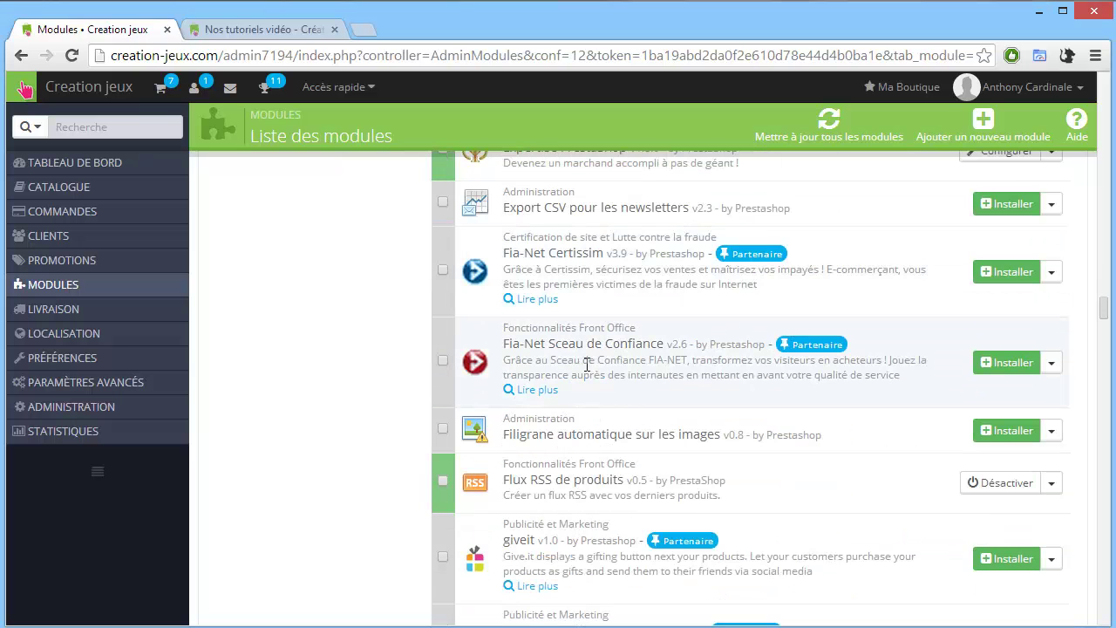
scroll(566, 350, "down", 1)
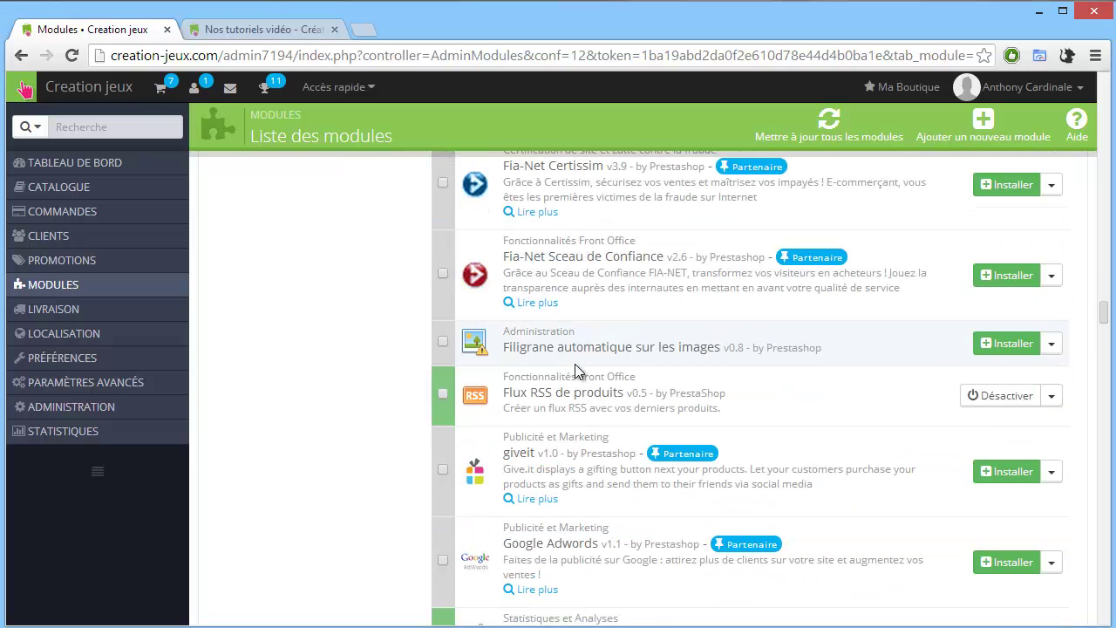
scroll(575, 364, "down", 1)
scroll(574, 370, "down", 1)
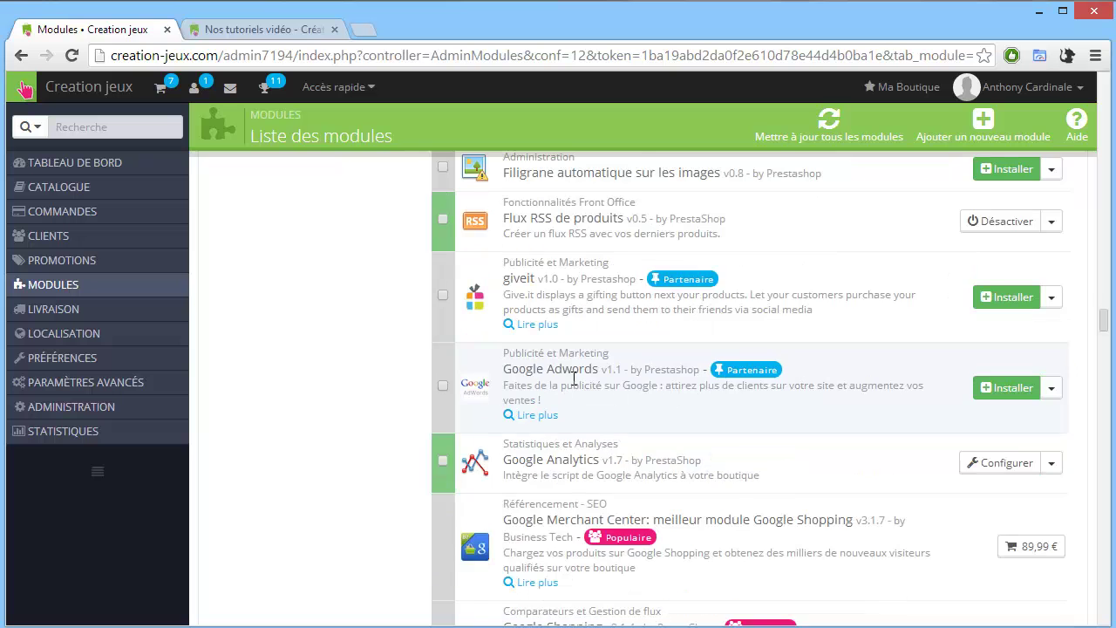
scroll(574, 377, "down", 1)
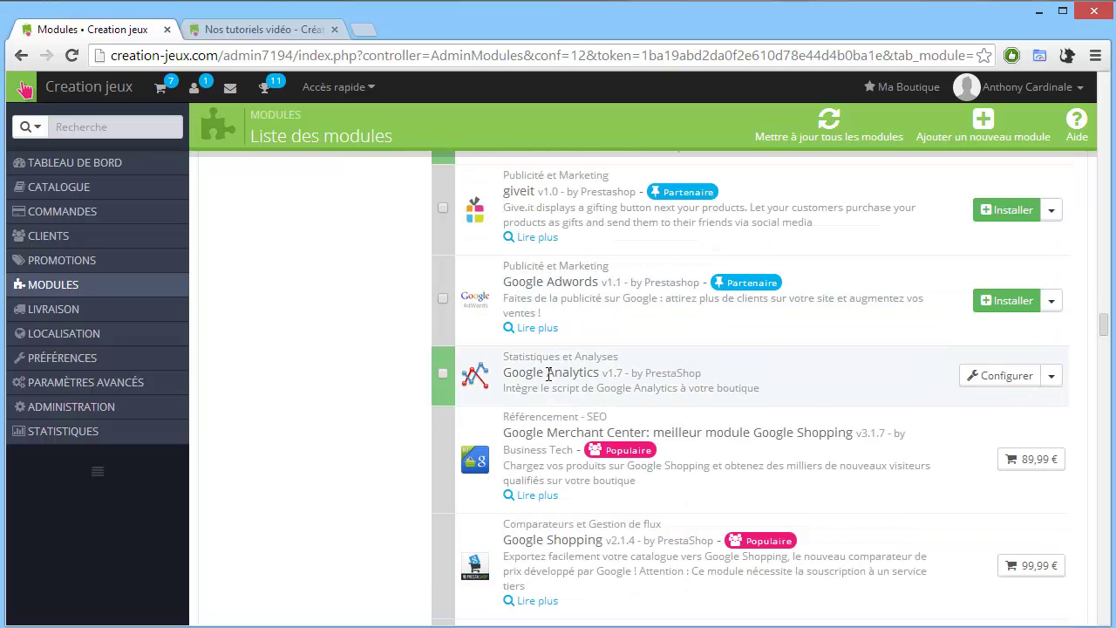
Open the Google Analytics module's configuration in a new tab and highlight the tracking identifier in its settings.
middle_click(998, 375)
left_click(245, 32)
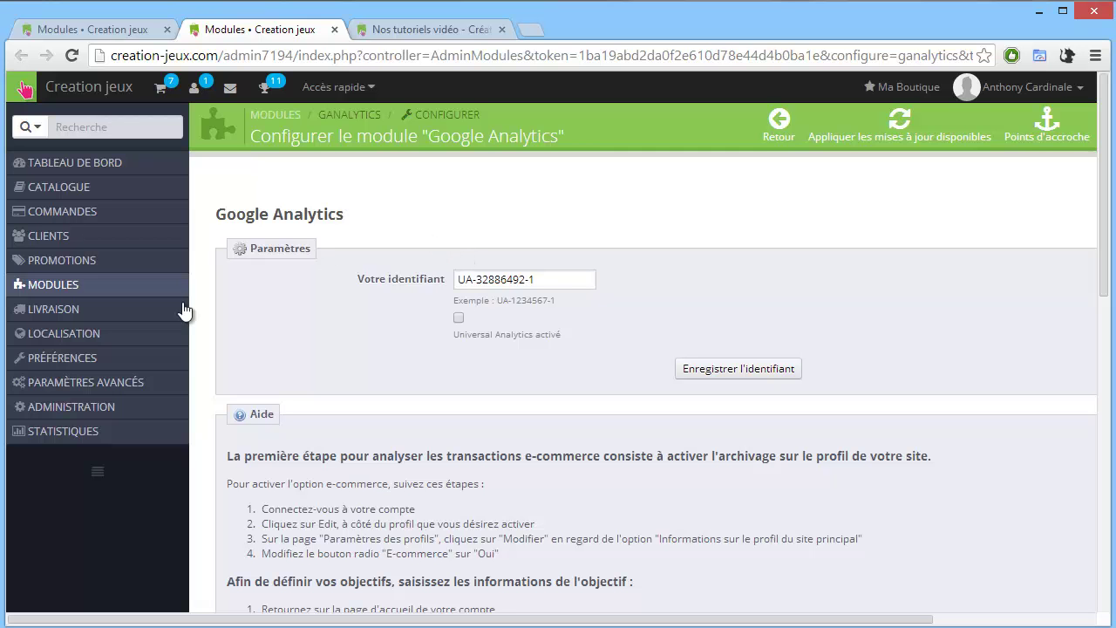
scroll(375, 366, "down", 1)
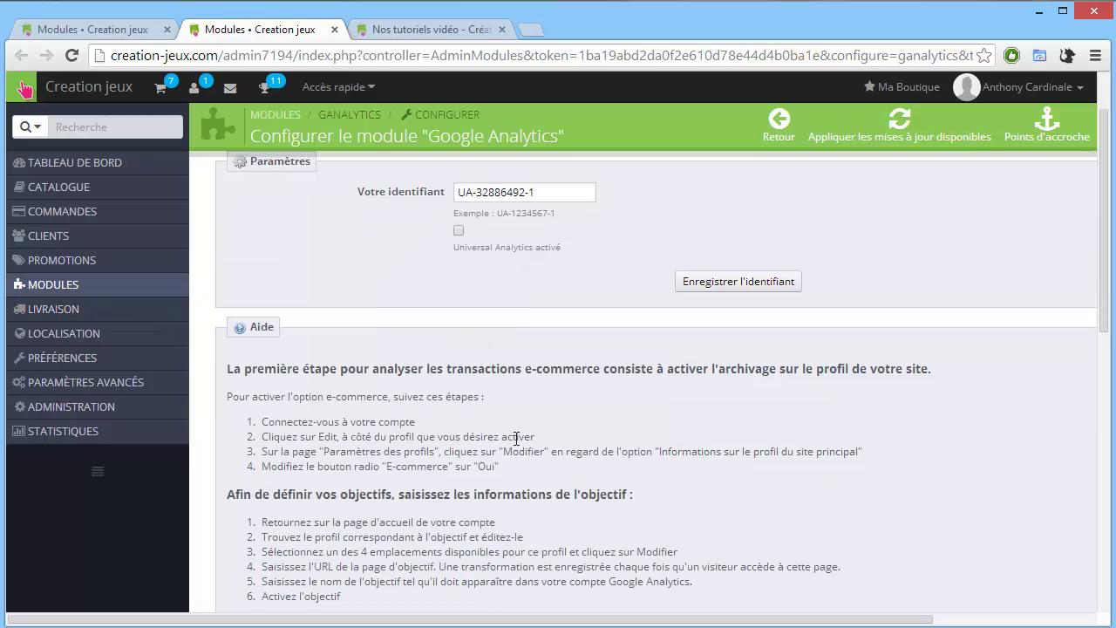
scroll(453, 366, "up", 1)
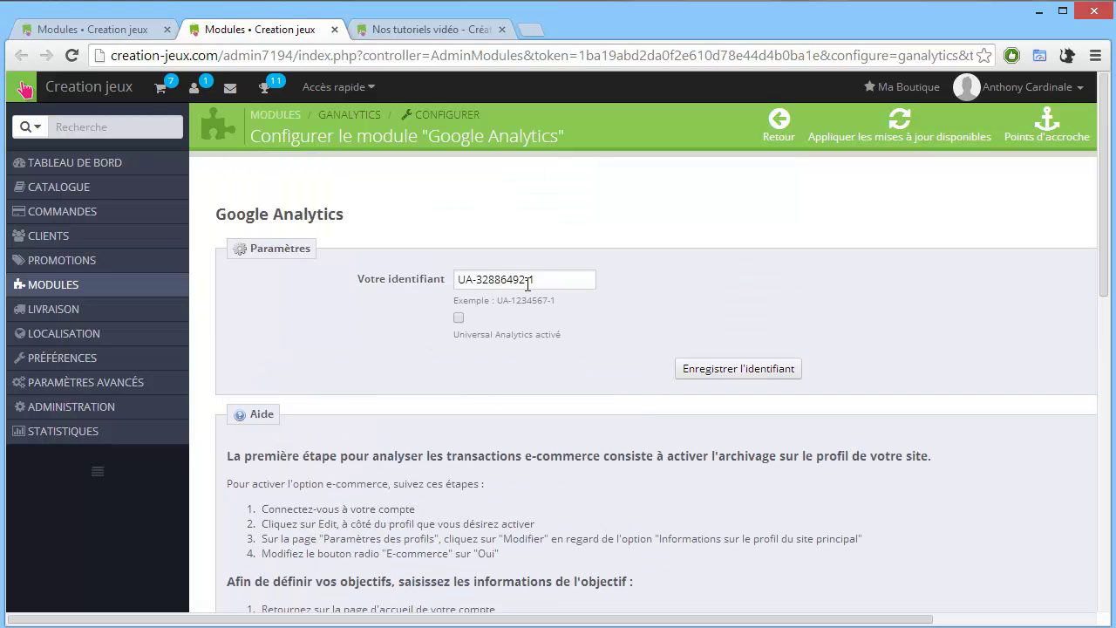
left_click_drag(550, 286, 425, 283)
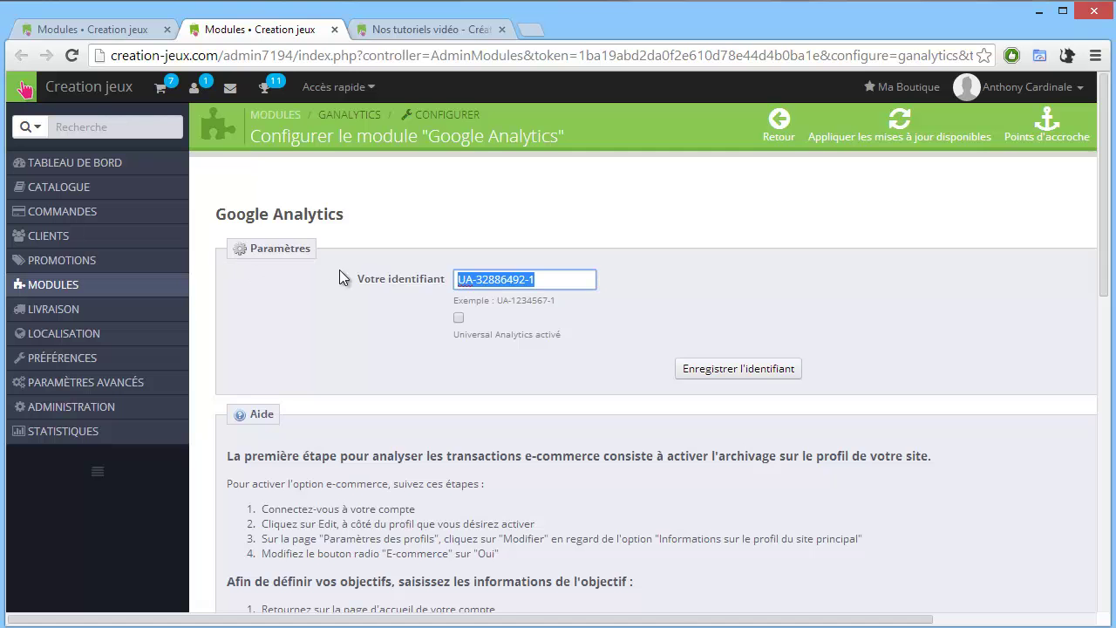
Examine the Google Analytics help on e-commerce tracking, goals and the conversion funnel, along with the Votre identifiant field.
scroll(329, 296, "down", 10)
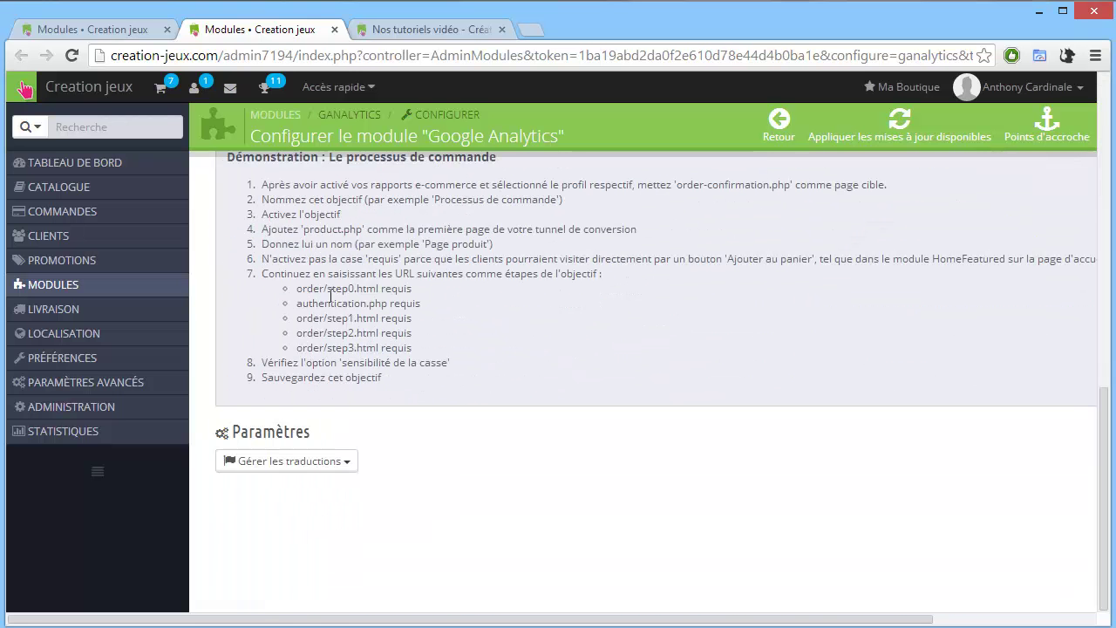
scroll(330, 293, "up", 5)
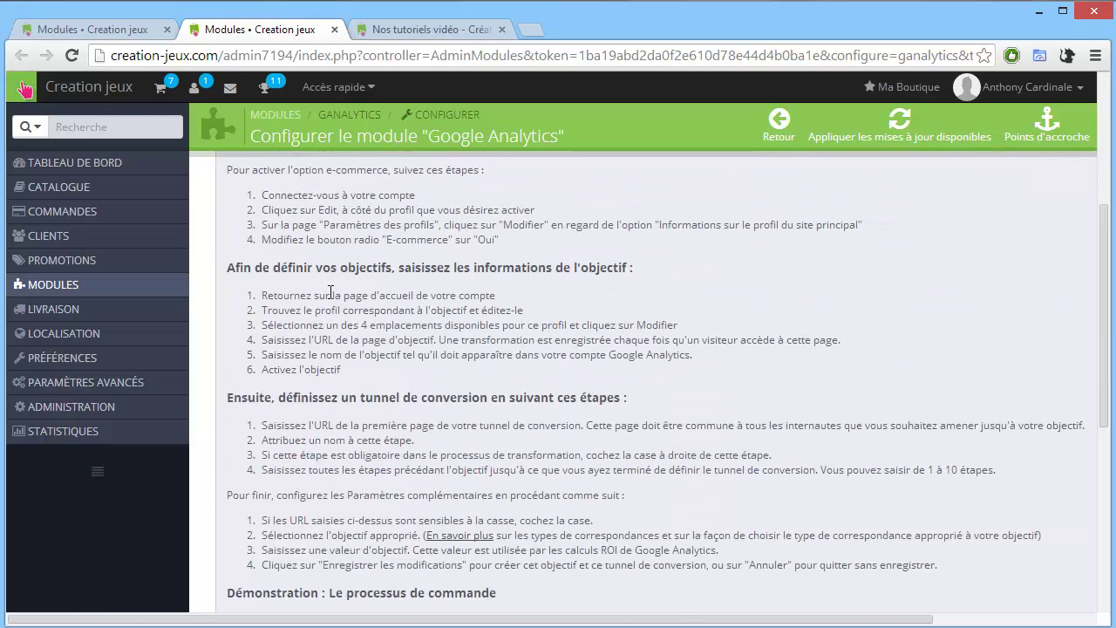
scroll(330, 295, "up", 3)
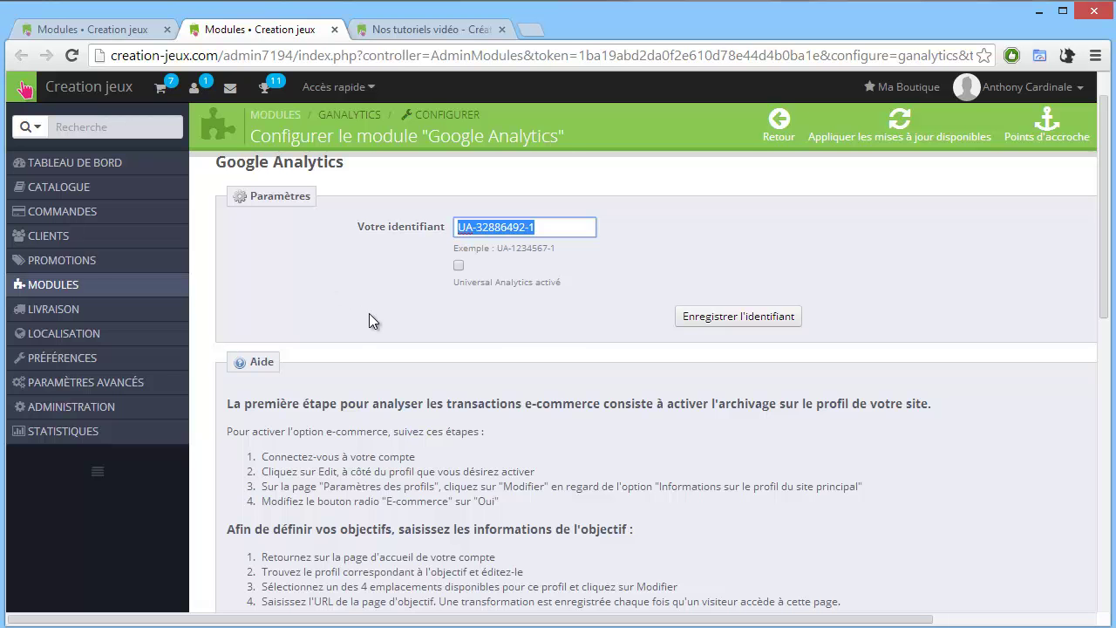
scroll(369, 314, "up", 1)
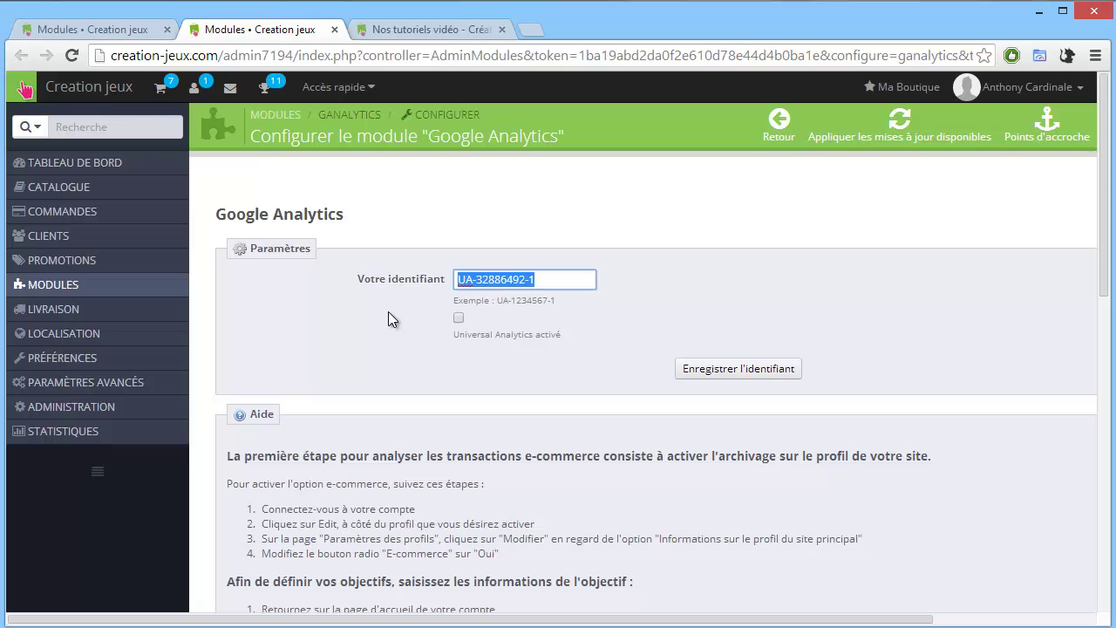
scroll(492, 363, "down", 10)
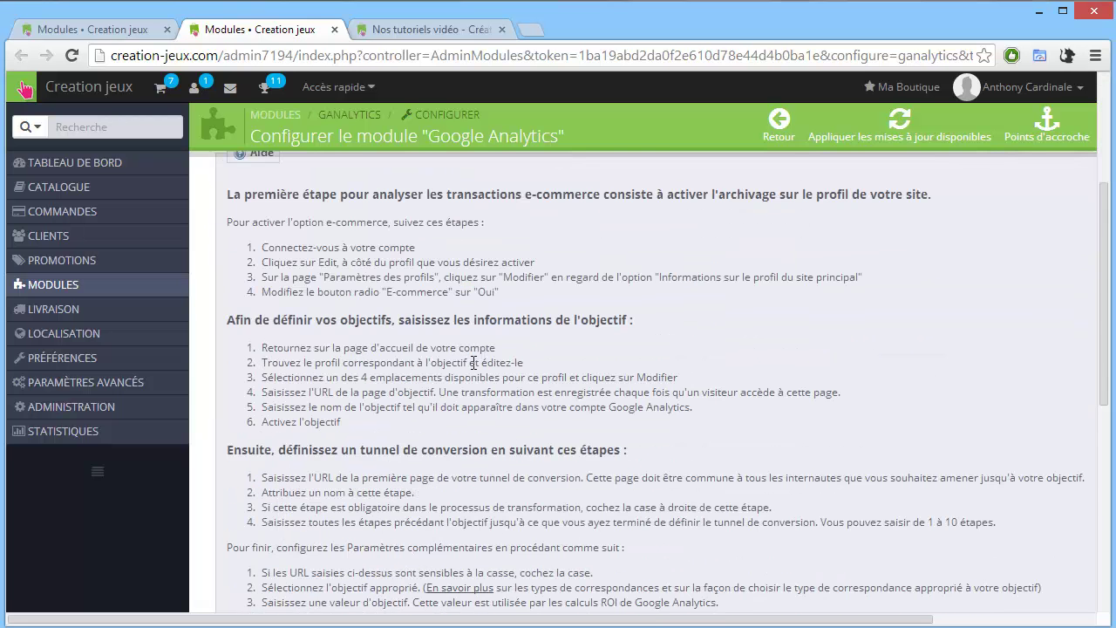
scroll(470, 370, "up", 10)
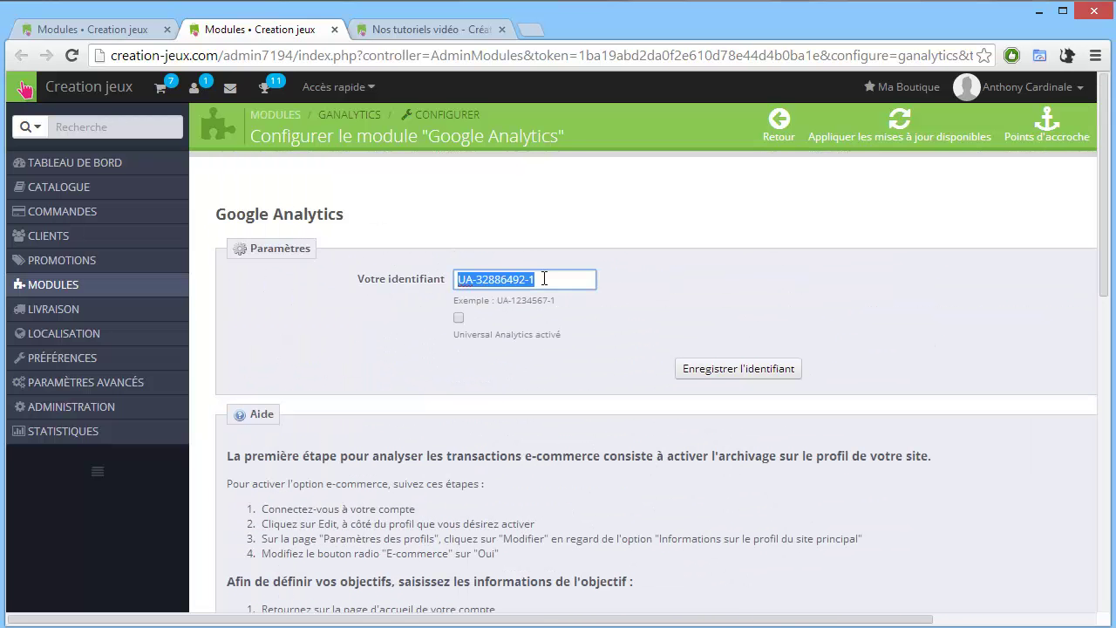
left_click_drag(546, 279, 519, 285)
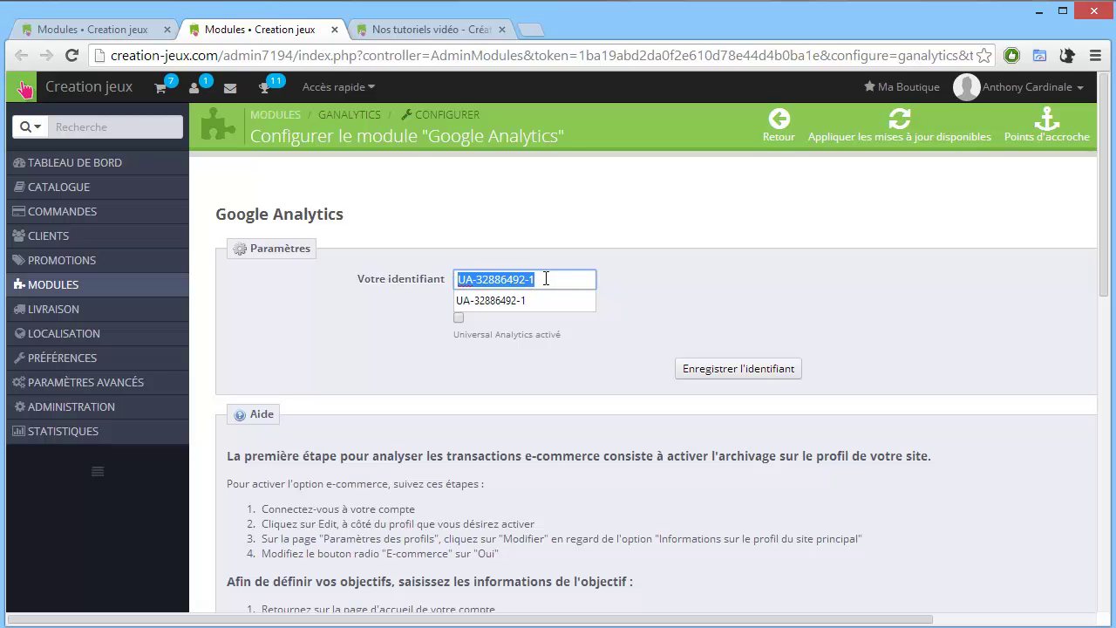
left_click(542, 284)
scroll(462, 301, "down", 10)
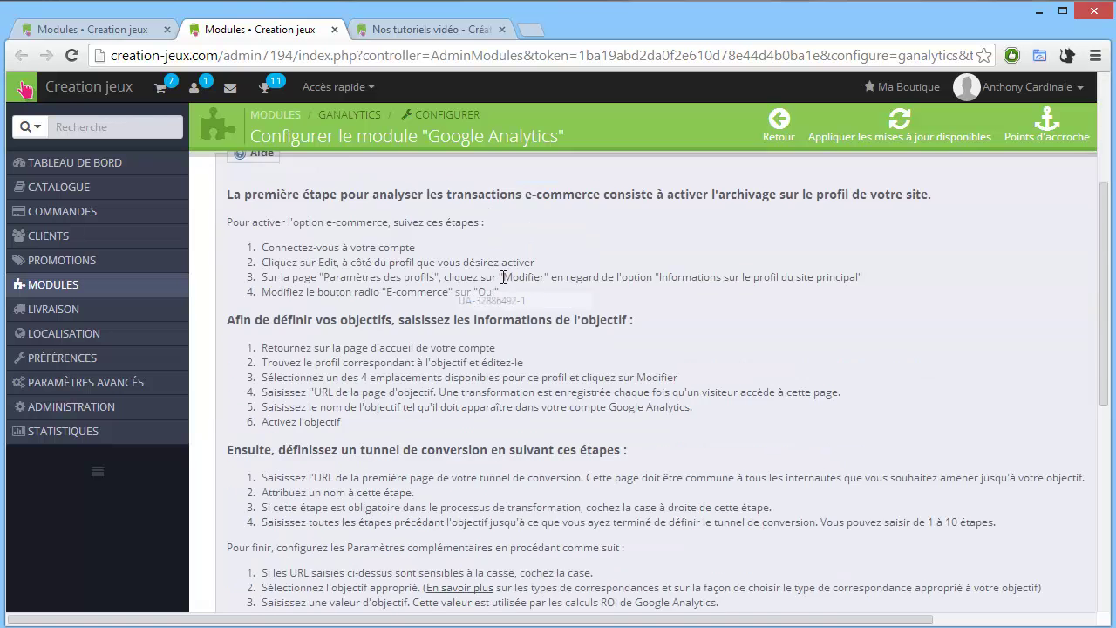
scroll(462, 303, "up", 10)
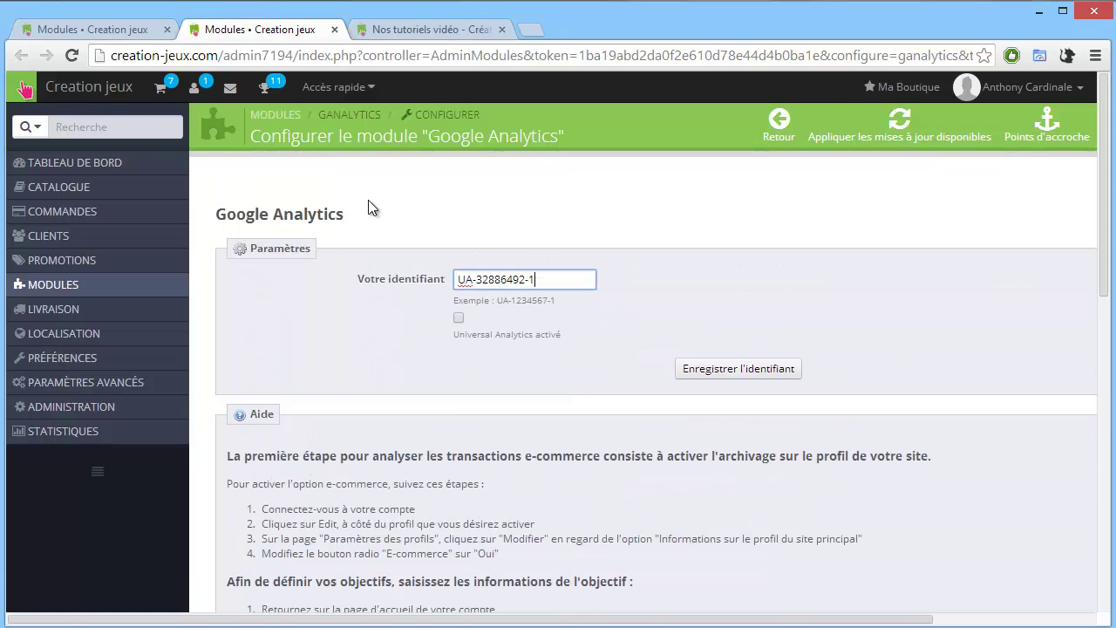
Close the Google Analytics configuration tab and install the Google Sitemap module from the list of modules.
left_click(334, 30)
scroll(519, 337, "down", 1)
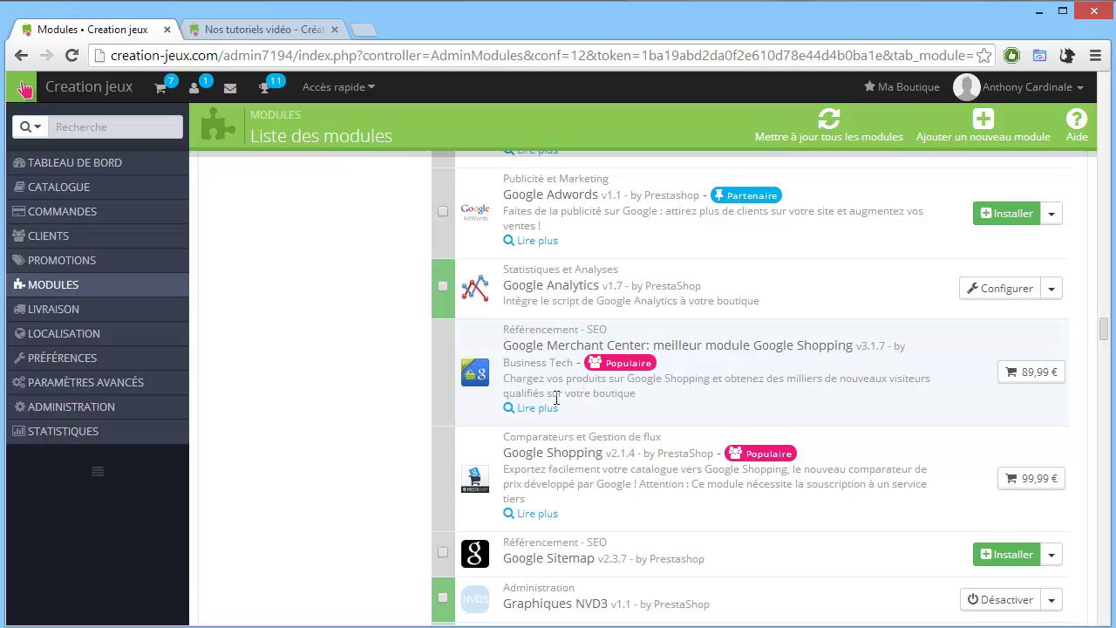
scroll(547, 384, "down", 2)
scroll(540, 340, "down", 2)
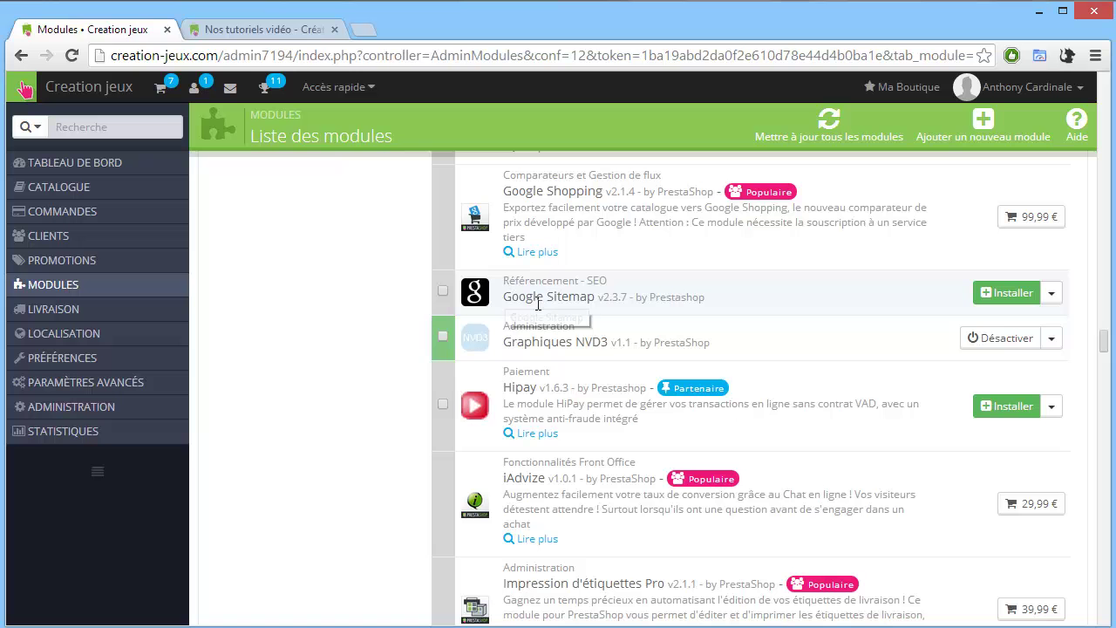
mouse_move(1103, 342)
left_mouse_down()
mouse_move(1105, 117)
mouse_move(1103, 341)
left_mouse_up()
scroll(1102, 342, "down", 3)
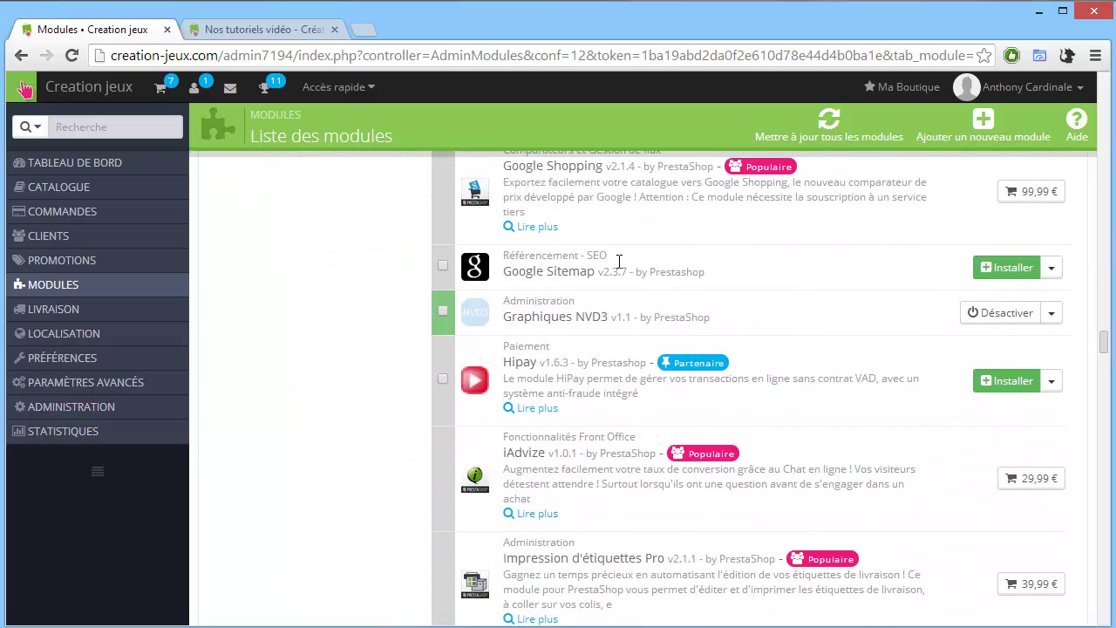
left_click_drag(511, 272, 580, 272)
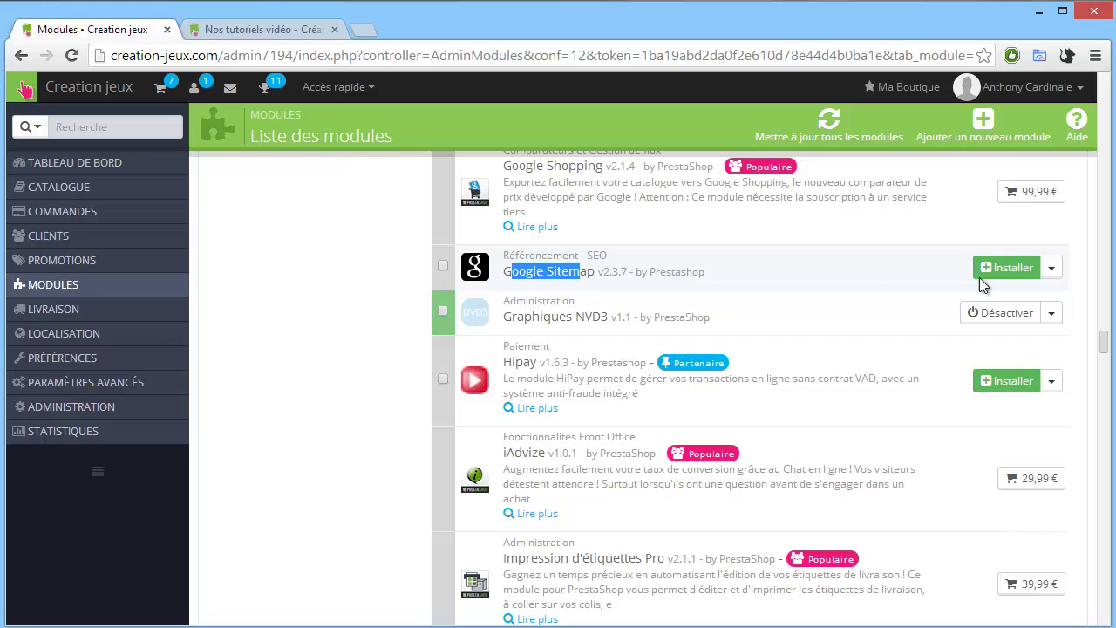
left_click(989, 272)
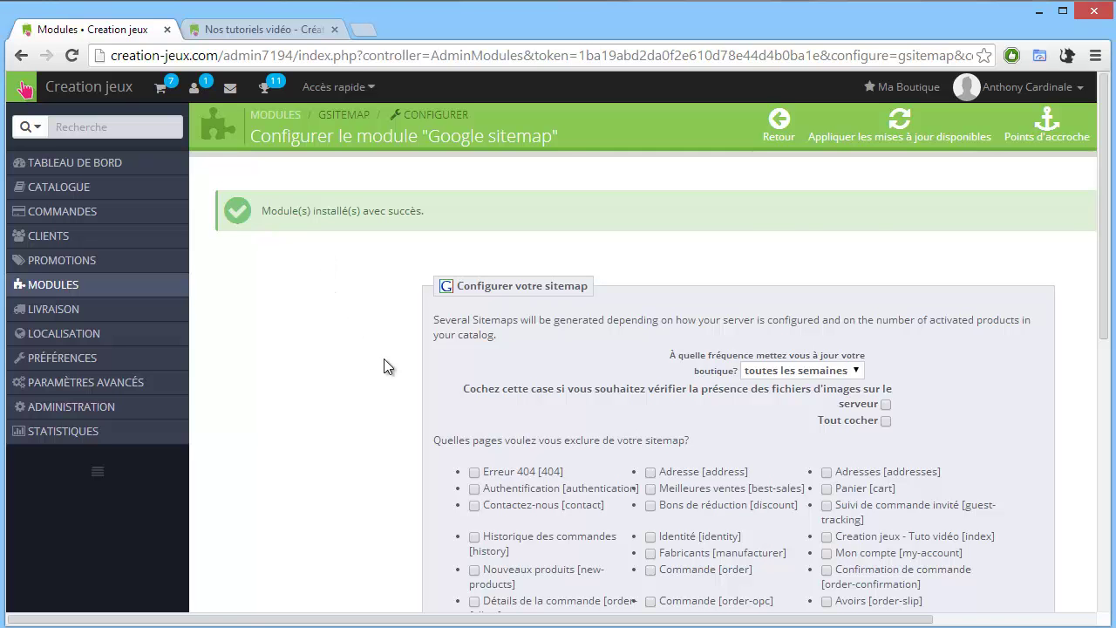
Create the shop's sitemap with the update frequency left at toutes les semaines and no pages excluded.
scroll(385, 341, "down", 1)
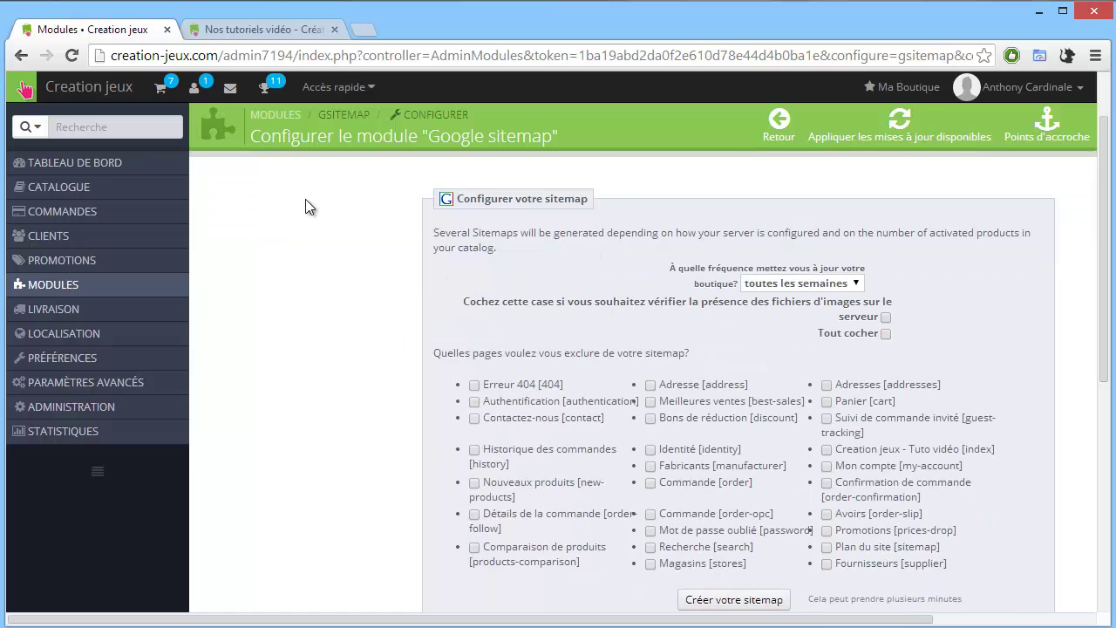
scroll(307, 203, "up", 1)
scroll(334, 209, "down", 3)
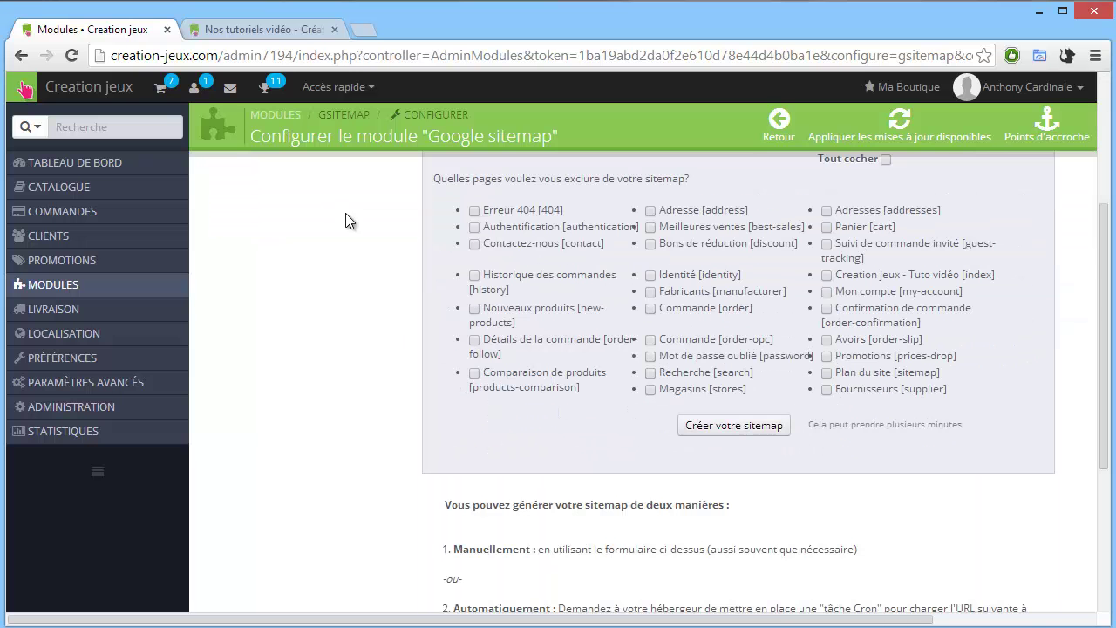
left_click(727, 429)
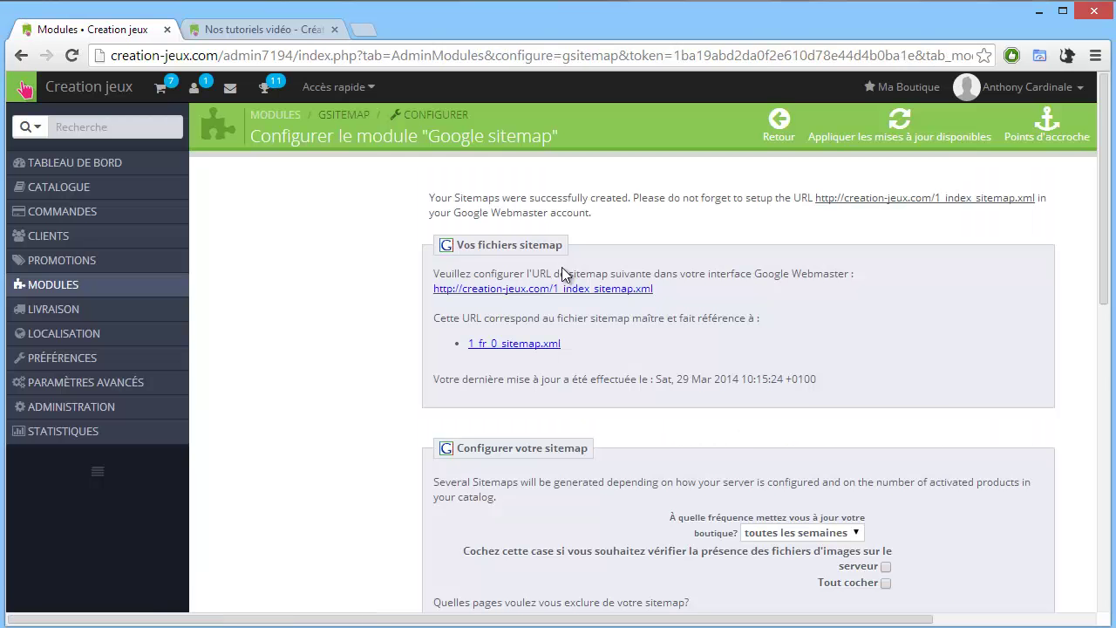
Review the sitemap configuration page, including the excluded pages options and the manual and Cron generation instructions.
scroll(564, 271, "down", 3)
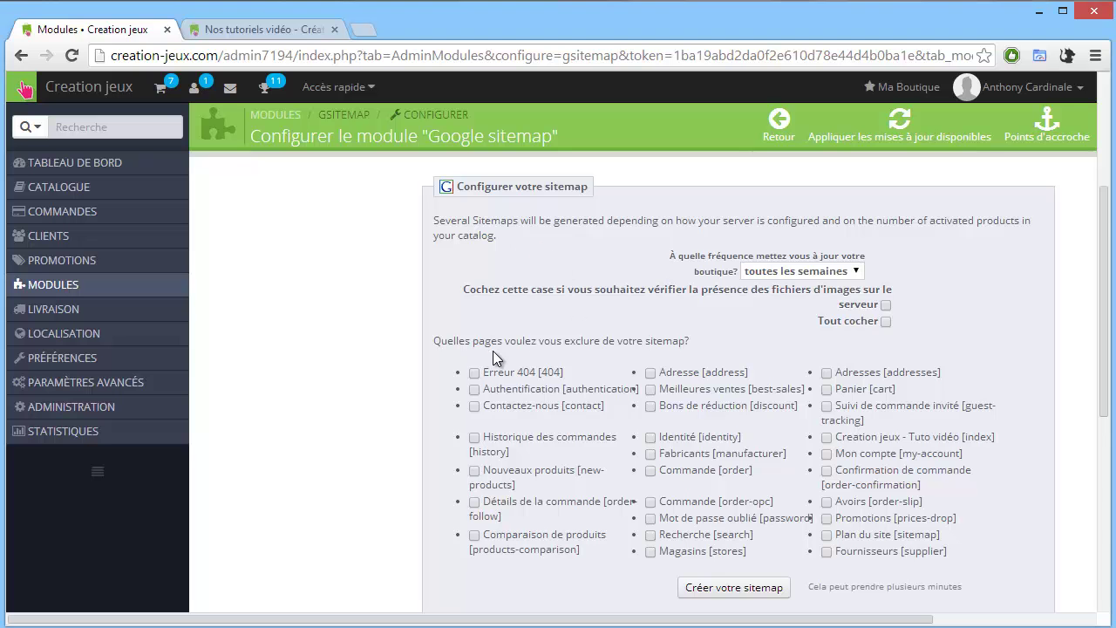
scroll(559, 338, "down", 5)
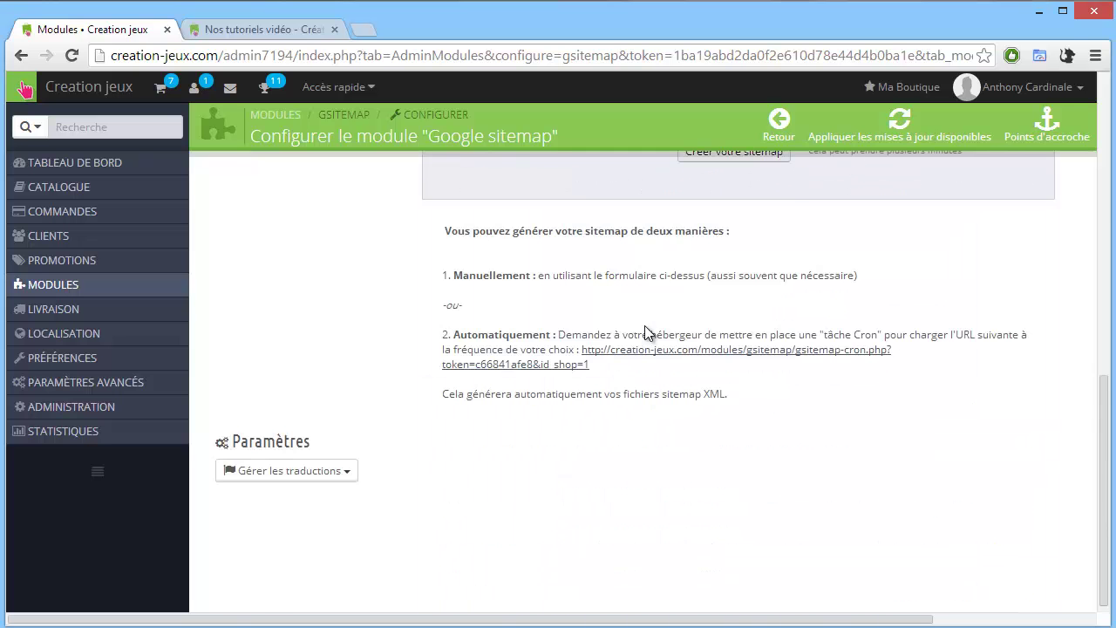
scroll(597, 393, "up", 8)
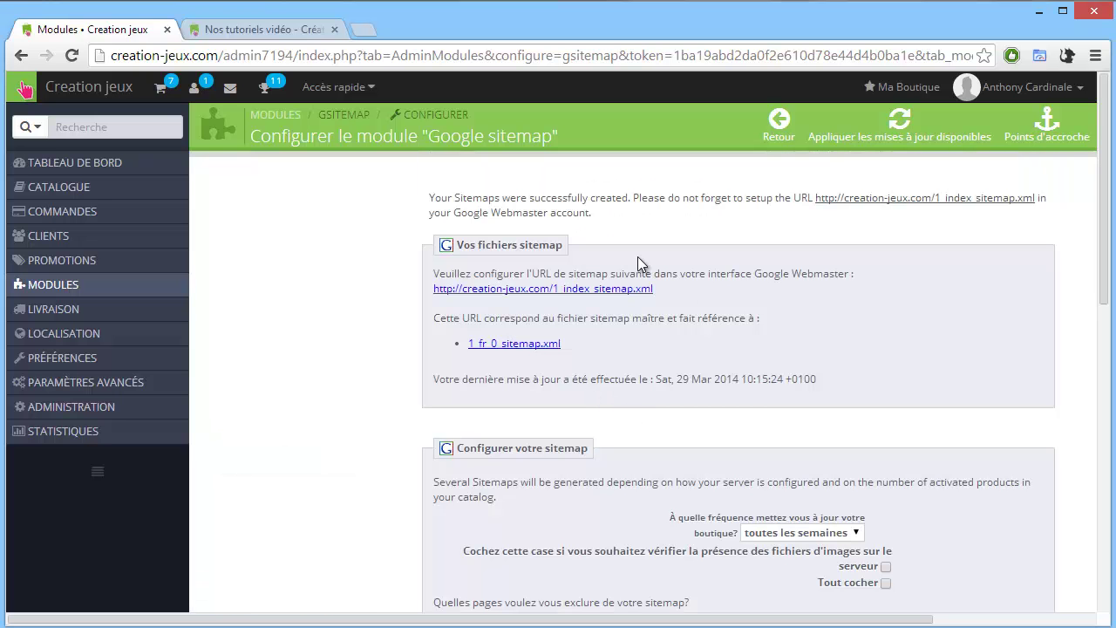
Open the master sitemap 1_index_sitemap.xml in a new tab, then load the 1_fr_0_sitemap.xml address it references.
middle_click(554, 295)
left_click(214, 27)
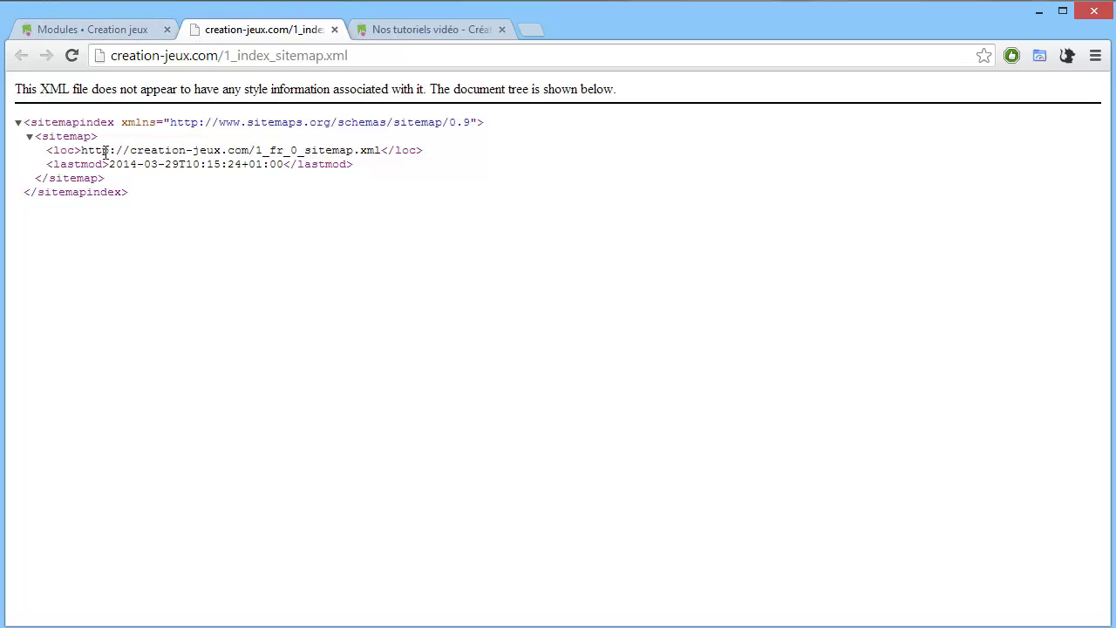
left_click_drag(84, 150, 384, 150)
key("ctrl+c")
left_click(386, 55)
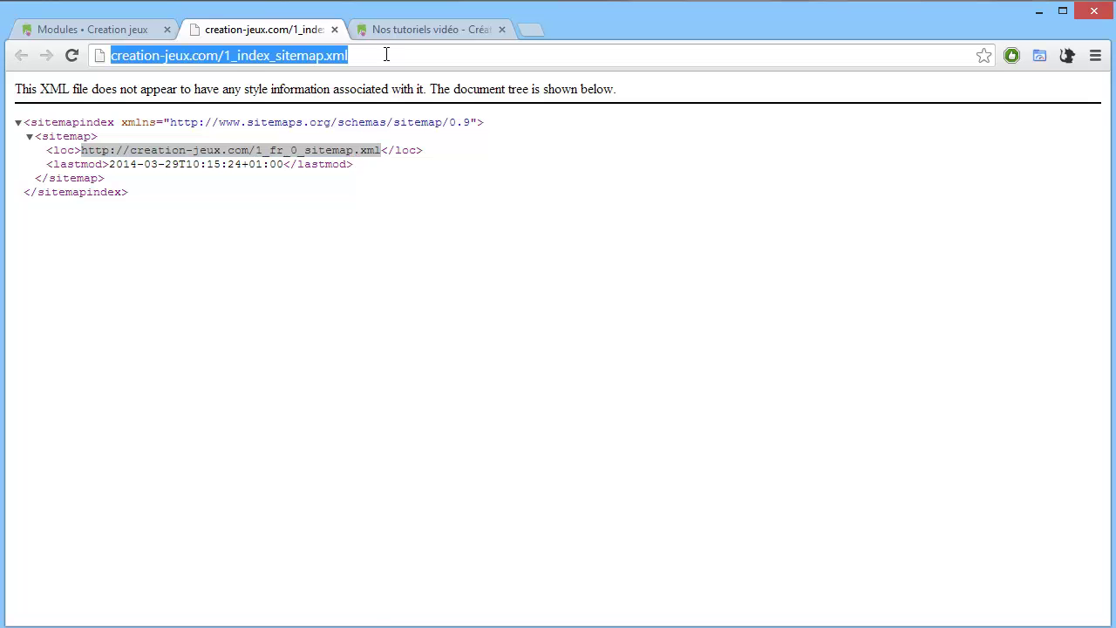
key("ctrl+v")
key("Return")
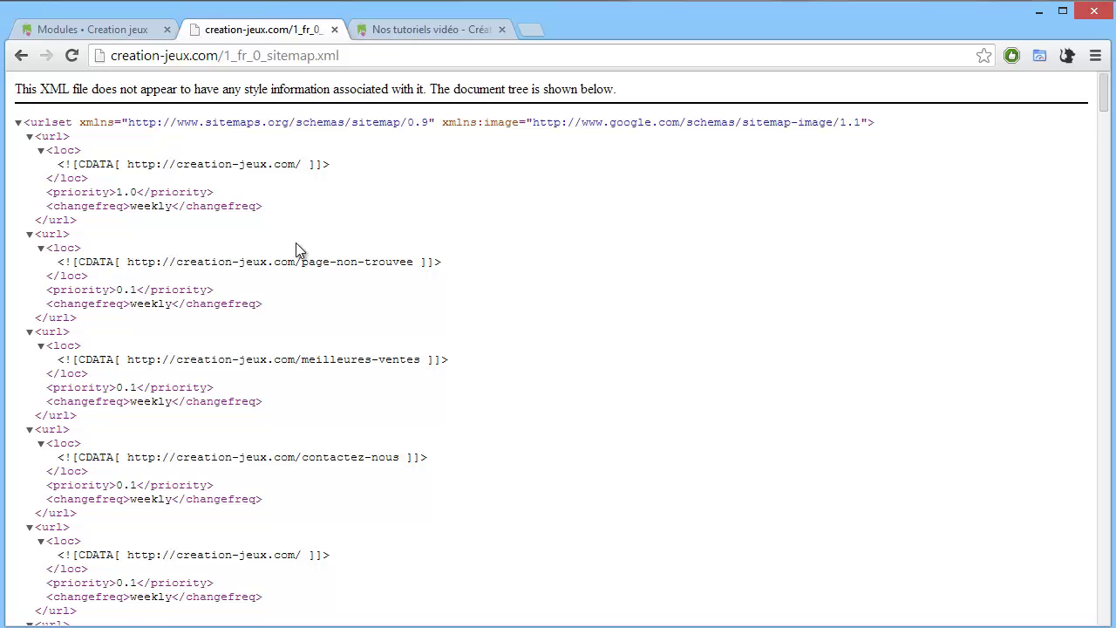
Look through the French sitemap's page, product, category and content URLs with their priorities and change frequencies.
scroll(253, 266, "down", 2)
scroll(337, 393, "down", 15)
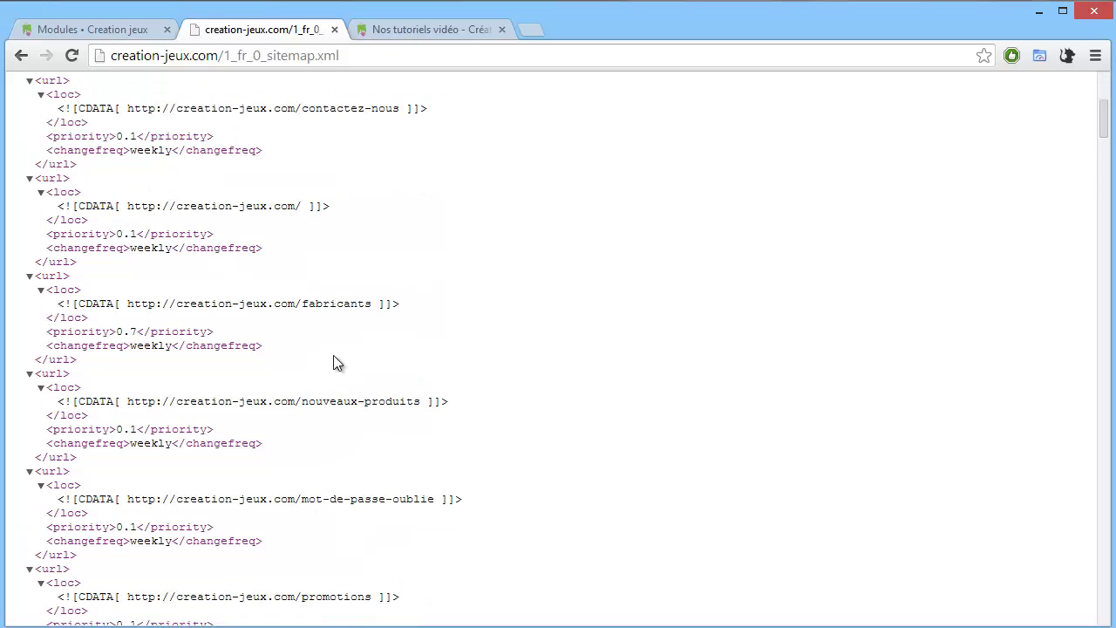
scroll(313, 319, "down", 15)
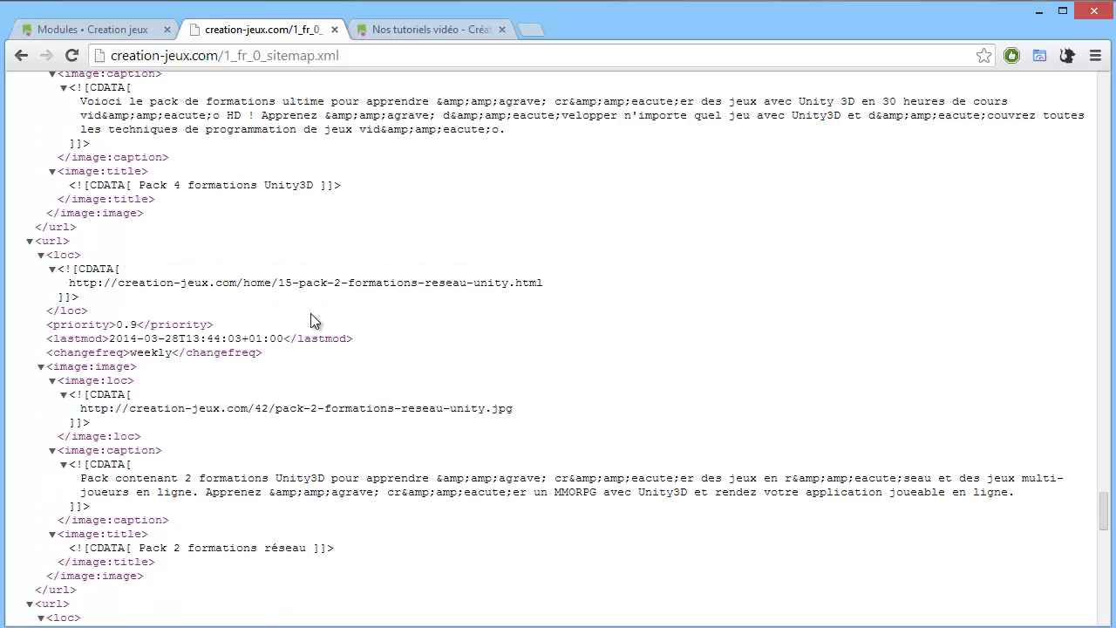
scroll(186, 369, "up", 20)
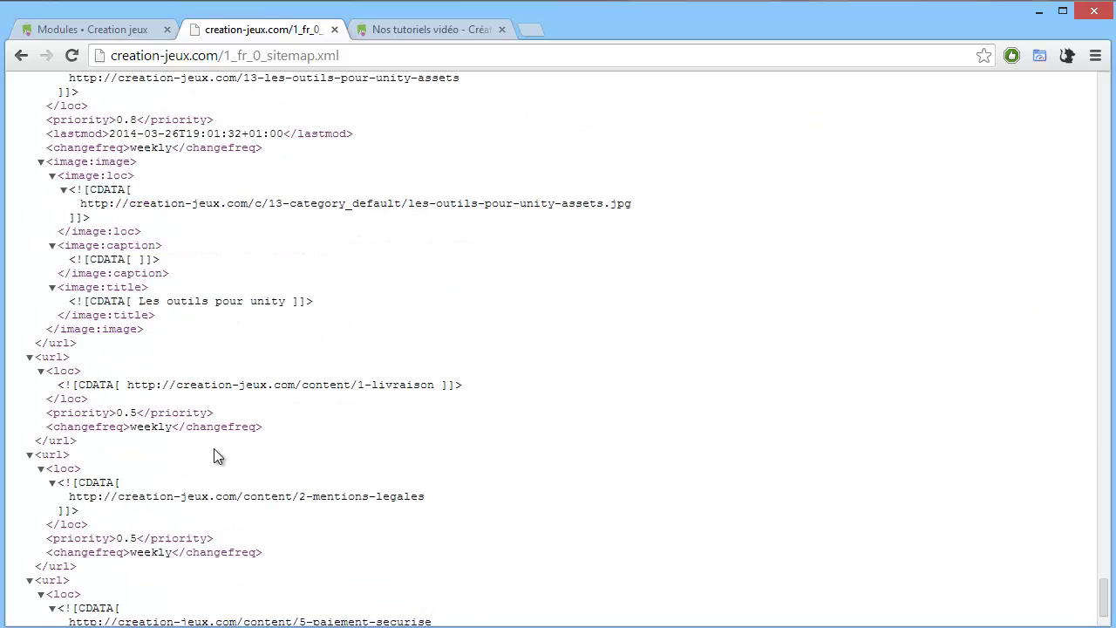
scroll(229, 382, "down", 20)
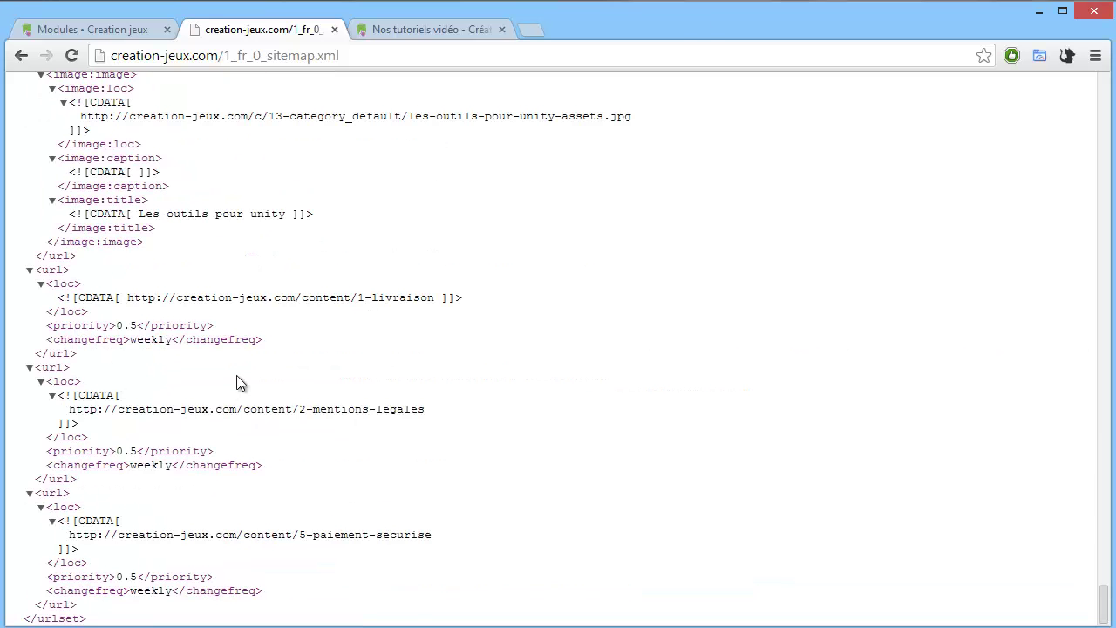
Switch to Google Webmaster Tools through a search for "webmaster tools" and open the Sitemaps page of creation-jeux.com.
key("ctrl+l")
left_click(550, 35)
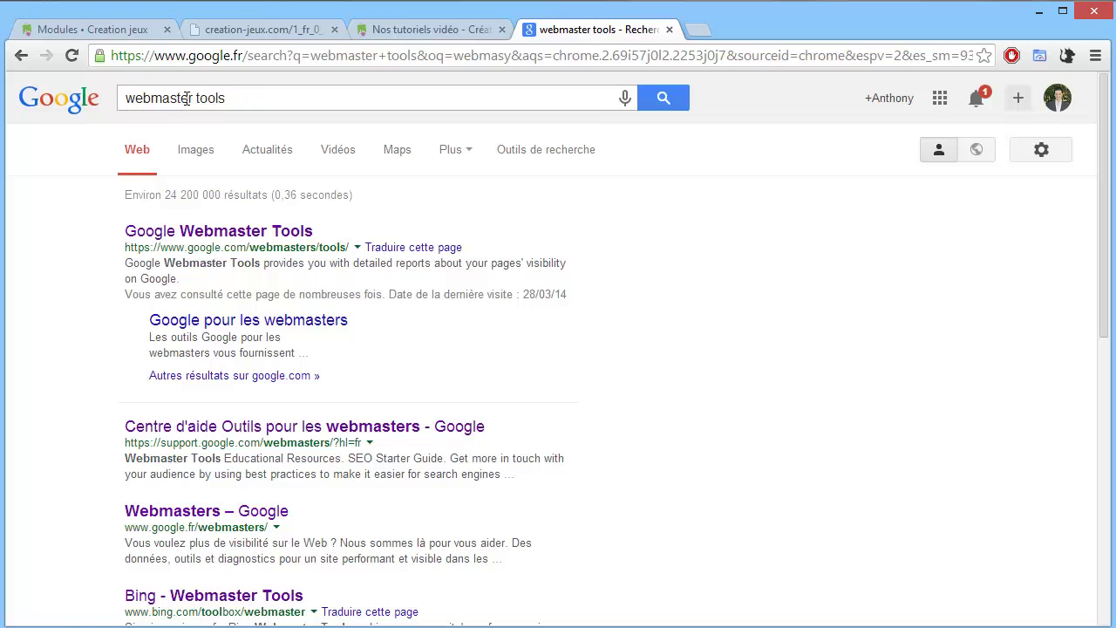
left_click(202, 232)
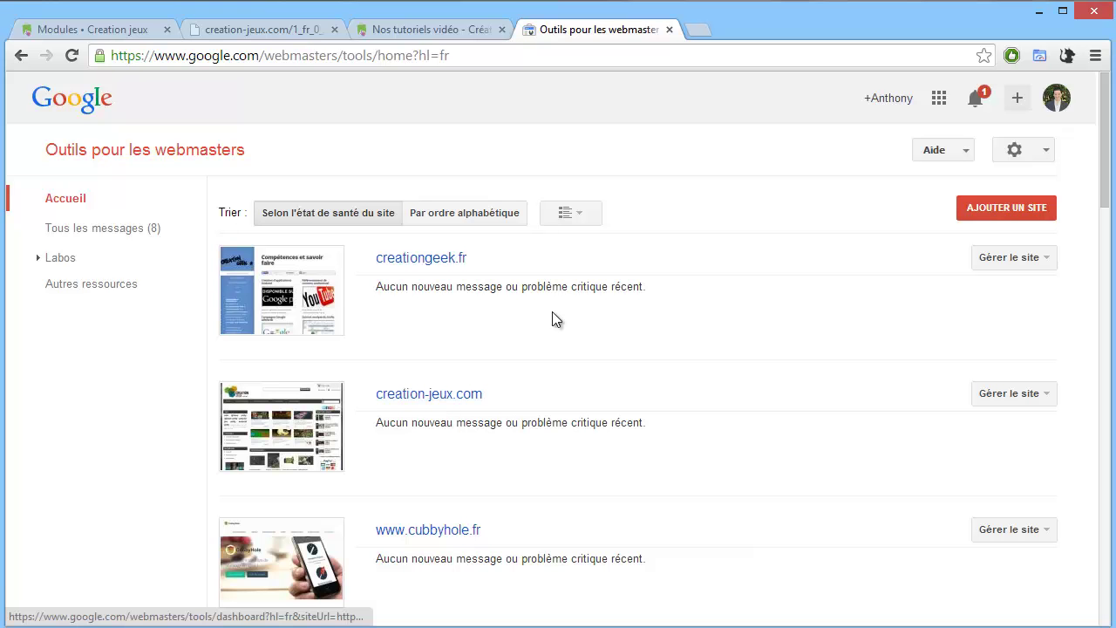
left_click(440, 394)
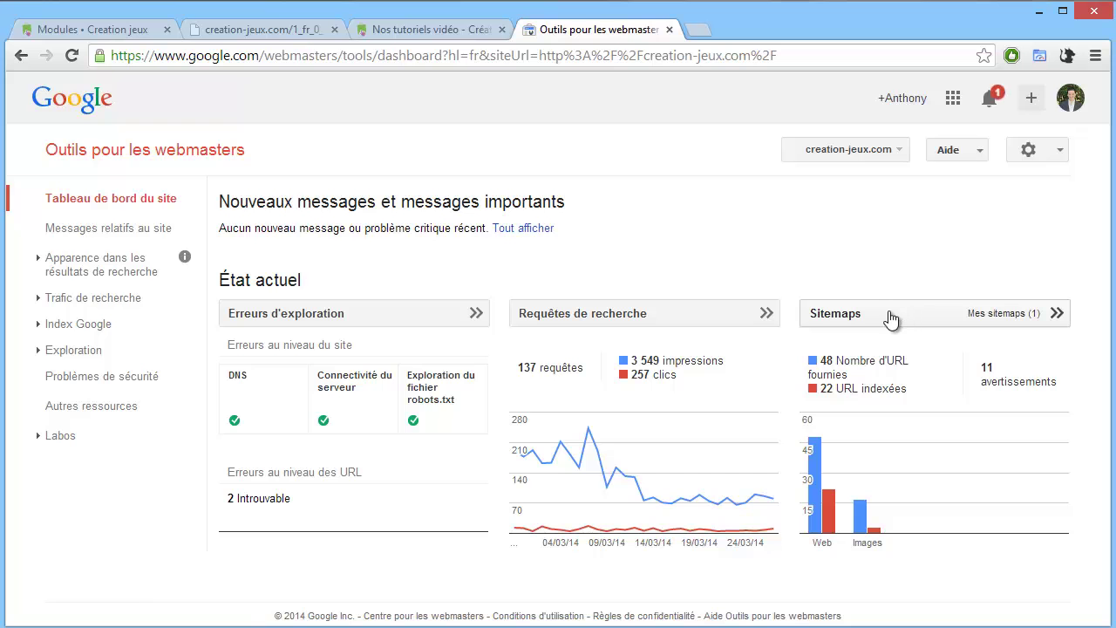
left_click(890, 320)
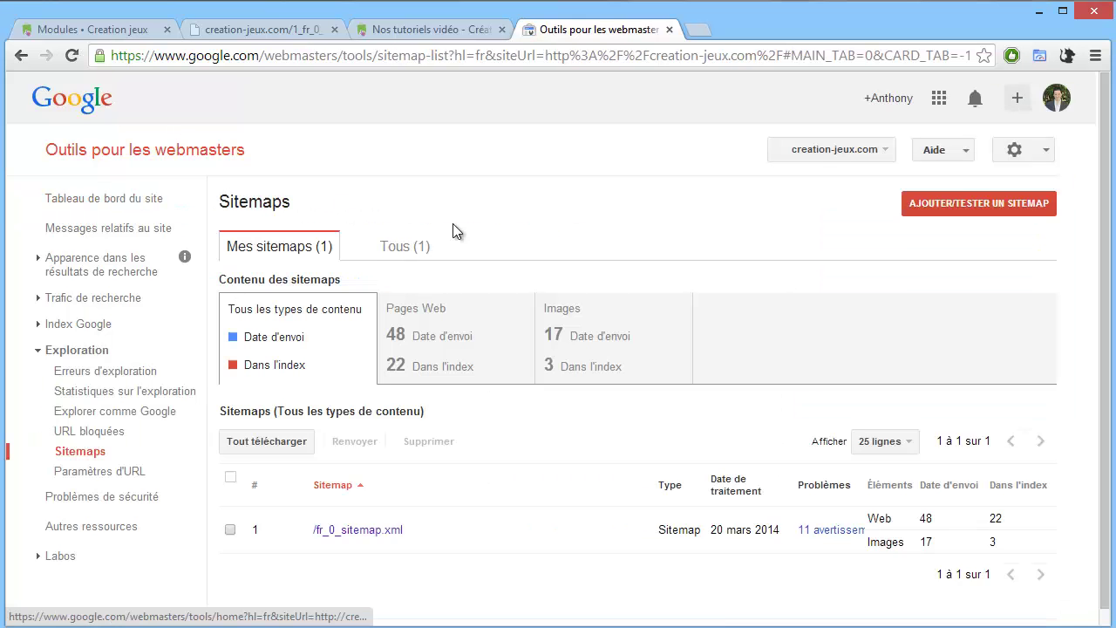
Submit the sitemap 1_fr_0_sitemap.xml for creation-jeux.com and refresh the sitemap page.
scroll(468, 259, "down", 2)
scroll(581, 249, "up", 2)
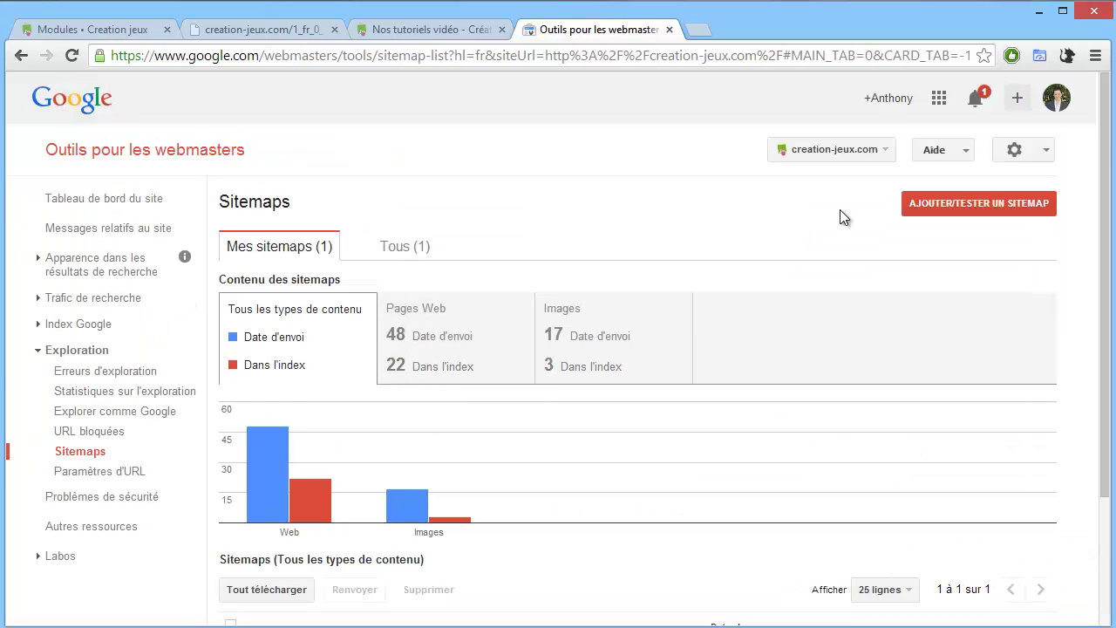
left_click(947, 219)
left_click(900, 273)
key("ctrl+v")
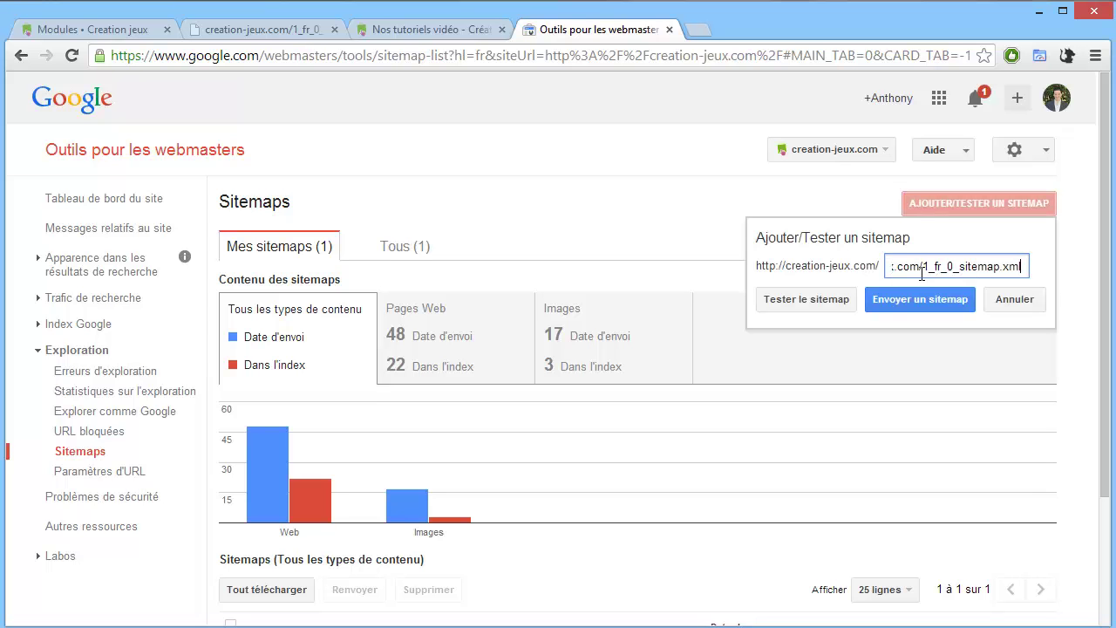
key("ctrl+a")
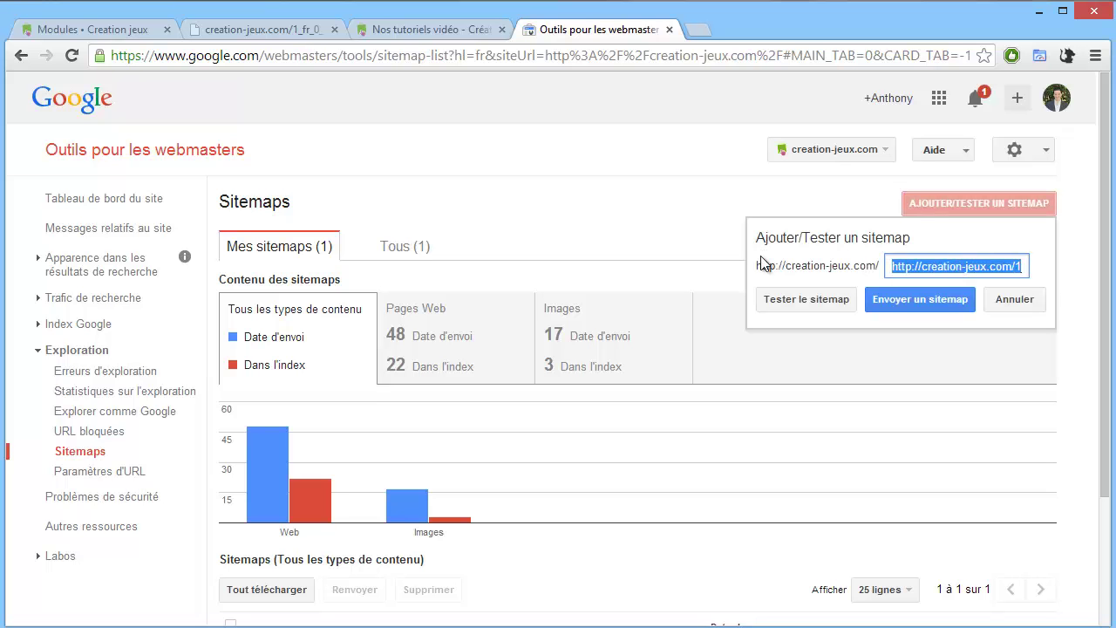
type("1_fr_0_sitemap.xml")
left_click(933, 304)
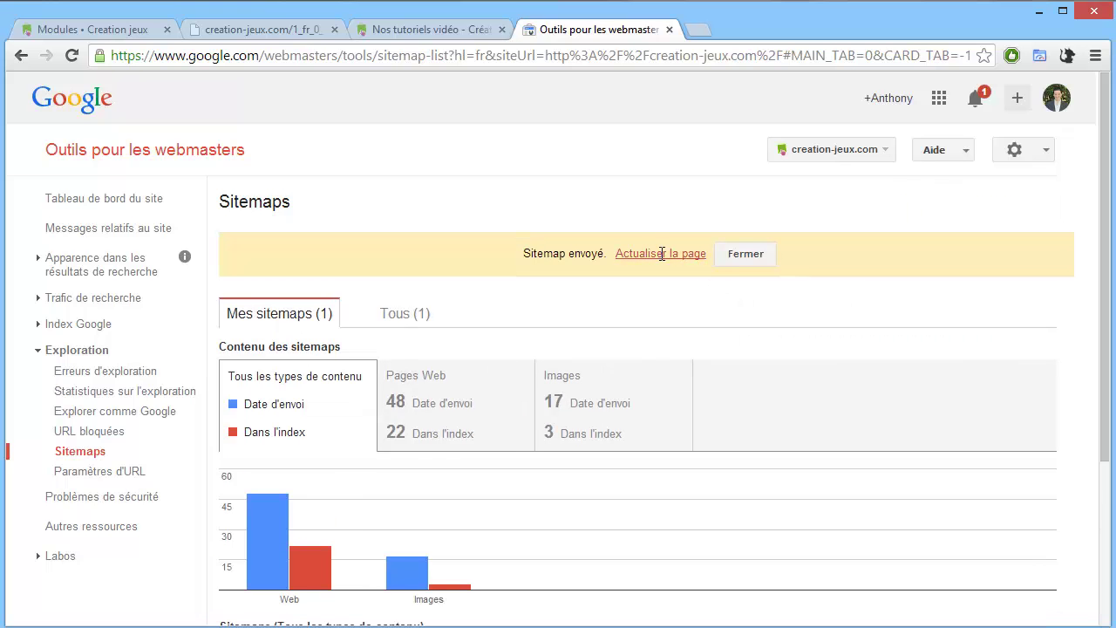
left_click(661, 253)
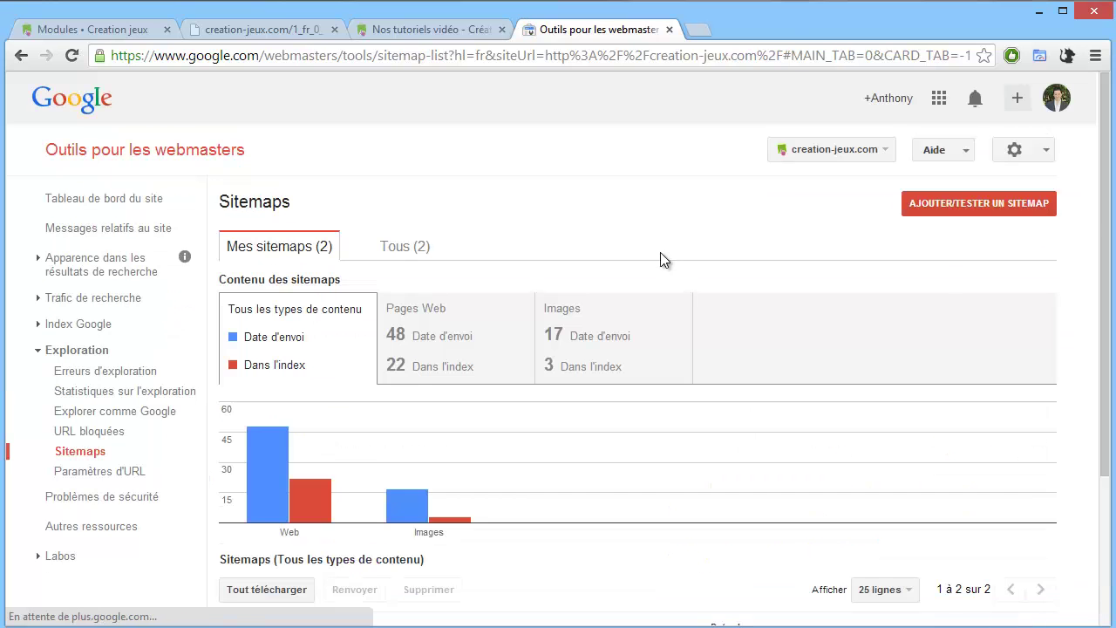
Delete the old sitemap /fr_0_sitemap.xml from the sitemap list and dismiss the deletion dialog.
scroll(386, 211, "down", 2)
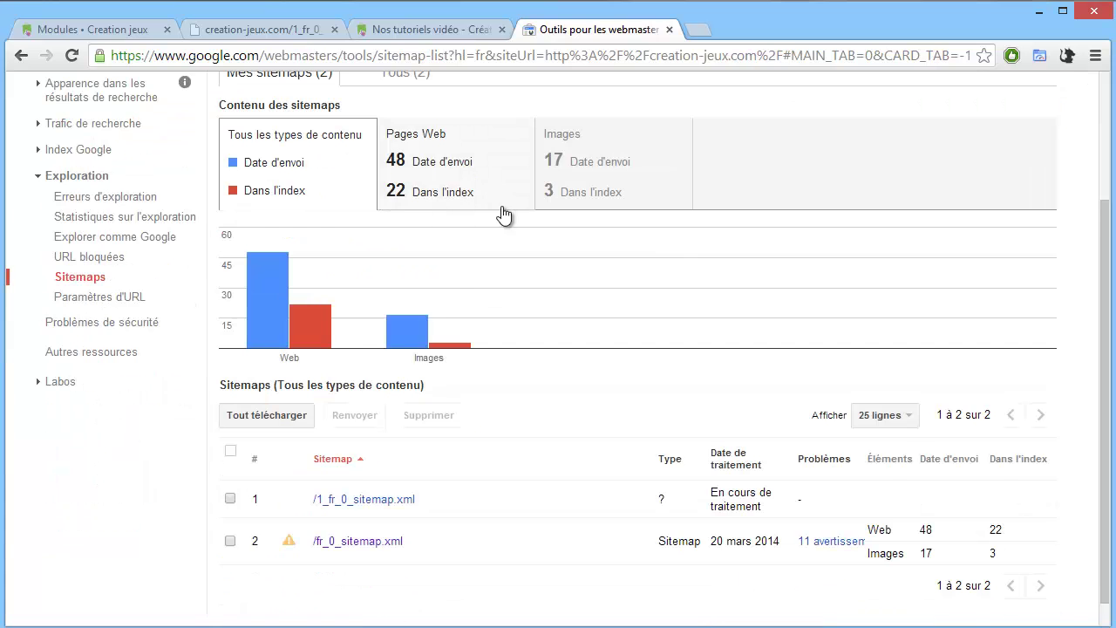
scroll(548, 247, "down", 1)
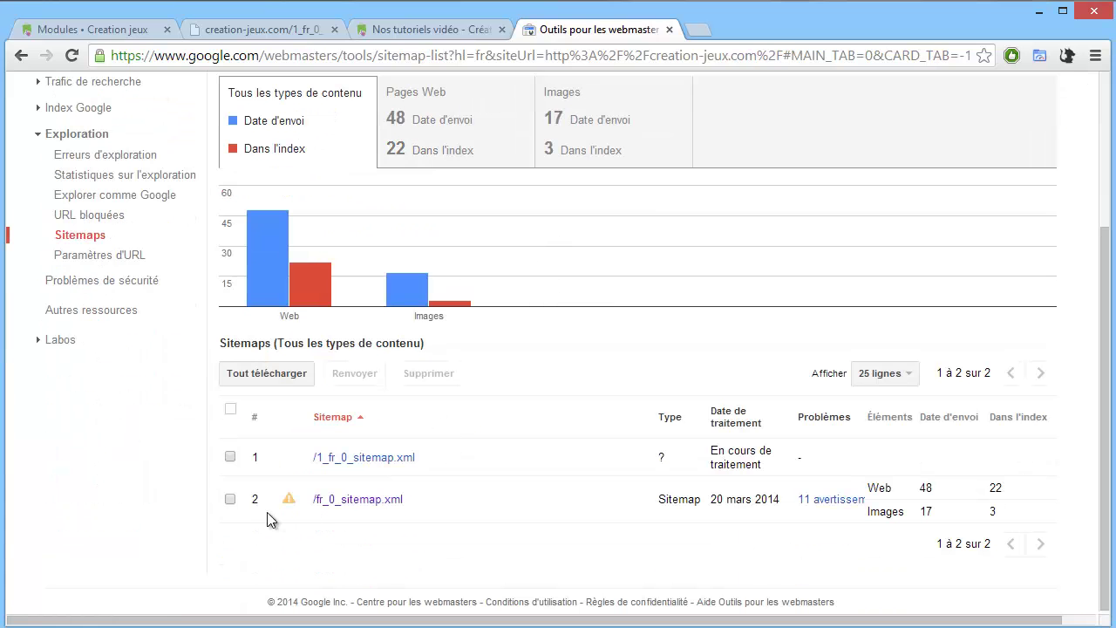
left_click(231, 499)
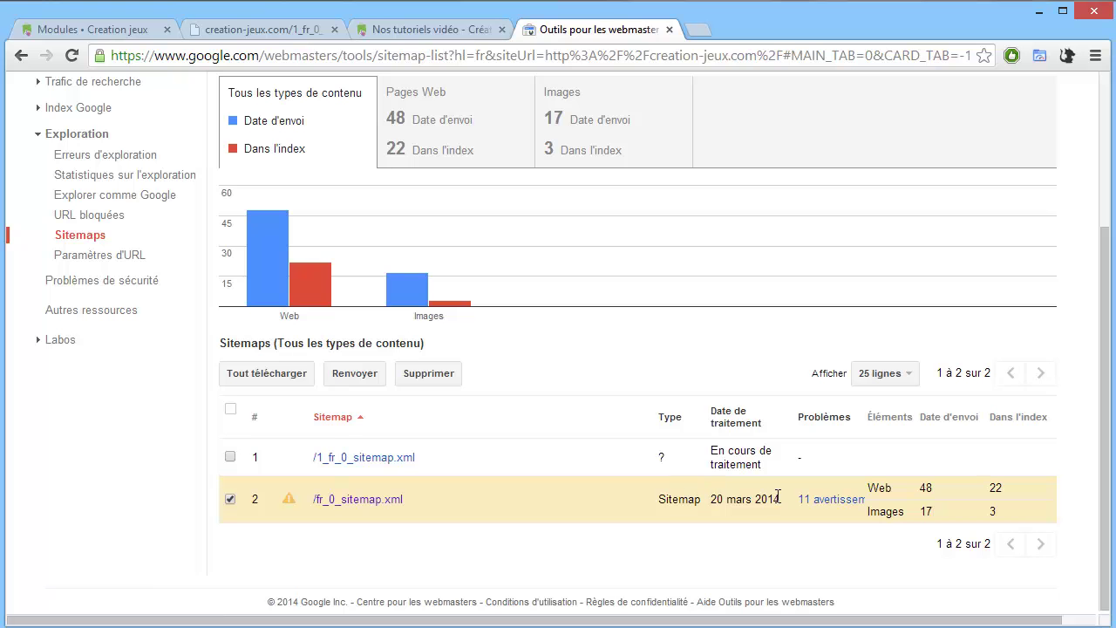
left_click(433, 379)
left_click(407, 384)
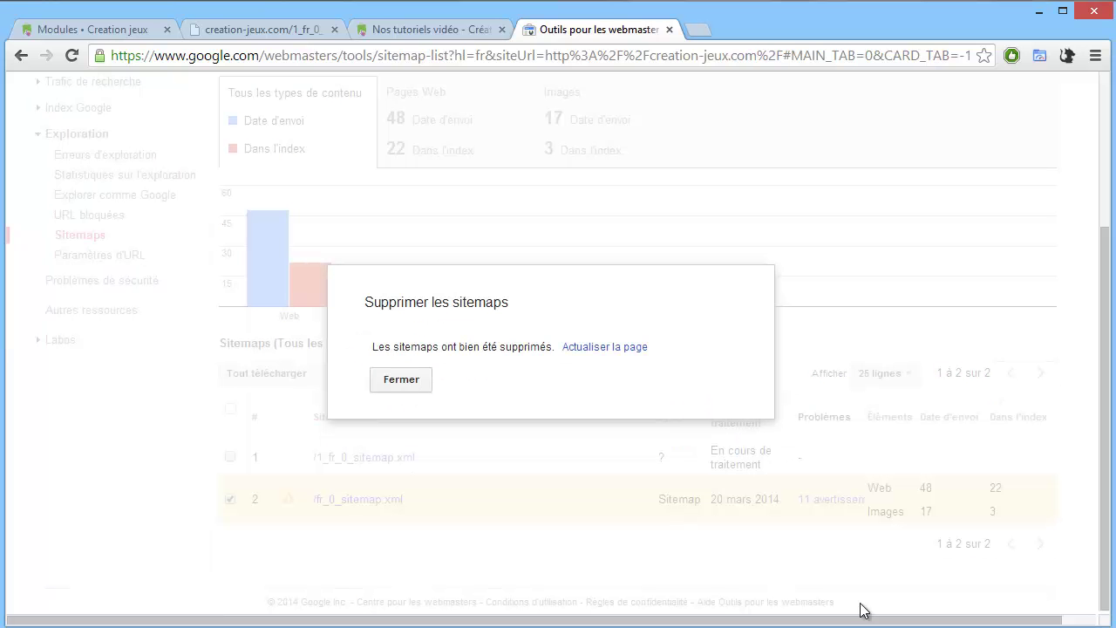
left_click(407, 388)
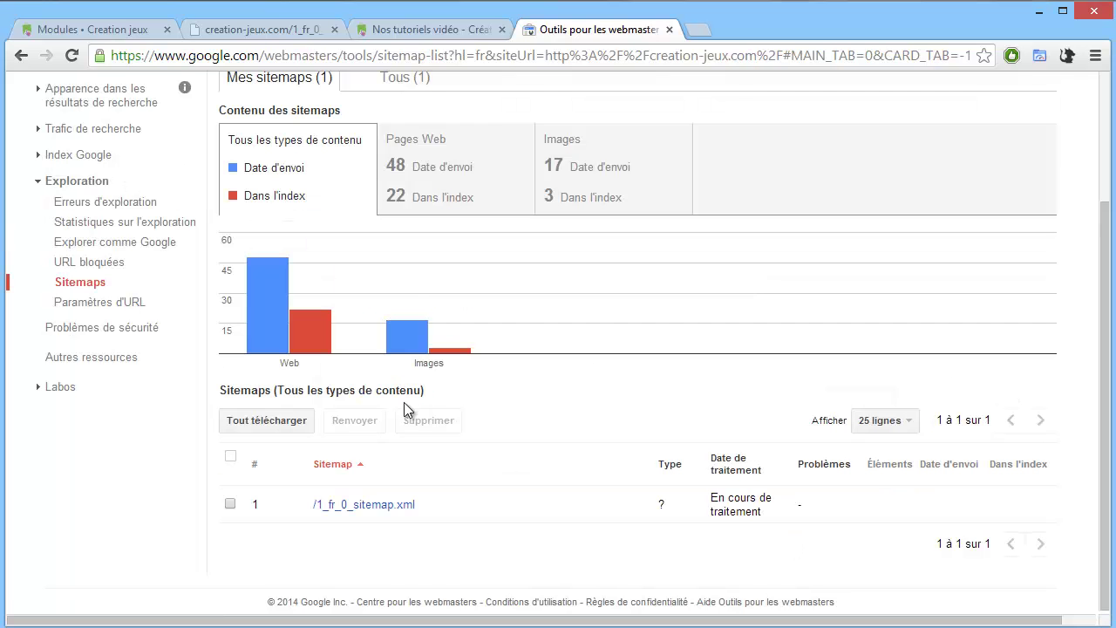
Examine the sitemap content chart comparing submitted and indexed web pages and images.
scroll(384, 470, "up", 2)
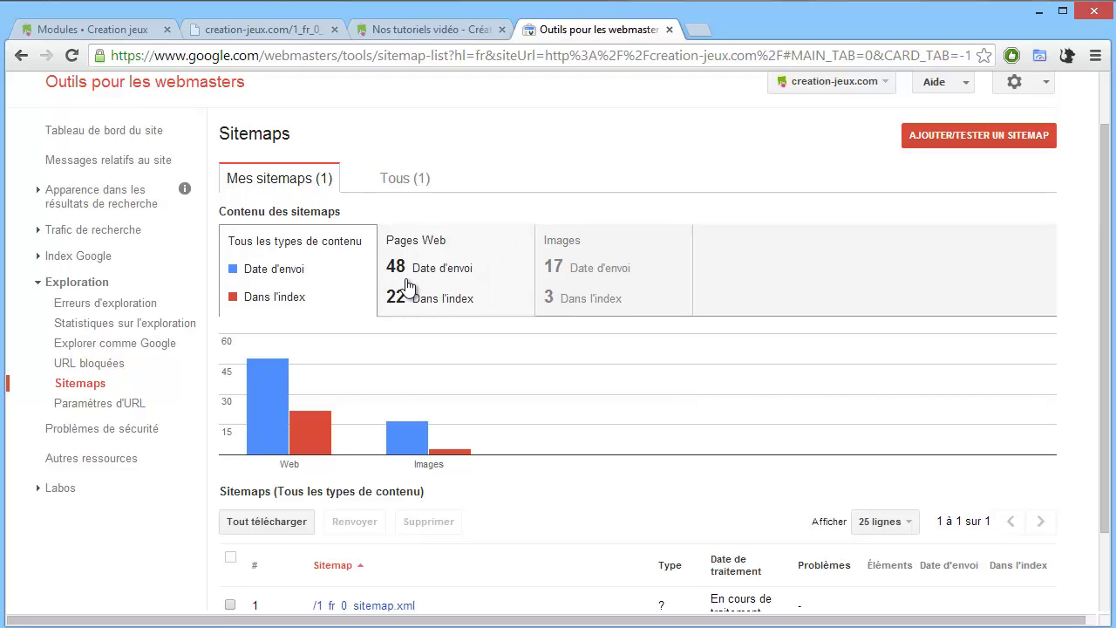
mouse_move(278, 370)
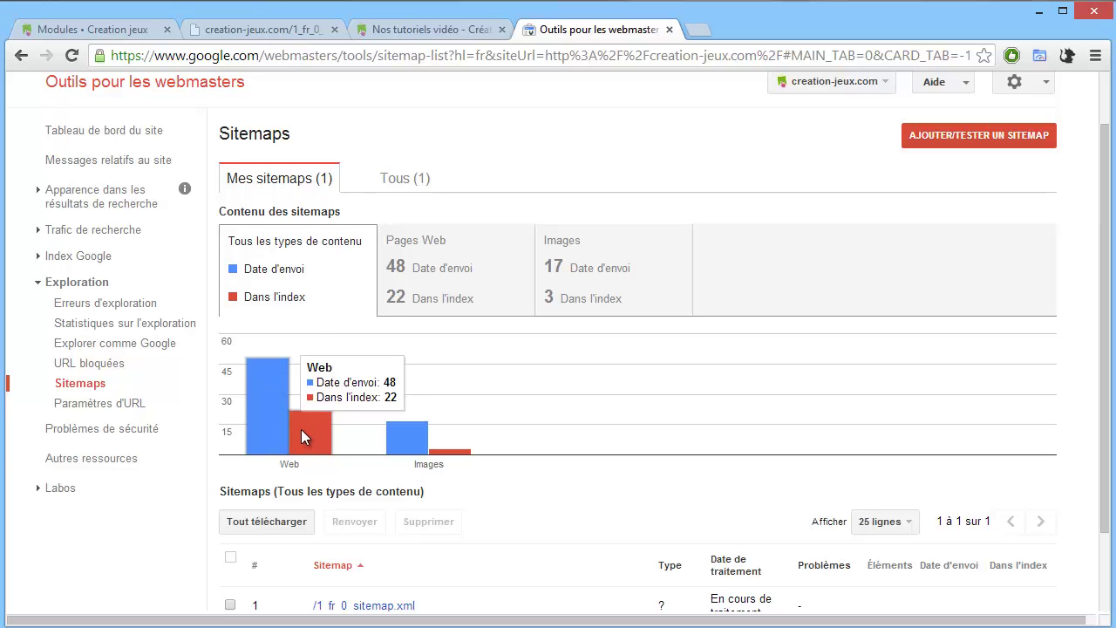
scroll(301, 429, "down", 1)
scroll(322, 415, "up", 2)
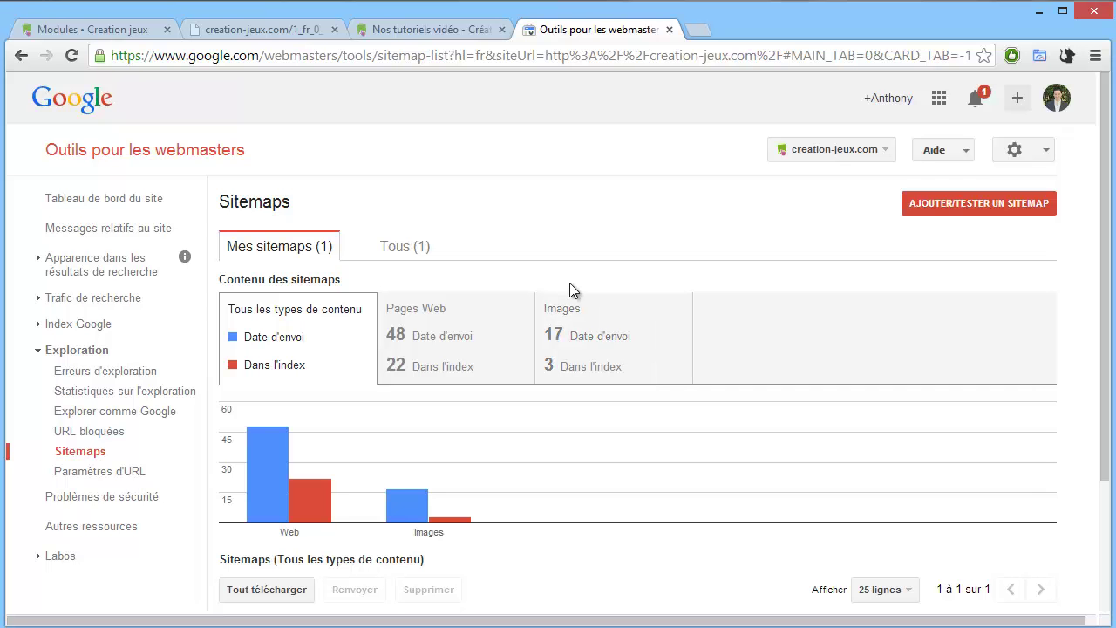
mouse_move(339, 399)
Close the webmaster tools page and the sitemap file page, and return to the PrestaShop back office.
left_click(432, 31)
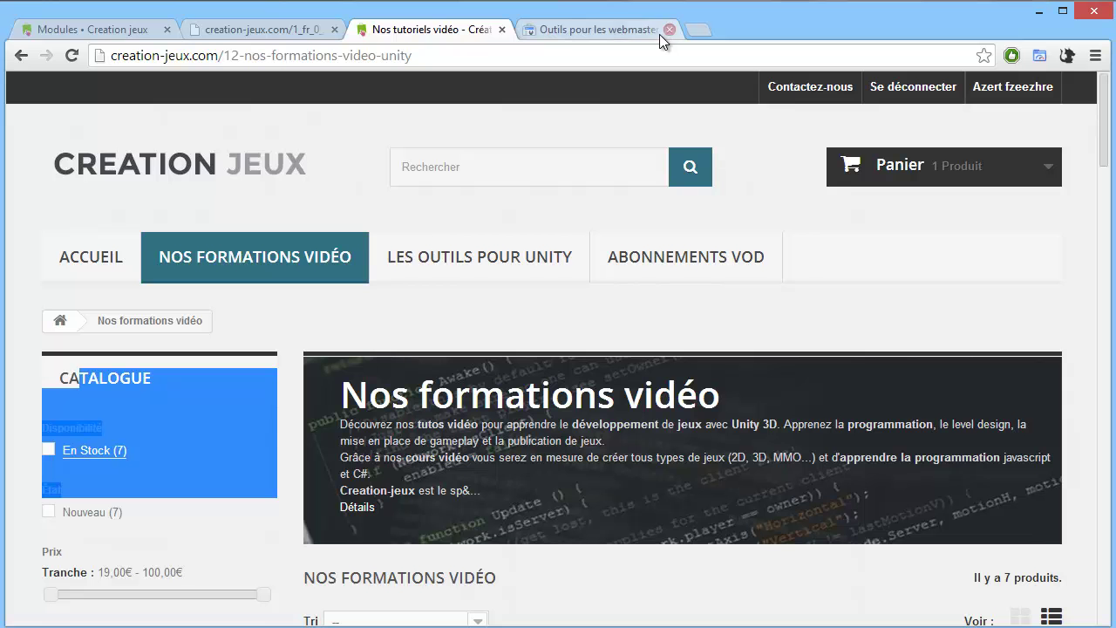
left_click(667, 31)
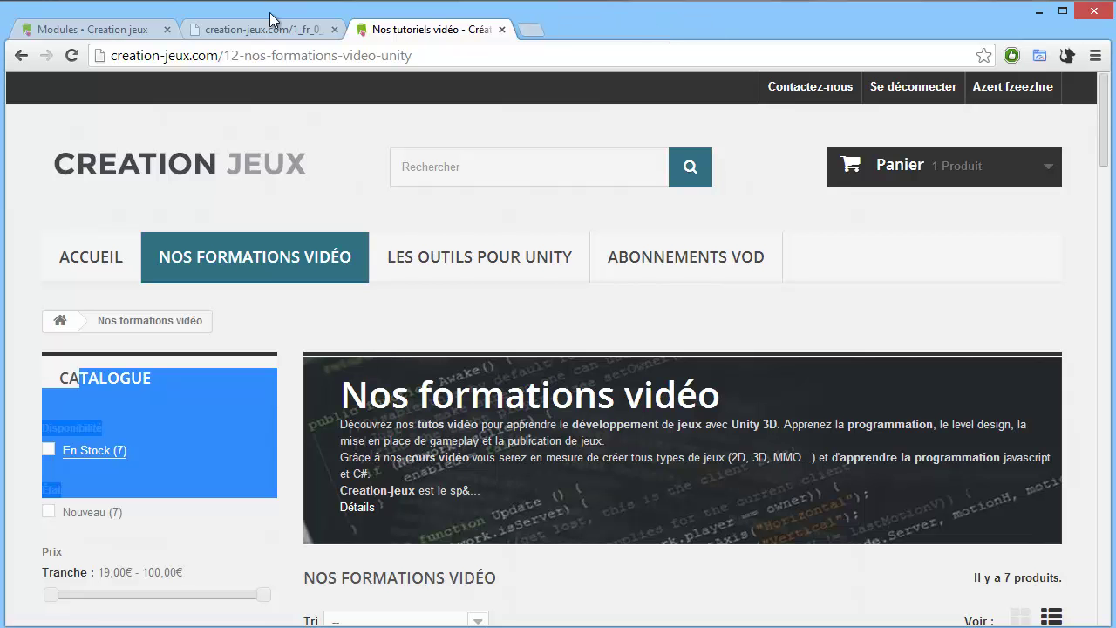
left_click(324, 32)
left_click(334, 29)
left_click(69, 21)
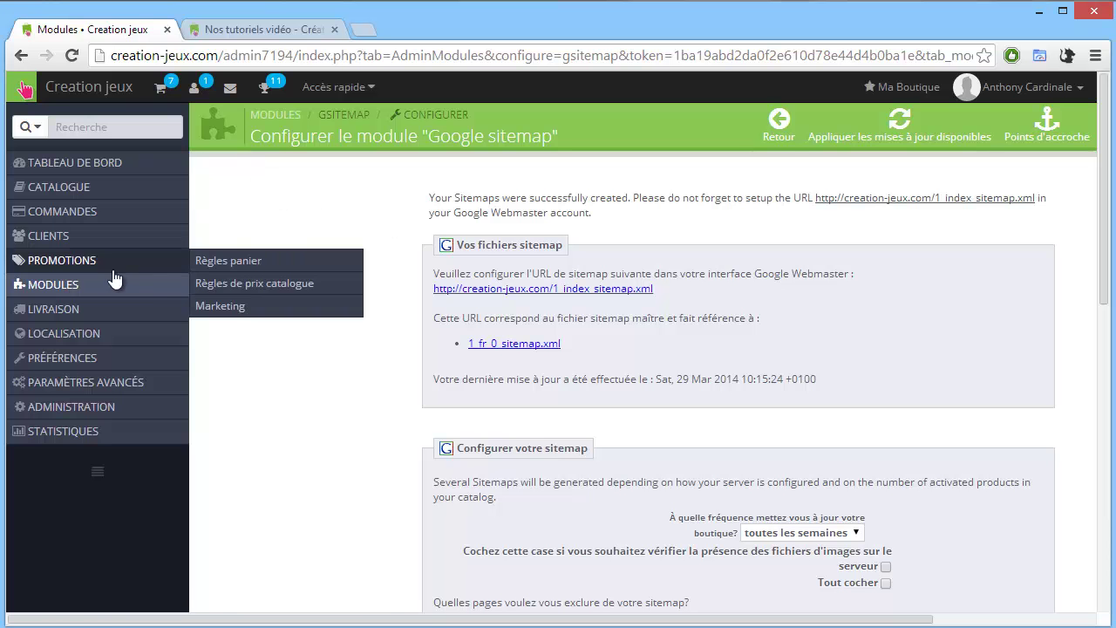
Open the list of modules and filter it to the category "Fonctionnalités Front Office".
left_click(281, 124)
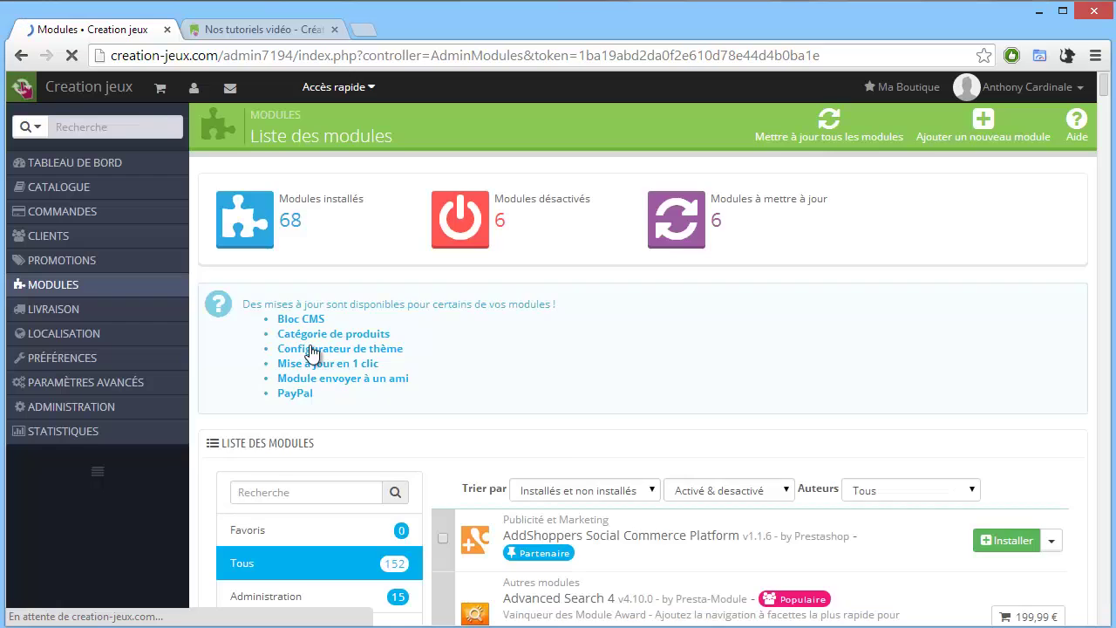
scroll(356, 392, "down", 1)
left_click(296, 396)
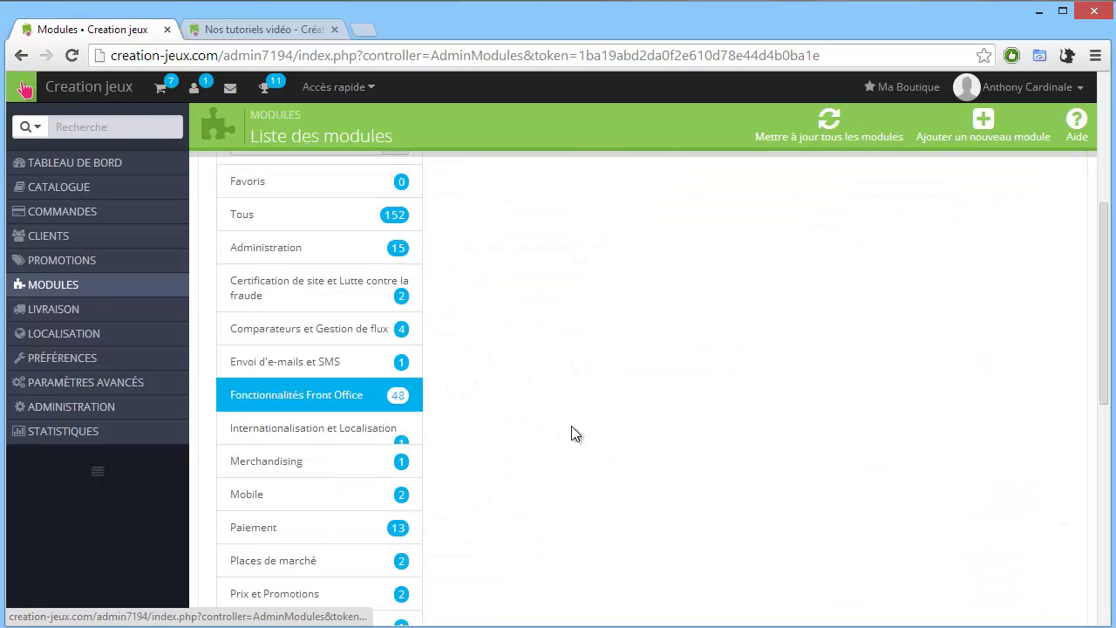
Install the "Vente croisée" module from the front office features and save its default settings.
scroll(580, 423, "down", 2)
scroll(580, 415, "down", 15)
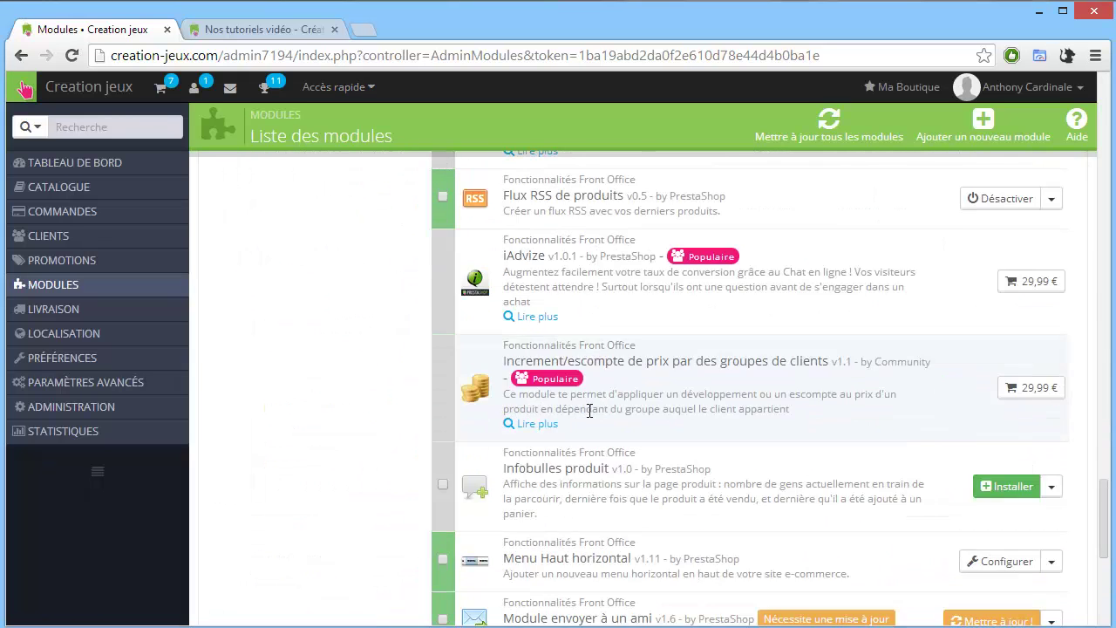
scroll(591, 407, "up", 10)
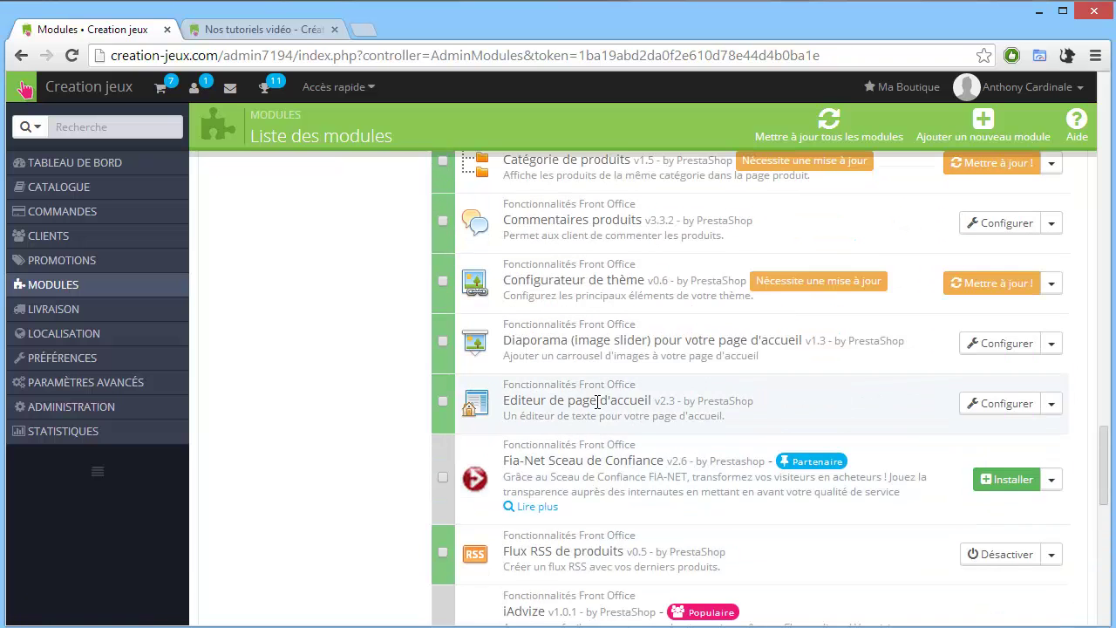
scroll(596, 401, "down", 3)
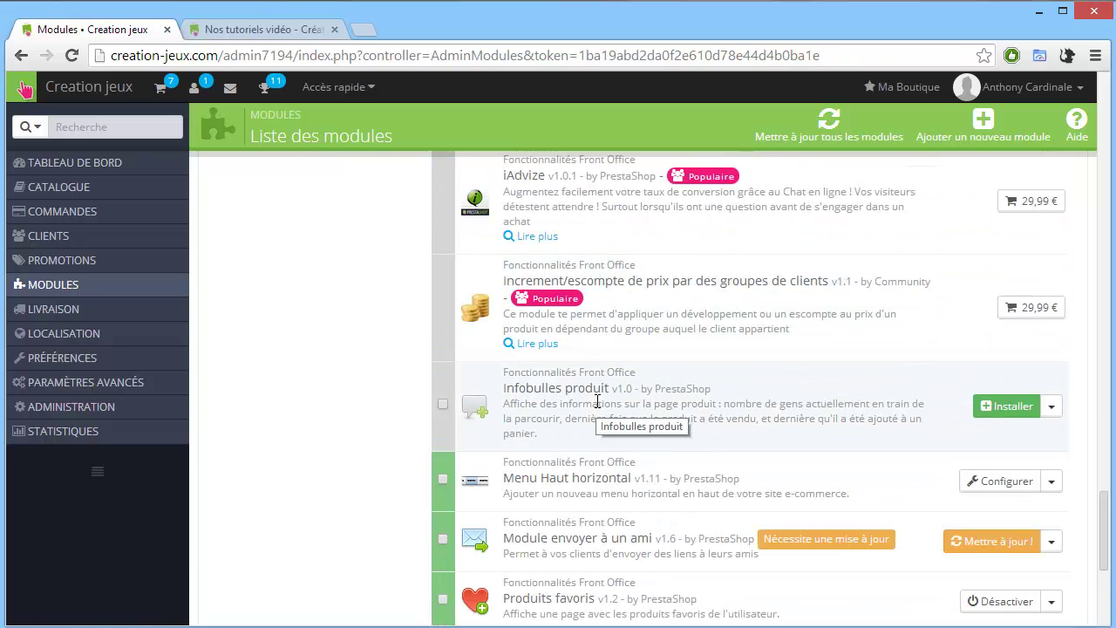
scroll(563, 388, "up", 2)
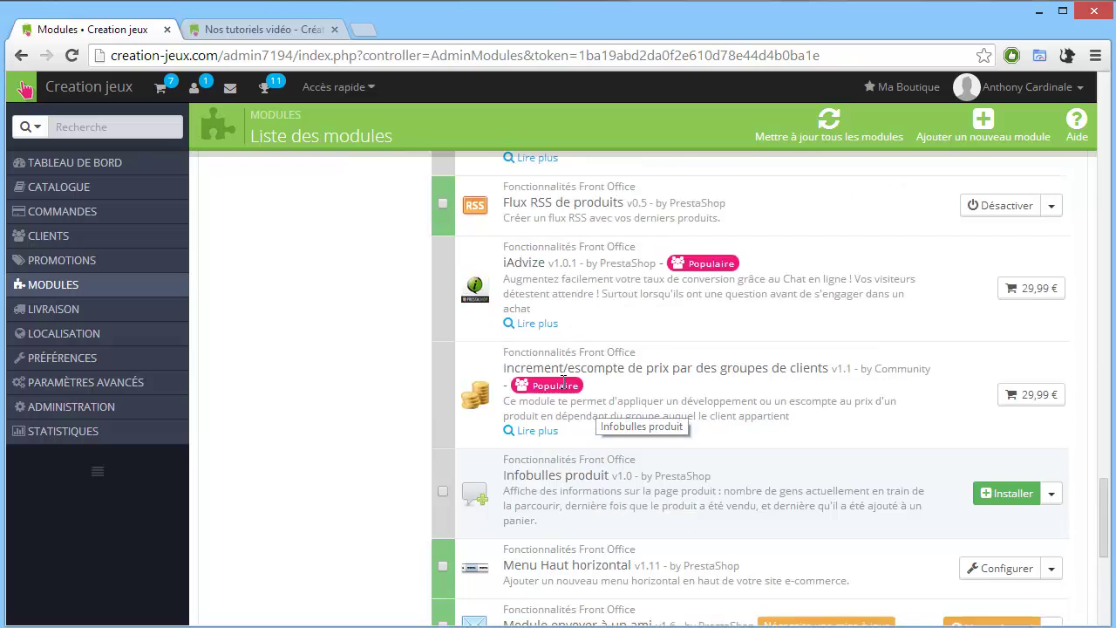
scroll(597, 376, "up", 3)
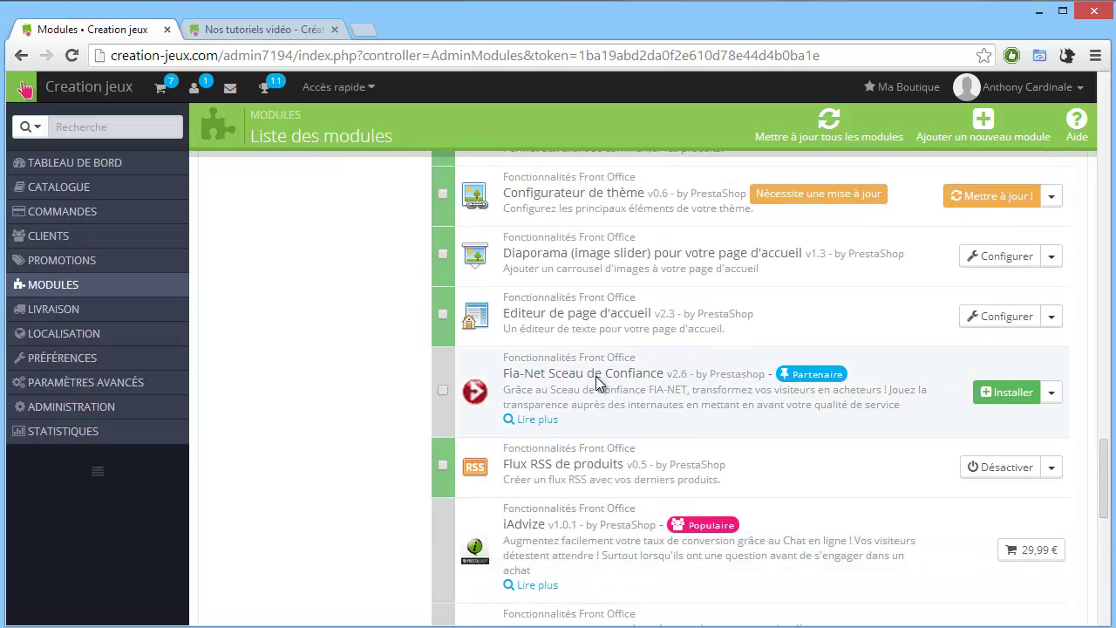
scroll(597, 376, "down", 3)
scroll(596, 376, "down", 5)
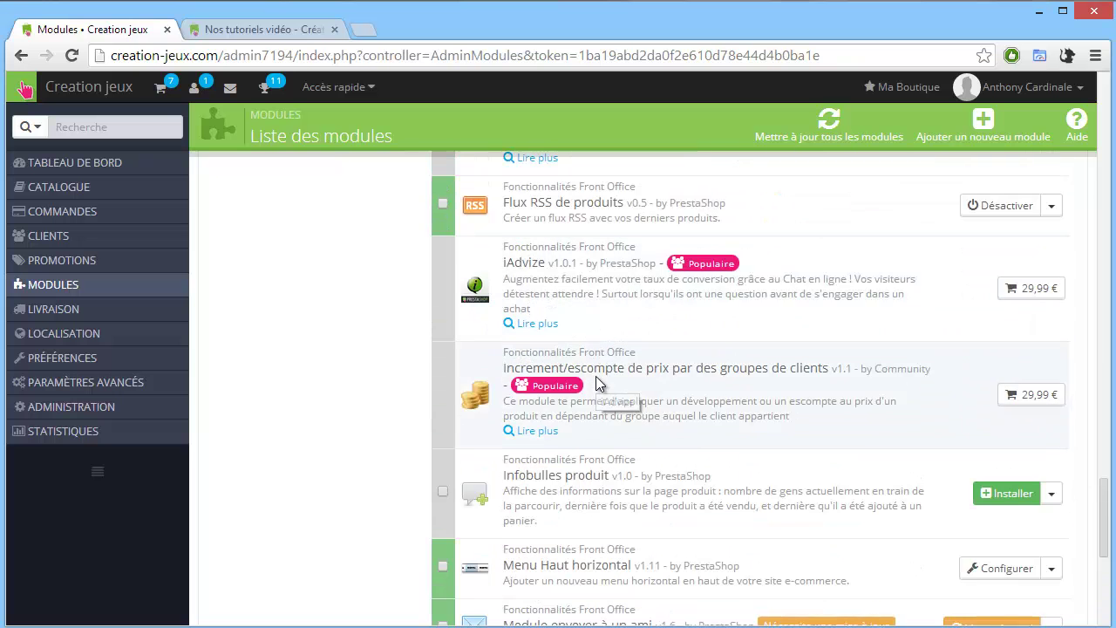
scroll(596, 376, "down", 1)
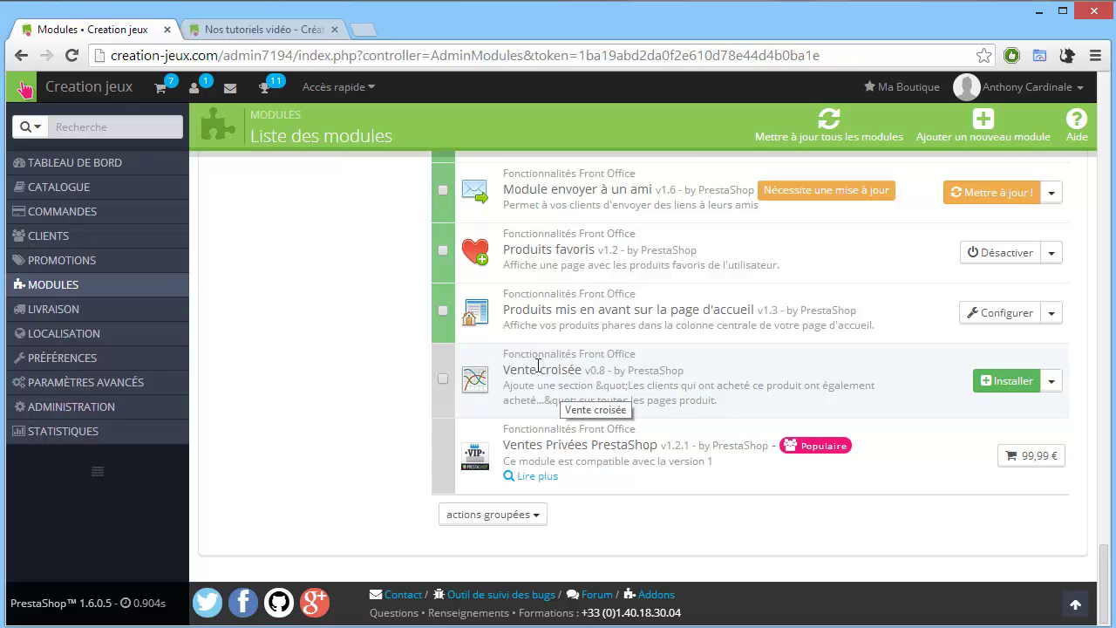
left_click(1001, 383)
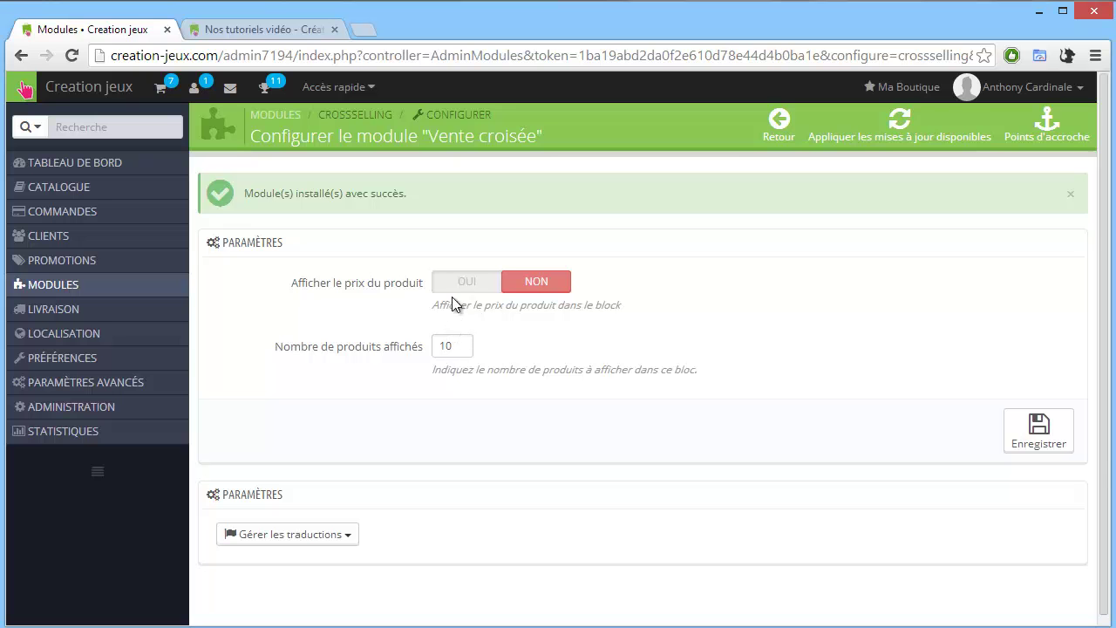
scroll(686, 355, "down", 1)
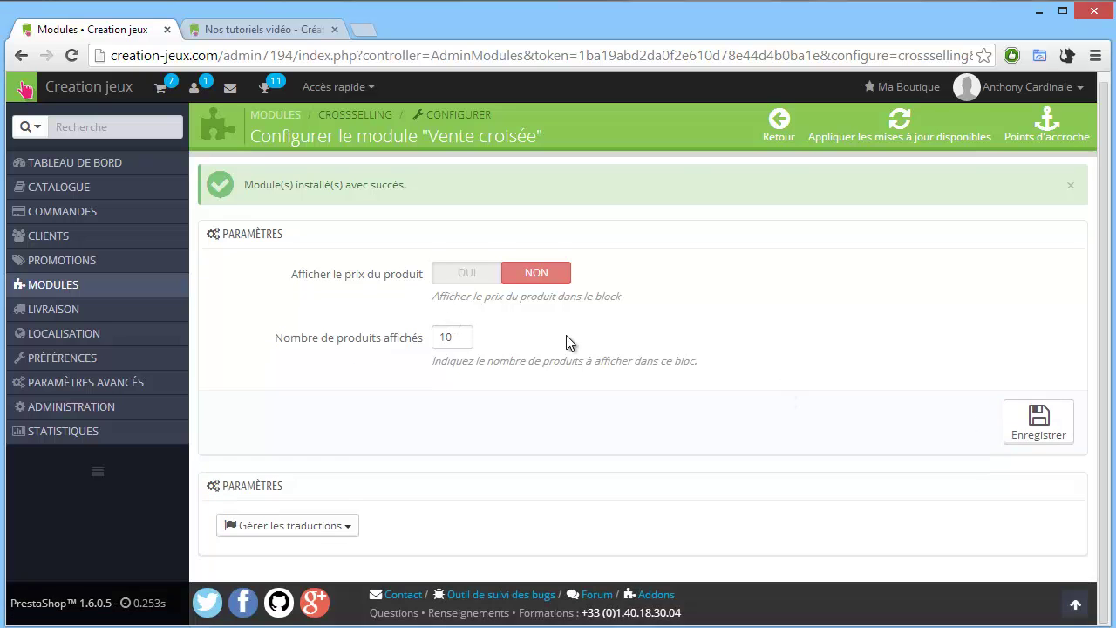
left_click(1029, 422)
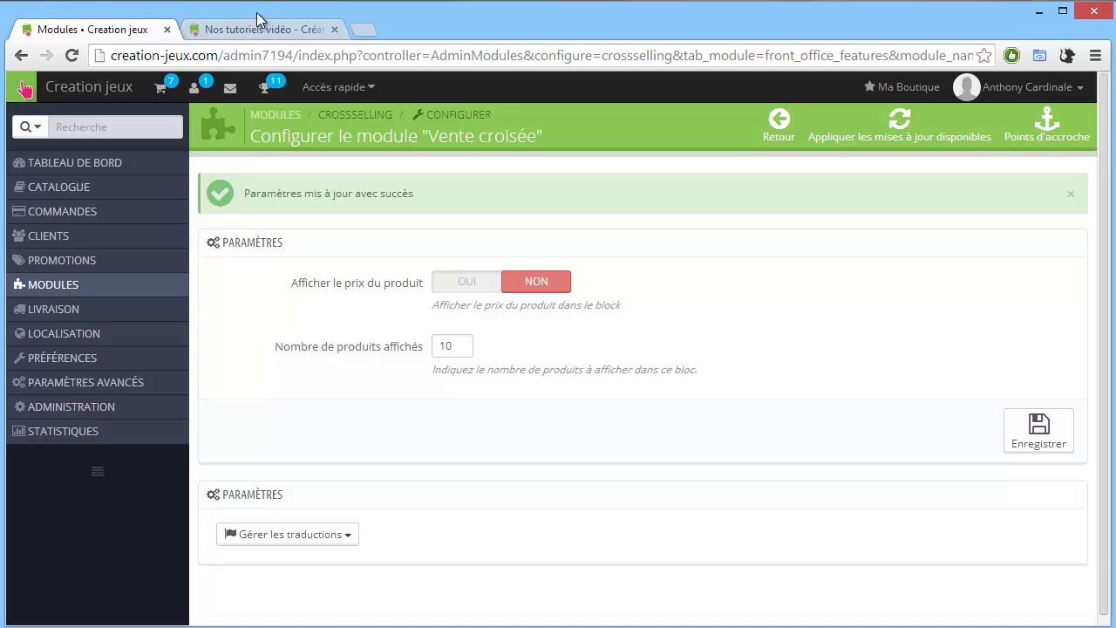
Switch to the shop's video training category and open the product "Créer des jeux multijoueurs".
left_click(254, 26)
scroll(279, 139, "down", 6)
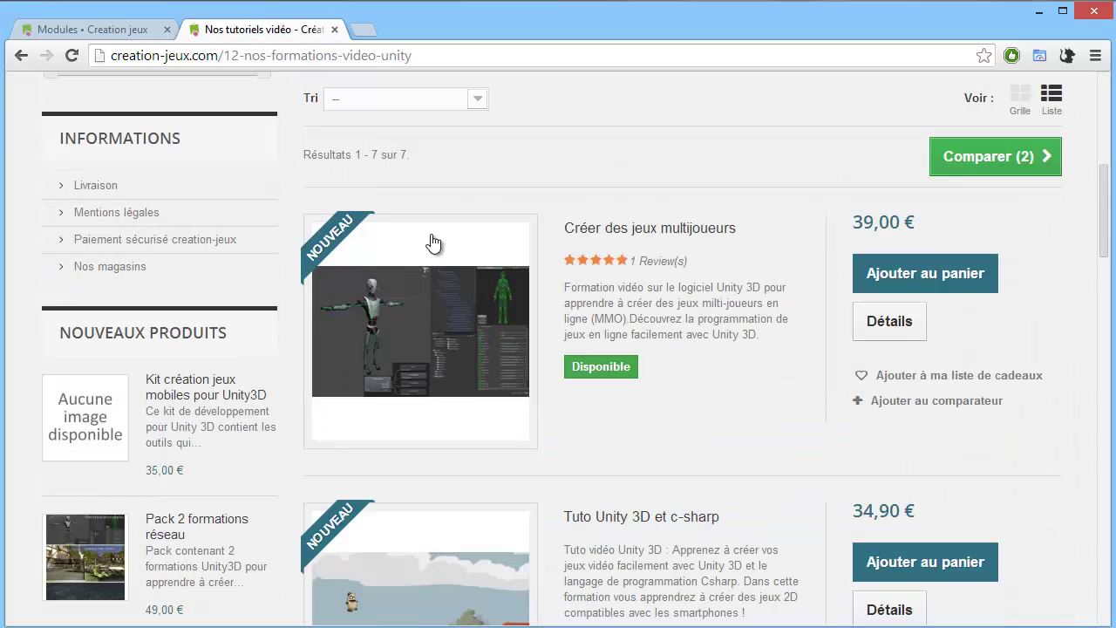
left_click(505, 310)
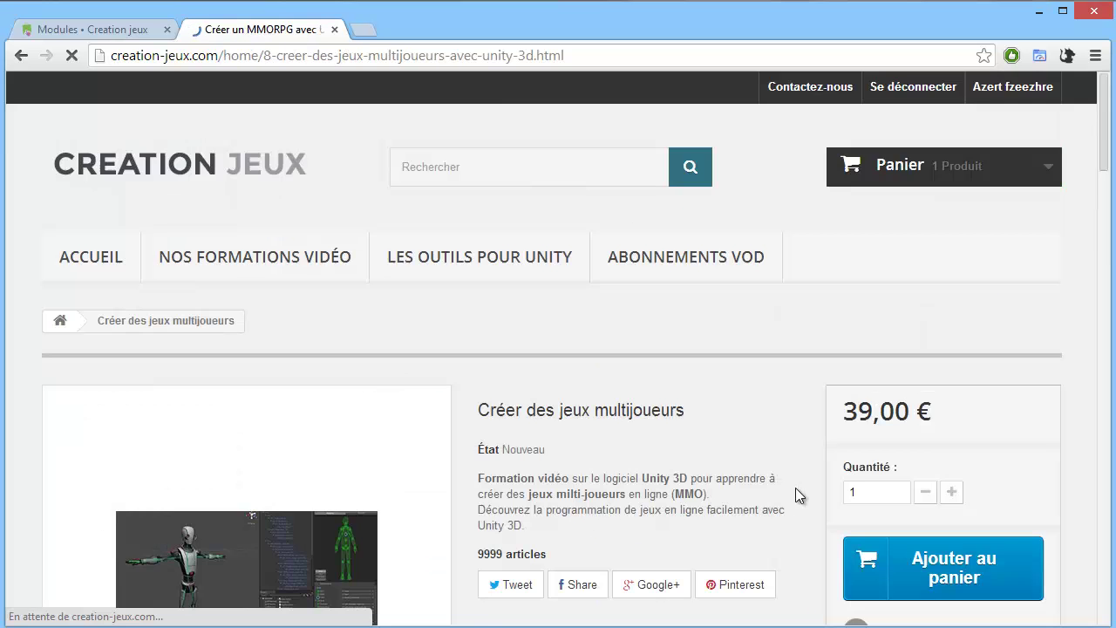
Examine the product page's sections, from the quantity discount to the reviews and related products, for the cross-selling block.
scroll(707, 457, "down", 2)
scroll(707, 460, "down", 8)
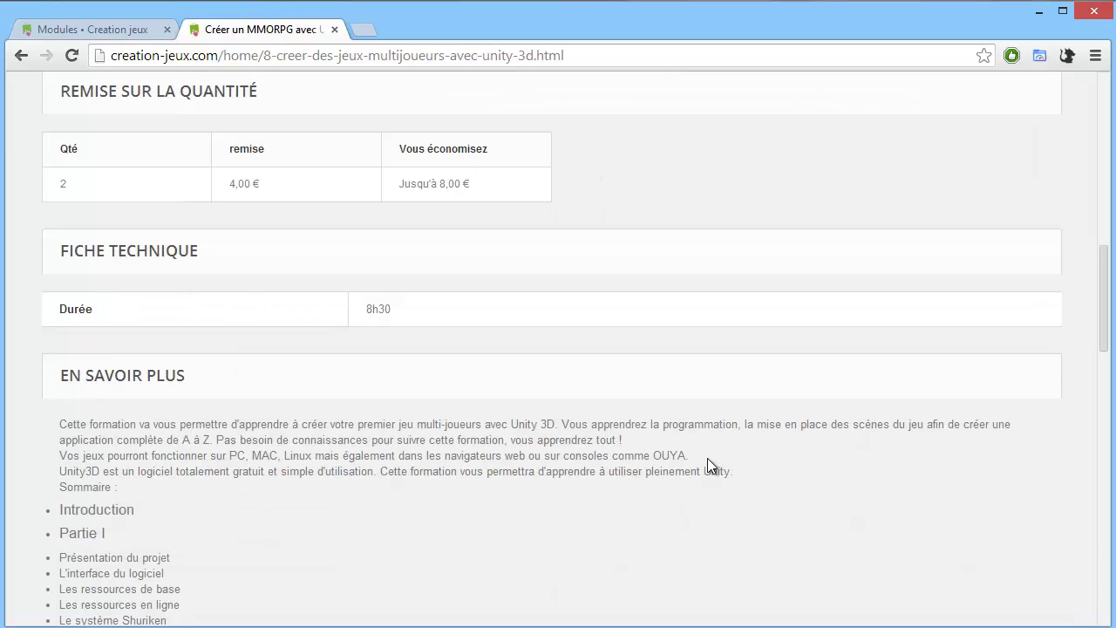
scroll(707, 459, "up", 1)
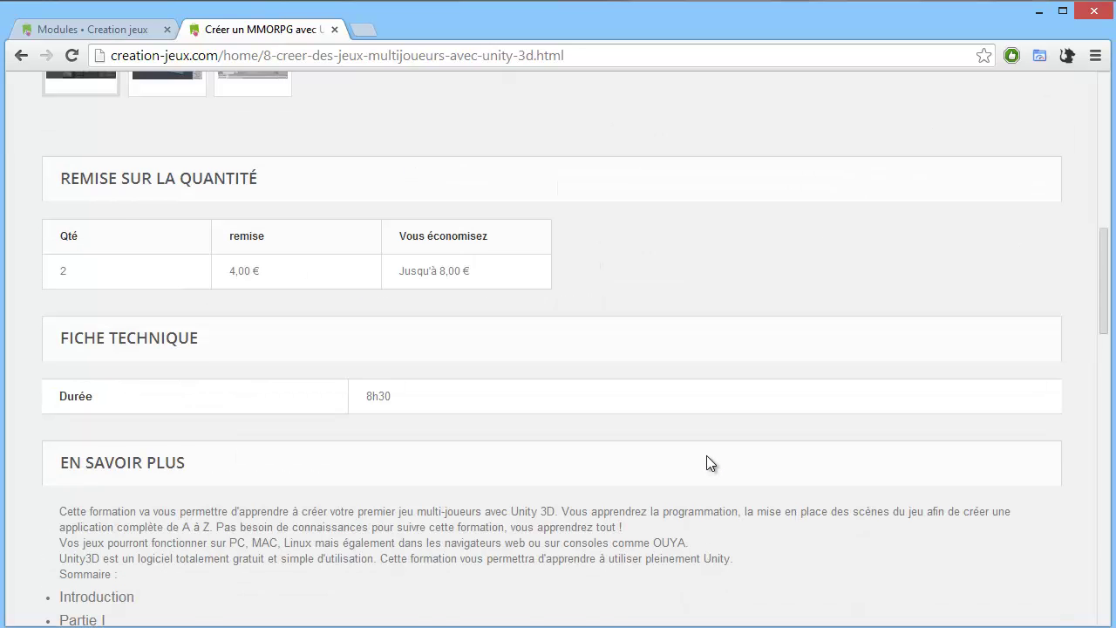
scroll(218, 297, "up", 1)
left_click_drag(58, 261, 189, 280)
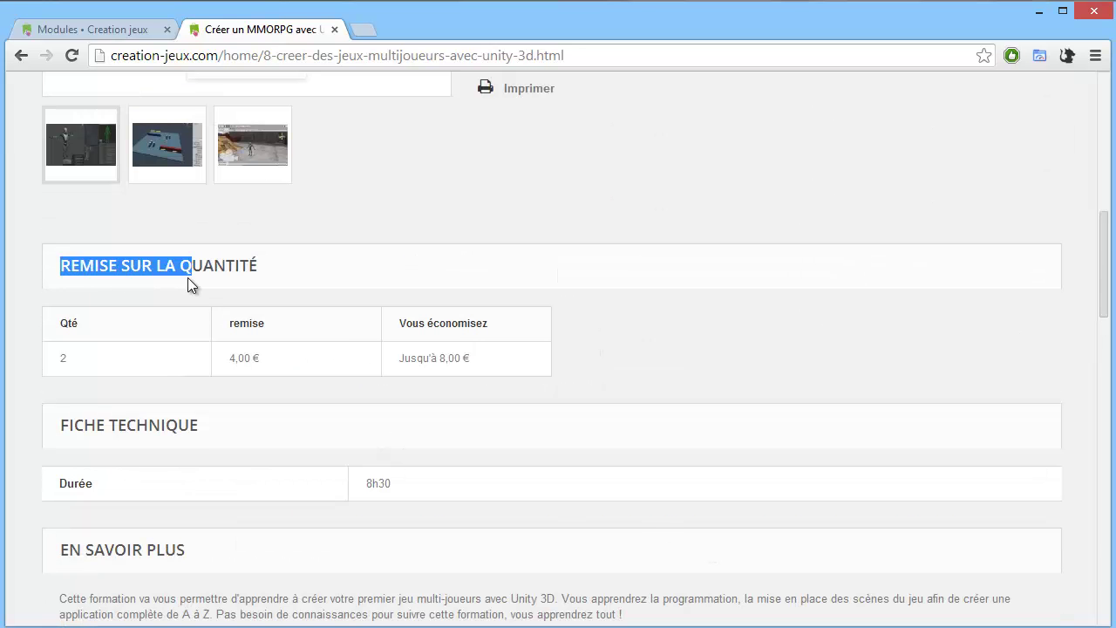
scroll(189, 281, "down", 8)
scroll(189, 274, "down", 6)
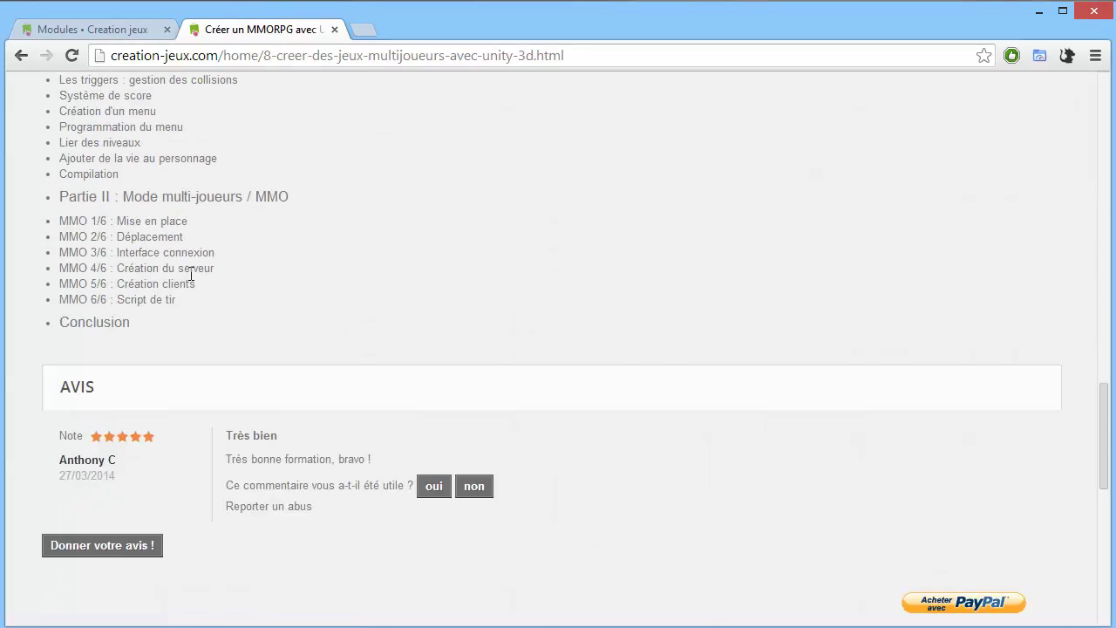
scroll(192, 271, "up", 3)
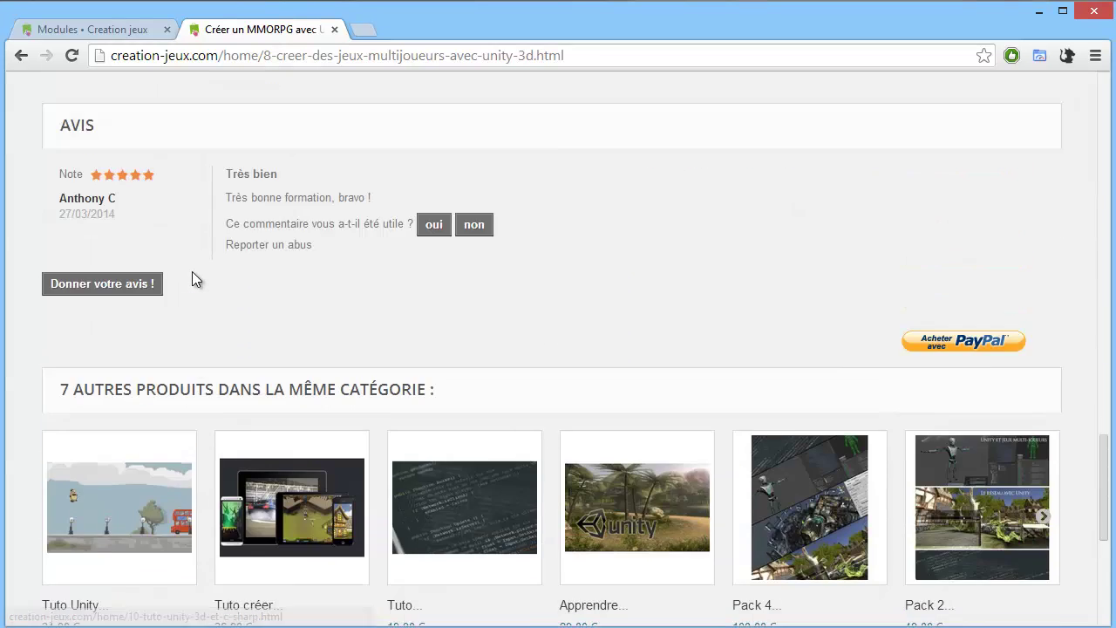
Examine the block of other products in the same category, below the reviews on the product page.
scroll(192, 272, "down", 2)
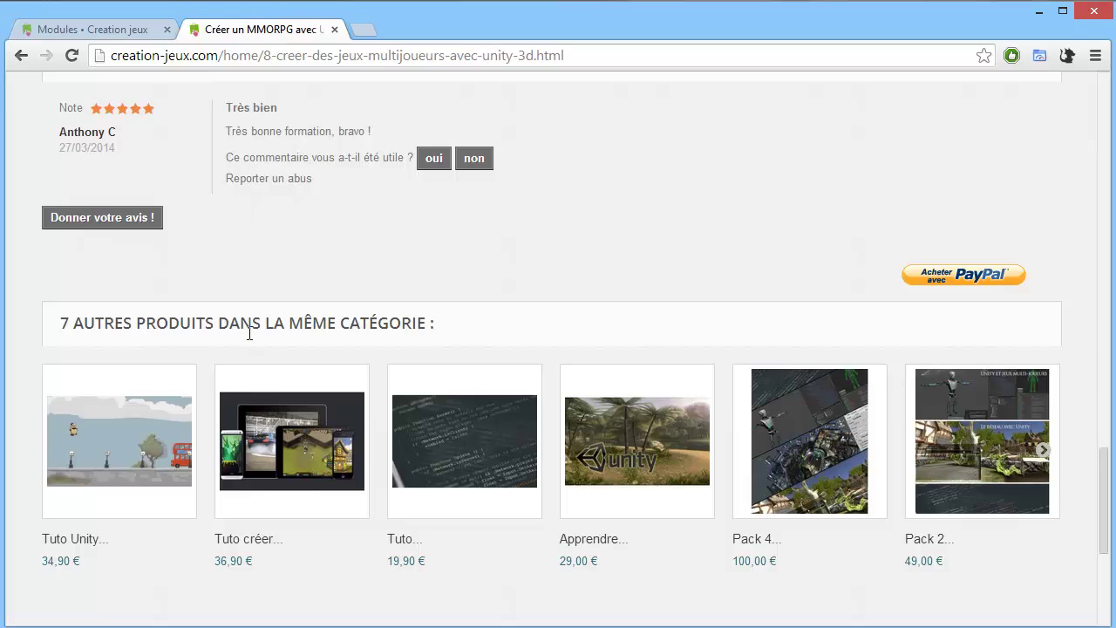
scroll(244, 328, "up", 1)
scroll(243, 325, "down", 1)
left_click_drag(59, 323, 442, 330)
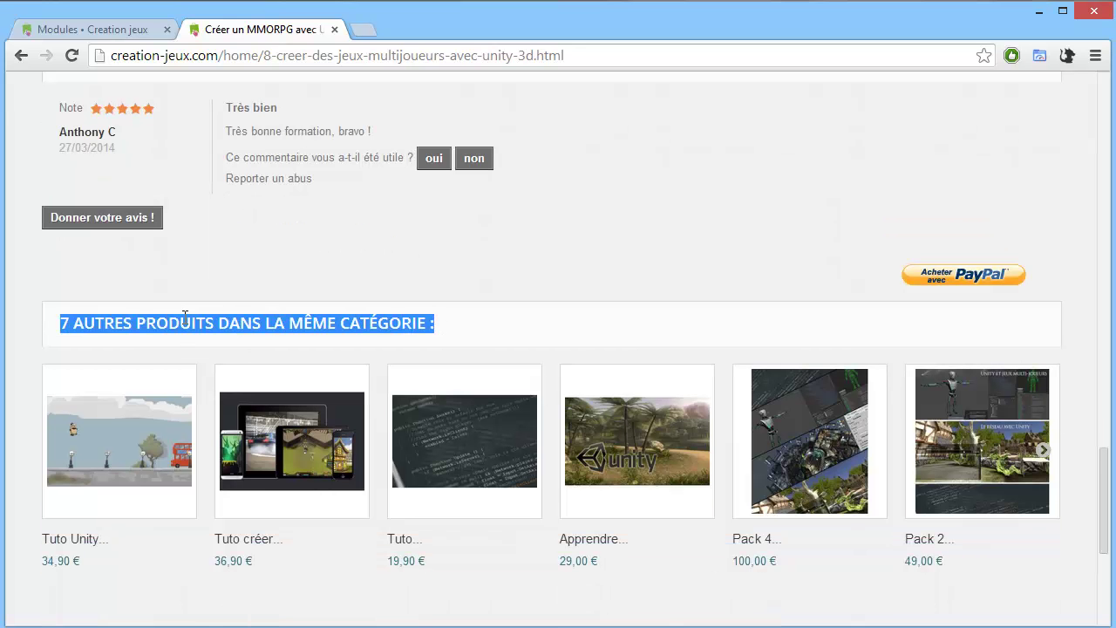
scroll(185, 317, "down", 1)
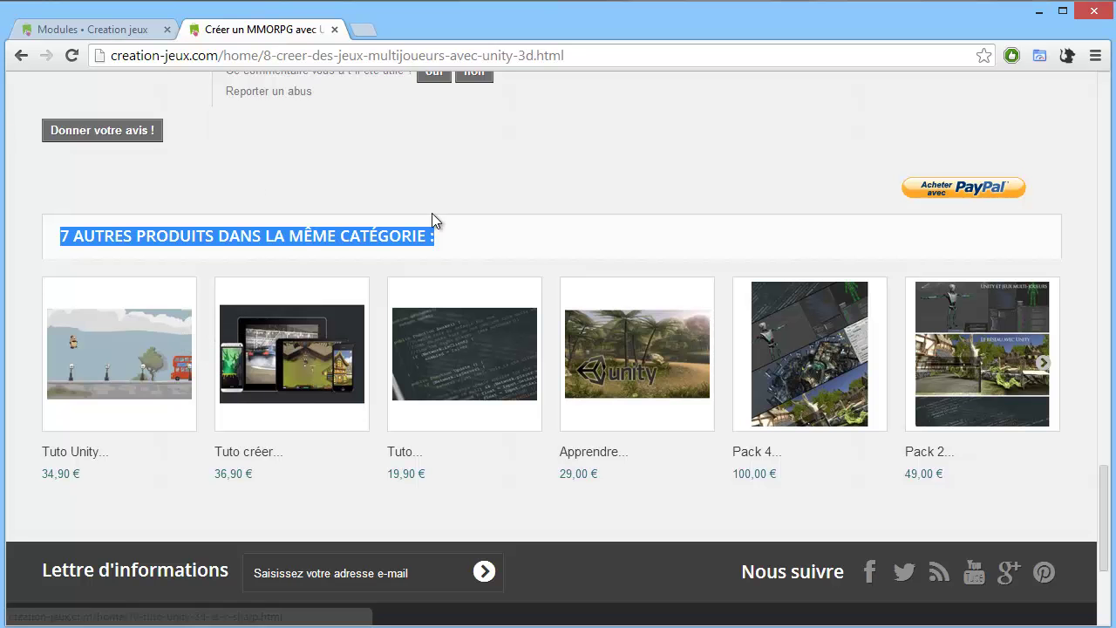
left_click(457, 229)
left_click_drag(436, 237, 54, 237)
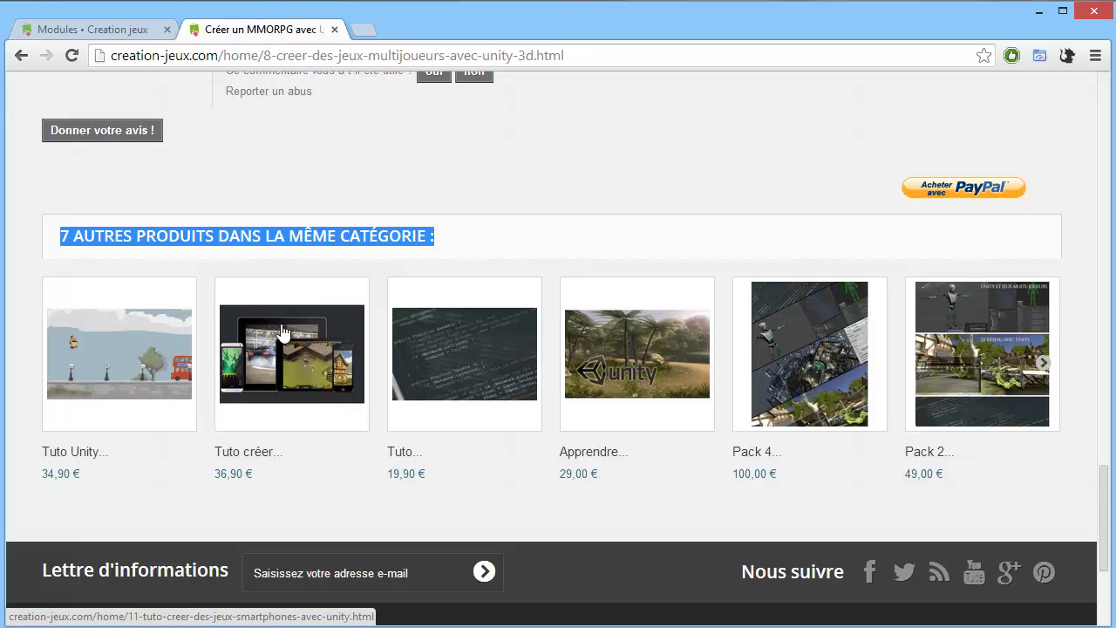
left_click(482, 246)
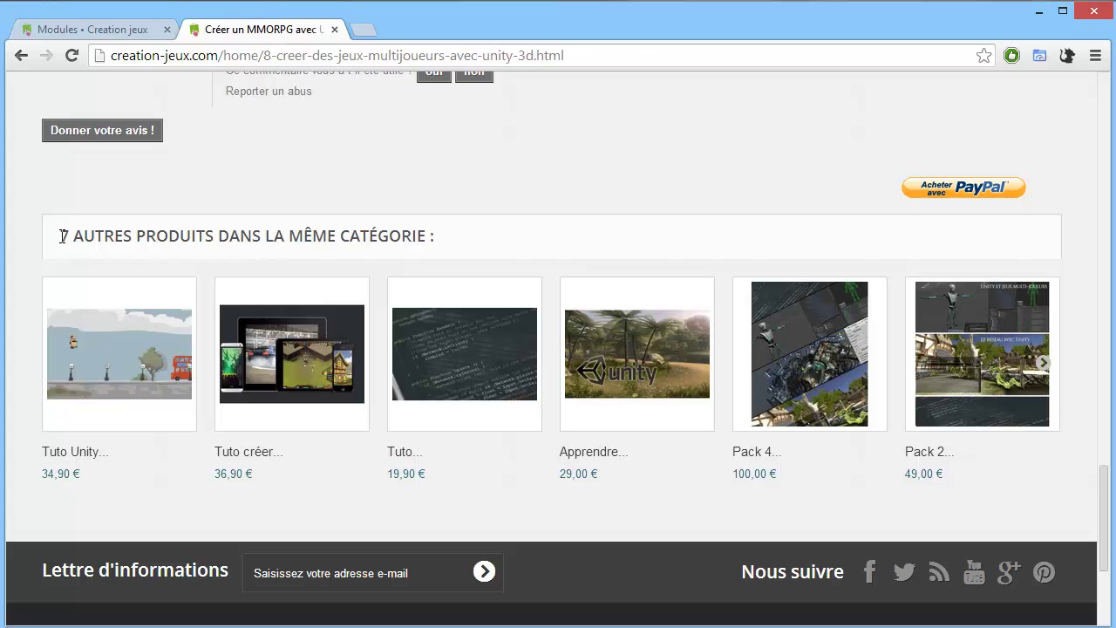
left_click_drag(89, 231, 440, 241)
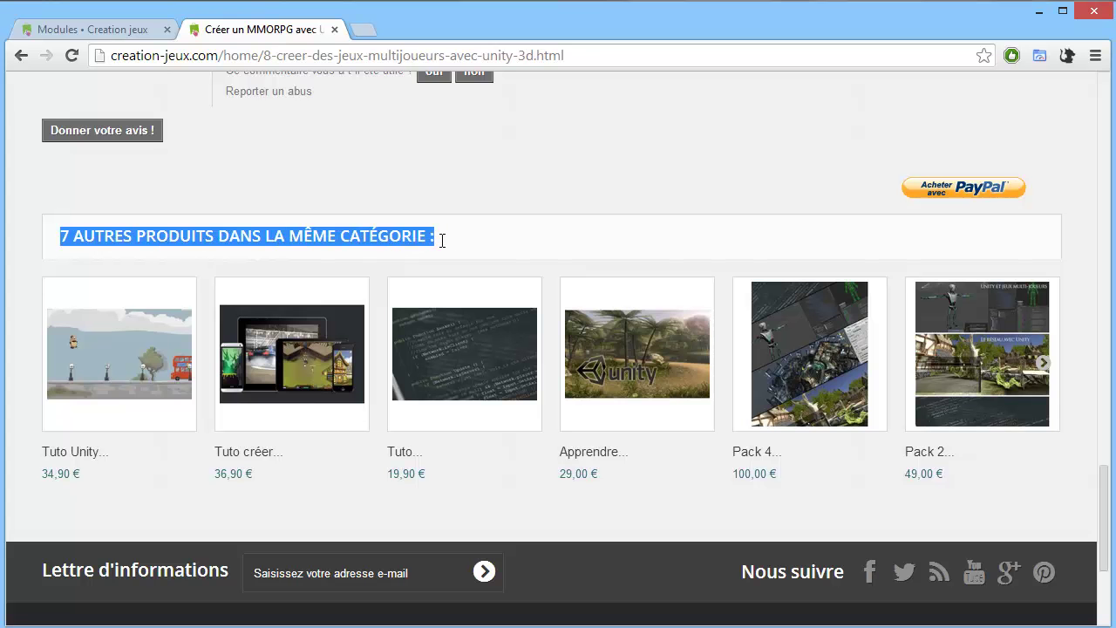
left_click_drag(597, 258, 490, 217)
Return to the list of modules in the shop's administration and update the "Vente croisée" module.
left_click(96, 30)
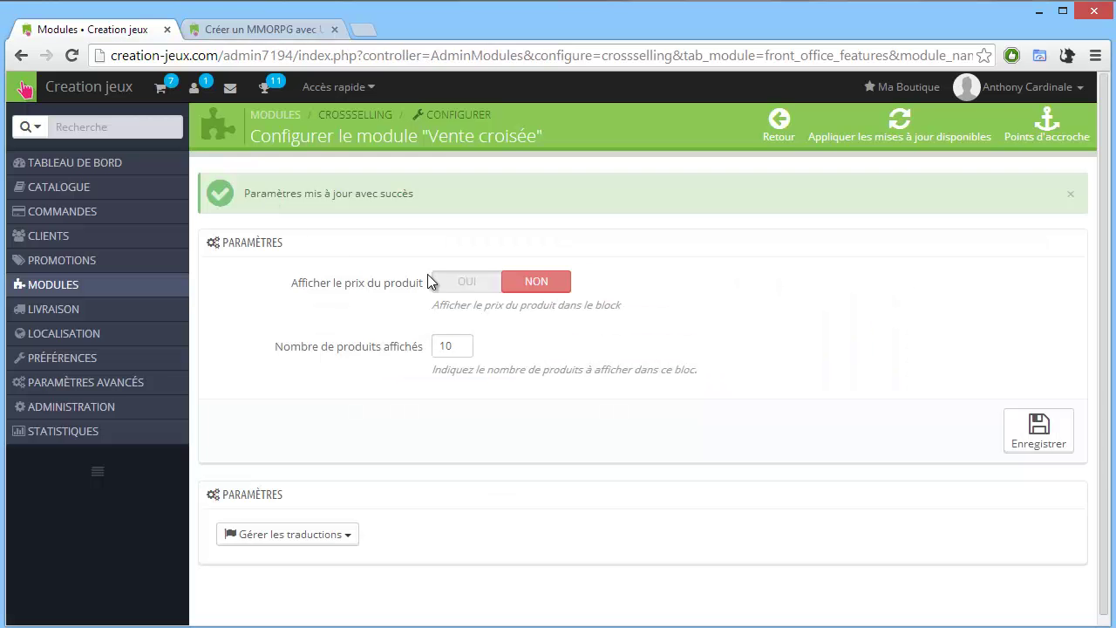
left_click(774, 127)
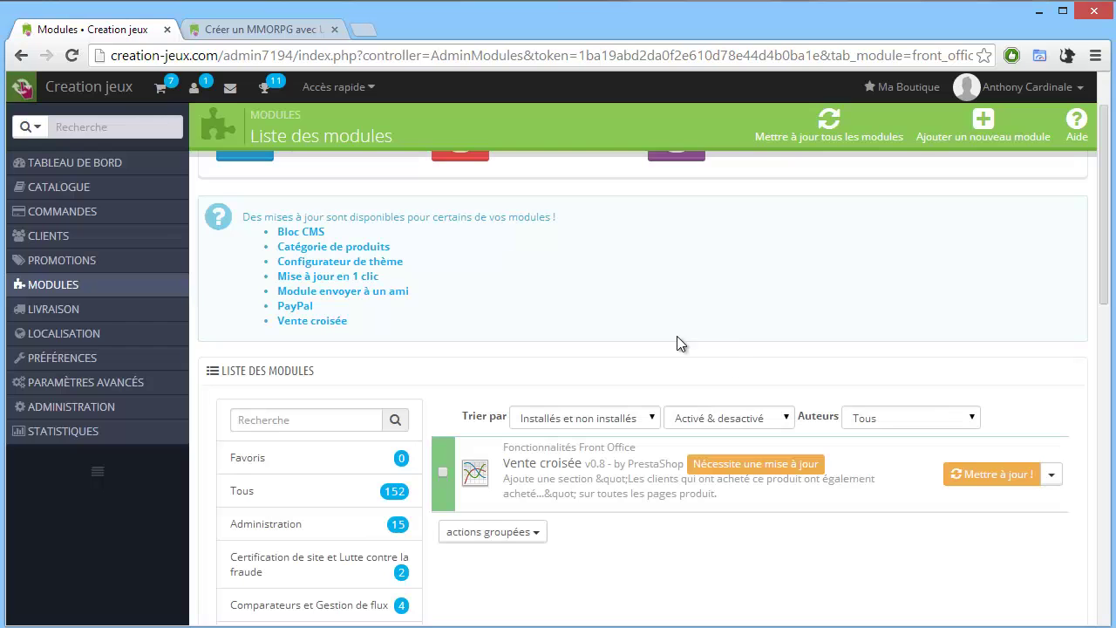
left_click(971, 478)
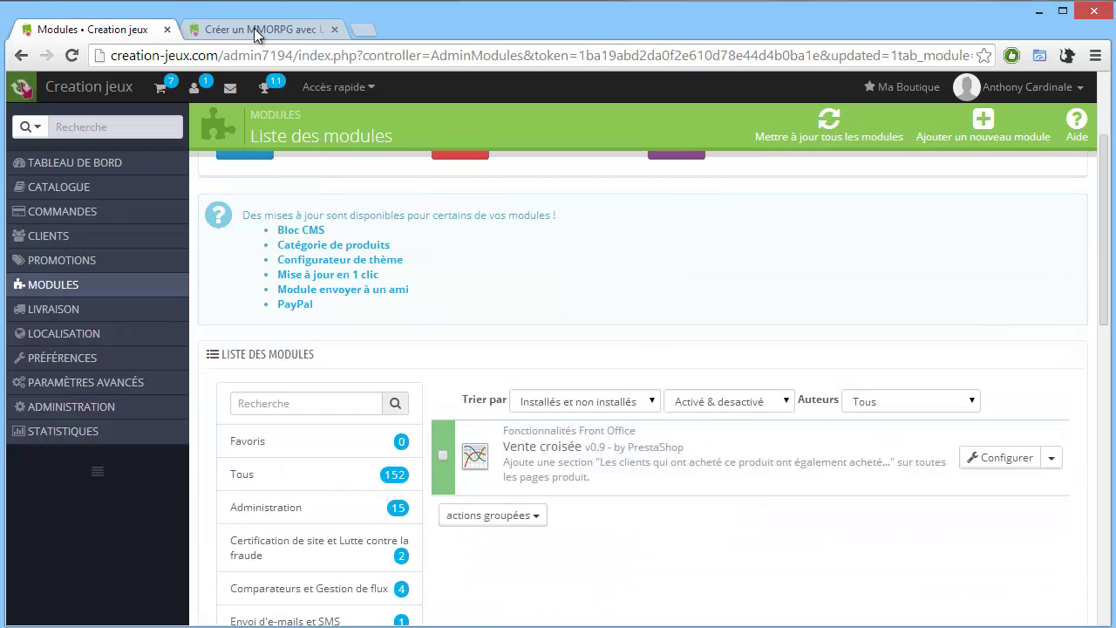
Reload the multiplayer games product page and look through its sections for the cross-selling block.
left_click(253, 28)
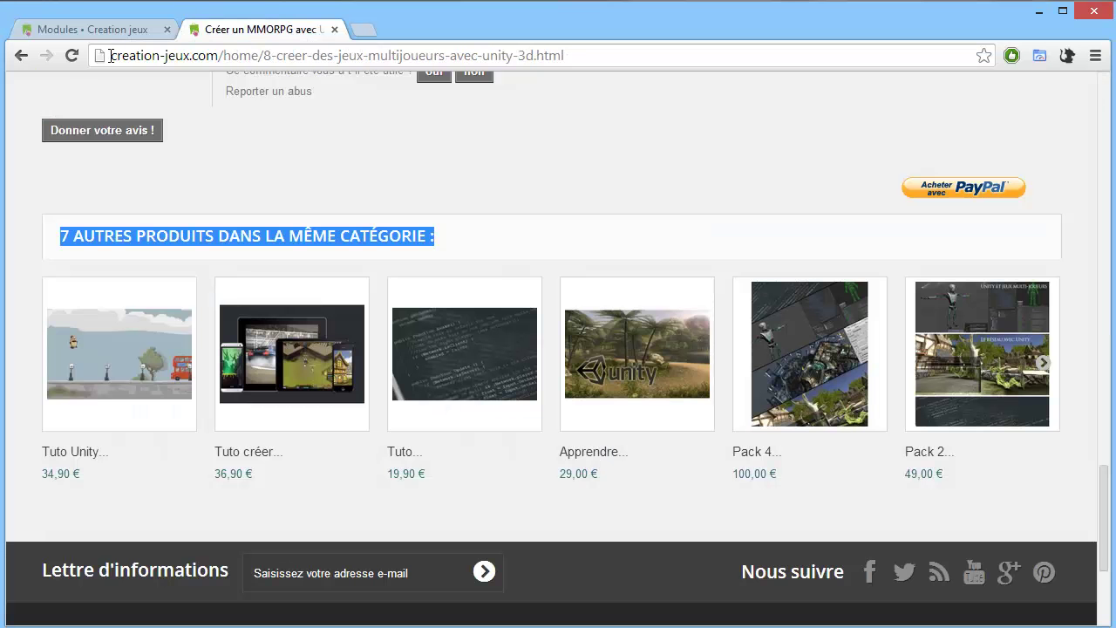
left_click(72, 55)
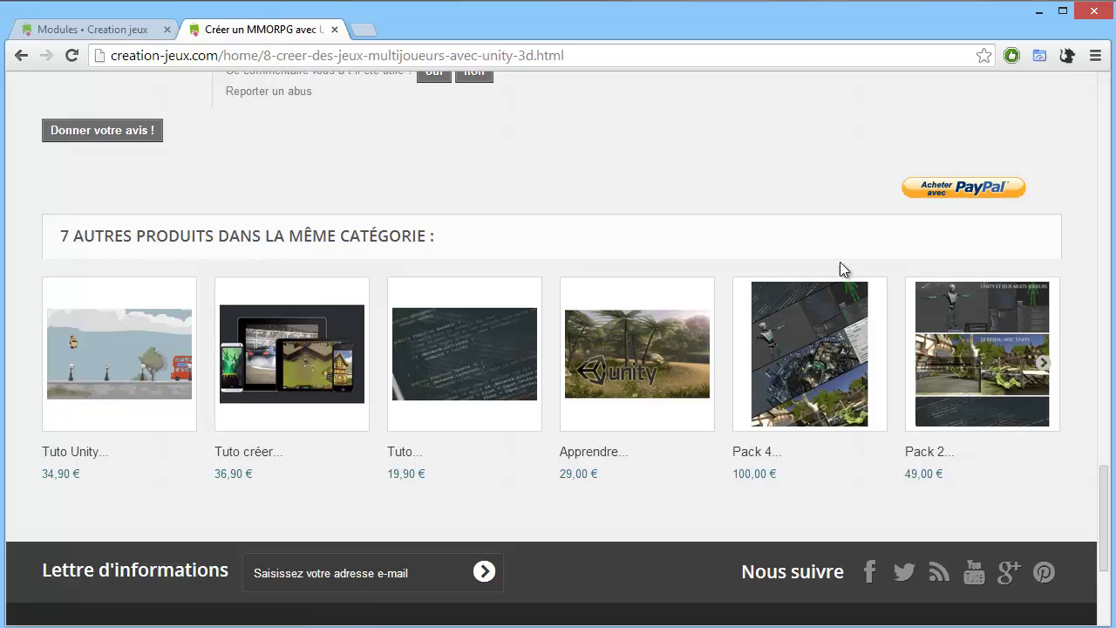
scroll(840, 262, "up", 15)
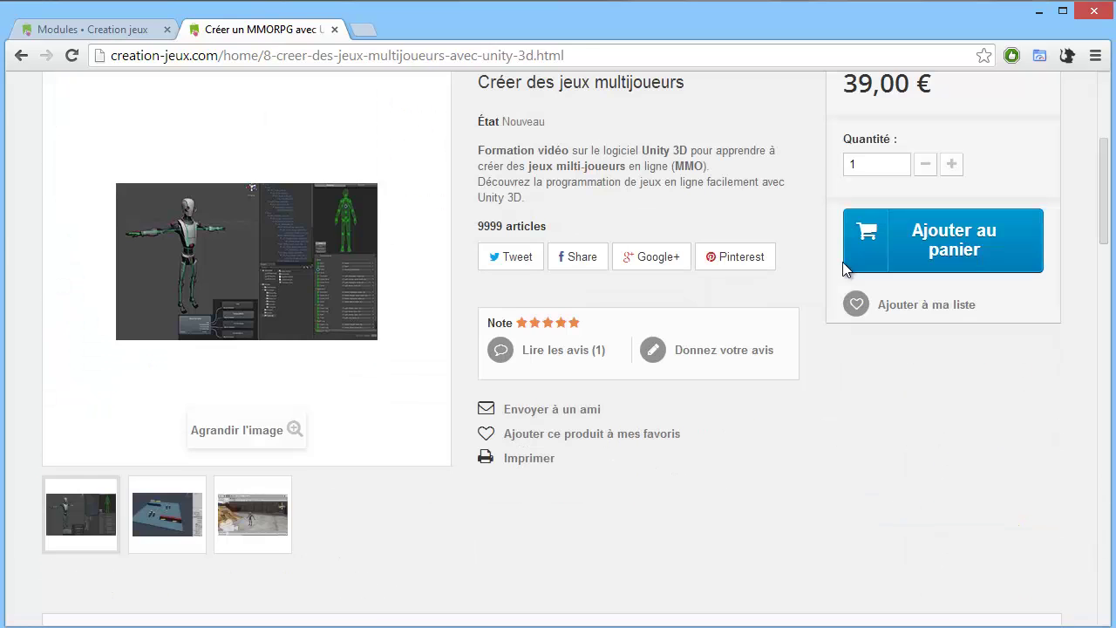
scroll(842, 266, "up", 4)
scroll(843, 266, "down", 9)
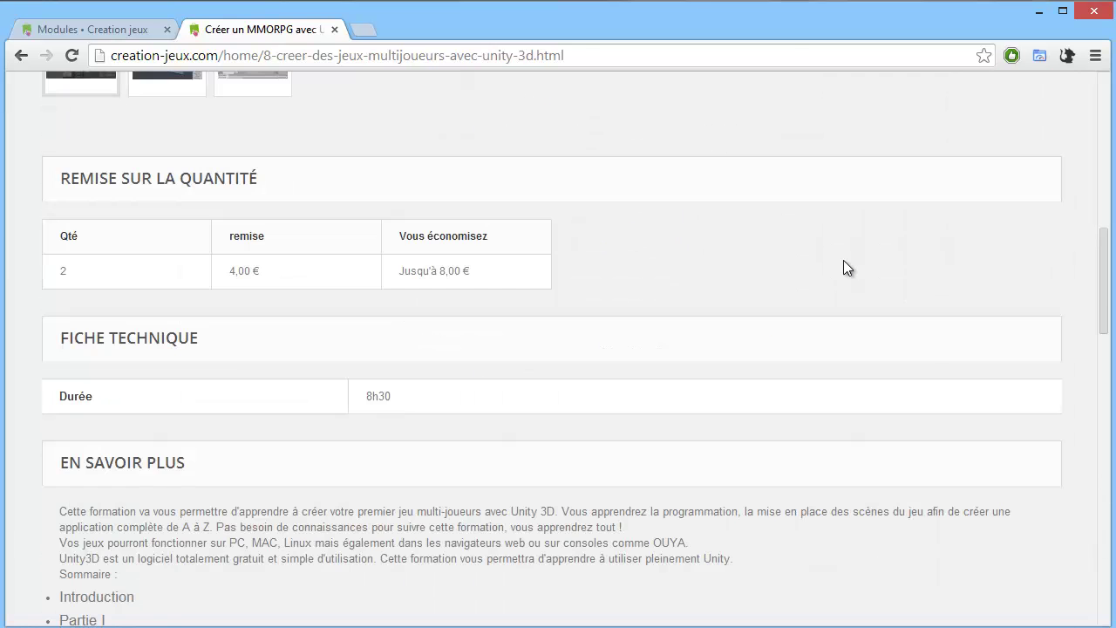
scroll(843, 266, "down", 12)
scroll(843, 267, "up", 20)
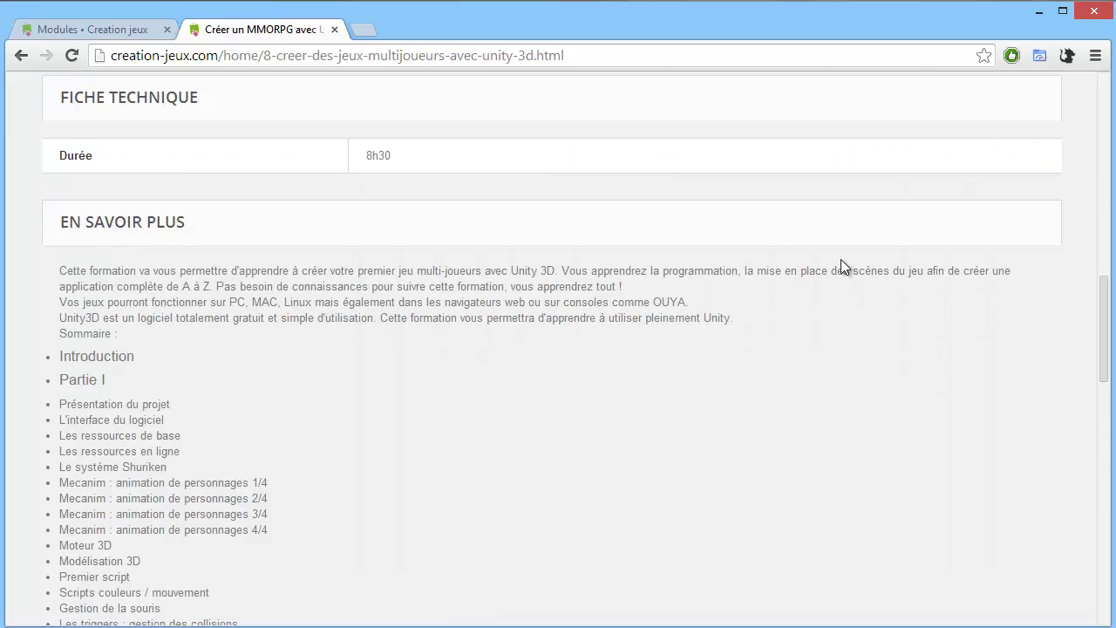
Disable the "Vente croisée" module in the shop's list of modules.
left_click(96, 29)
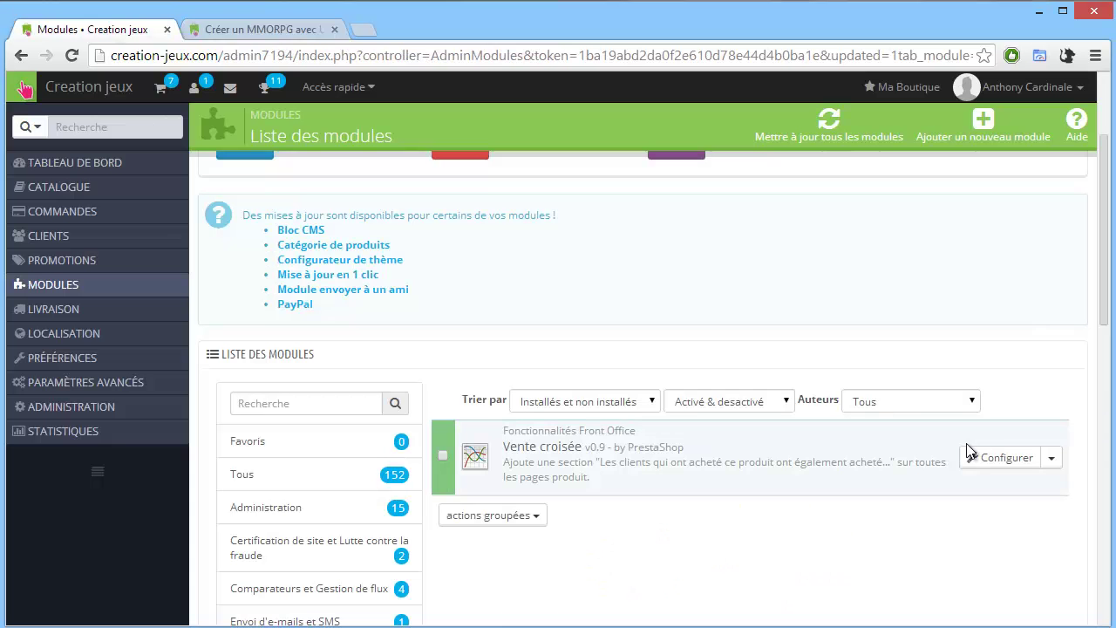
scroll(498, 438, "down", 1)
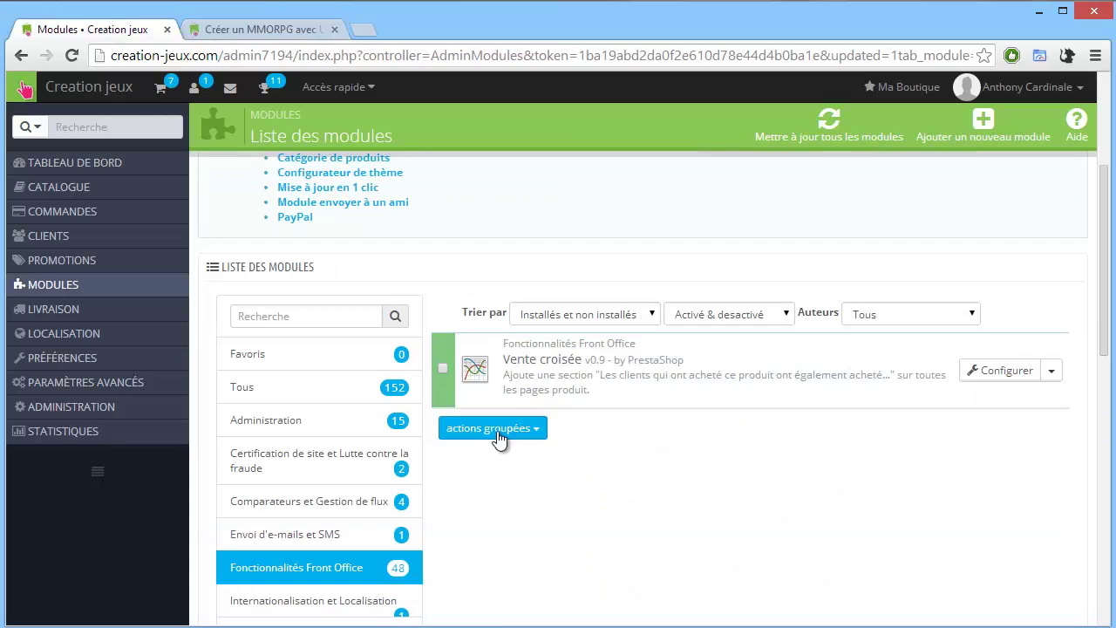
left_click(1051, 370)
left_click(909, 399)
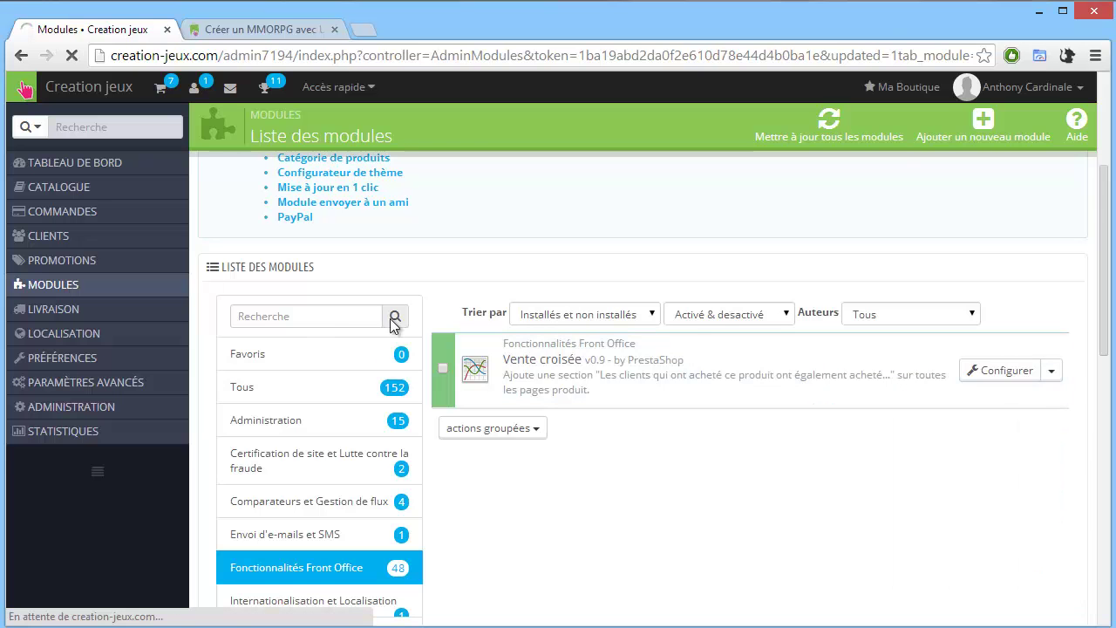
Browse the modules in the categories "Internationalisation et Localisation", "Merchandising" and "Mobile".
scroll(392, 317, "down", 3)
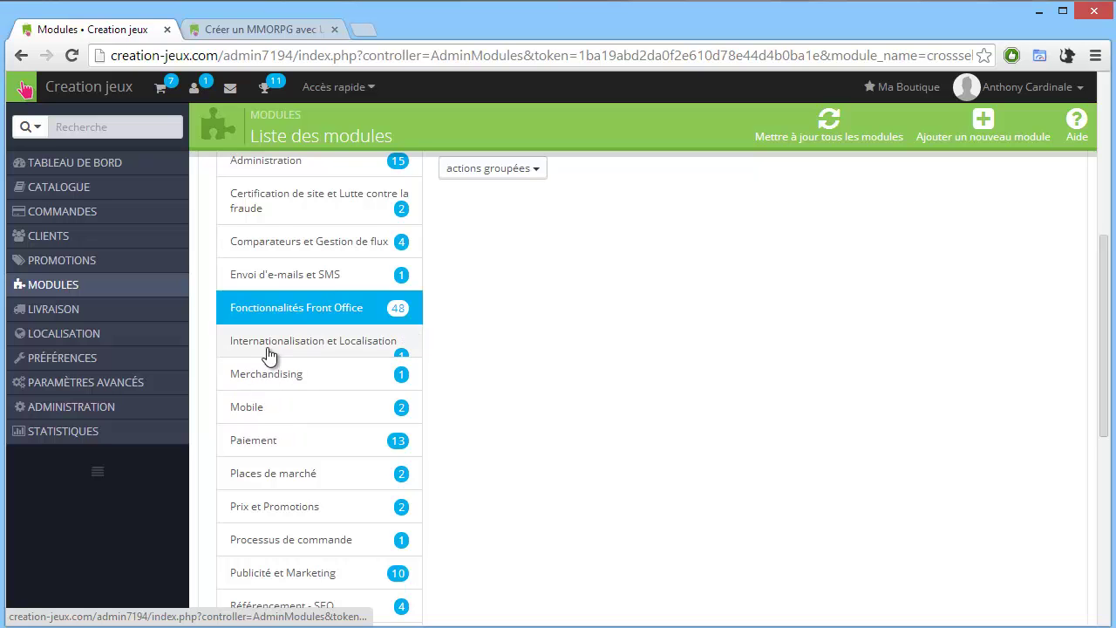
left_click(270, 356)
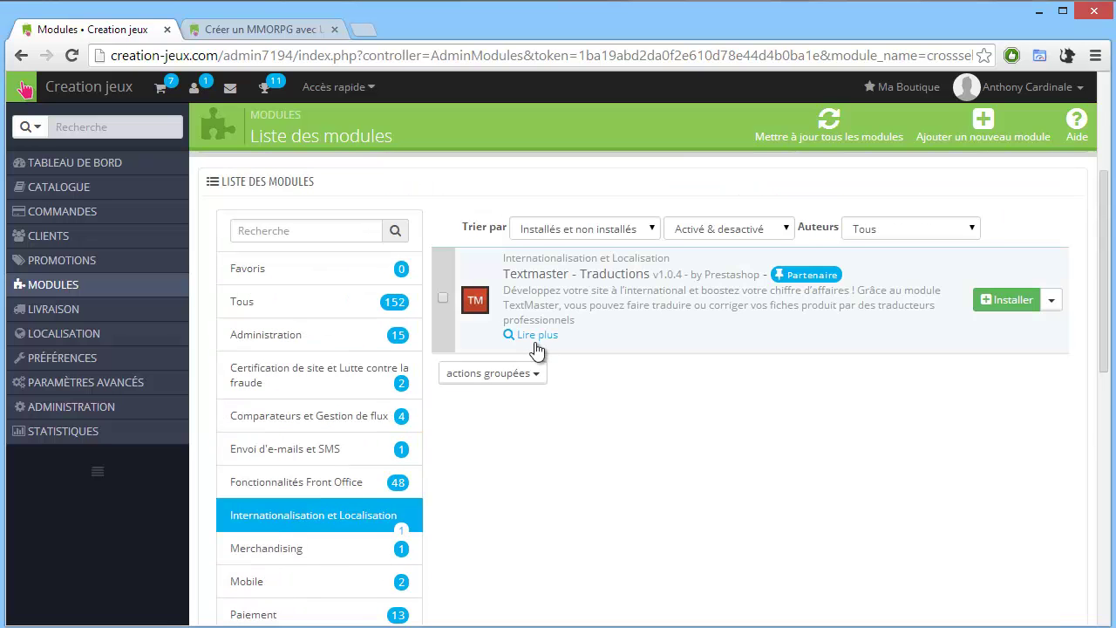
scroll(479, 357, "down", 1)
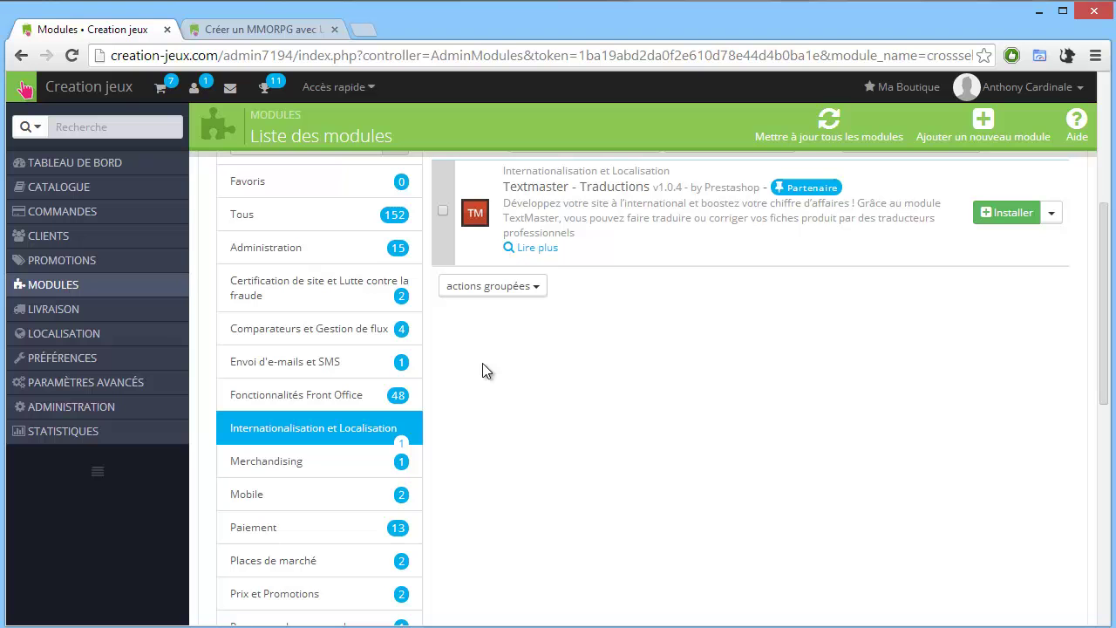
left_click(316, 468)
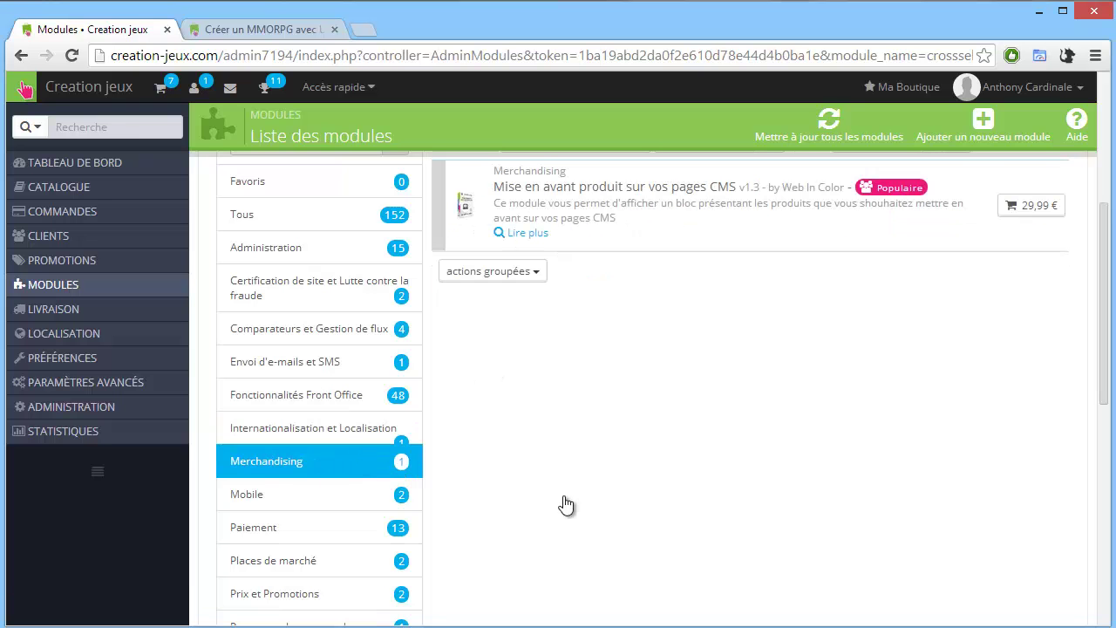
left_click(297, 497)
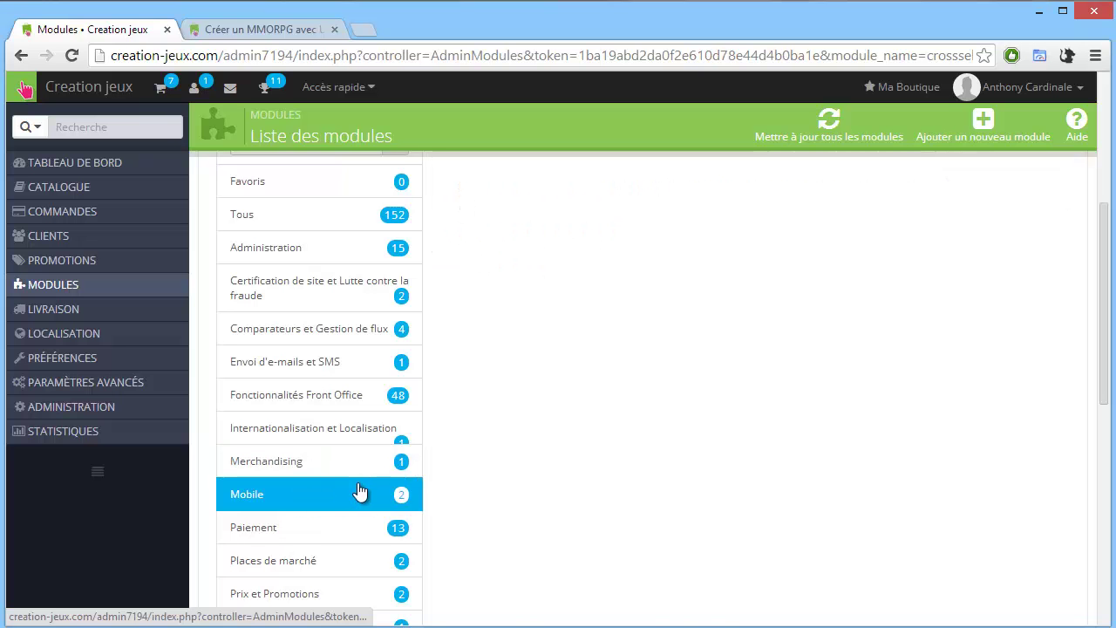
Filter the modules to the category "Paiement" and update the PayPal module.
left_click(327, 533)
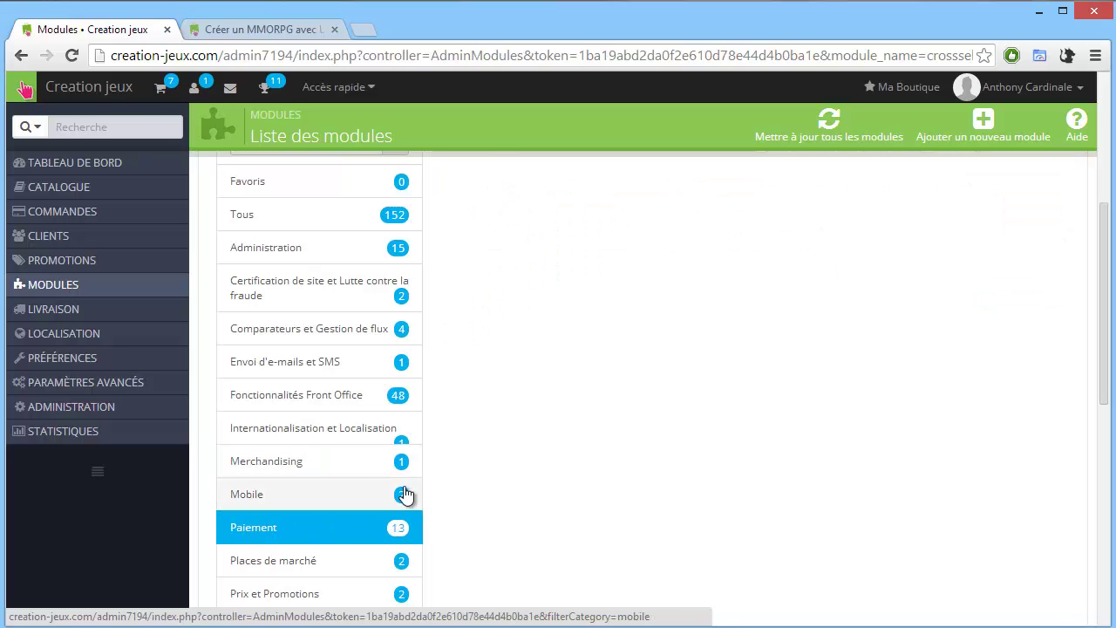
scroll(559, 425, "up", 1)
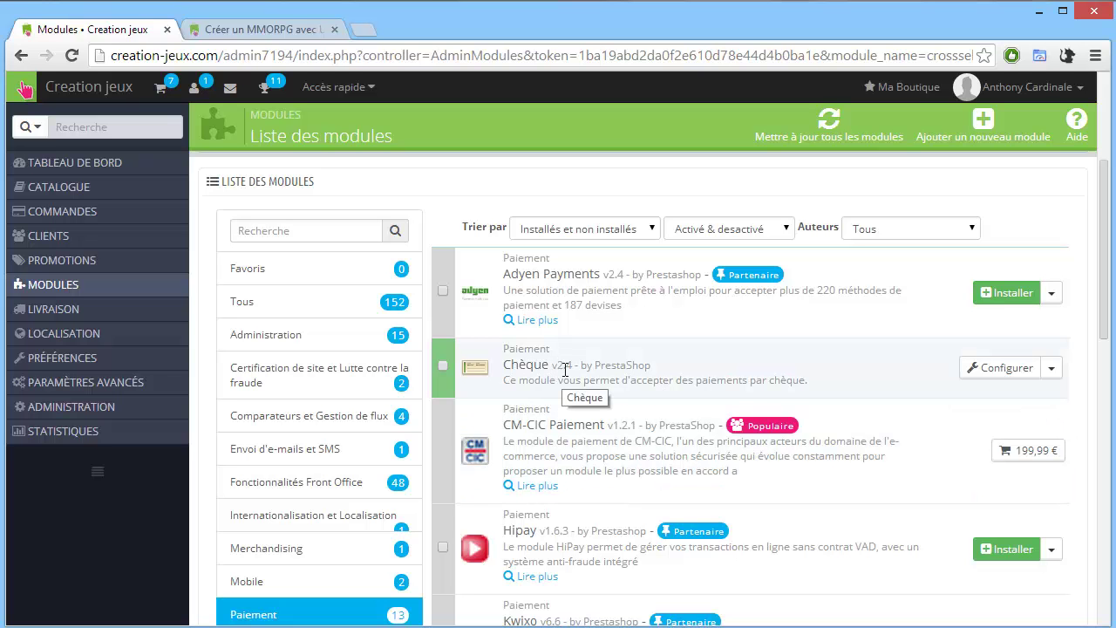
scroll(570, 369, "down", 2)
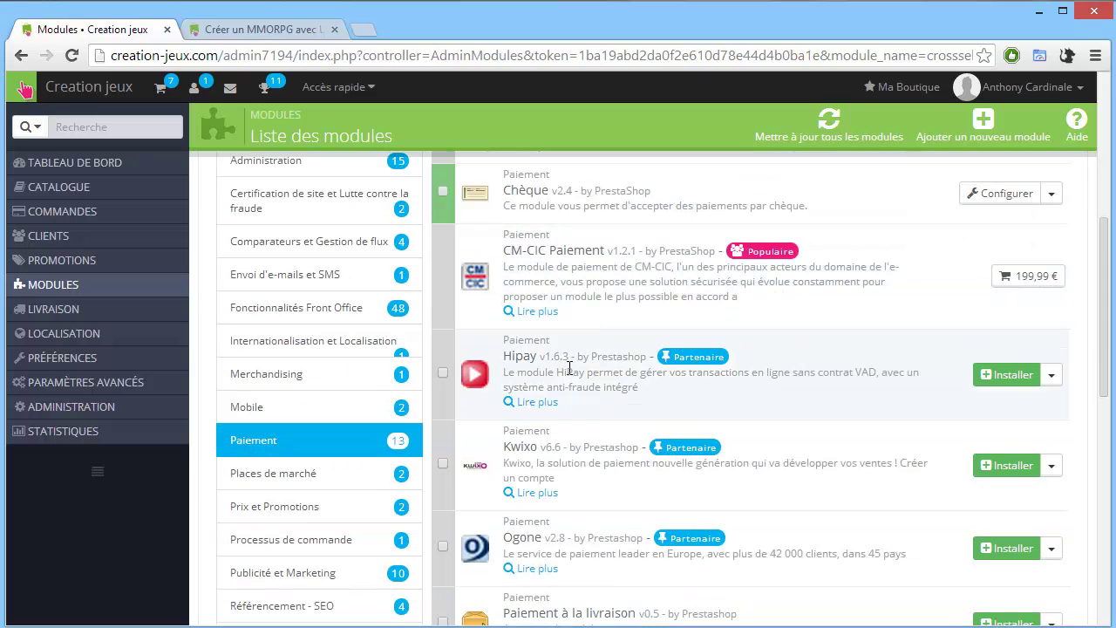
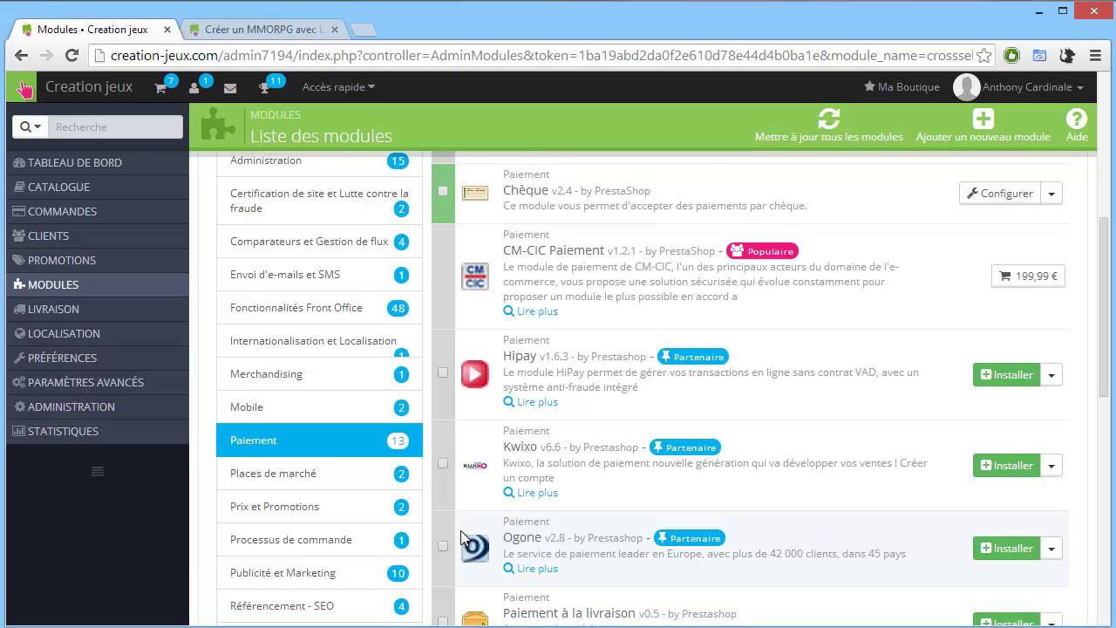
scroll(534, 428, "down", 2)
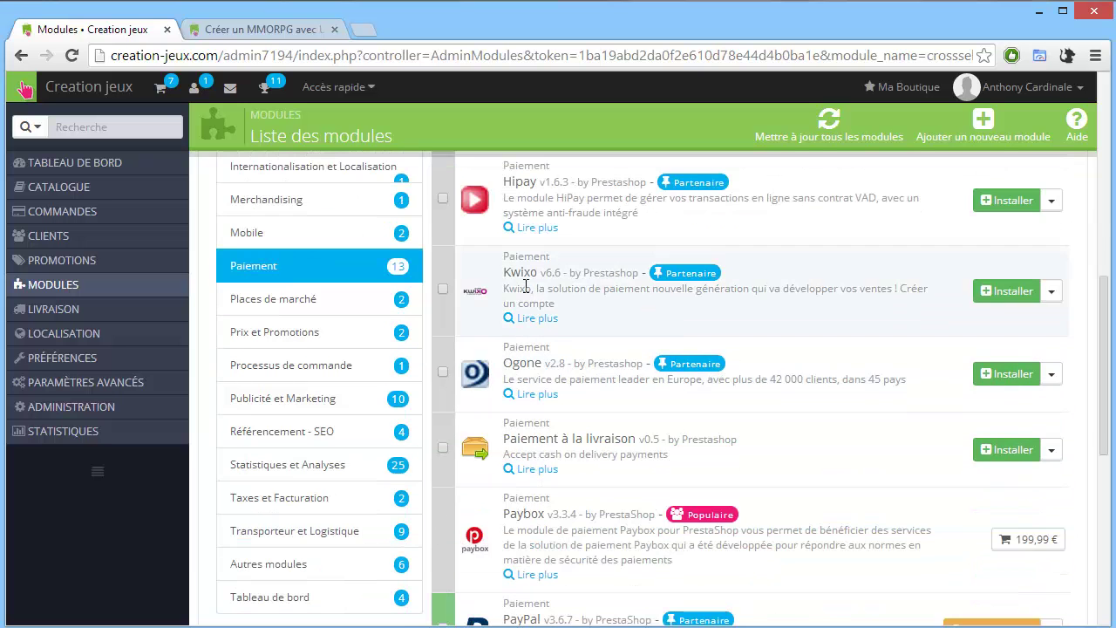
scroll(553, 367, "down", 2)
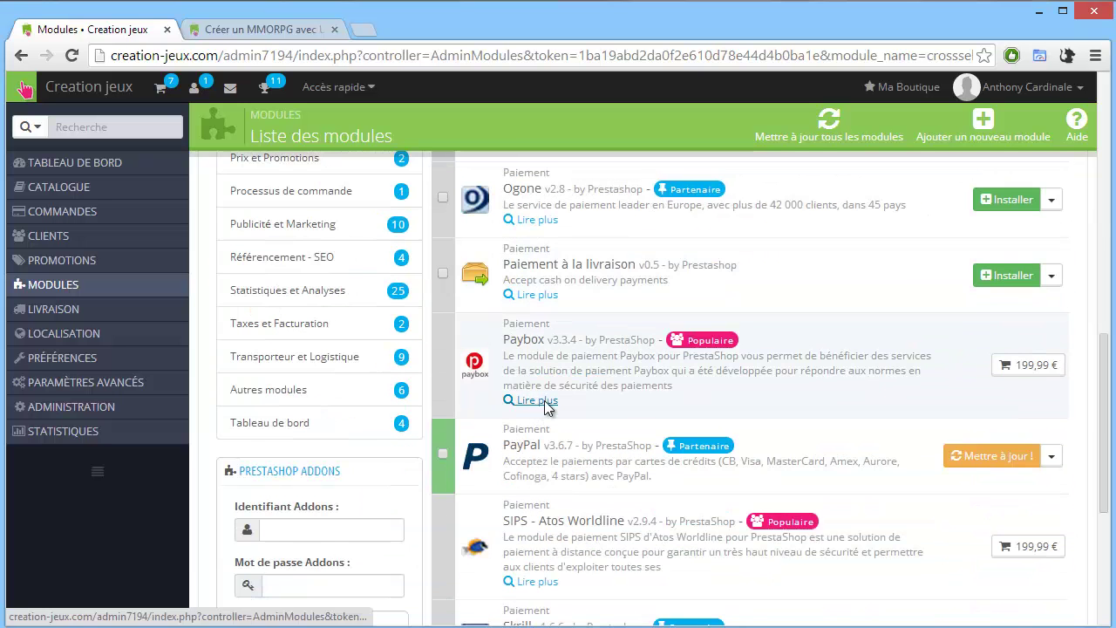
scroll(549, 407, "down", 1)
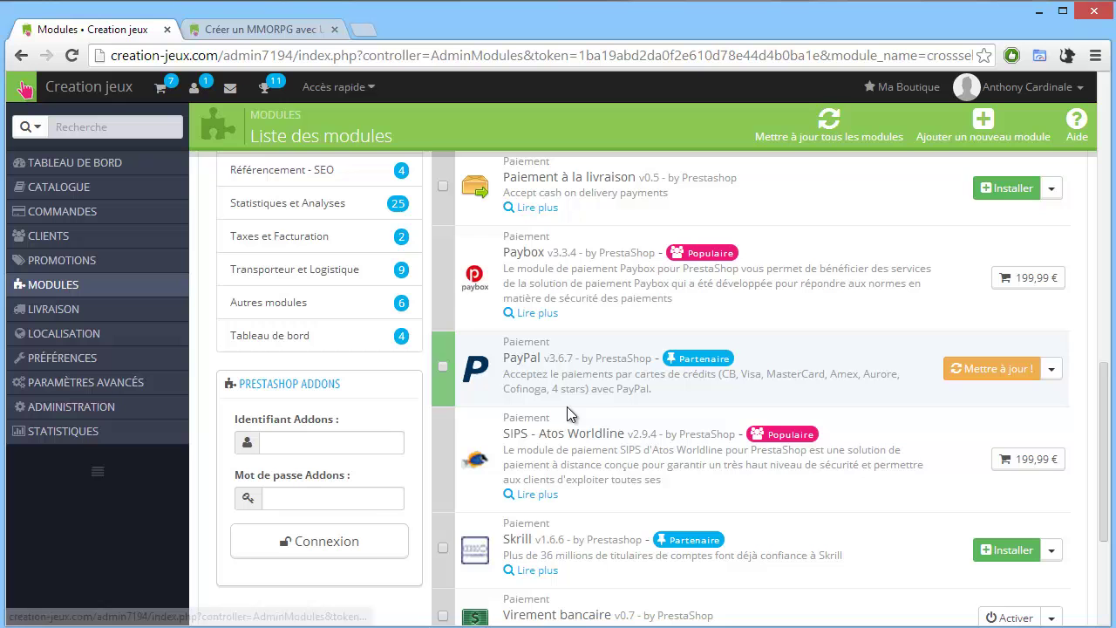
left_click(948, 375)
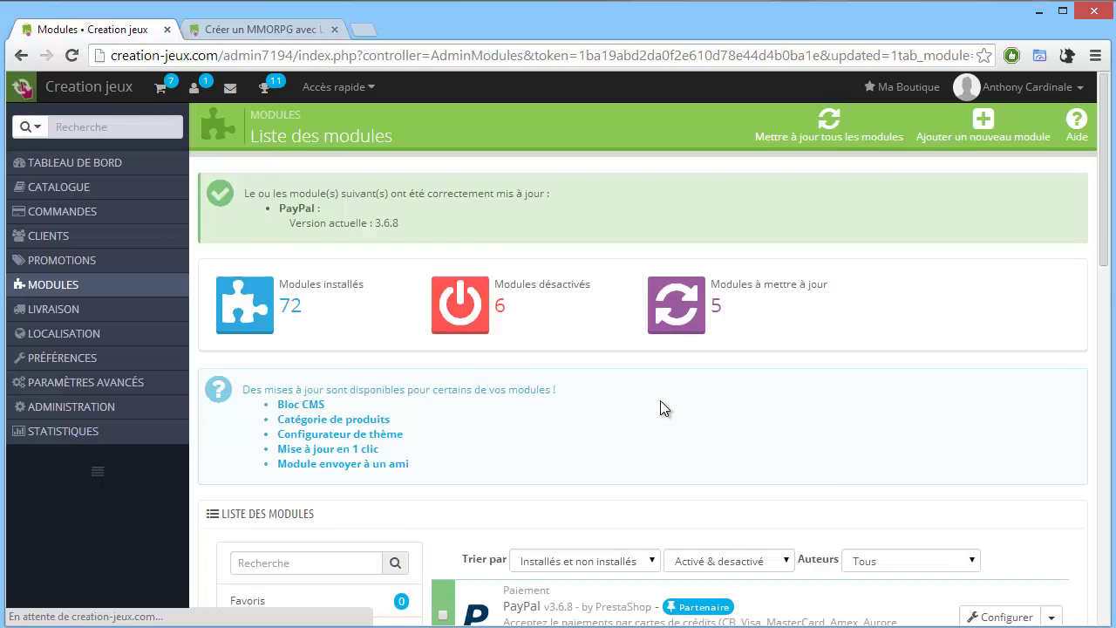
Browse the modules in the categories "Places de marché" and "Prix et Promotions".
scroll(660, 401, "down", 5)
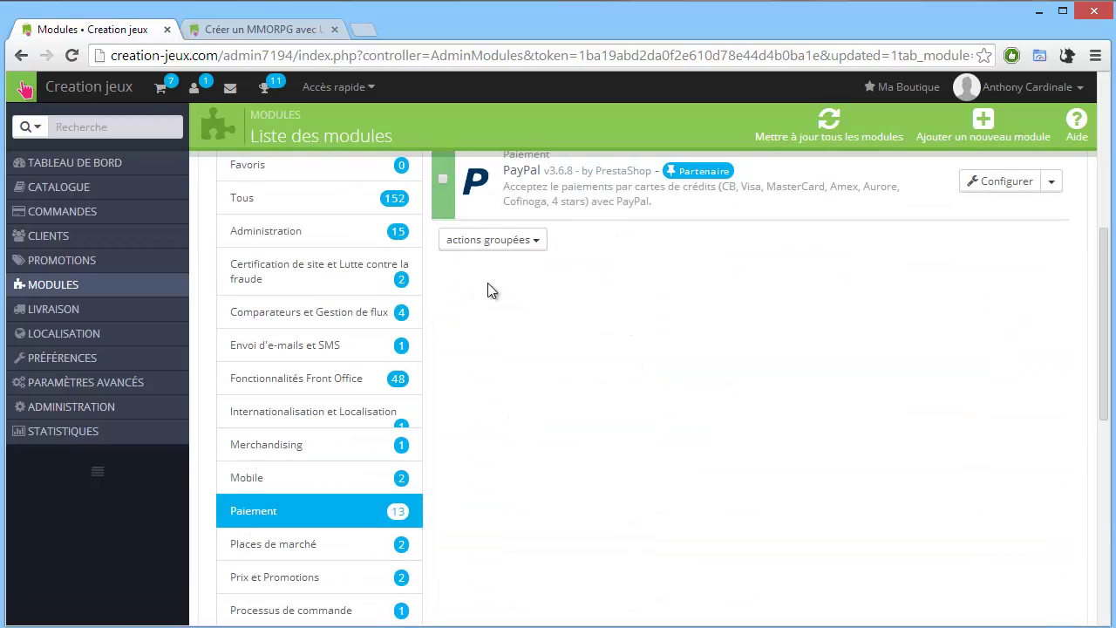
scroll(387, 391, "down", 1)
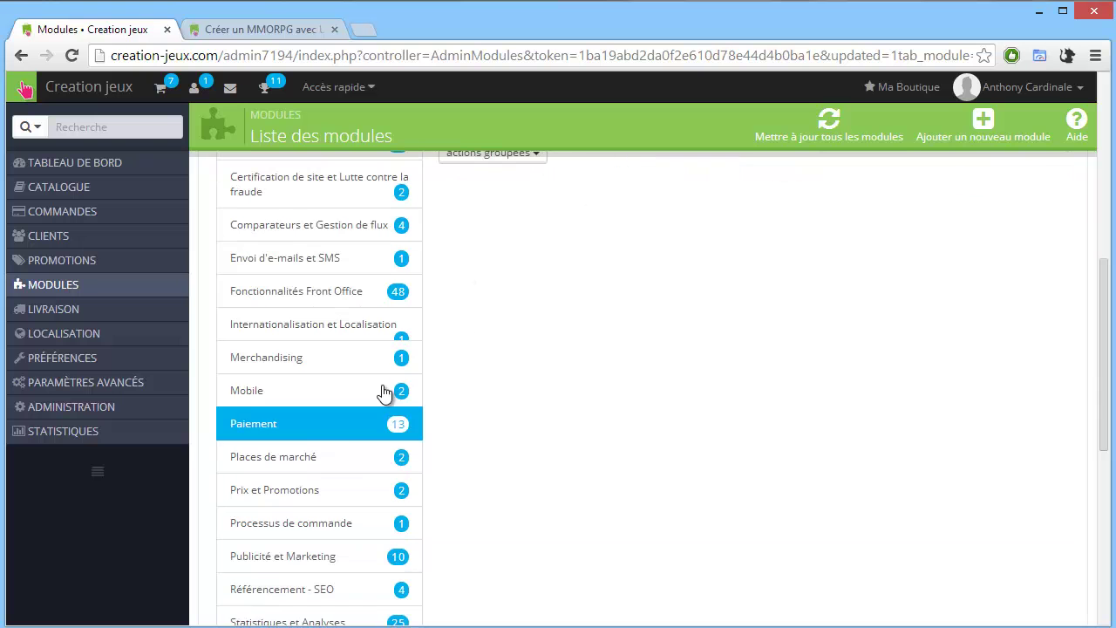
left_click(319, 473)
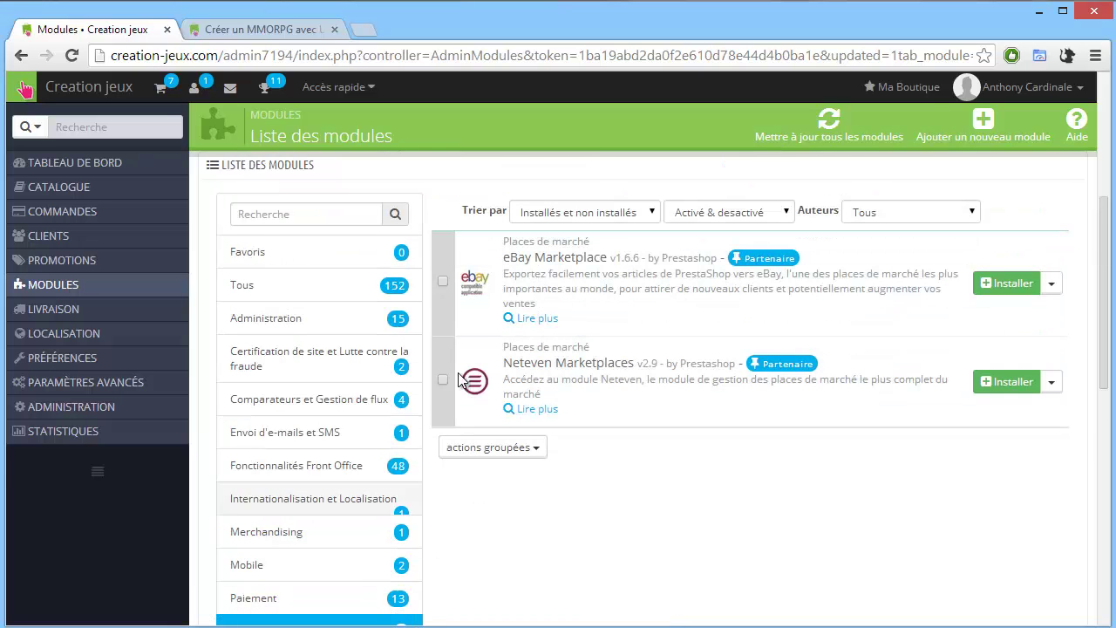
scroll(594, 308, "down", 1)
scroll(595, 309, "down", 1)
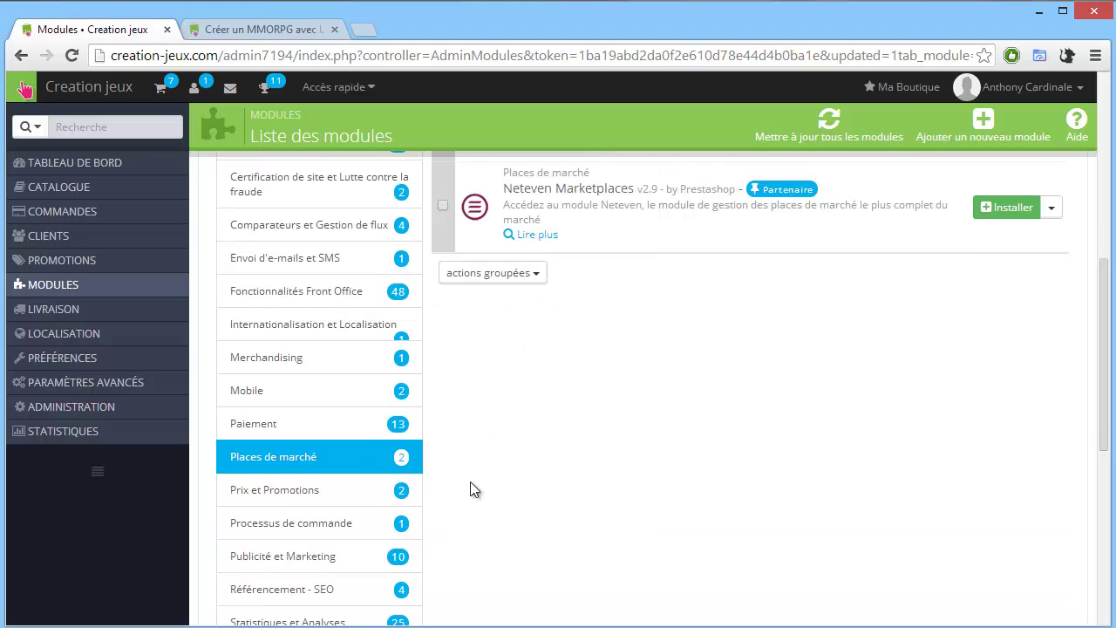
left_click(347, 478)
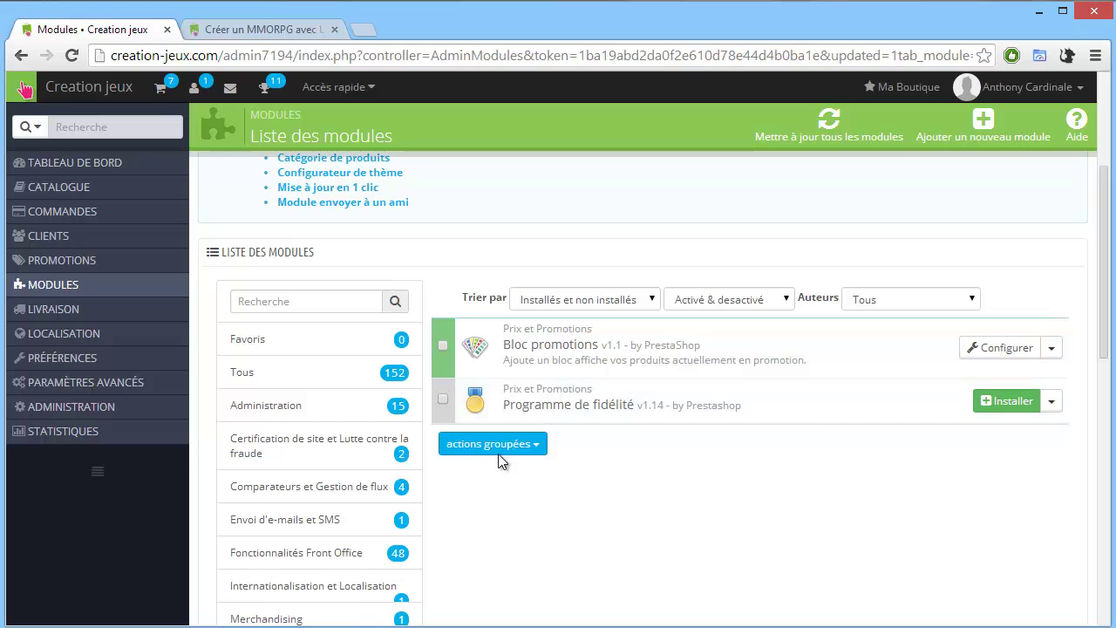
Install the "Programme de fidélité" module and set the discount value of 1 loyalty point to 1 €.
left_click(987, 402)
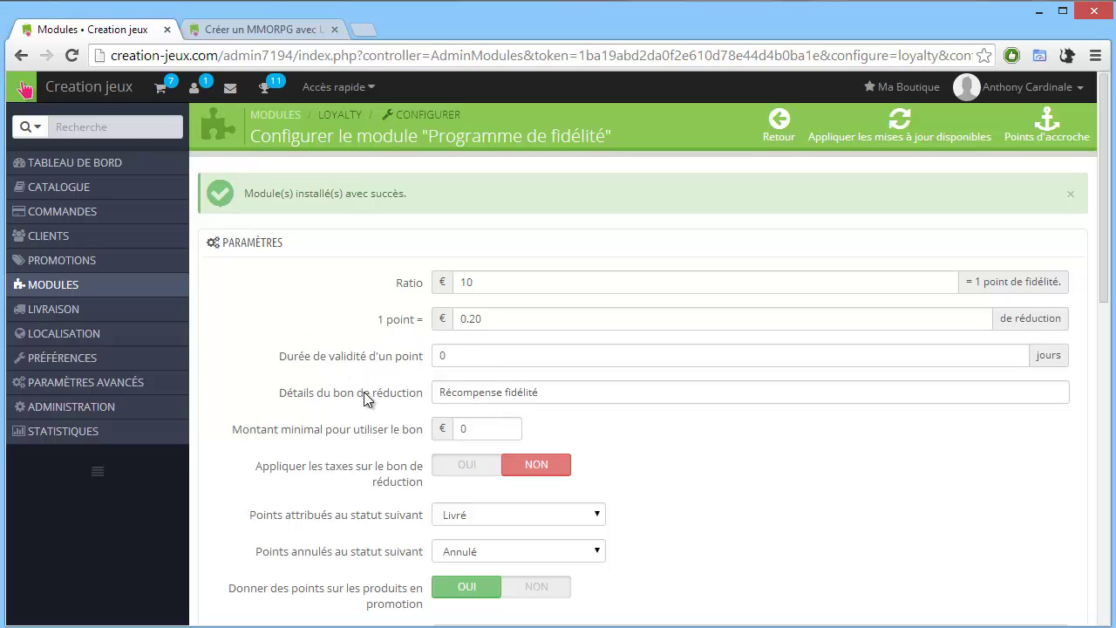
left_click(439, 350)
type("0")
left_click_drag(520, 282, 436, 287)
left_click(536, 319)
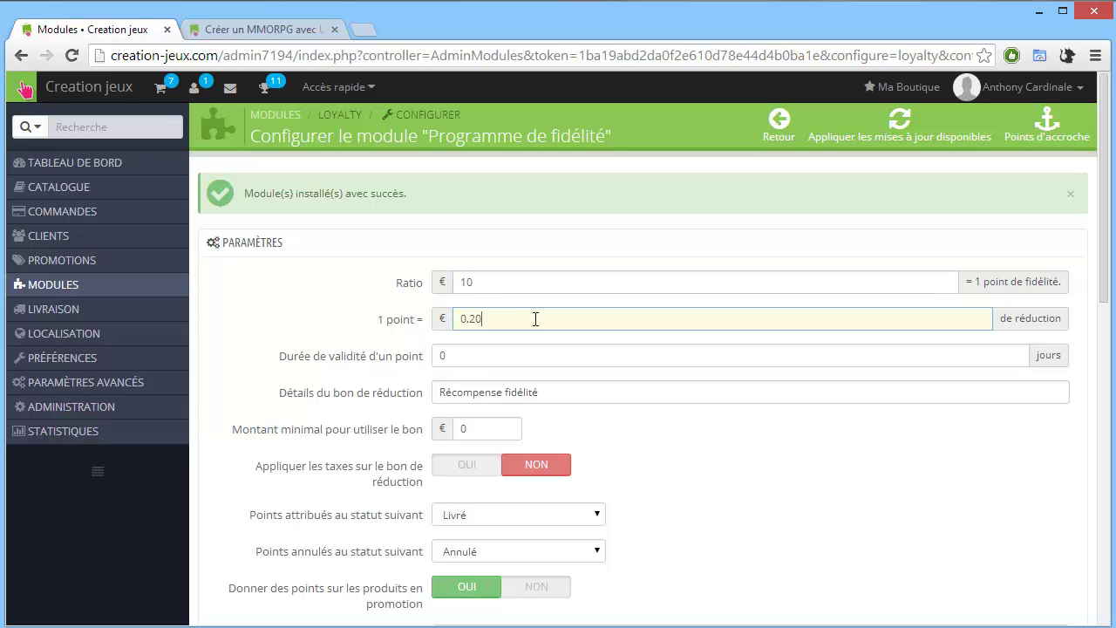
left_click_drag(535, 319, 433, 318)
type("1")
double_click(469, 281)
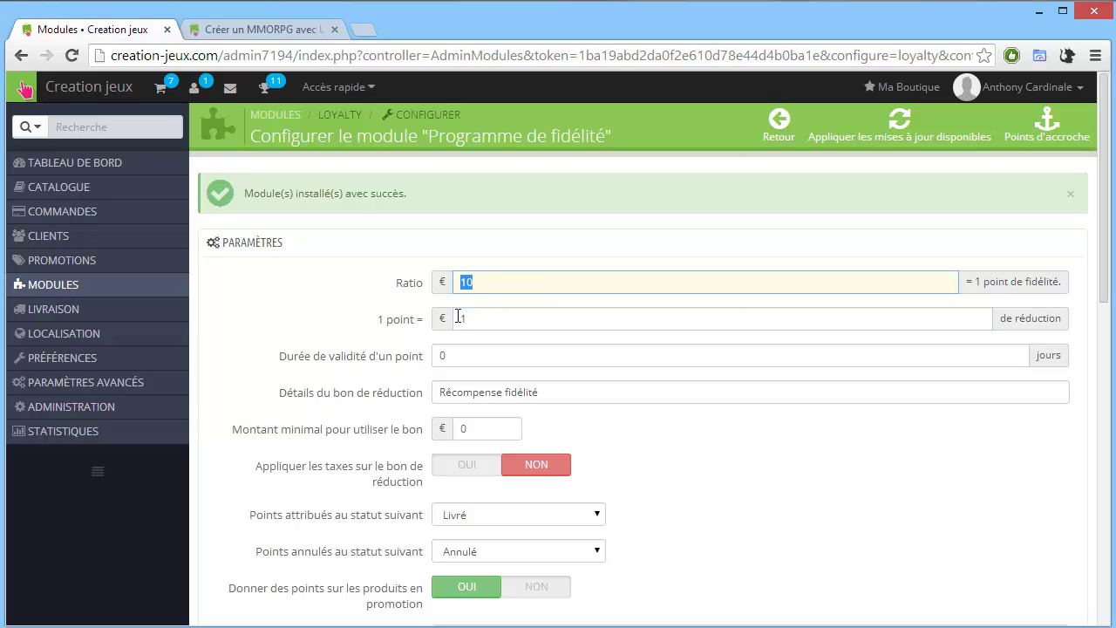
double_click(460, 318)
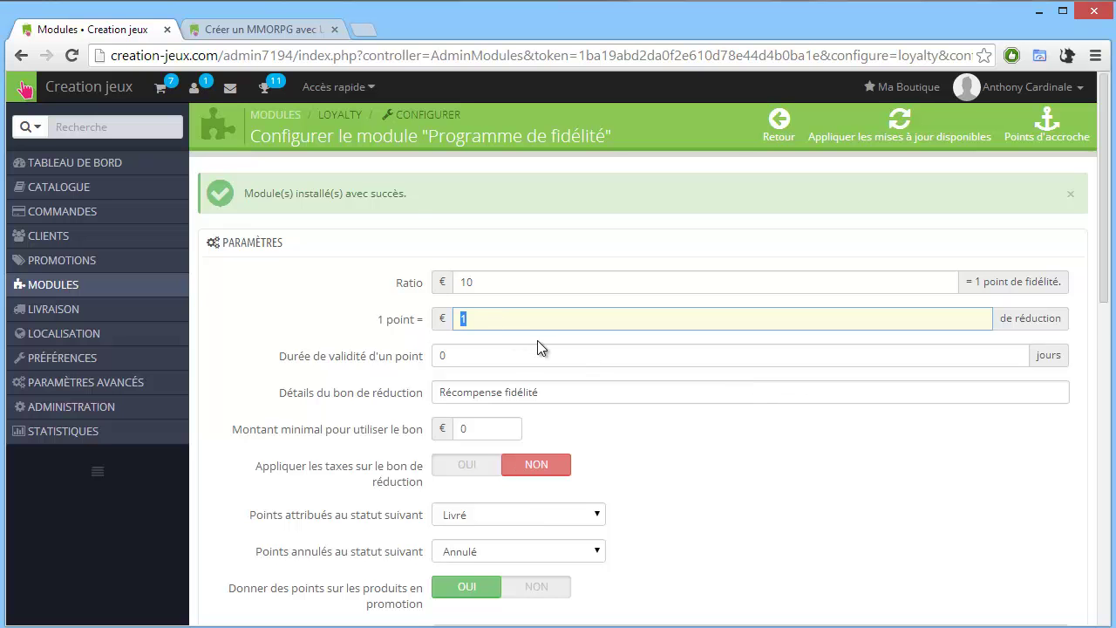
Set the minimum amount for using the voucher to 5 € and turn off points on products on promotion.
scroll(539, 340, "down", 1)
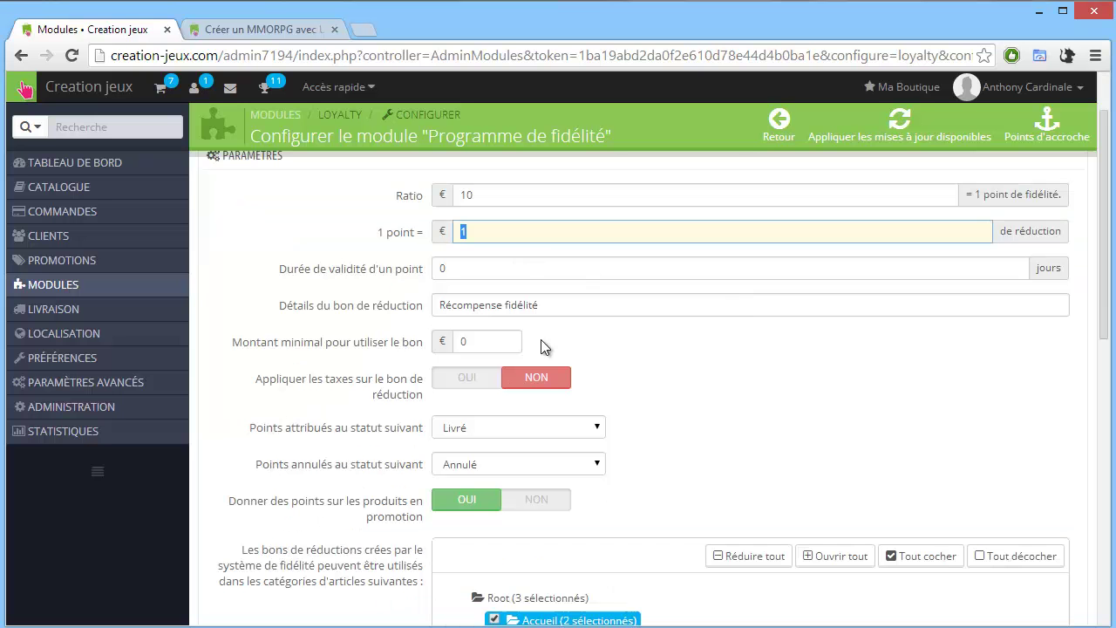
double_click(496, 347)
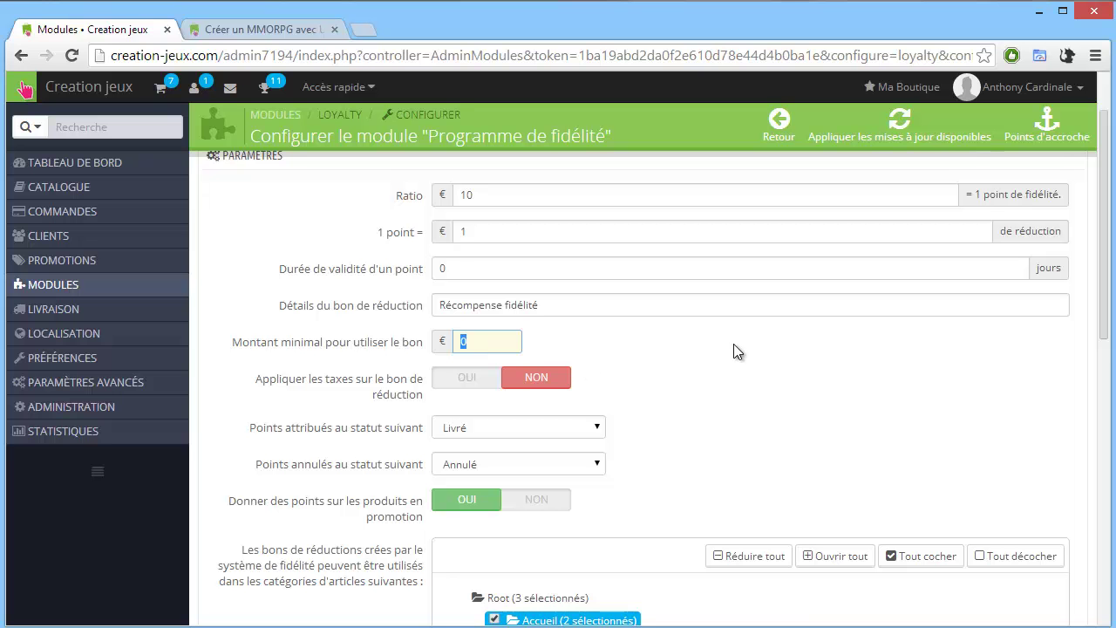
type("5")
scroll(605, 432, "down", 2)
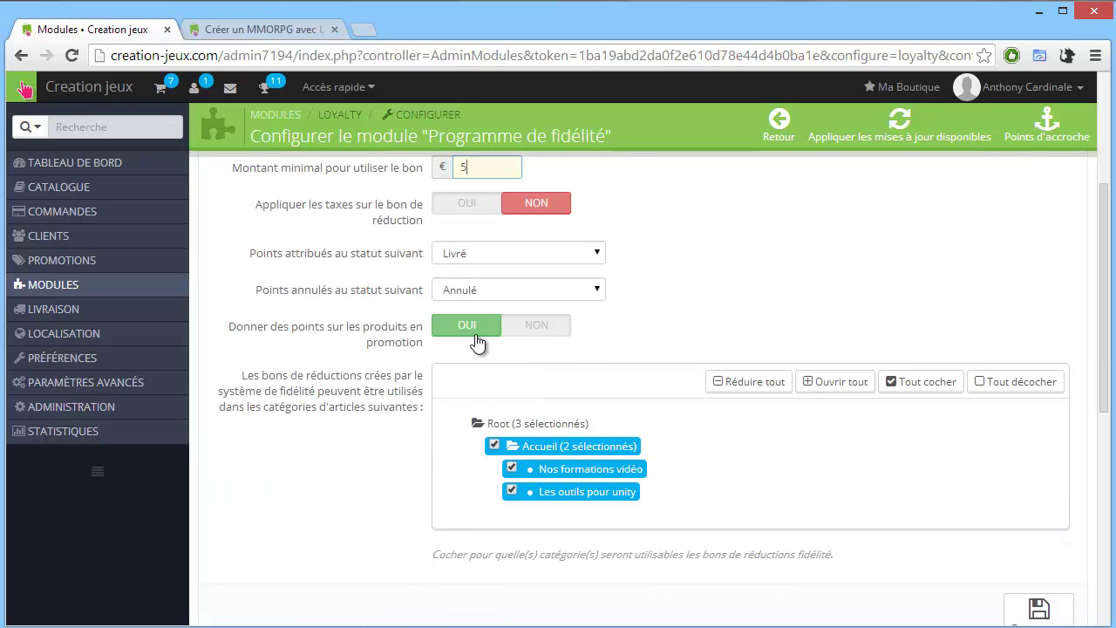
left_click(563, 330)
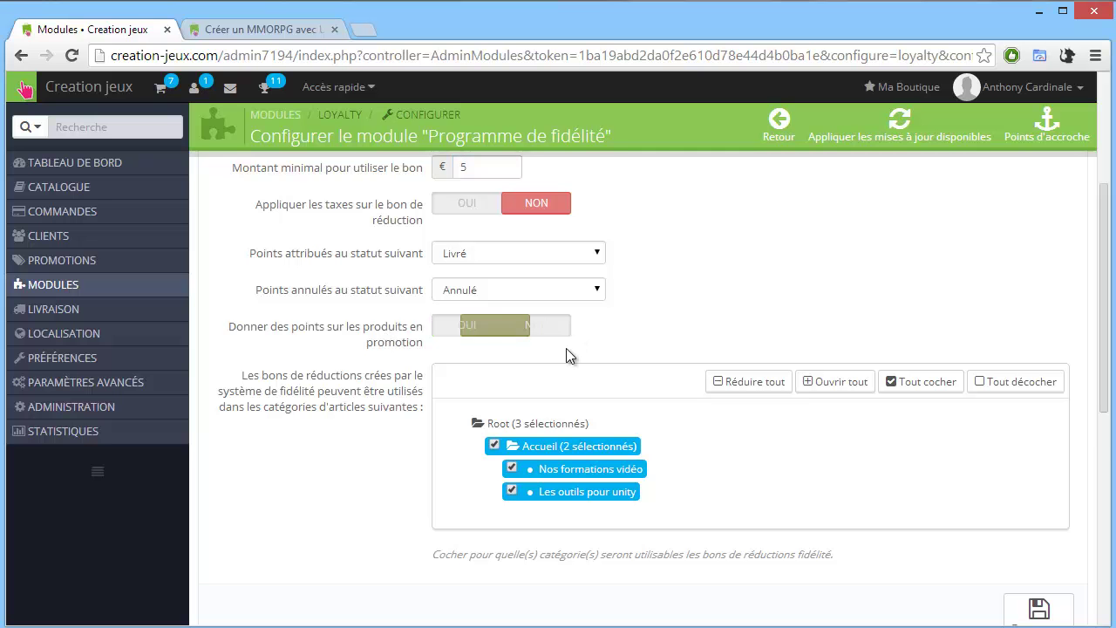
Review the voucher categories and the loyalty point statuses, and save the module's main settings.
scroll(523, 366, "down", 1)
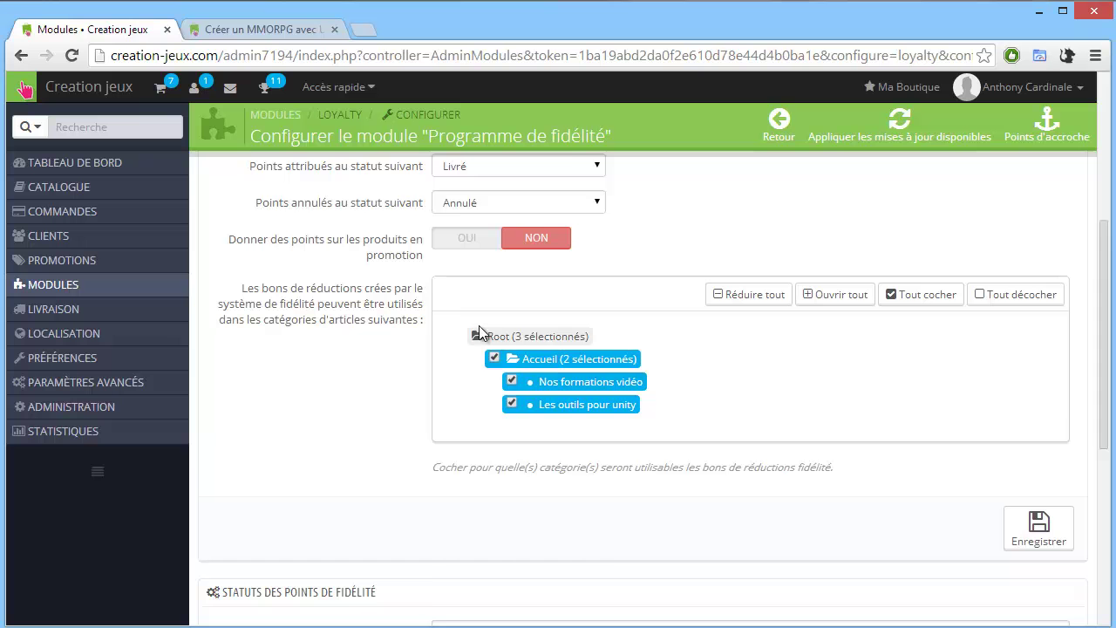
scroll(958, 480, "down", 1)
scroll(724, 456, "down", 1)
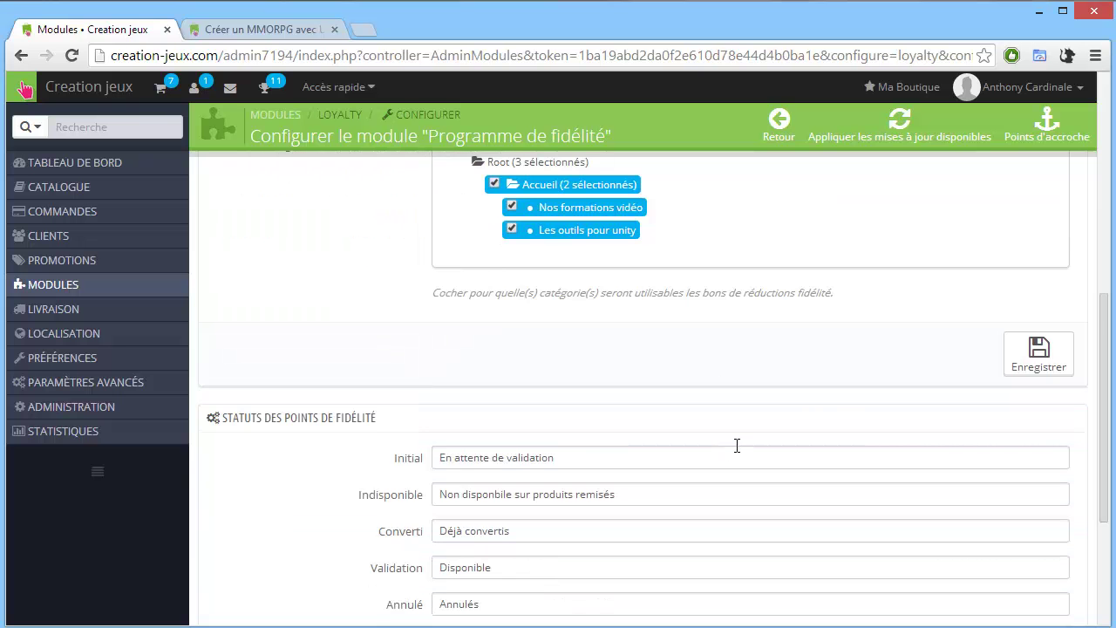
scroll(737, 445, "down", 3)
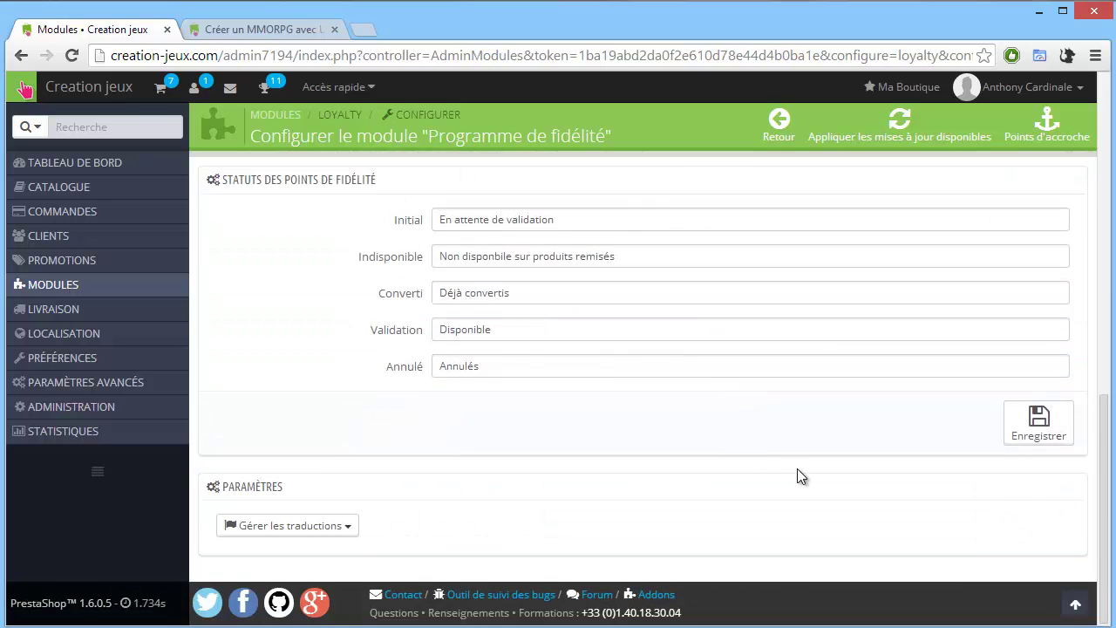
scroll(872, 462, "up", 5)
left_click(1038, 551)
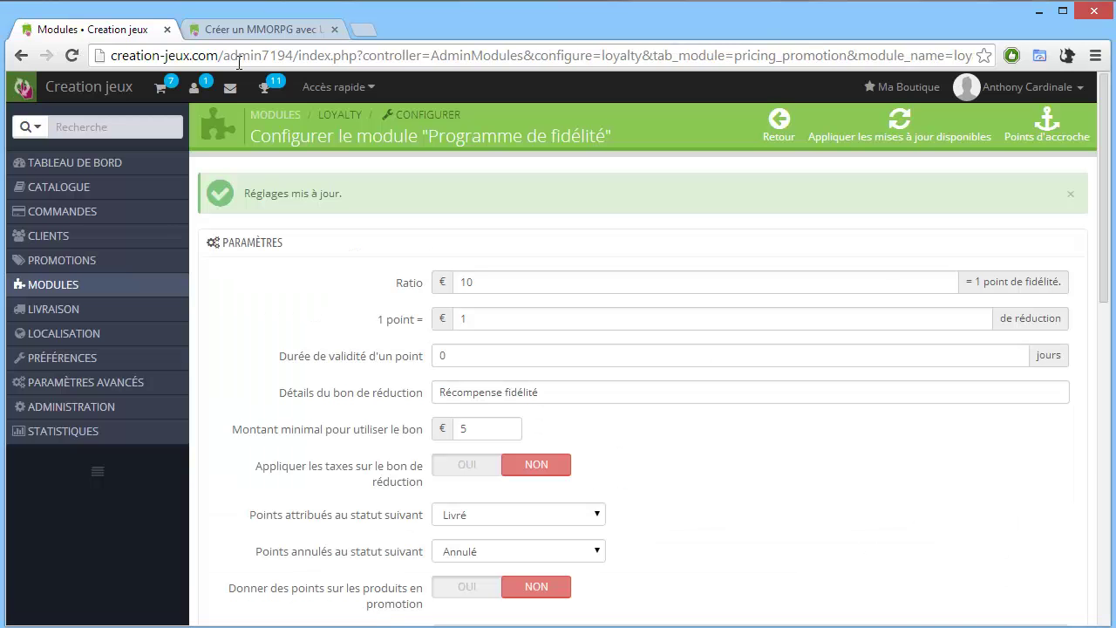
Reload the "Créer des jeux multijoueurs" product page in the shop and read its loyalty points notice.
left_click(268, 31)
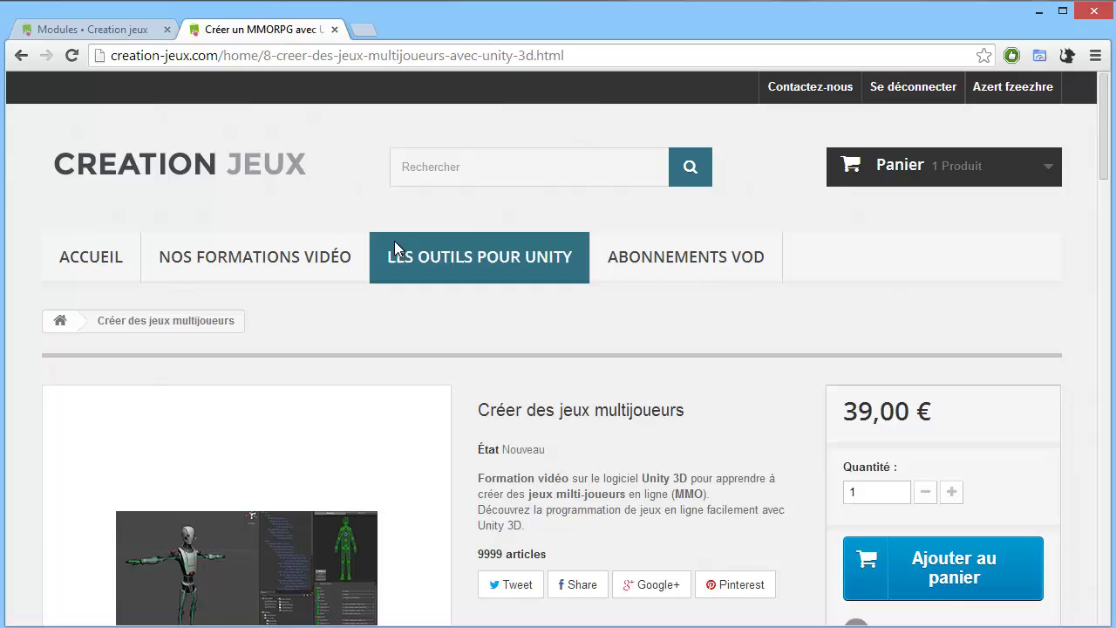
scroll(366, 209, "down", 3)
left_click(70, 56)
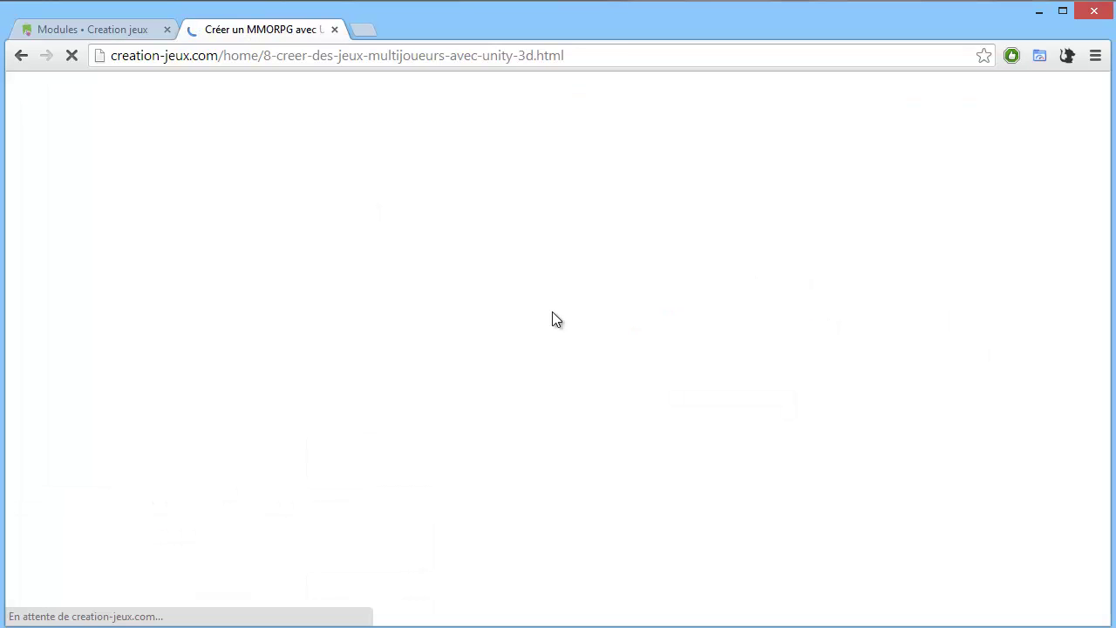
scroll(567, 308, "down", 4)
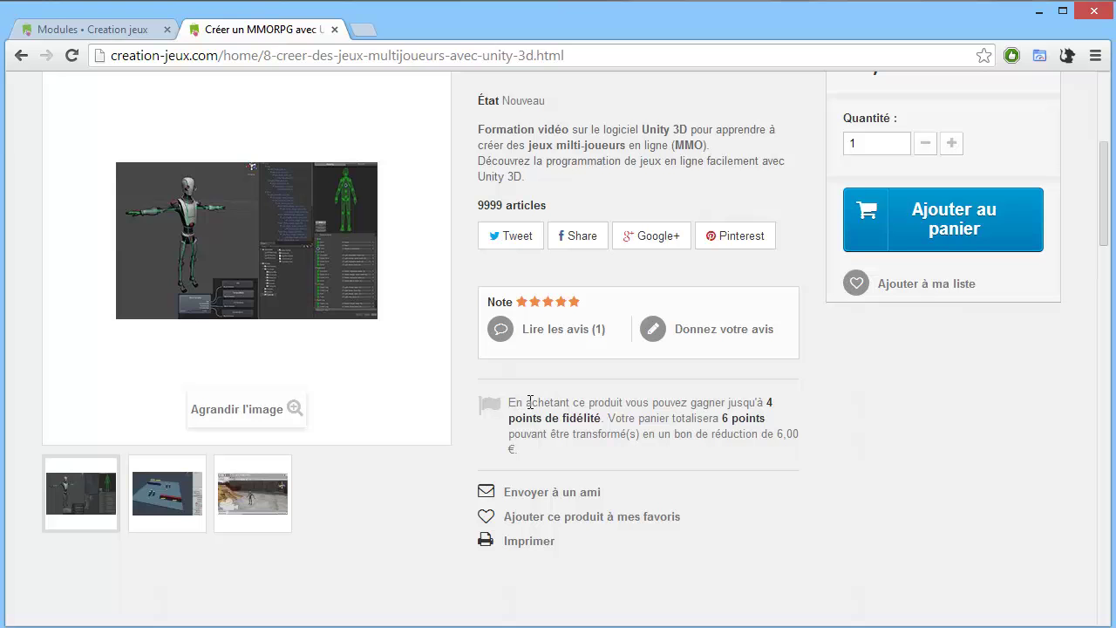
left_click_drag(536, 397, 742, 433)
left_click(781, 430)
left_click_drag(769, 407, 748, 405)
Compare the product's price with the points and the voucher amount offered in the loyalty notice.
scroll(785, 397, "up", 2)
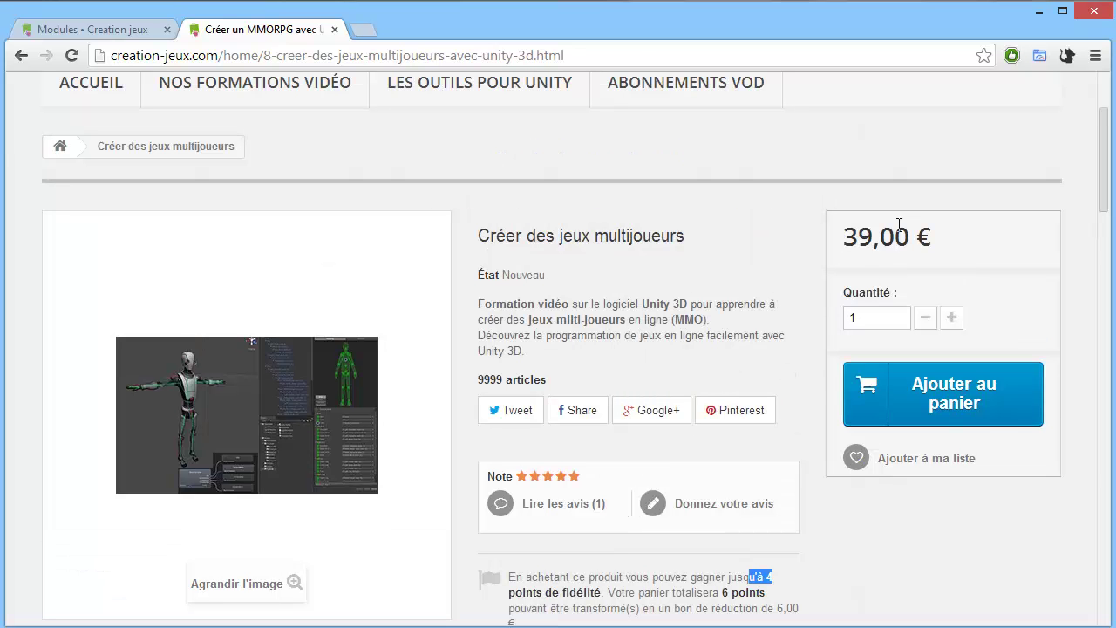
left_click_drag(959, 238, 846, 244)
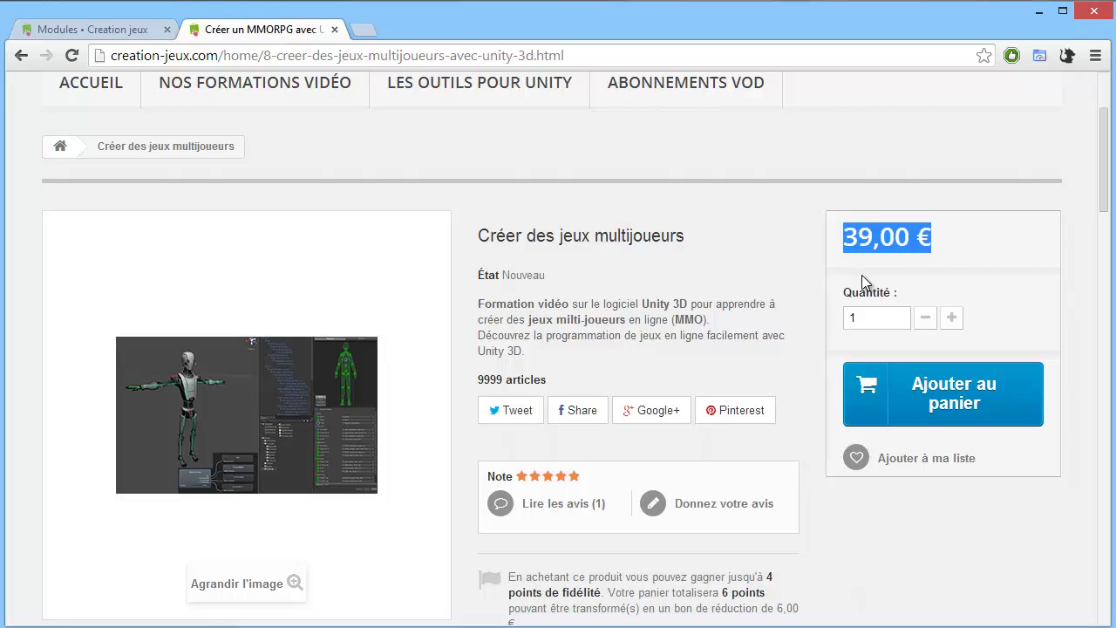
scroll(773, 377, "up", 1)
scroll(776, 353, "down", 2)
scroll(776, 352, "down", 1)
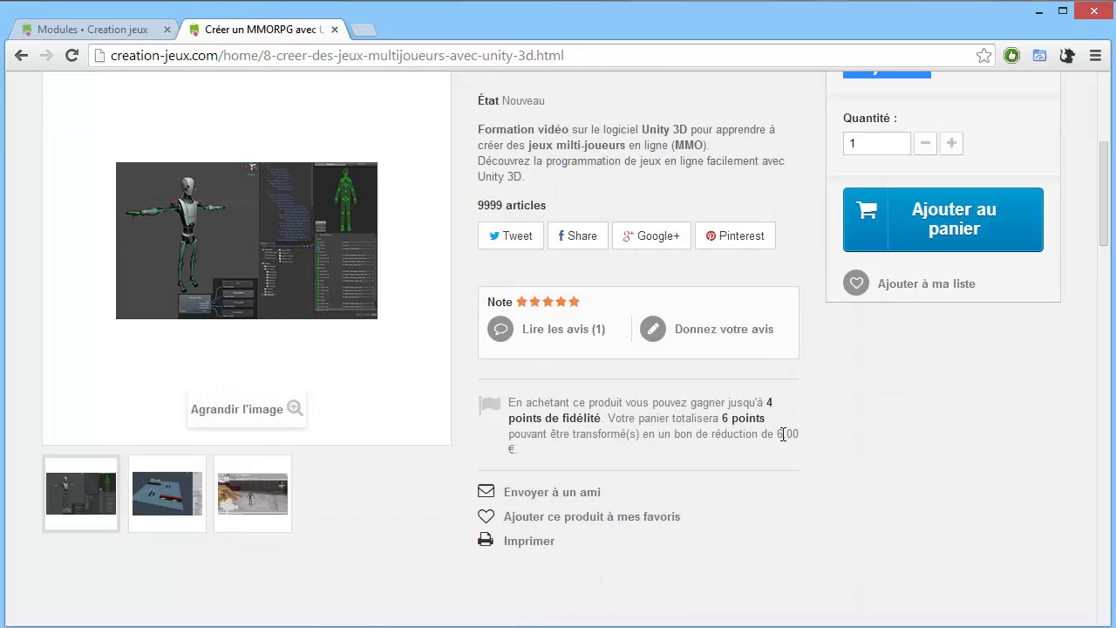
left_click_drag(776, 433, 803, 435)
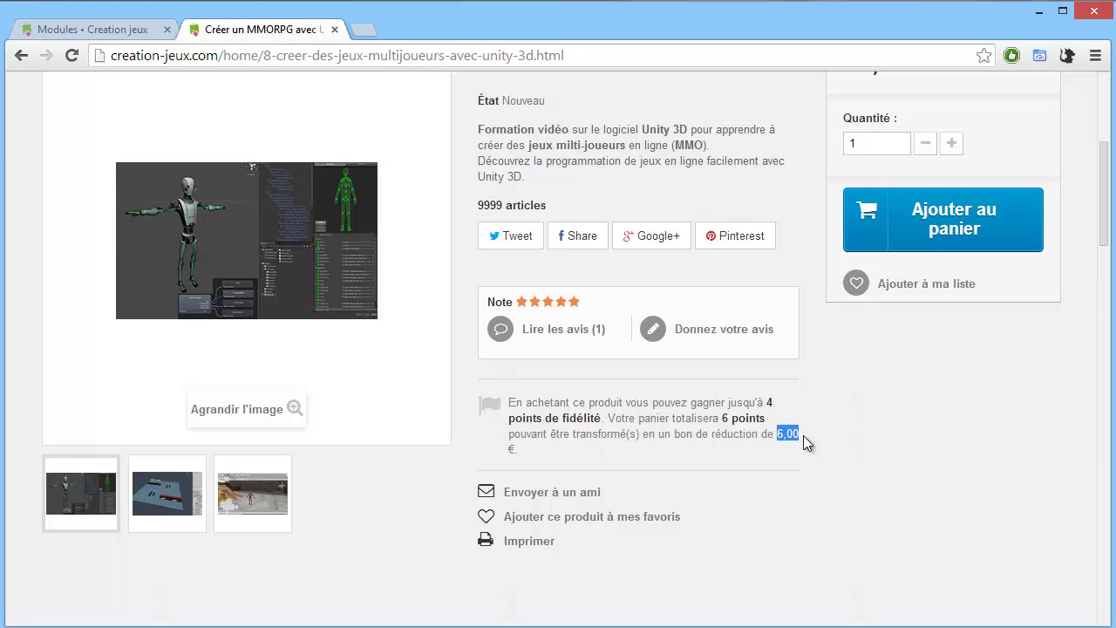
scroll(803, 439, "down", 1)
scroll(802, 443, "down", 2)
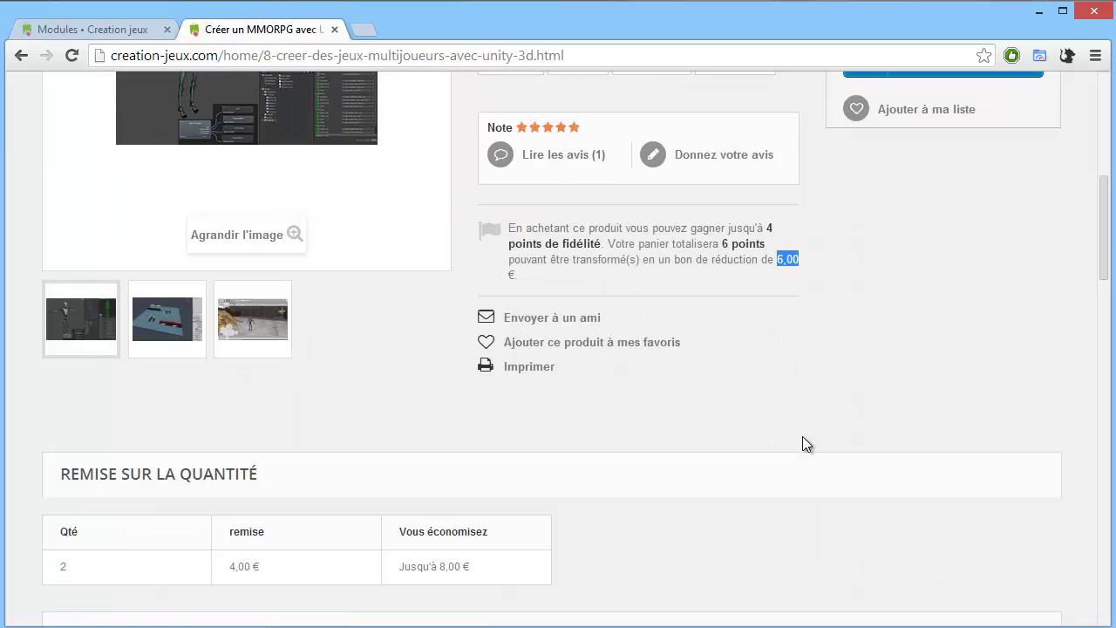
scroll(569, 334, "up", 6)
Open the back office's customer list in a separate browser tab and view the details of the customer with ID 2.
left_click(131, 32)
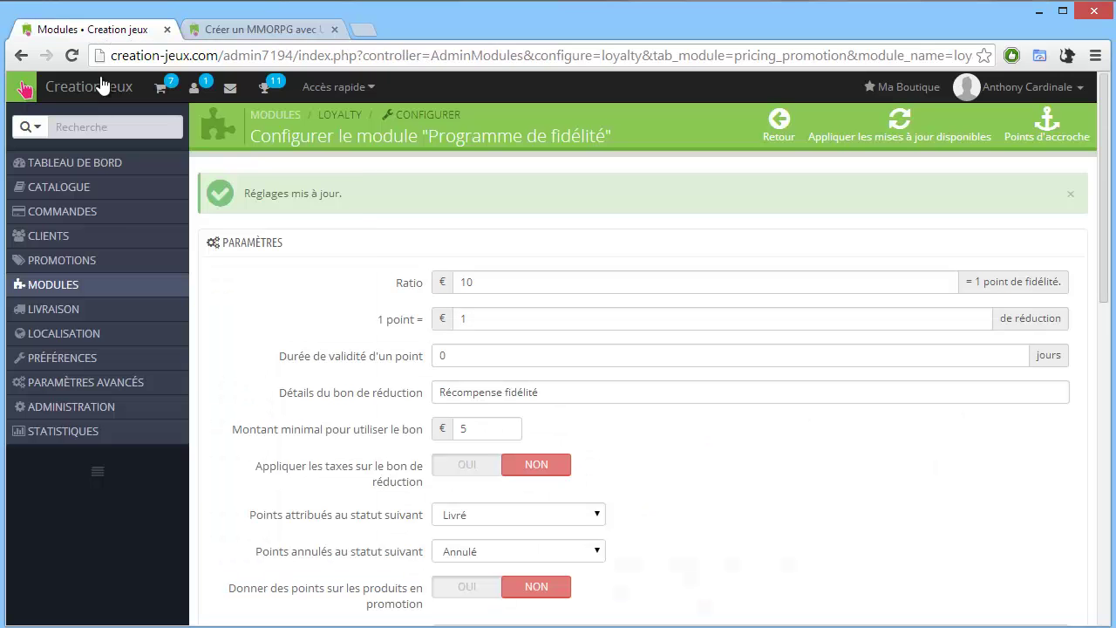
mouse_move(17, 237)
middle_click(214, 244)
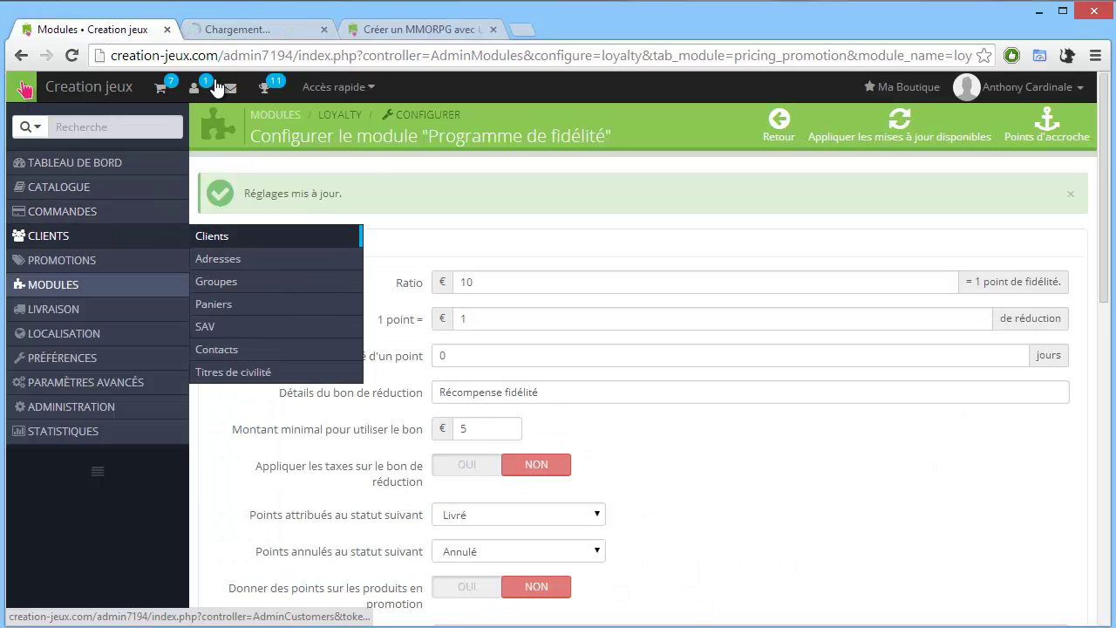
left_click(218, 37)
scroll(459, 277, "down", 1)
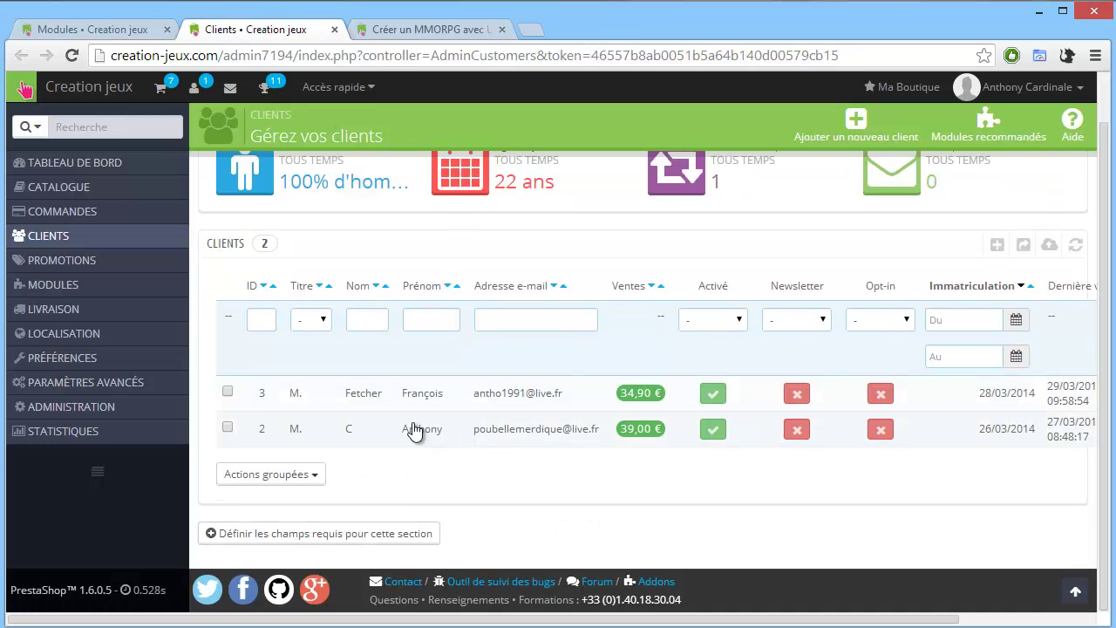
left_click(427, 427)
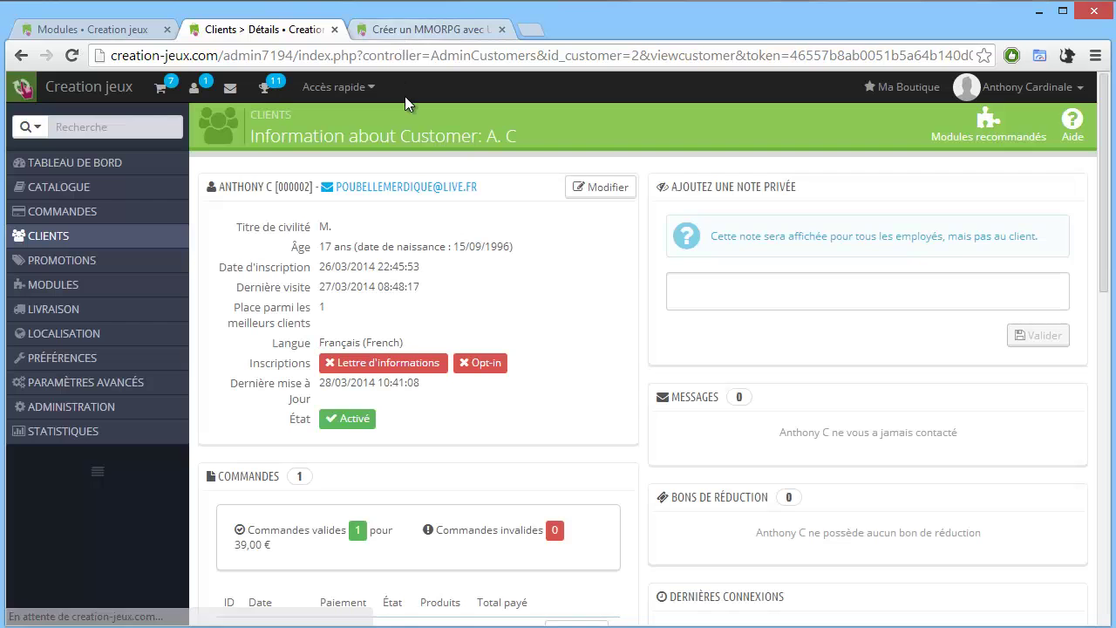
Examine the customer's details down to the gift lists and the loyalty points section.
scroll(484, 152, "down", 3)
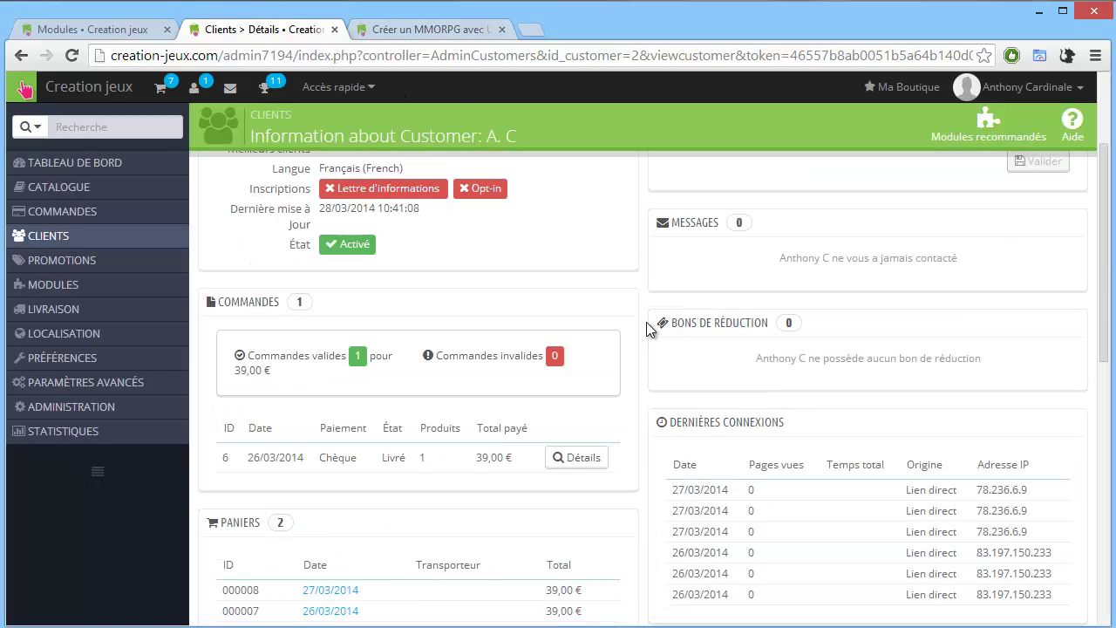
scroll(647, 332, "down", 3)
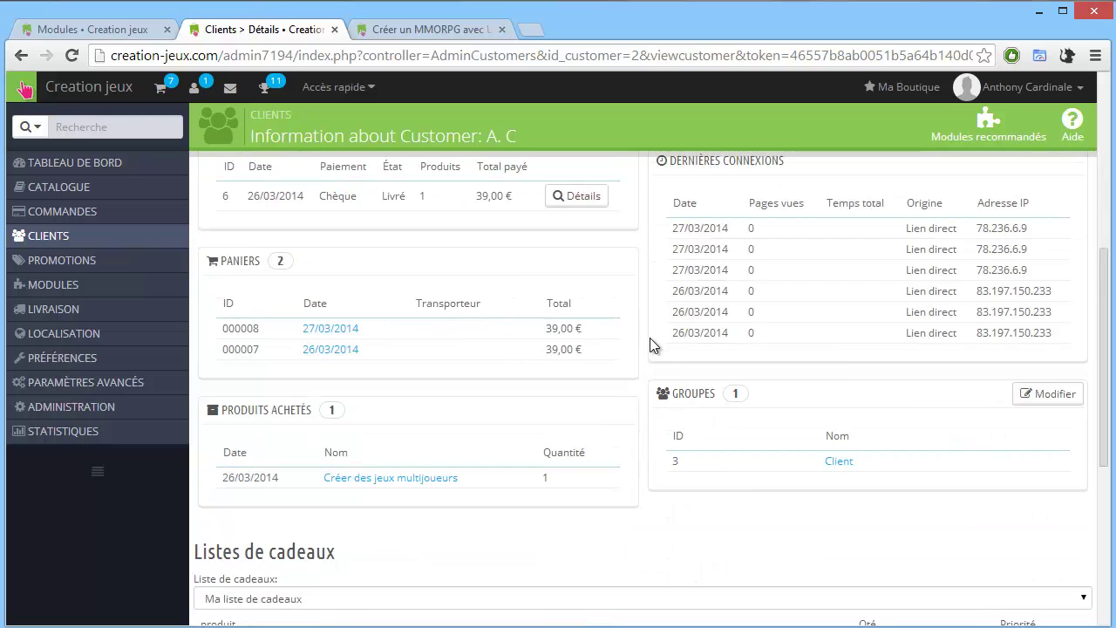
scroll(650, 337, "down", 3)
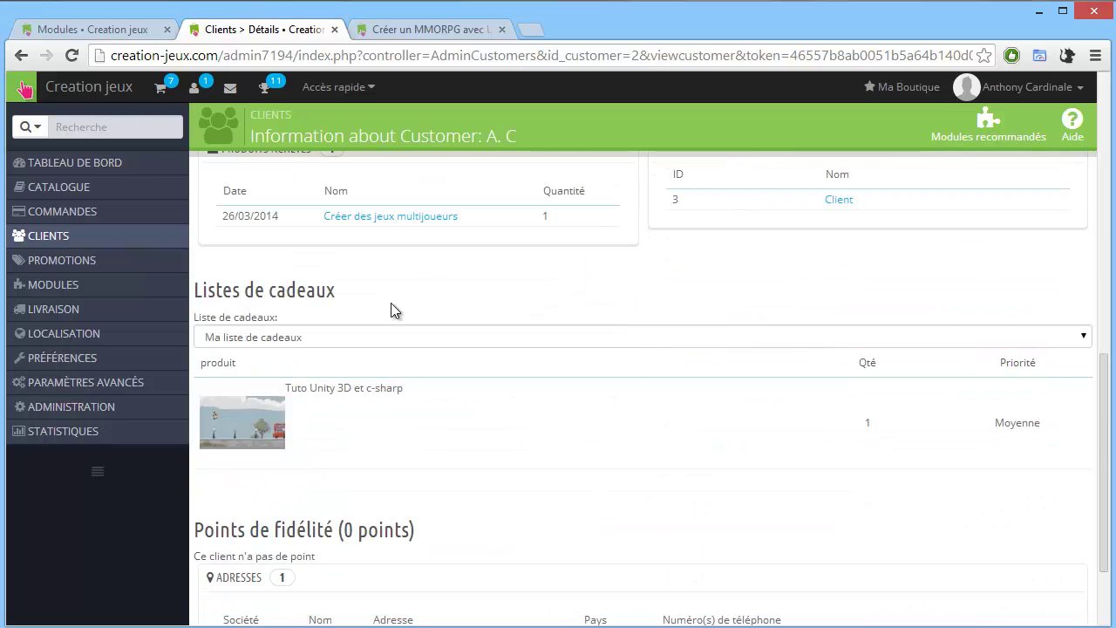
scroll(391, 331, "down", 1)
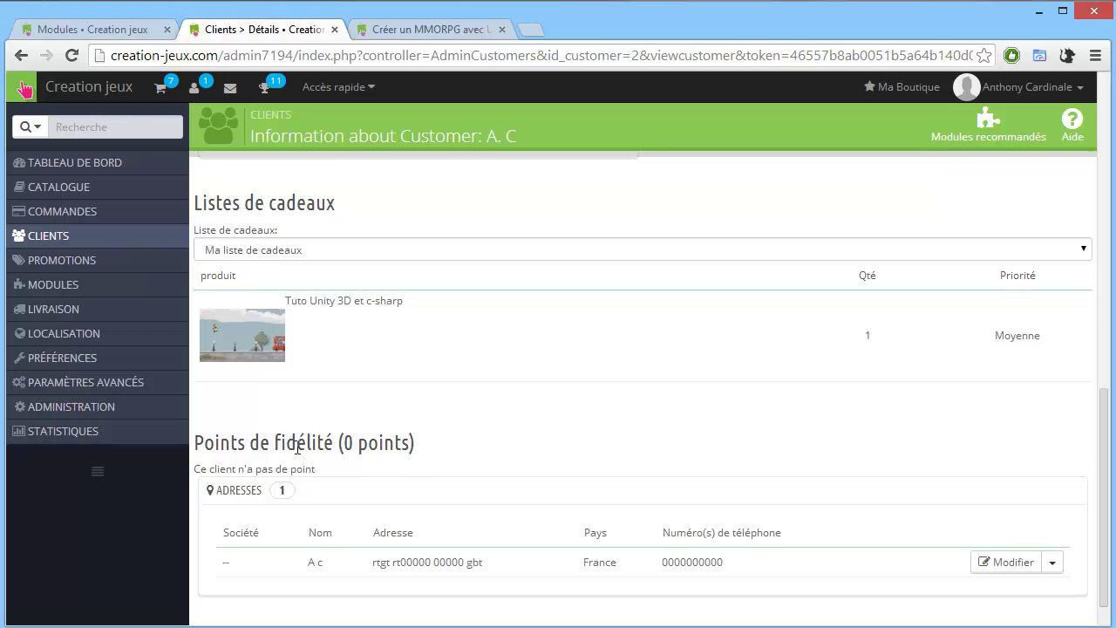
left_click_drag(231, 442, 421, 447)
scroll(428, 440, "down", 1)
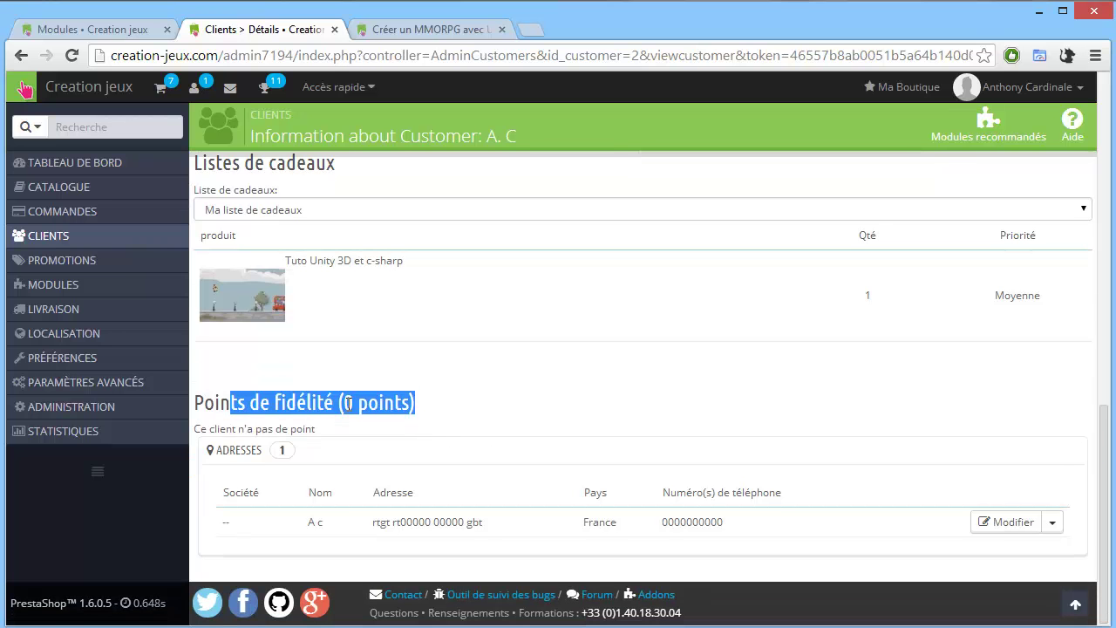
left_click(462, 406)
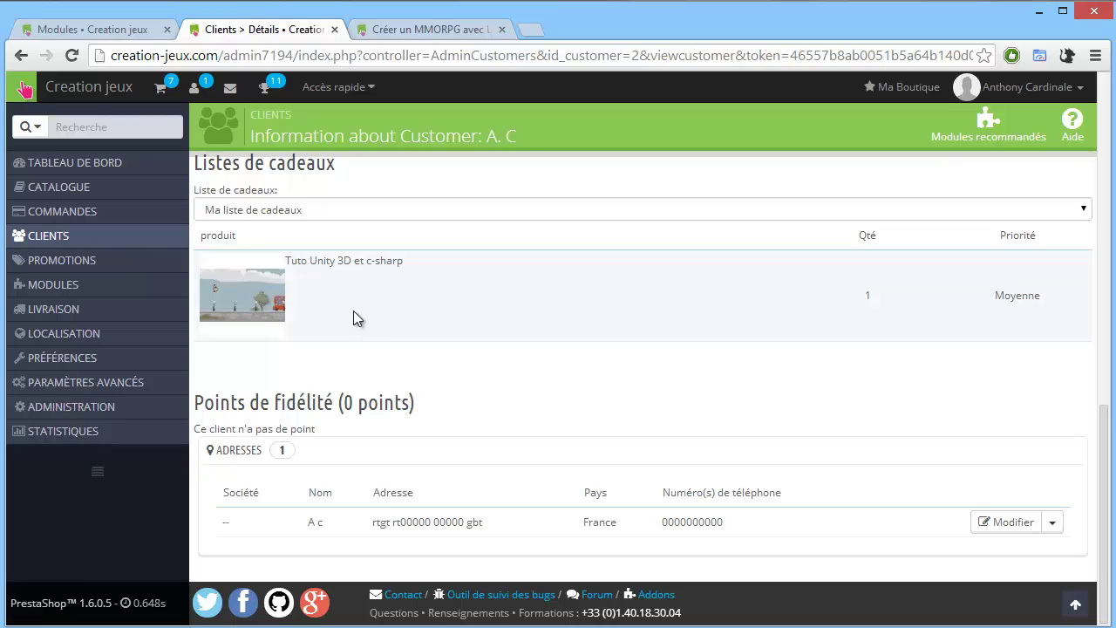
Close the customer page, return from the loyalty settings to the list of modules and search it for "parai".
left_click(334, 29)
scroll(431, 343, "down", 2)
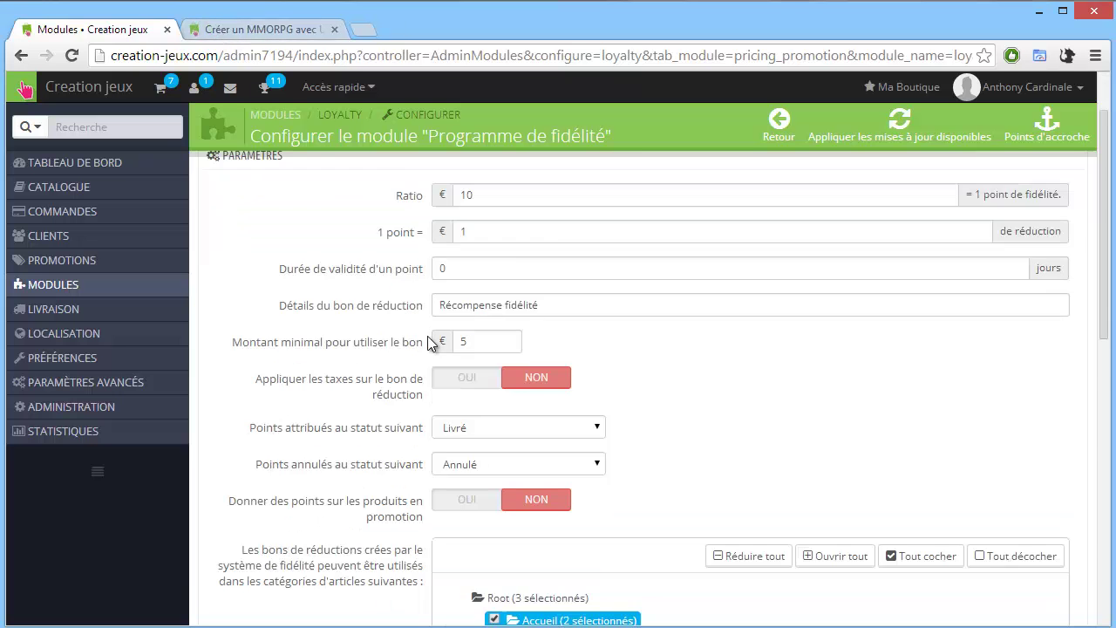
scroll(365, 349, "down", 2)
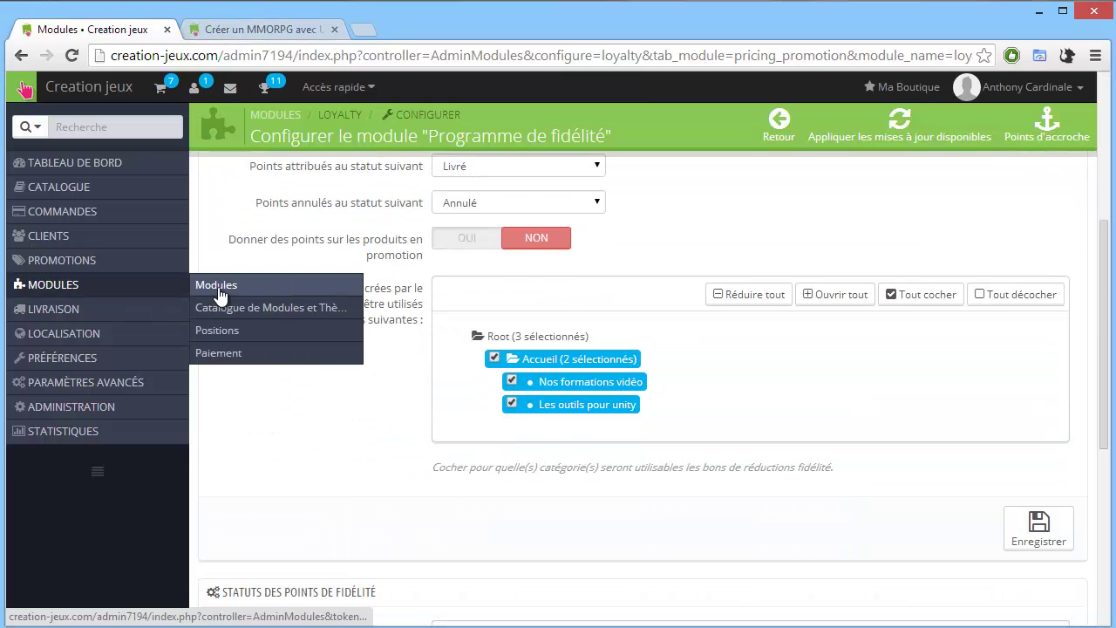
left_click(165, 284)
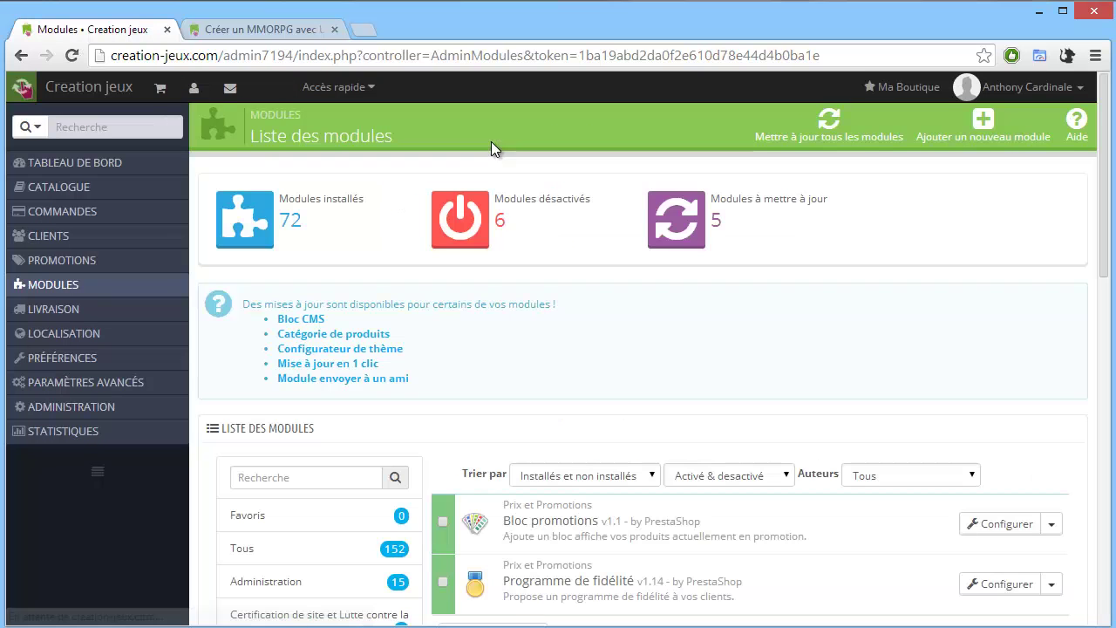
left_click(262, 477)
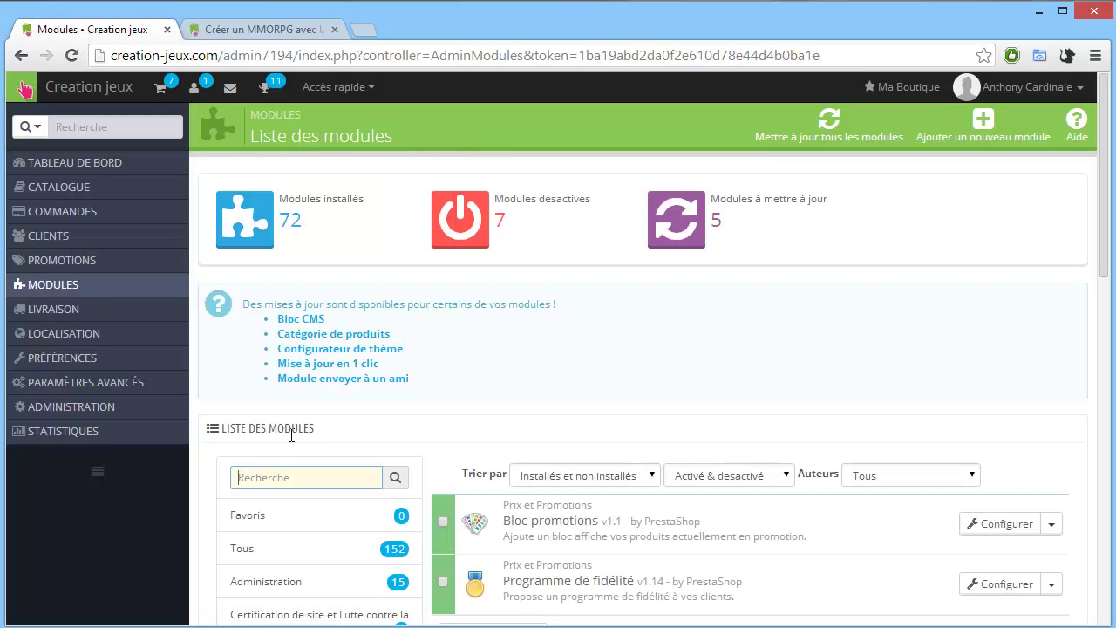
type("parai")
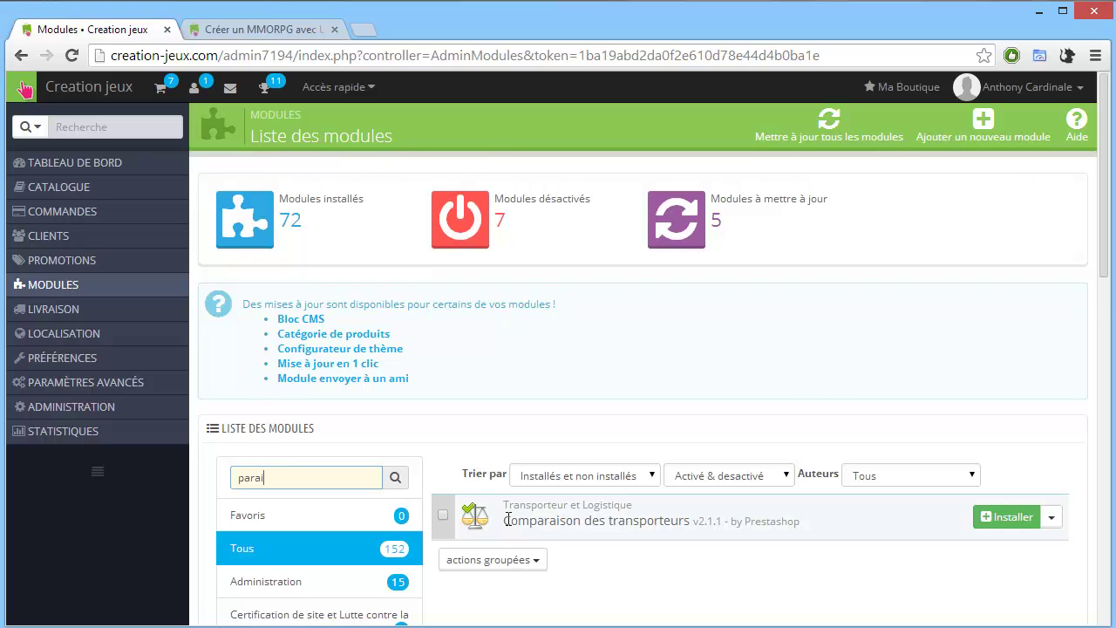
Clear the module search, filter the list by the Processus de commande category and review the module offered there.
scroll(535, 552, "down", 1)
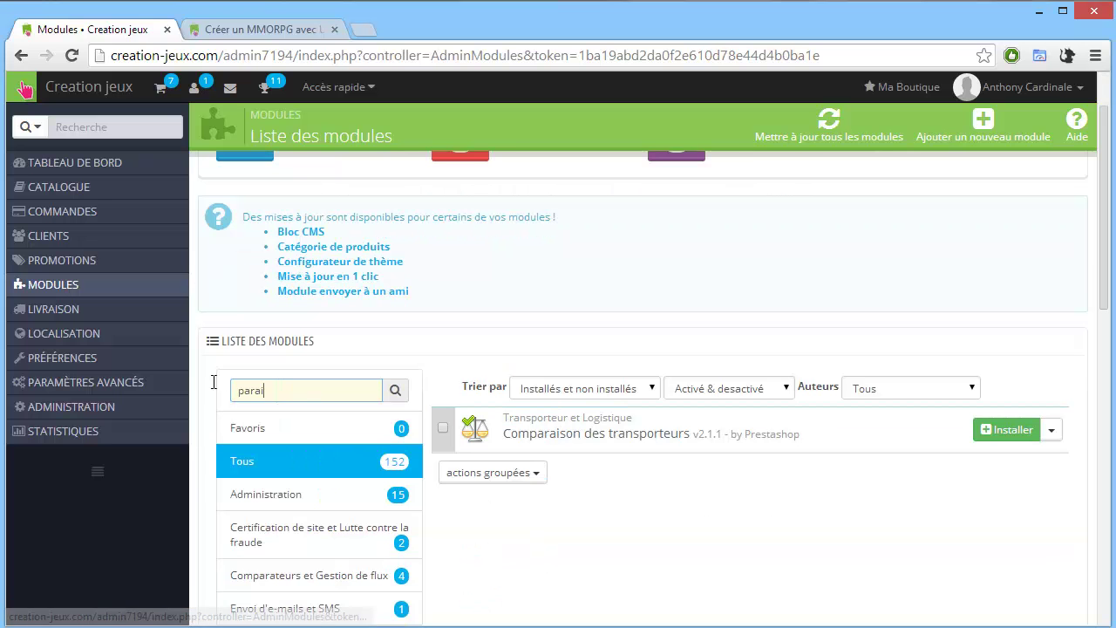
left_click_drag(315, 394, 243, 381)
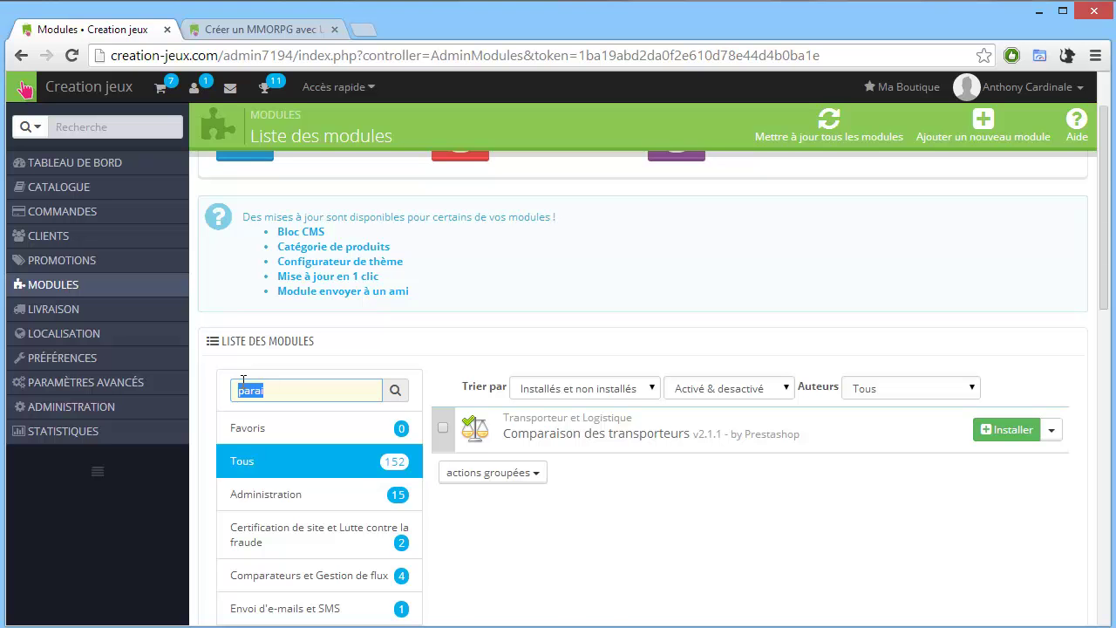
key("BackSpace")
scroll(307, 349, "down", 3)
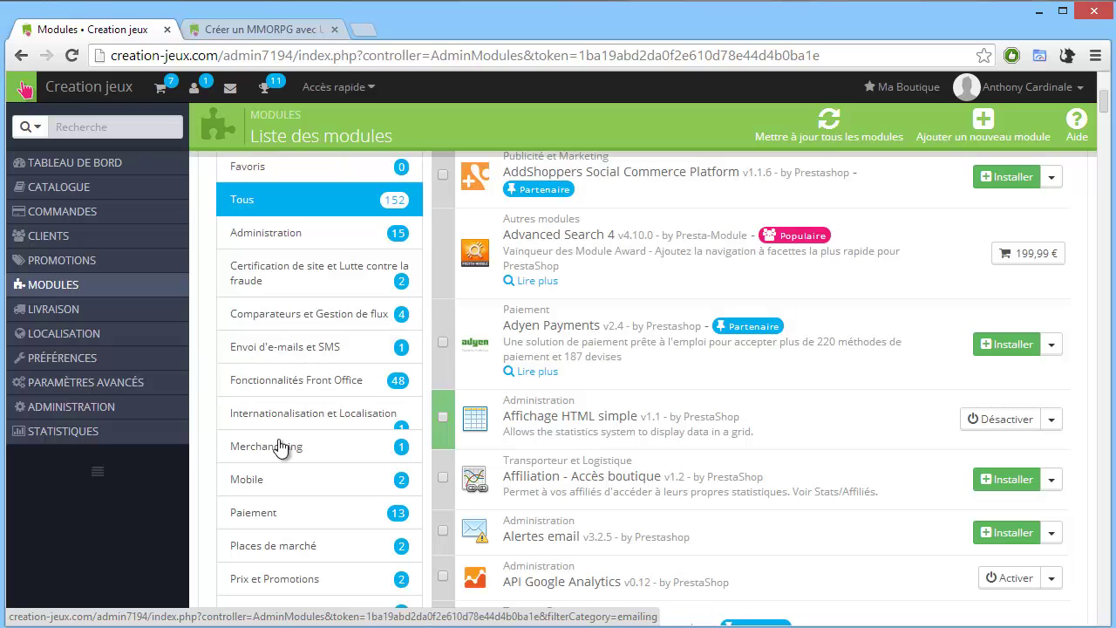
scroll(319, 450, "down", 1)
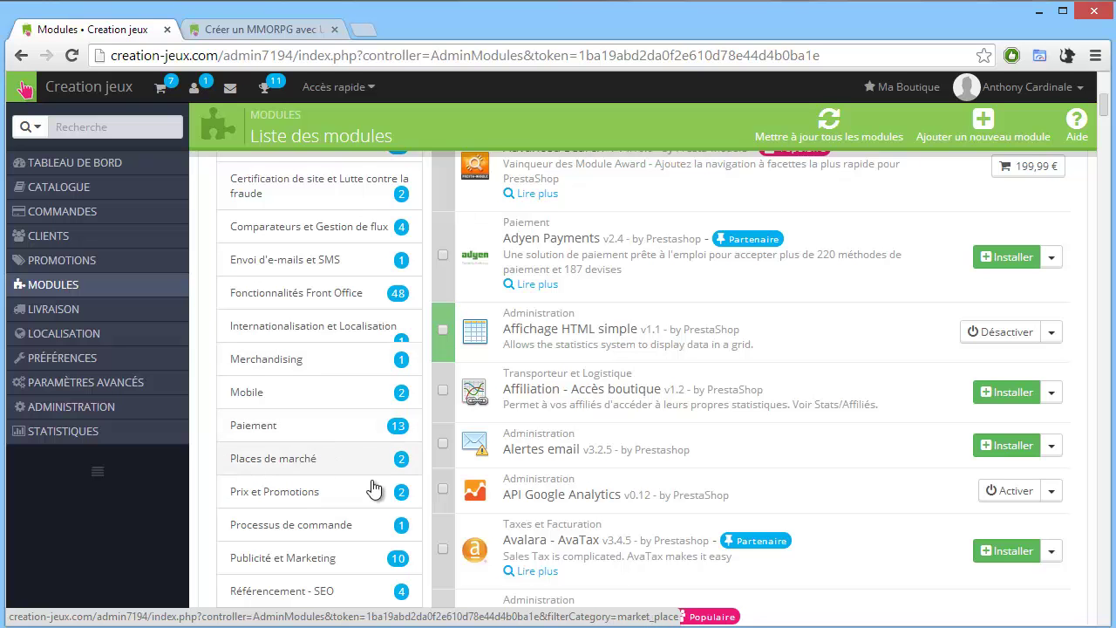
scroll(390, 491, "down", 1)
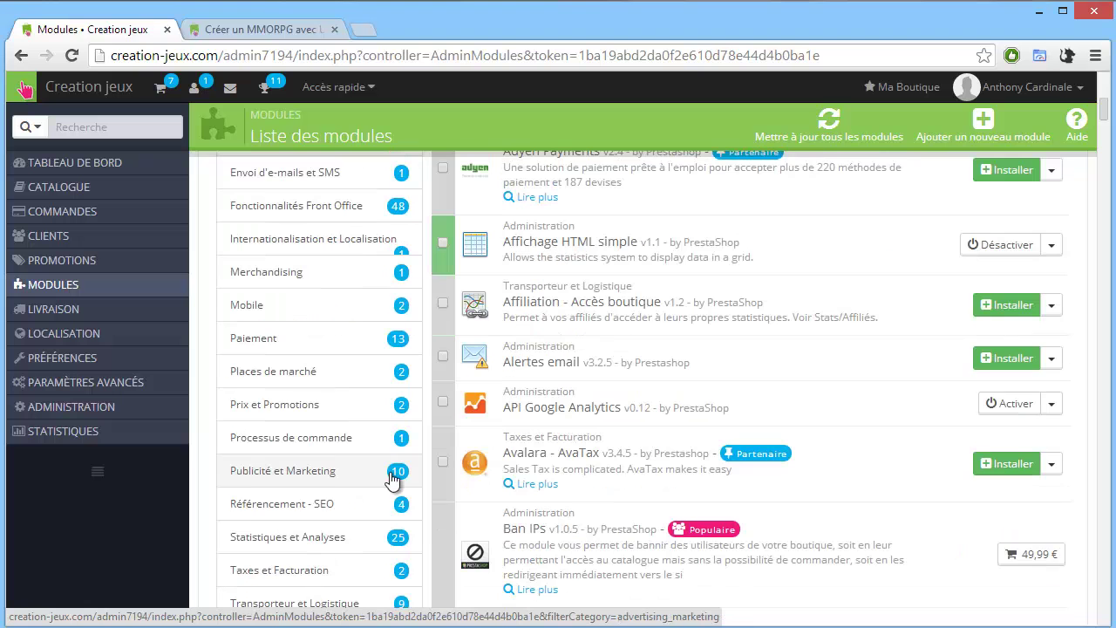
left_click(334, 447)
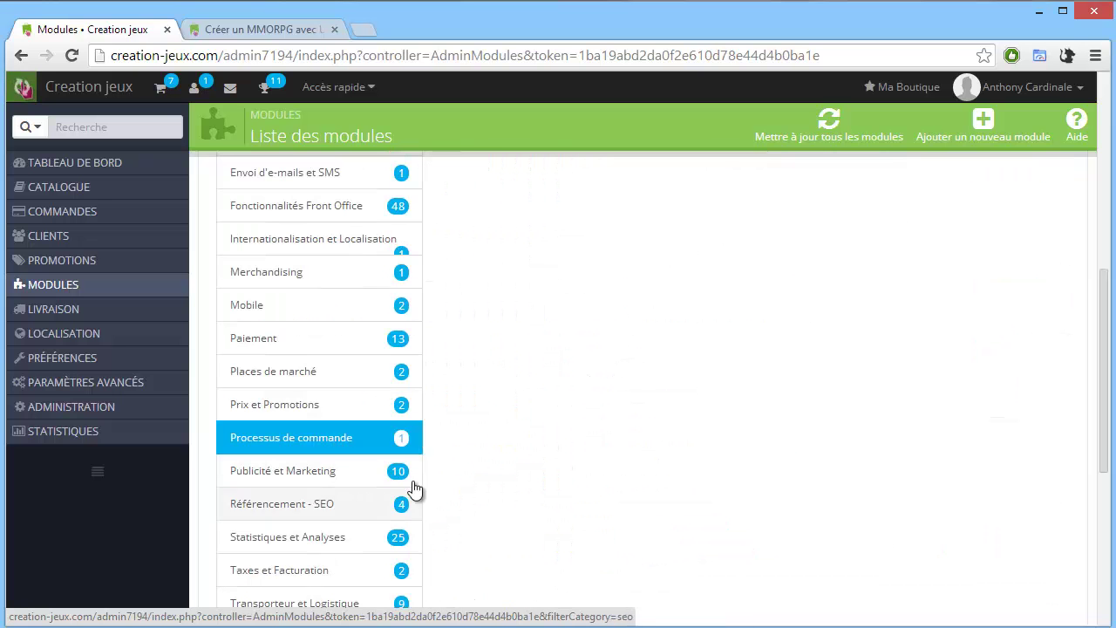
scroll(547, 477, "up", 4)
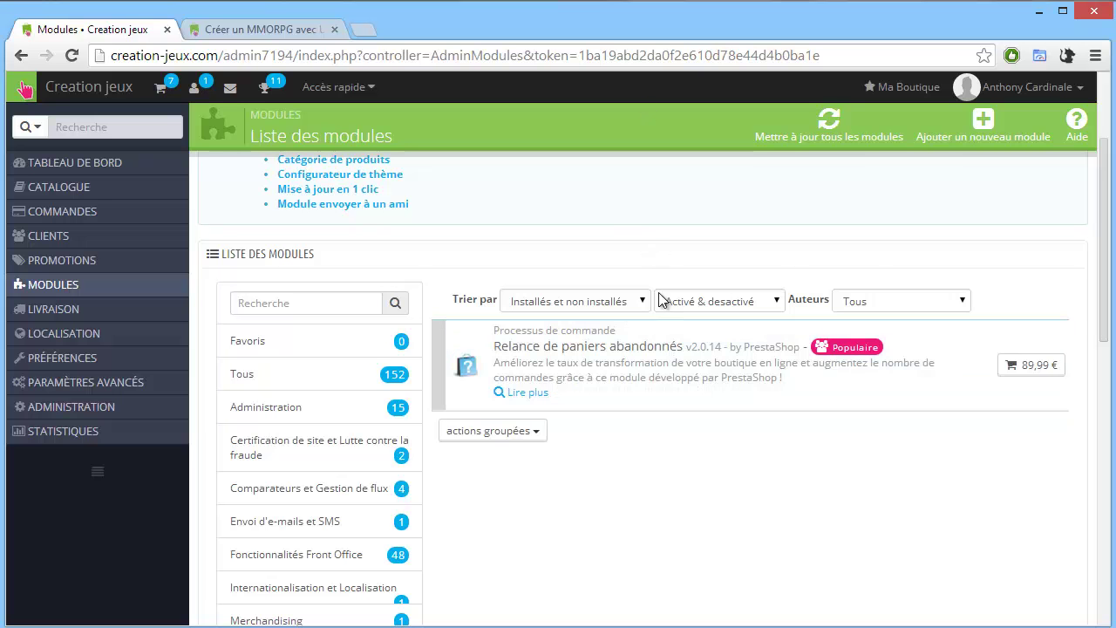
scroll(648, 316, "down", 3)
scroll(534, 374, "up", 3)
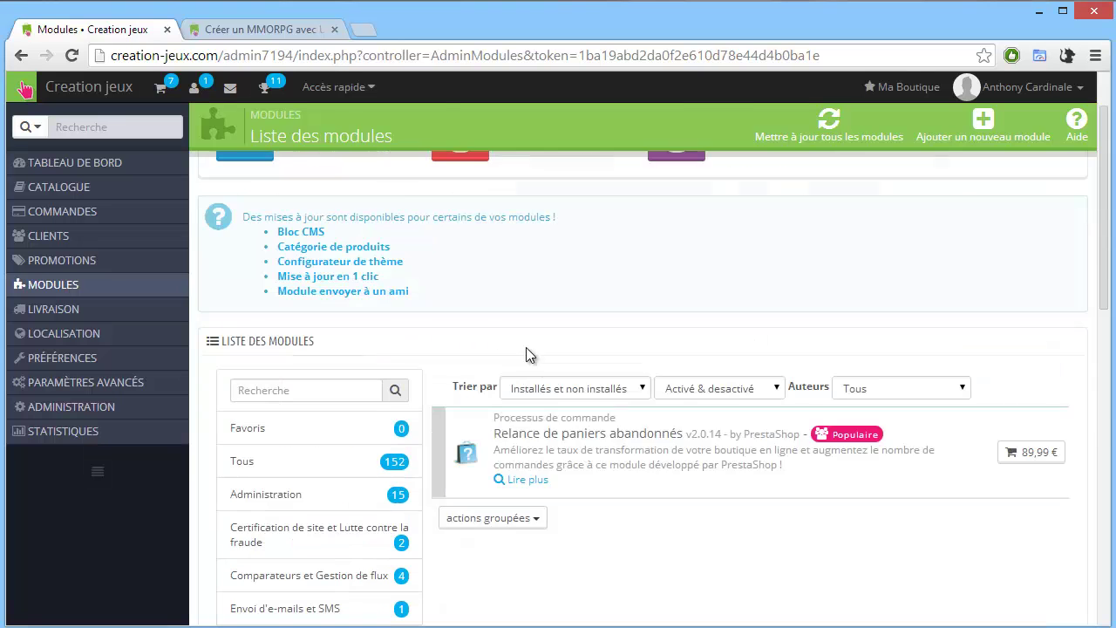
Filter the modules by Publicité et Marketing and examine the Bloc publicités and Google Adwords entries.
scroll(582, 440, "down", 4)
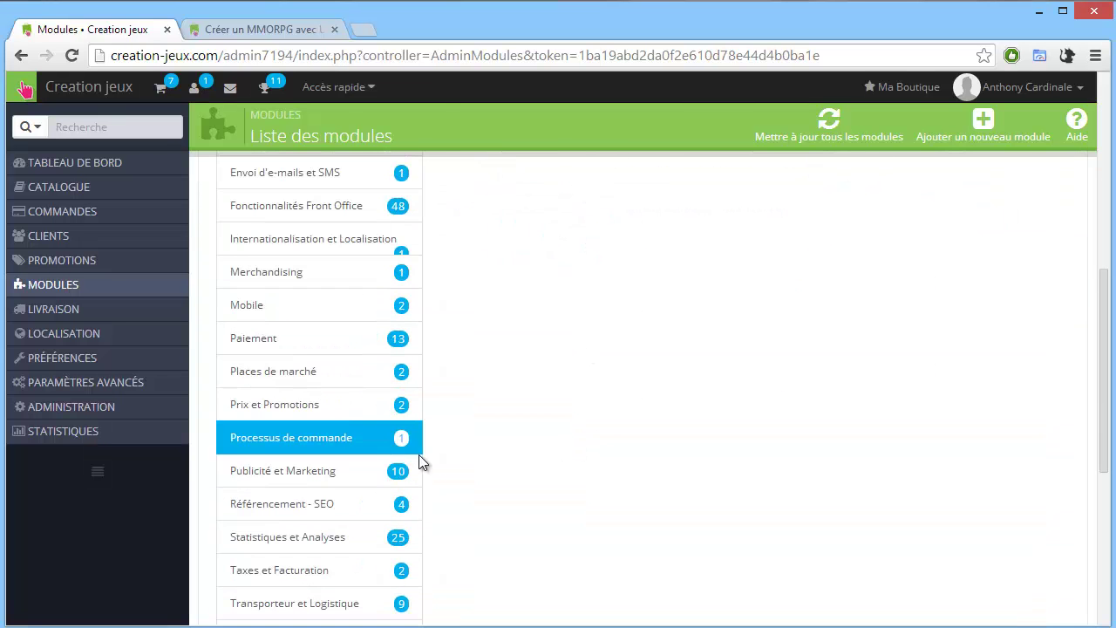
left_click(352, 473)
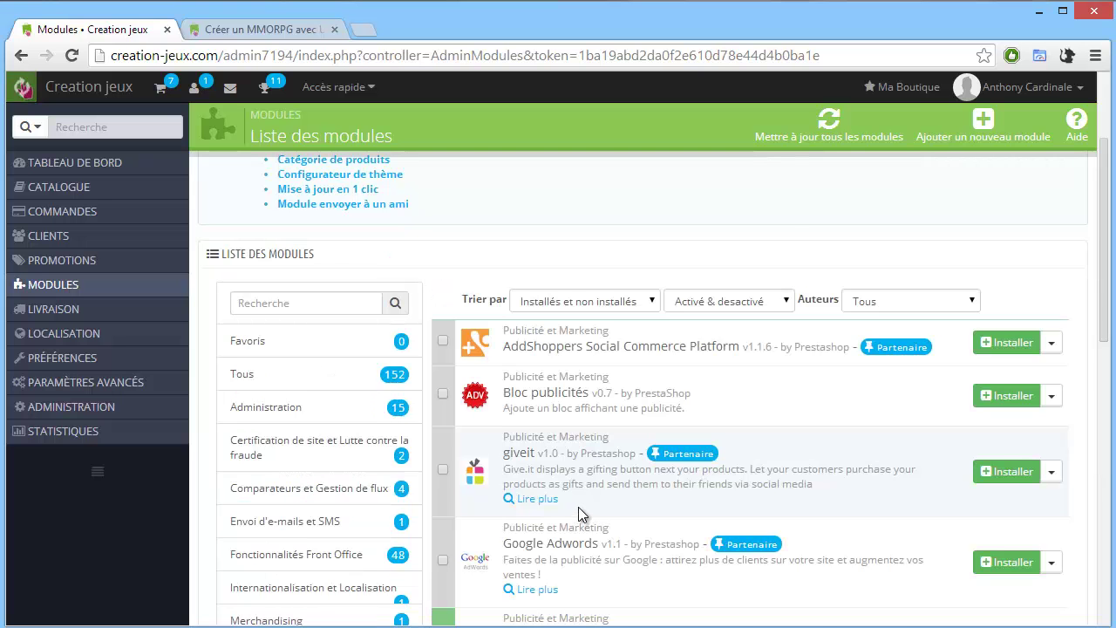
scroll(578, 507, "down", 1)
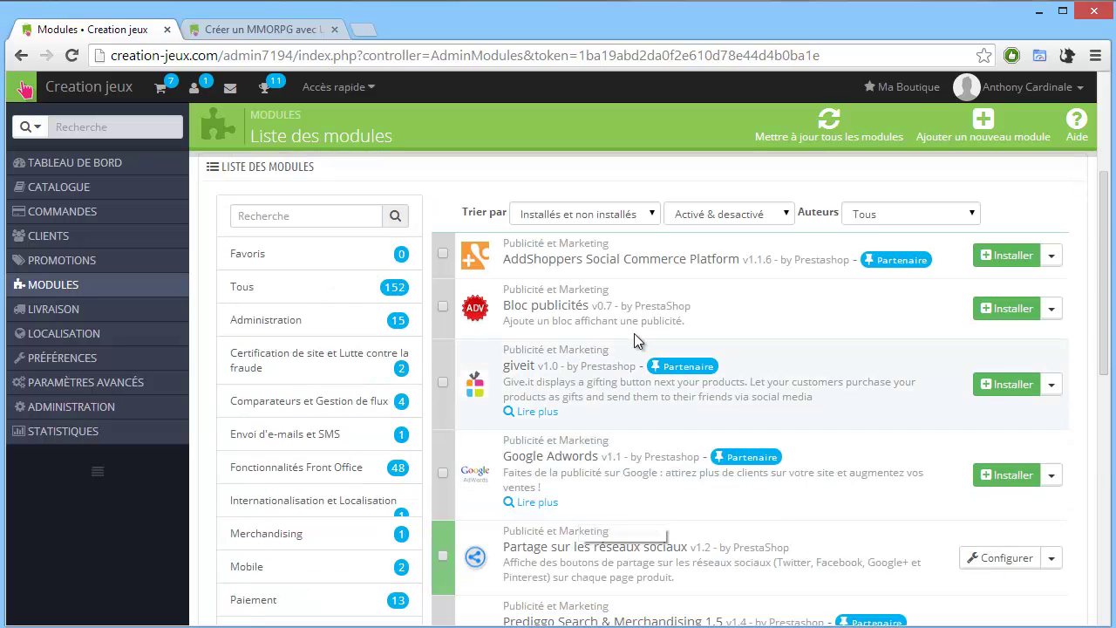
left_click_drag(715, 326, 503, 299)
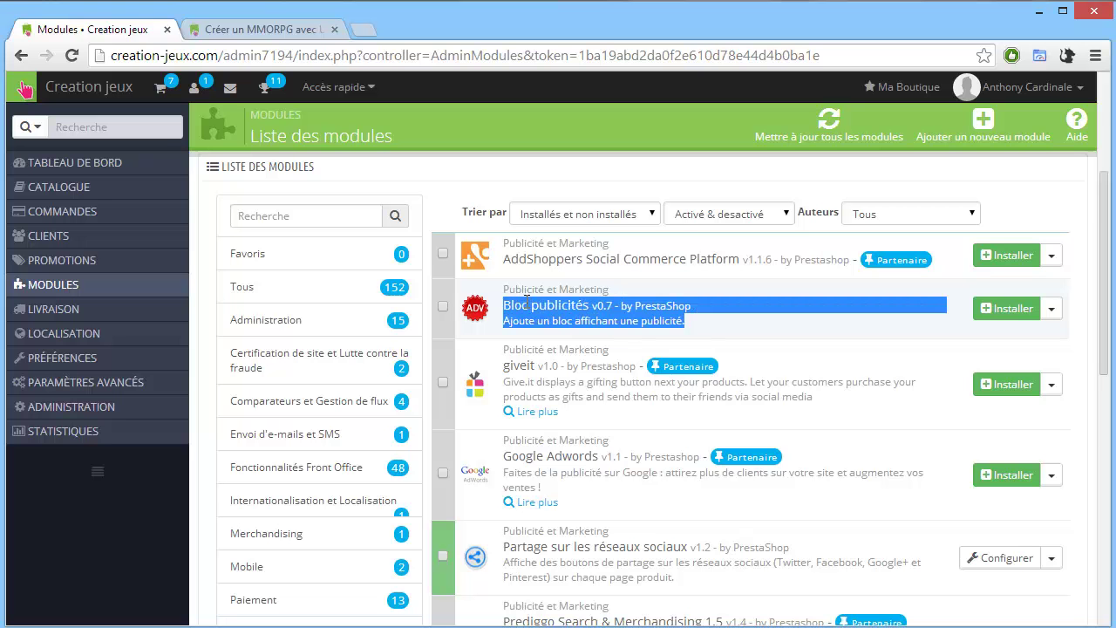
scroll(532, 305, "down", 2)
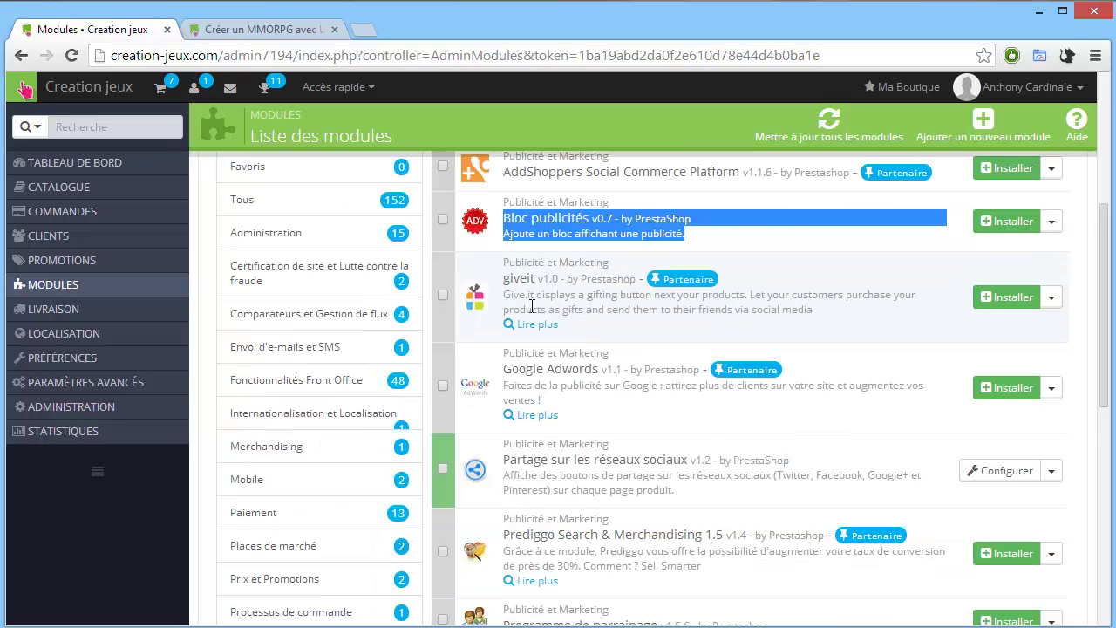
left_click_drag(658, 327, 505, 272)
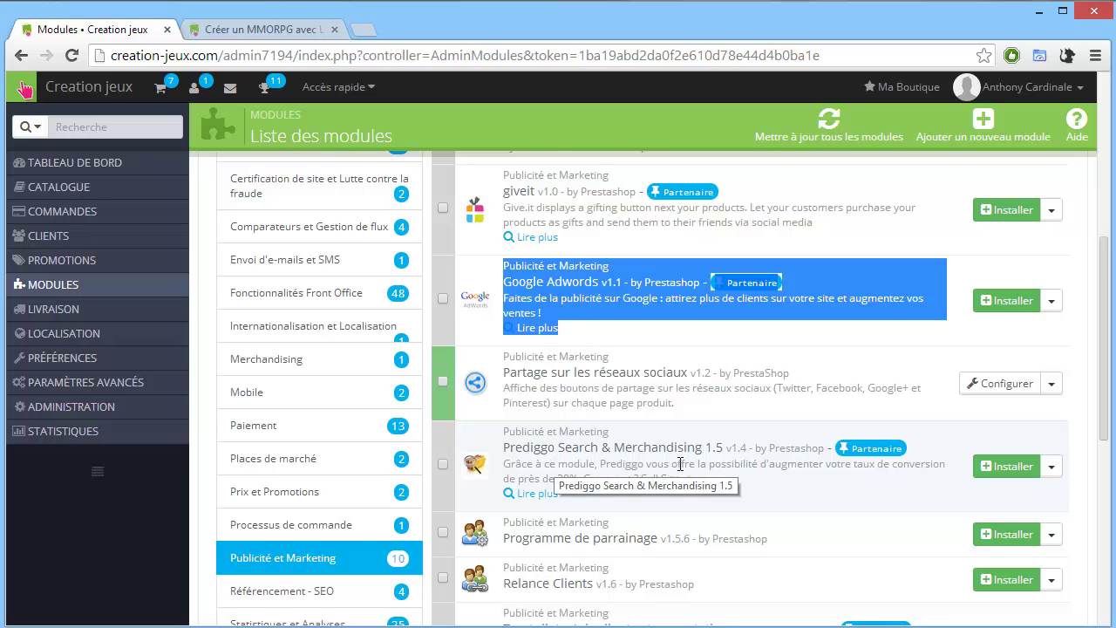
Review the Programme de parrainage and Relance Clients entries, and install the Programme de parrainage module.
scroll(685, 461, "down", 1)
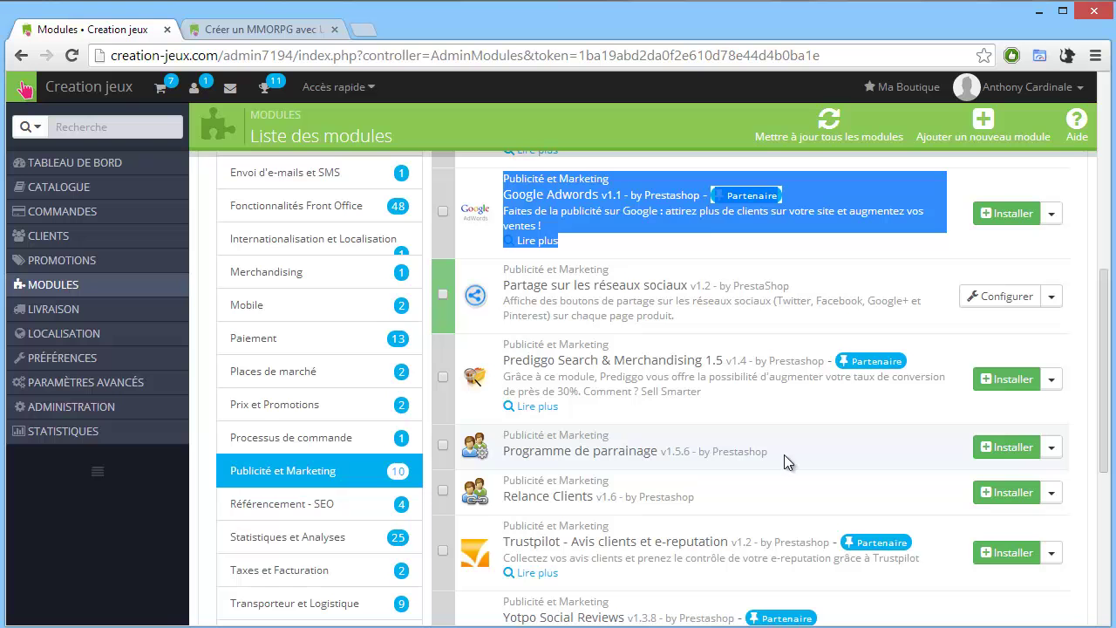
left_click_drag(780, 453, 510, 455)
scroll(540, 462, "down", 1)
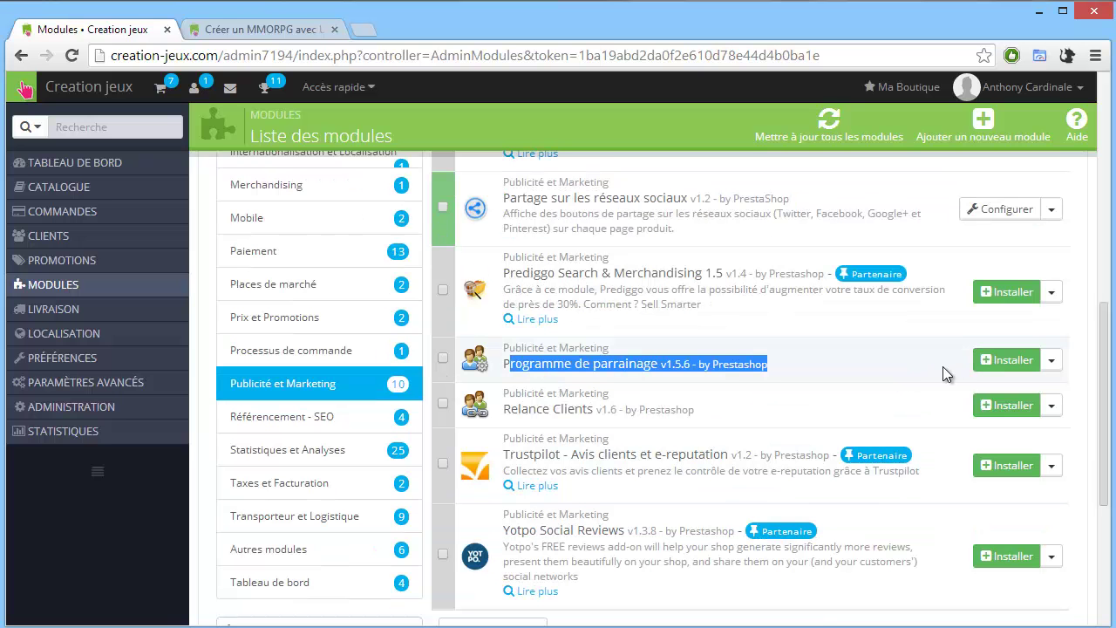
left_click_drag(711, 405, 528, 416)
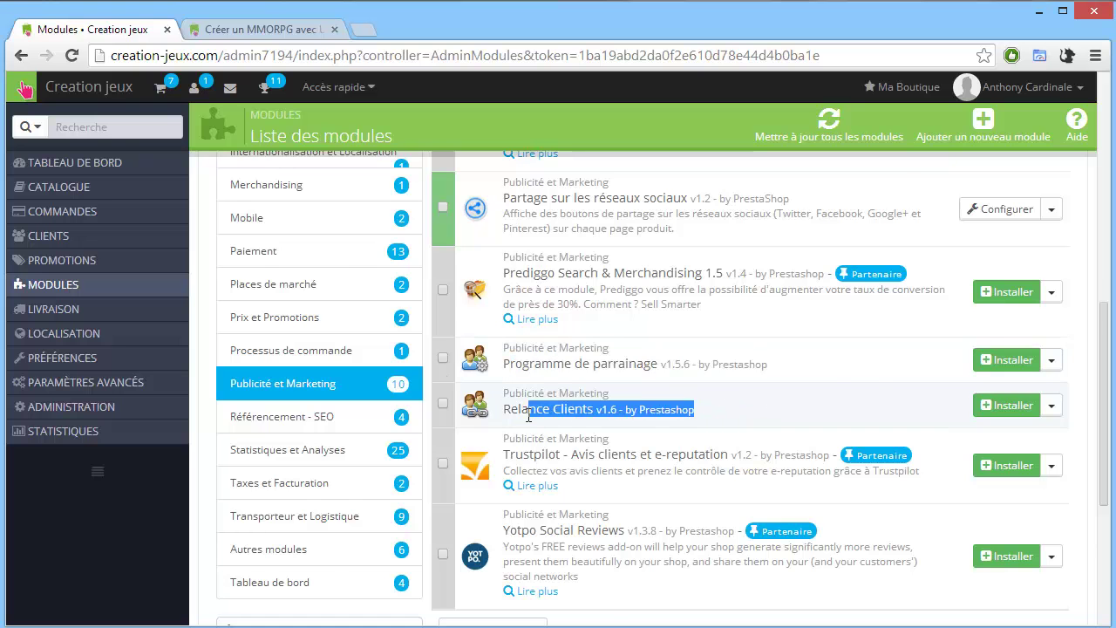
scroll(528, 416, "down", 1)
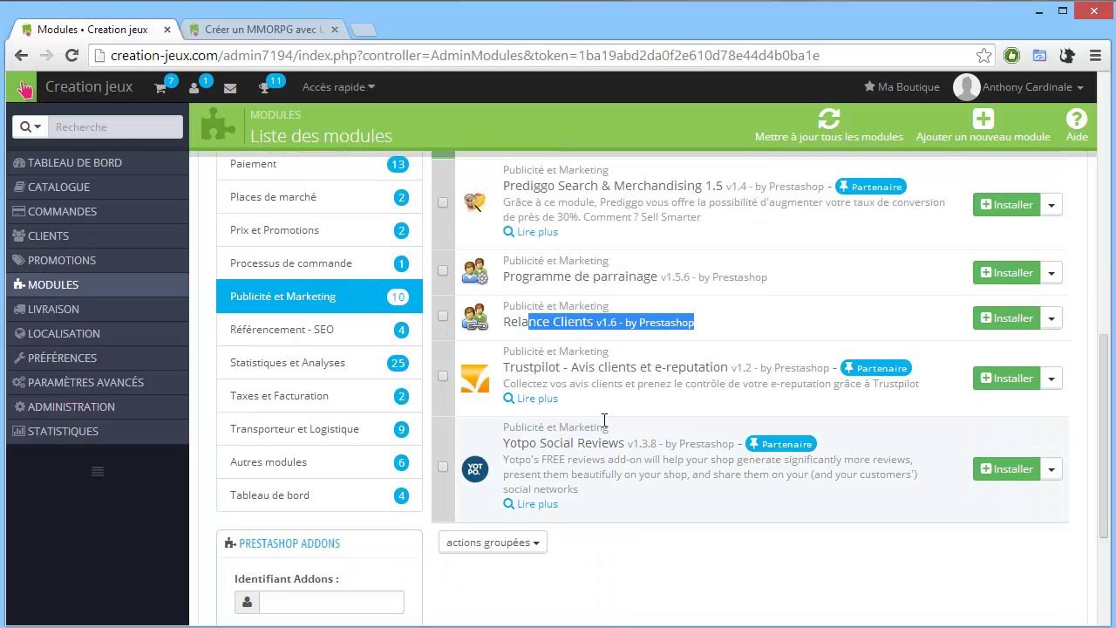
left_click(981, 275)
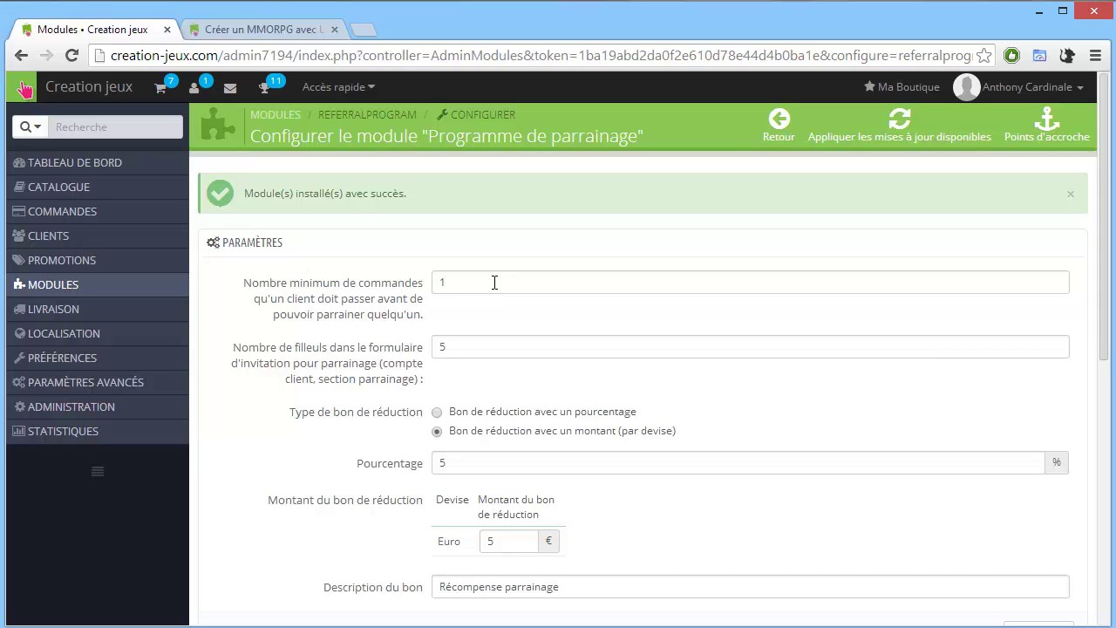
Examine the referral settings for minimum orders, number of referred friends, and voucher percentage and amount.
left_click_drag(509, 283, 374, 279)
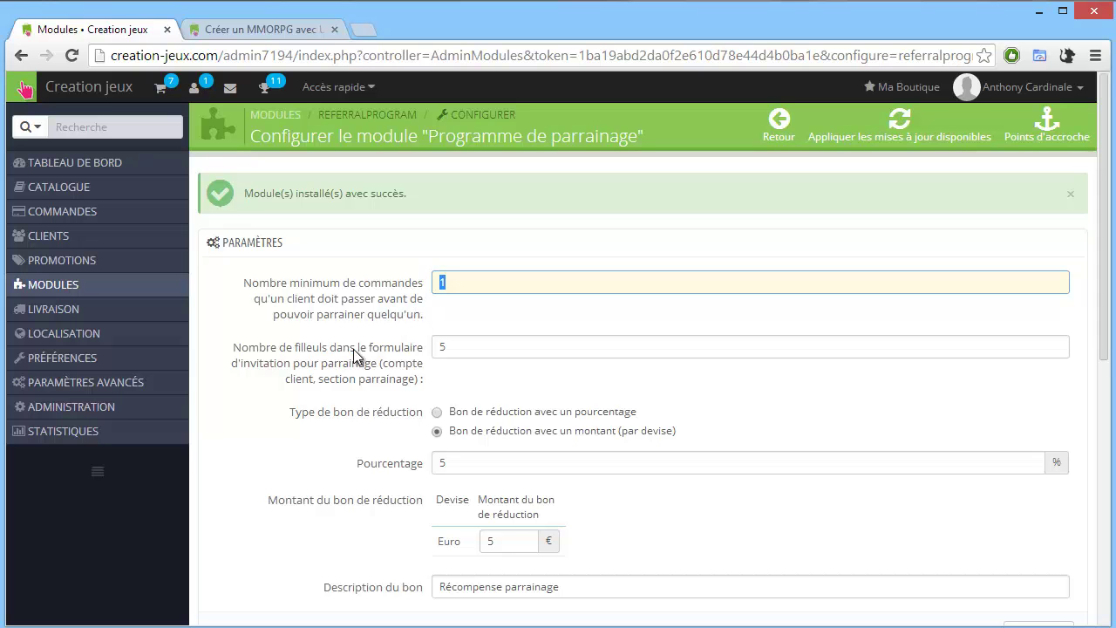
left_click_drag(319, 352, 409, 382)
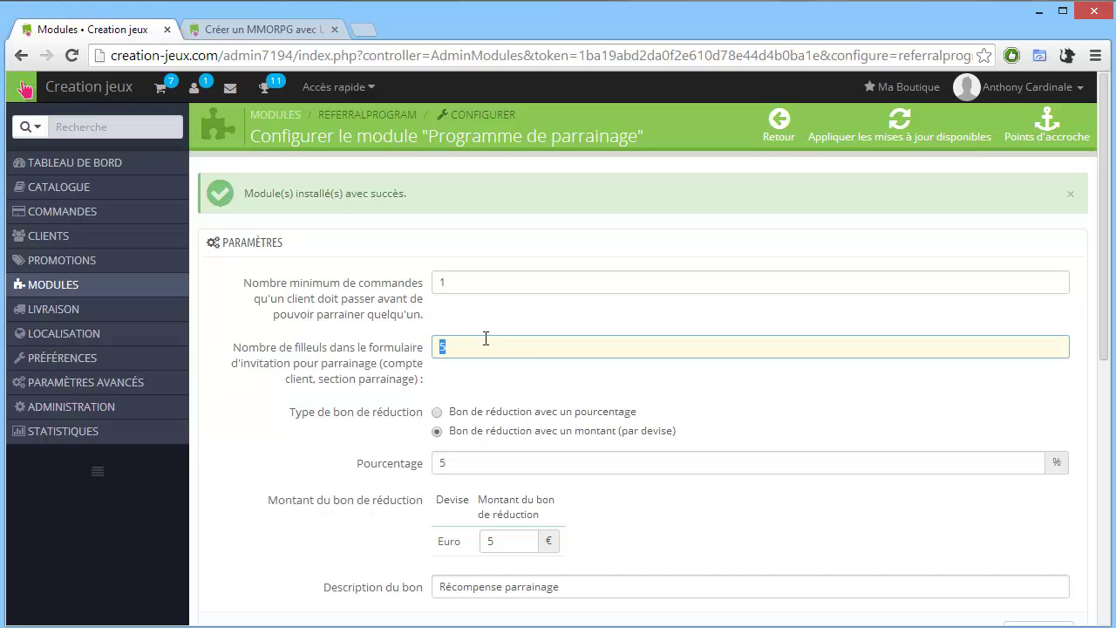
left_click(475, 349)
scroll(451, 363, "down", 1)
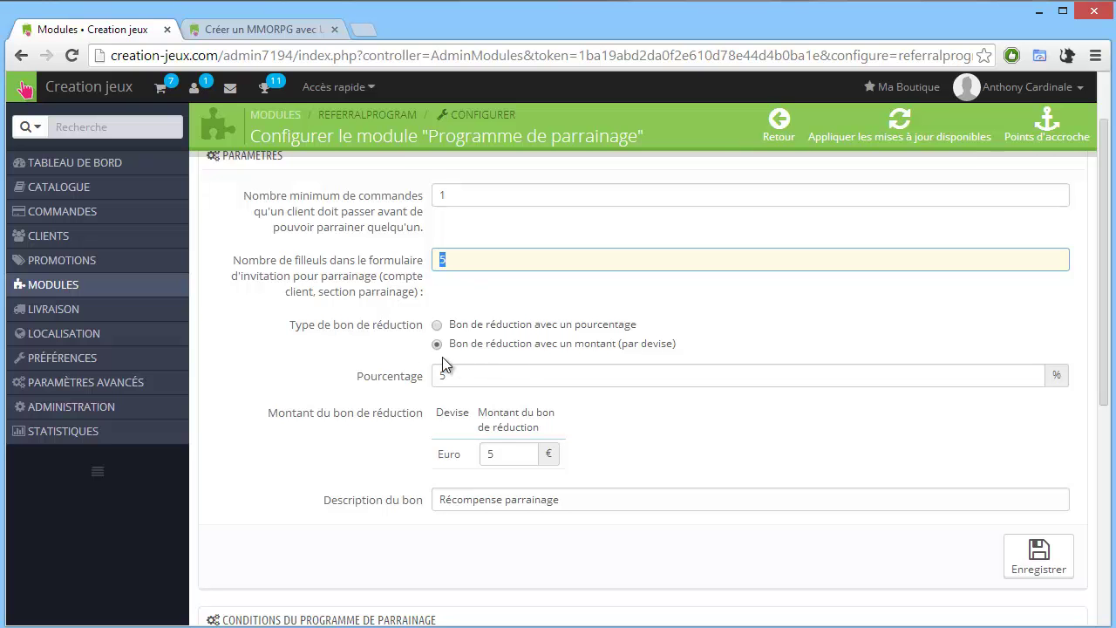
key("Tab")
key("Tab")
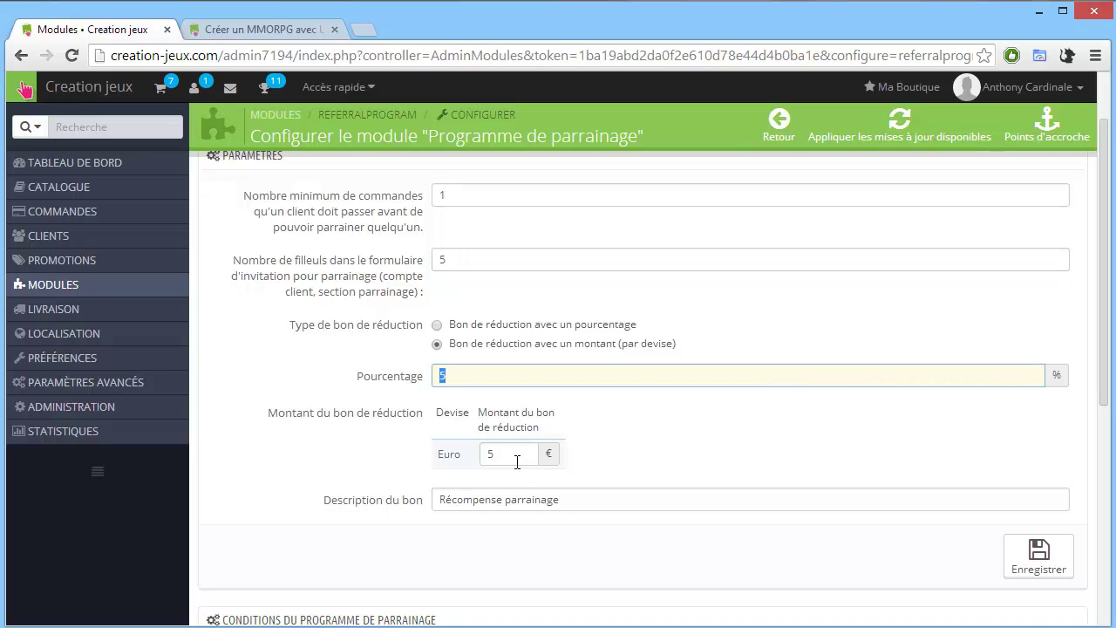
key("Tab")
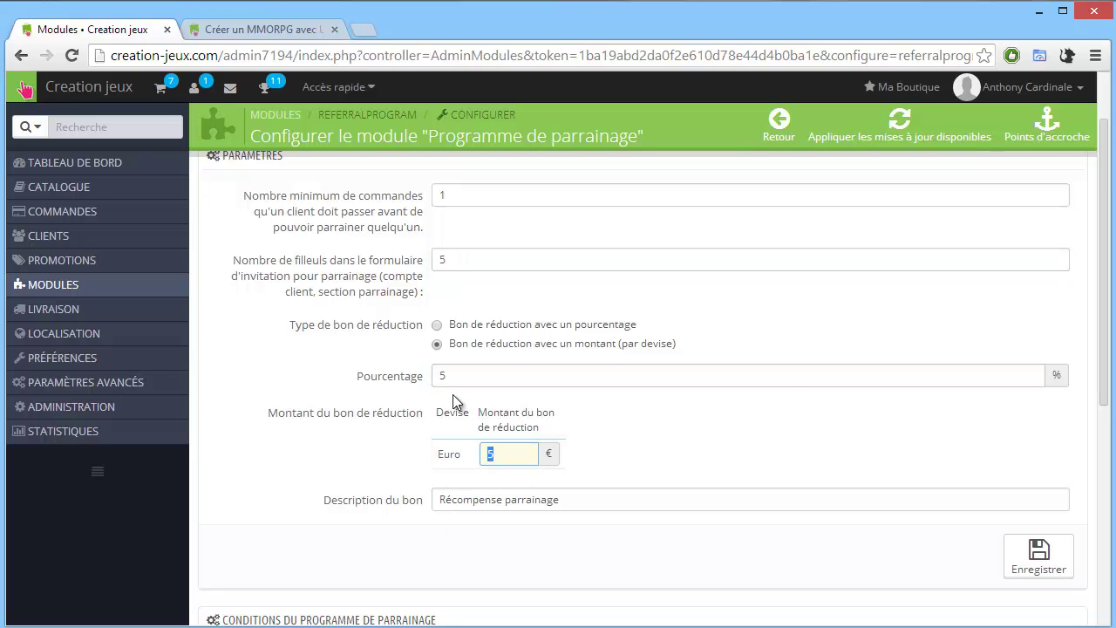
Set the referral voucher type to an amount per currency and save the programme's parameters.
left_click(436, 343)
left_click(437, 324)
left_click(437, 343)
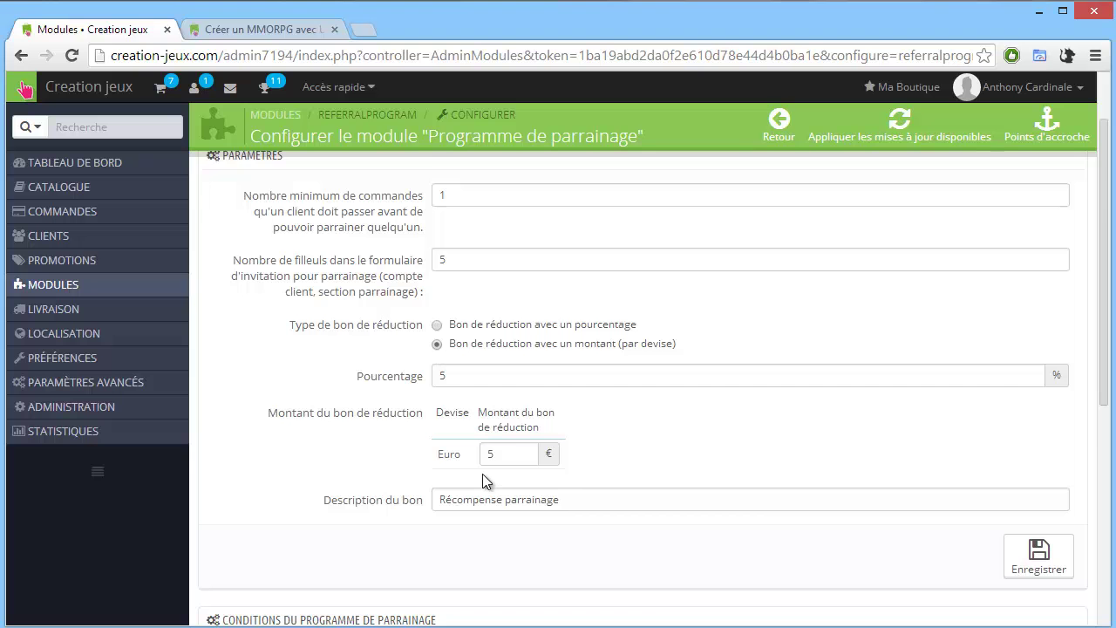
scroll(442, 519, "down", 2)
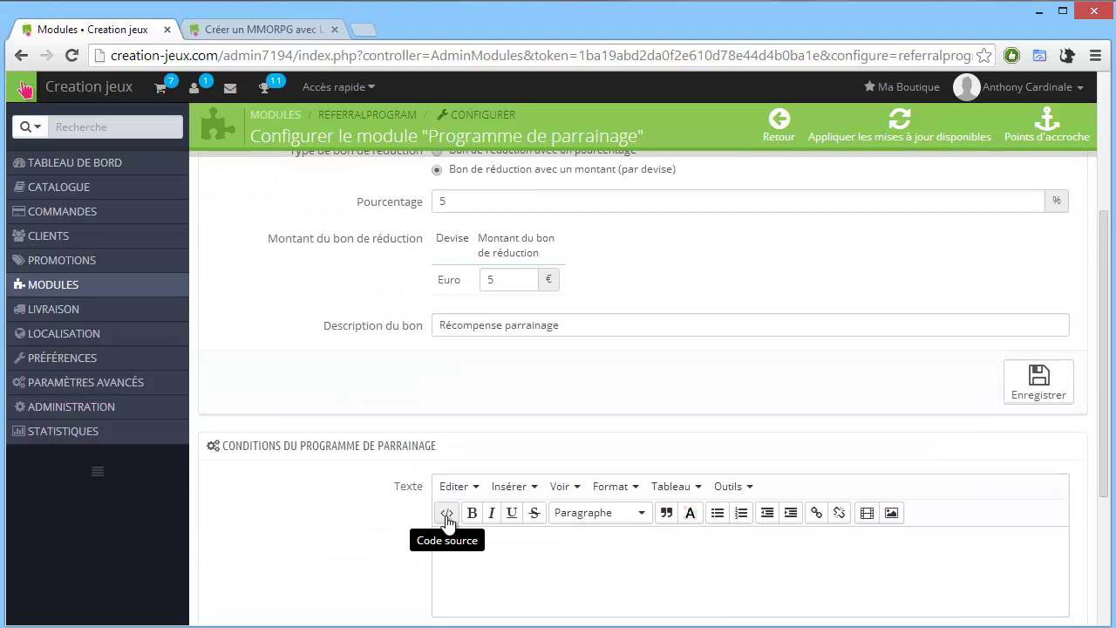
scroll(552, 407, "down", 1)
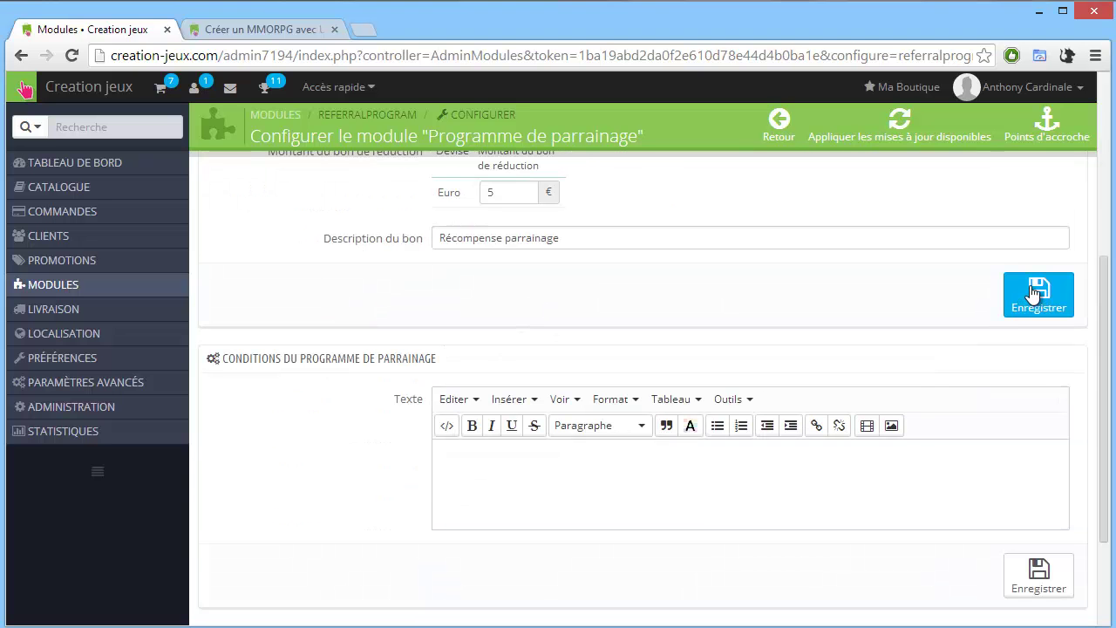
left_click(1032, 297)
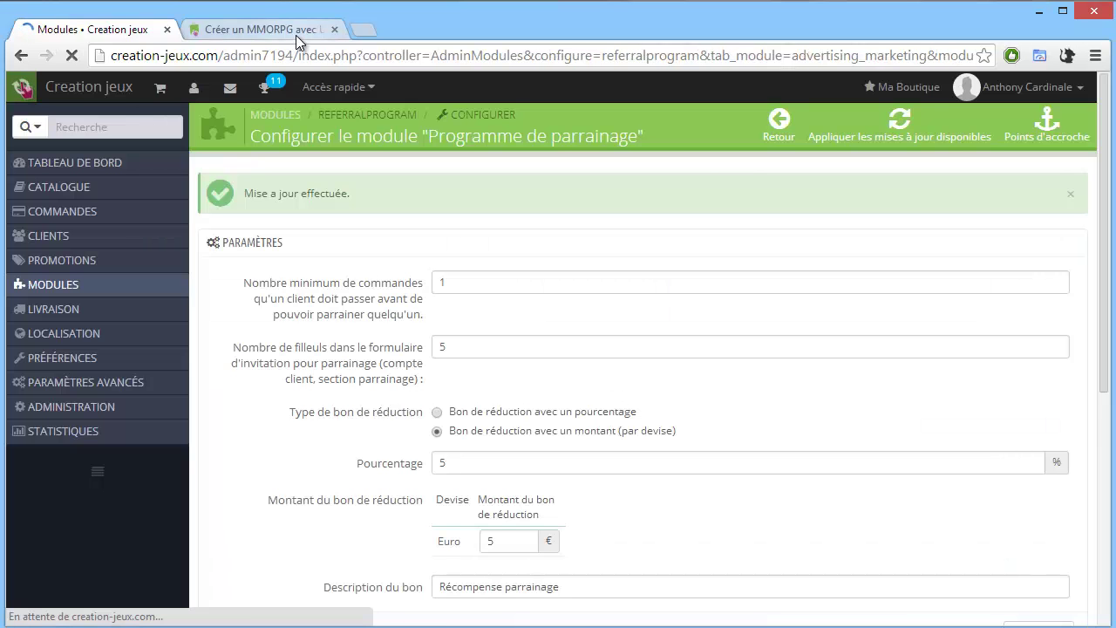
View the shop's product page and its domain in the other browser tab, and return to the back office.
left_click(297, 32)
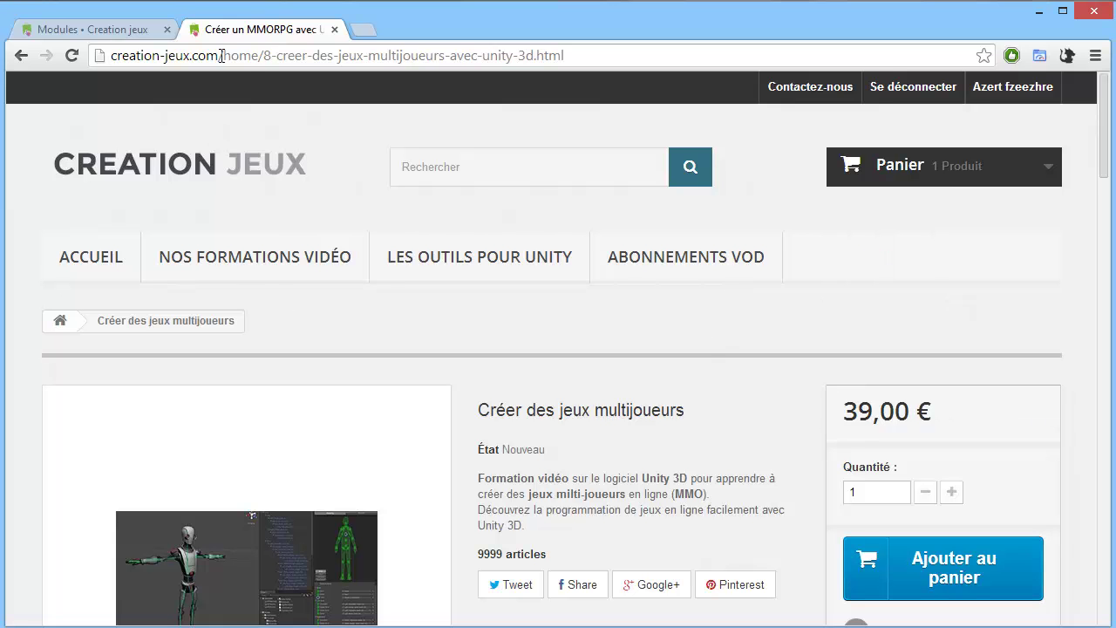
left_click_drag(221, 57, 110, 57)
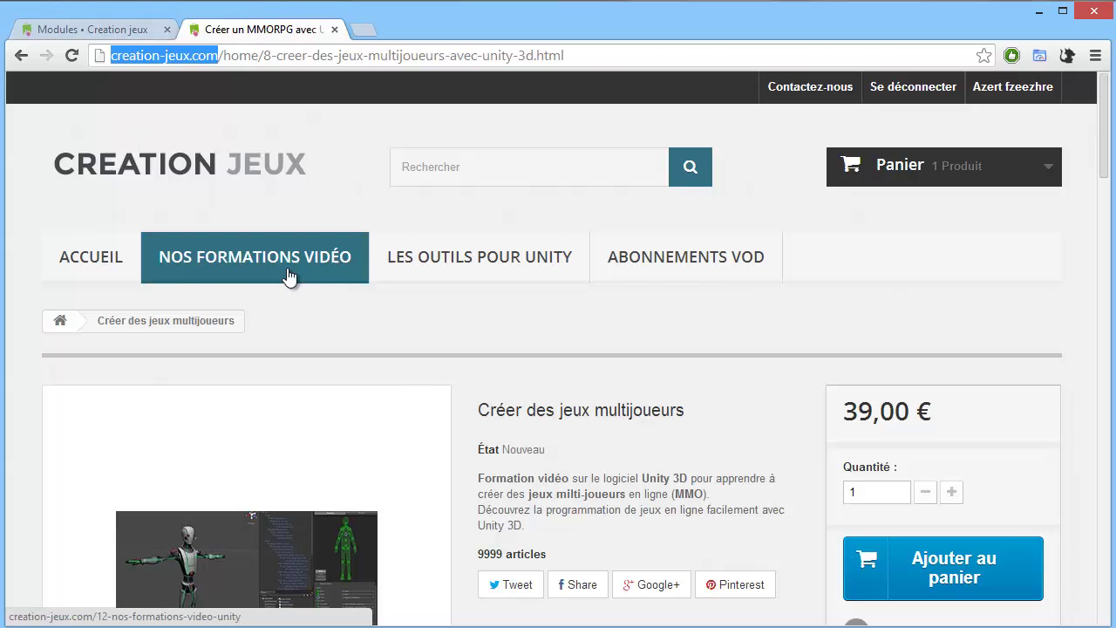
left_click(57, 27)
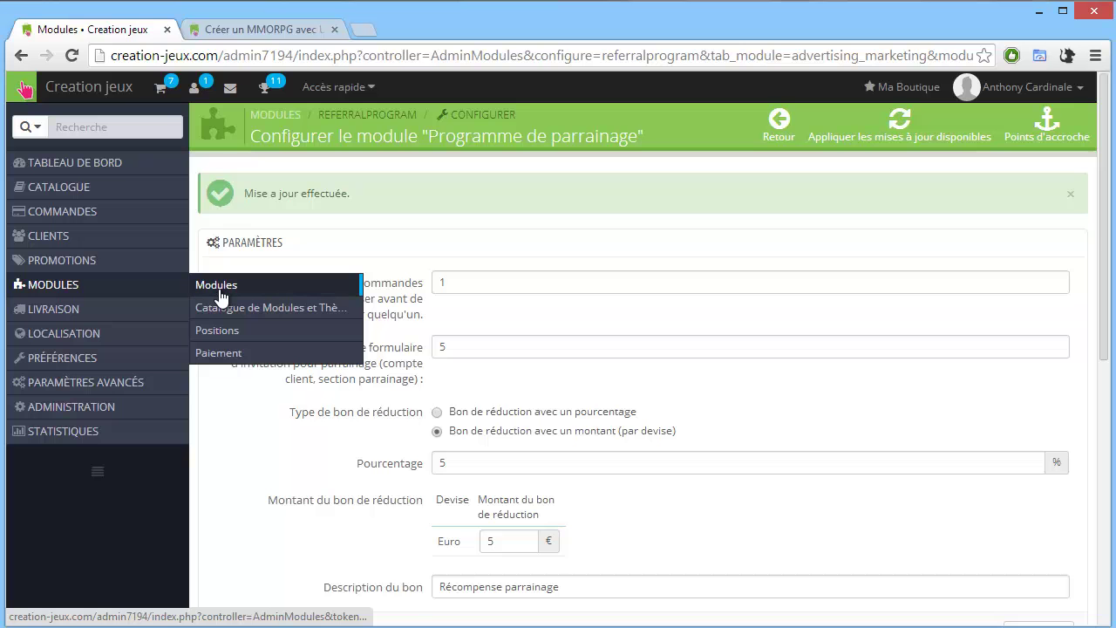
Return to the list of modules, install the Relance Clients module and view its cancelled-cart settings.
left_click(217, 293)
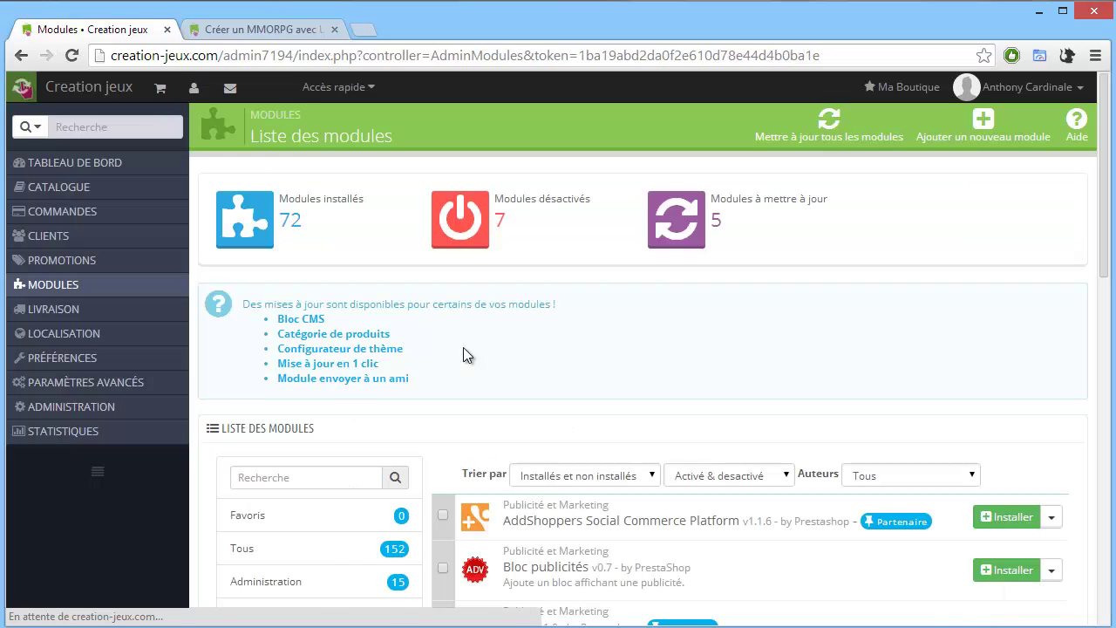
scroll(469, 380, "down", 4)
scroll(493, 387, "down", 2)
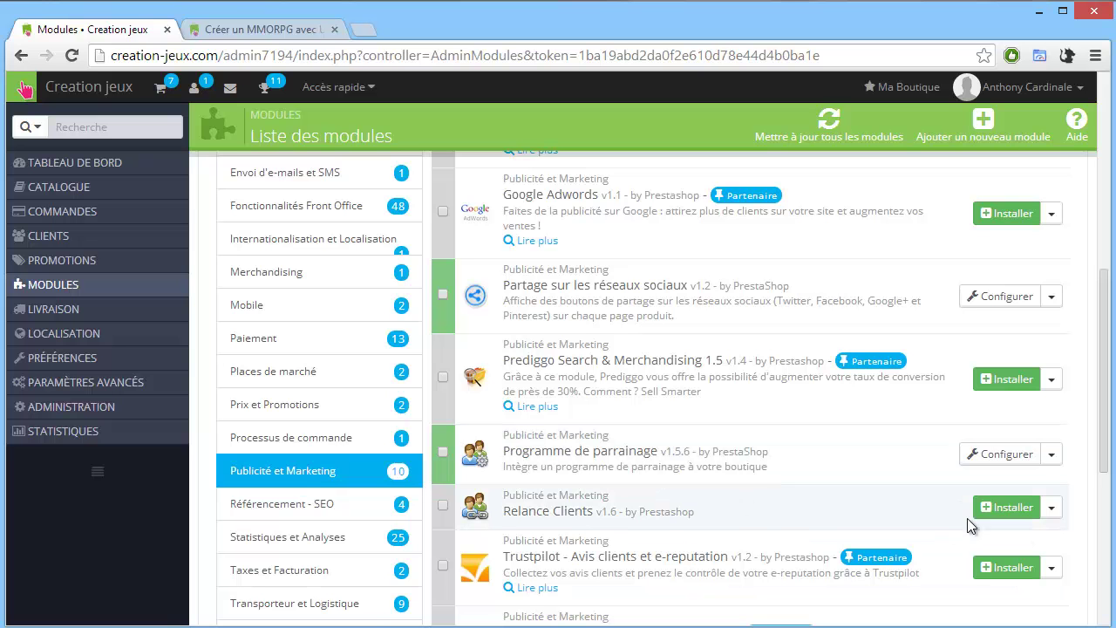
left_click(1001, 509)
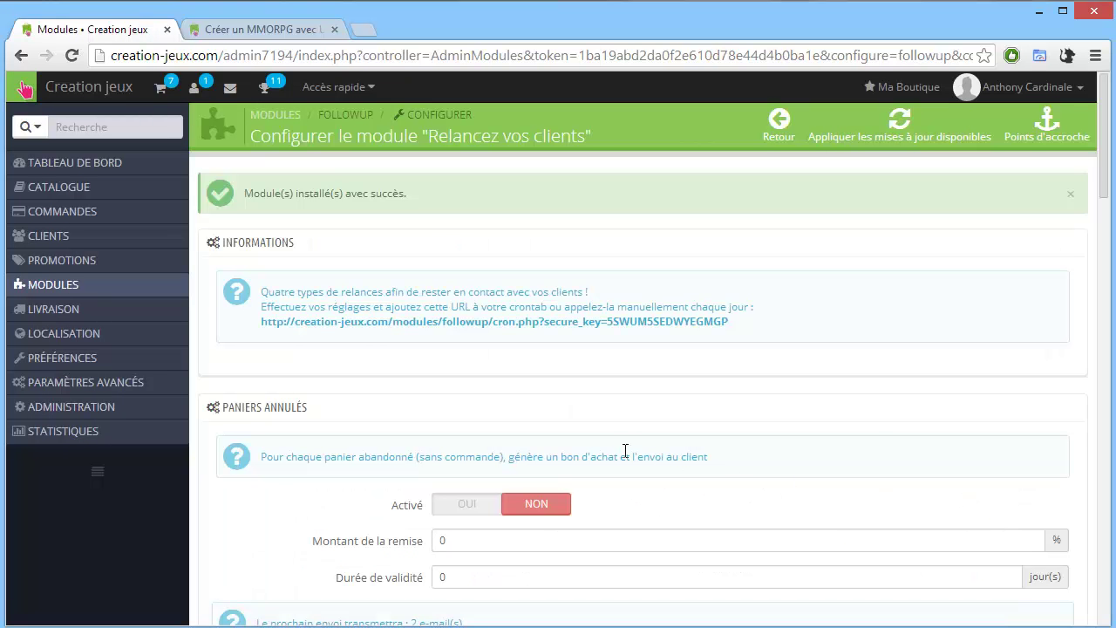
scroll(550, 420, "down", 1)
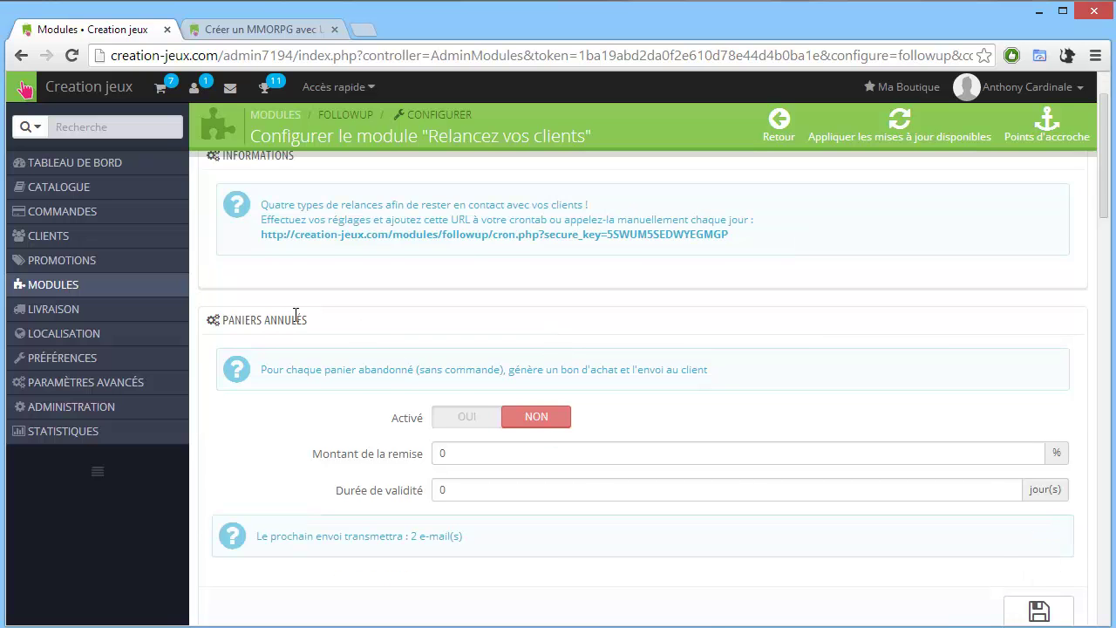
Enable the cancelled-cart follow-up with a 10% discount valid for 3 days.
scroll(269, 327, "down", 1)
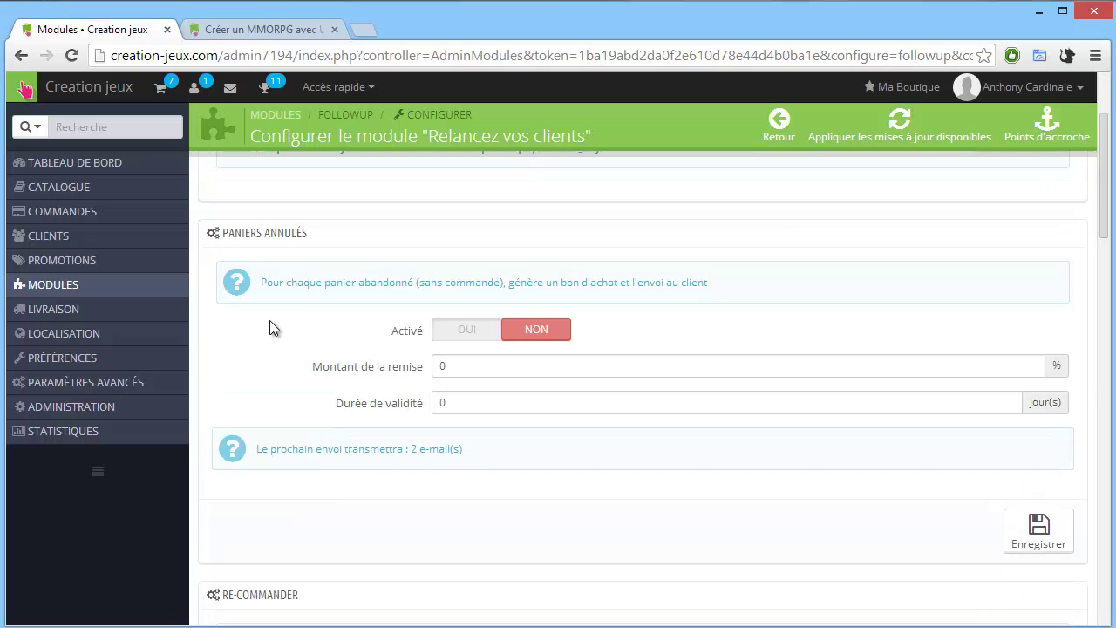
left_click(468, 328)
double_click(444, 366)
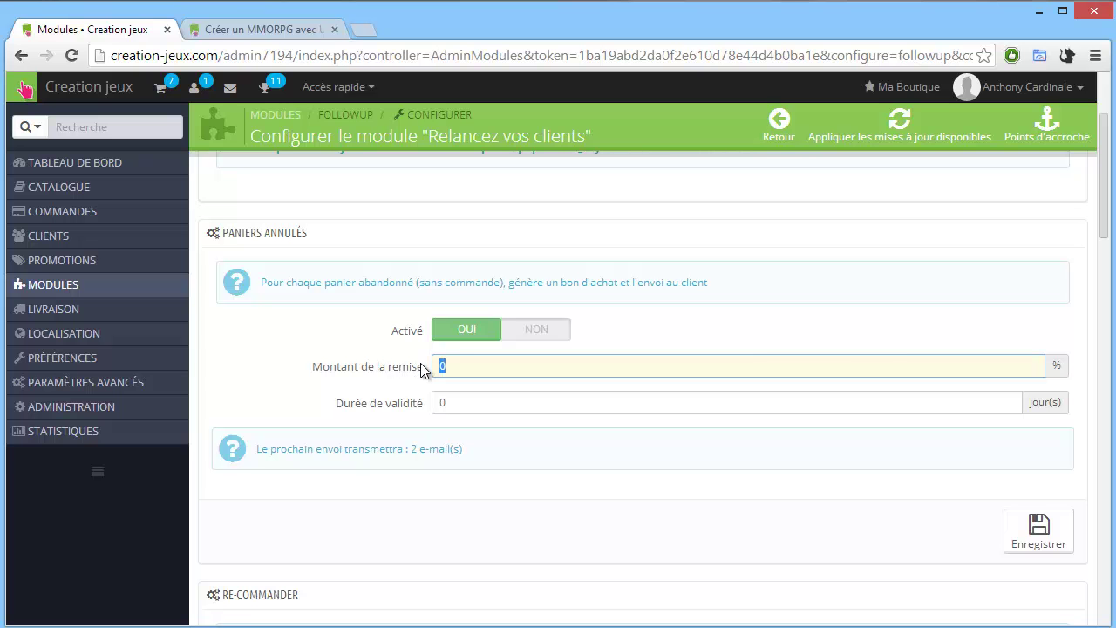
type("7")
type("10")
left_click(377, 402)
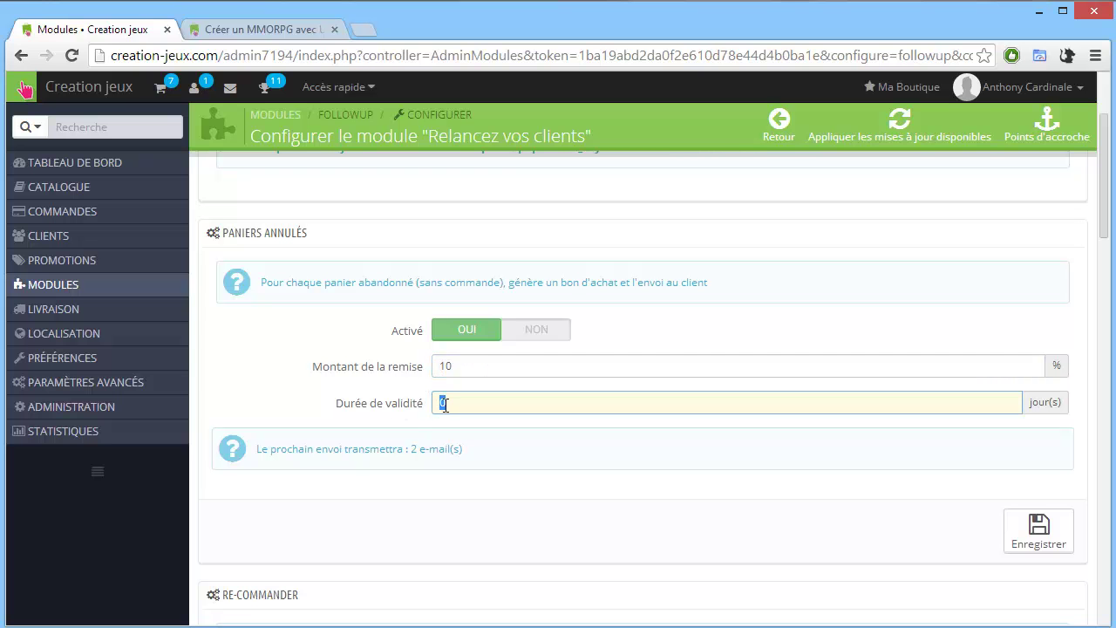
type("3")
Enable the re-order follow-up with a 10% discount valid for 7 days.
scroll(470, 367, "down", 3)
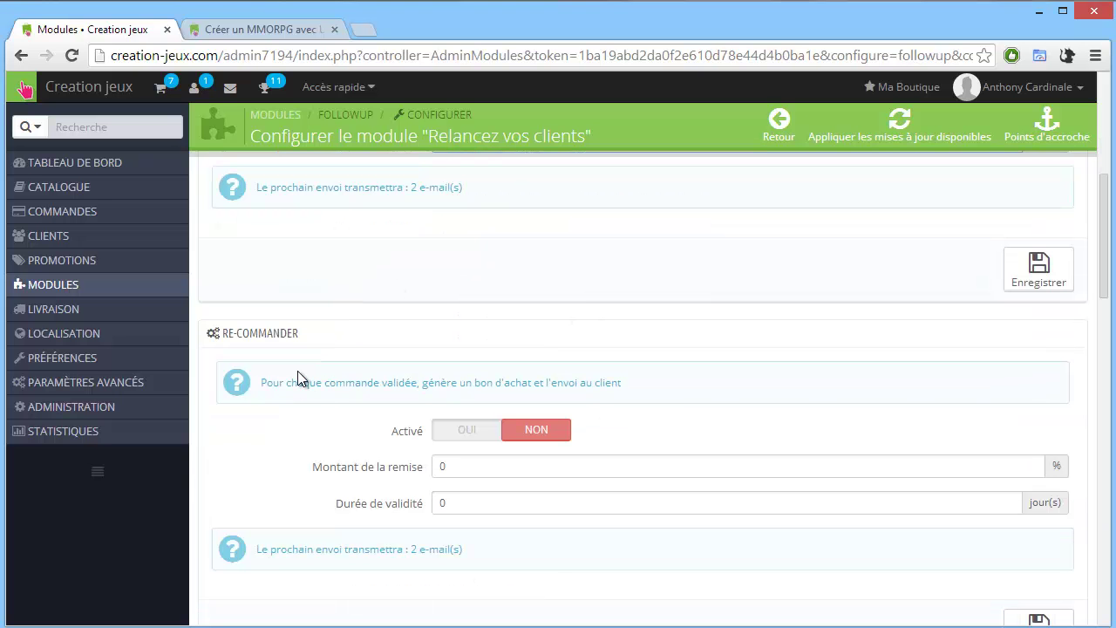
scroll(262, 381, "down", 1)
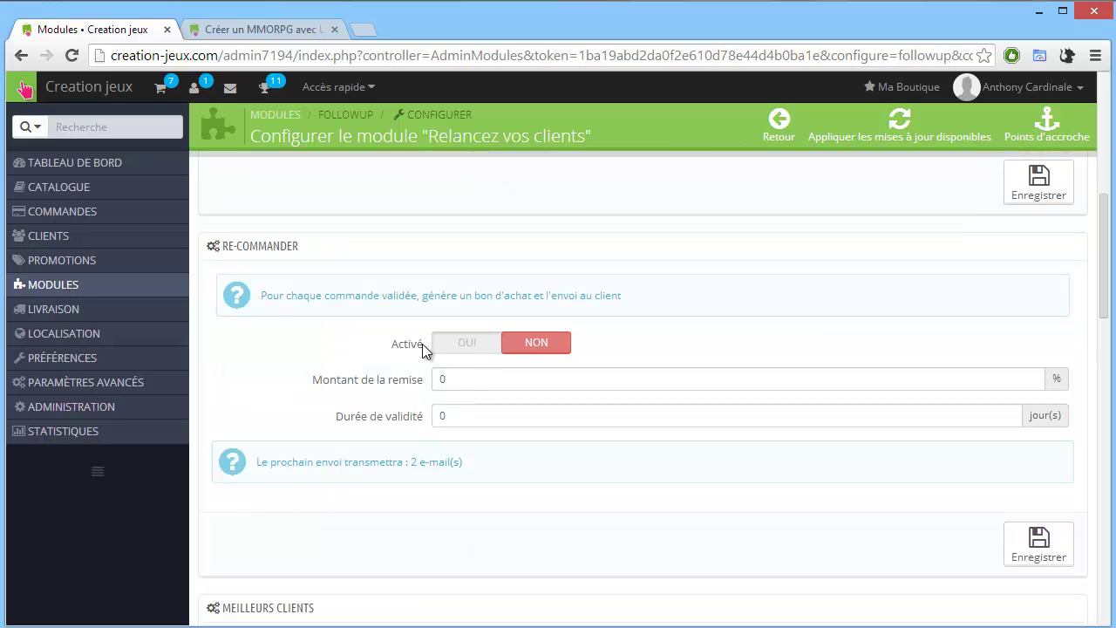
left_click(454, 350)
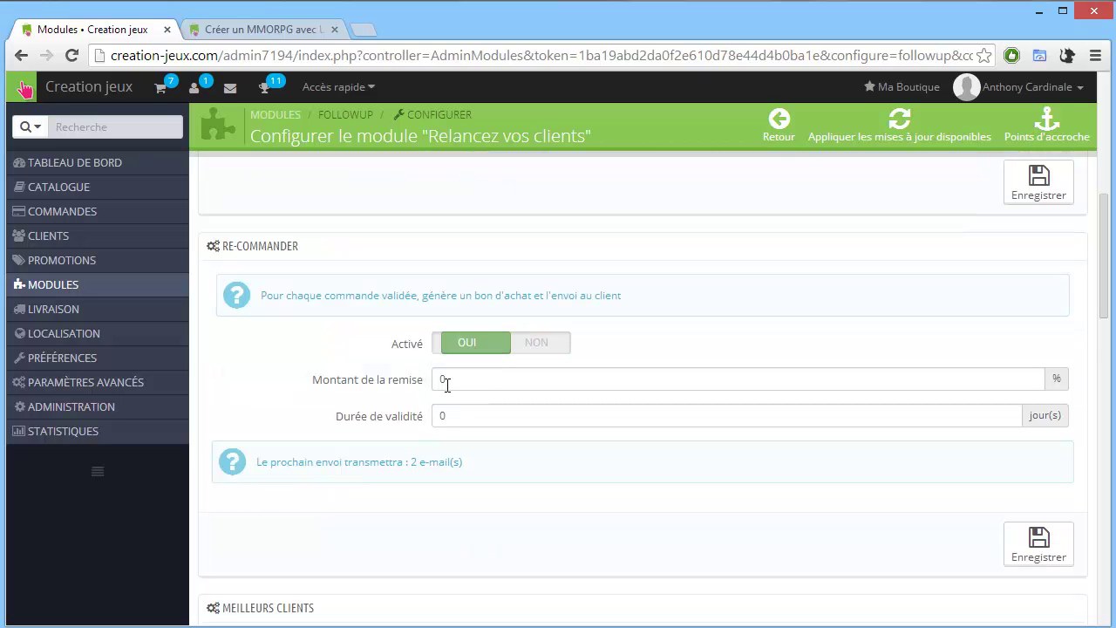
left_click(466, 381)
key("BackSpace")
type("10")
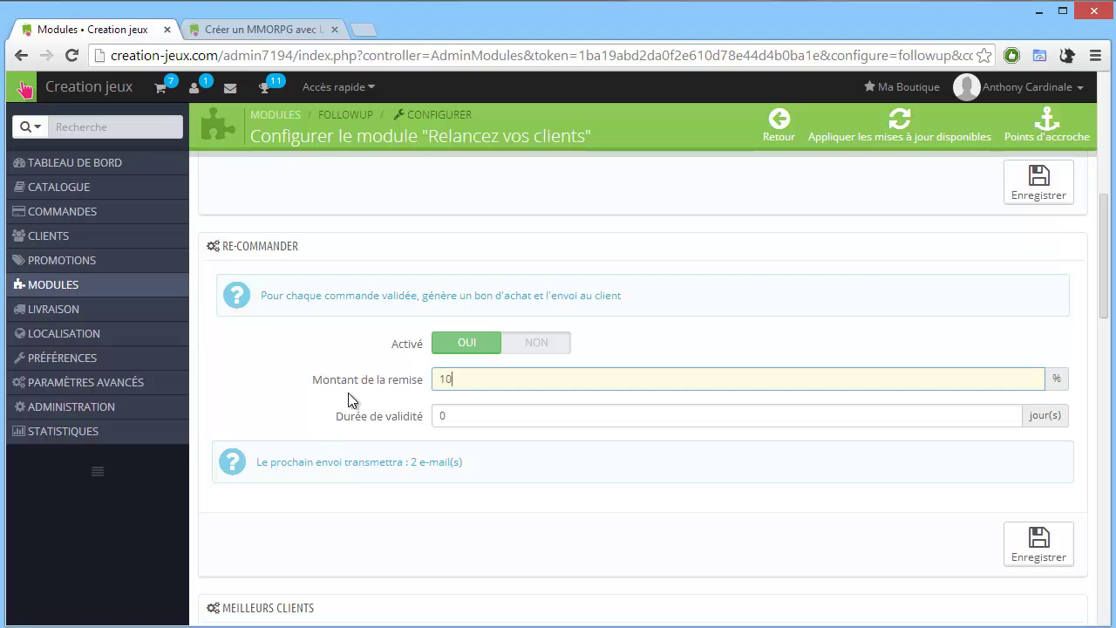
left_click(454, 416)
key("BackSpace")
type("7")
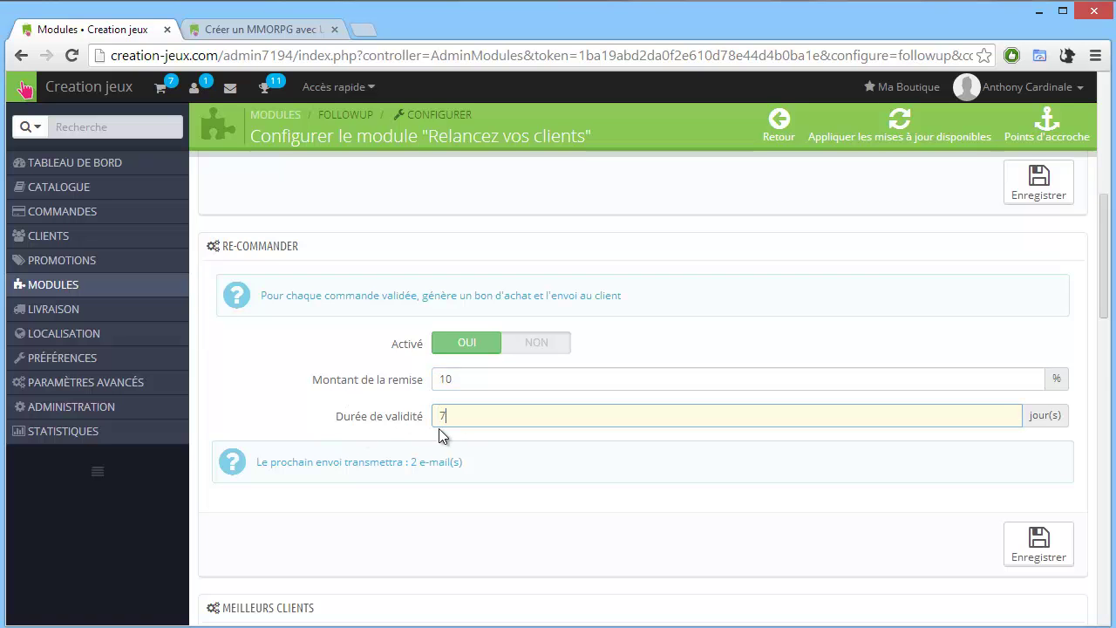
Set the best-customers follow-up to a 20% discount, a 70 € threshold and a 15-day validity.
scroll(451, 428, "down", 4)
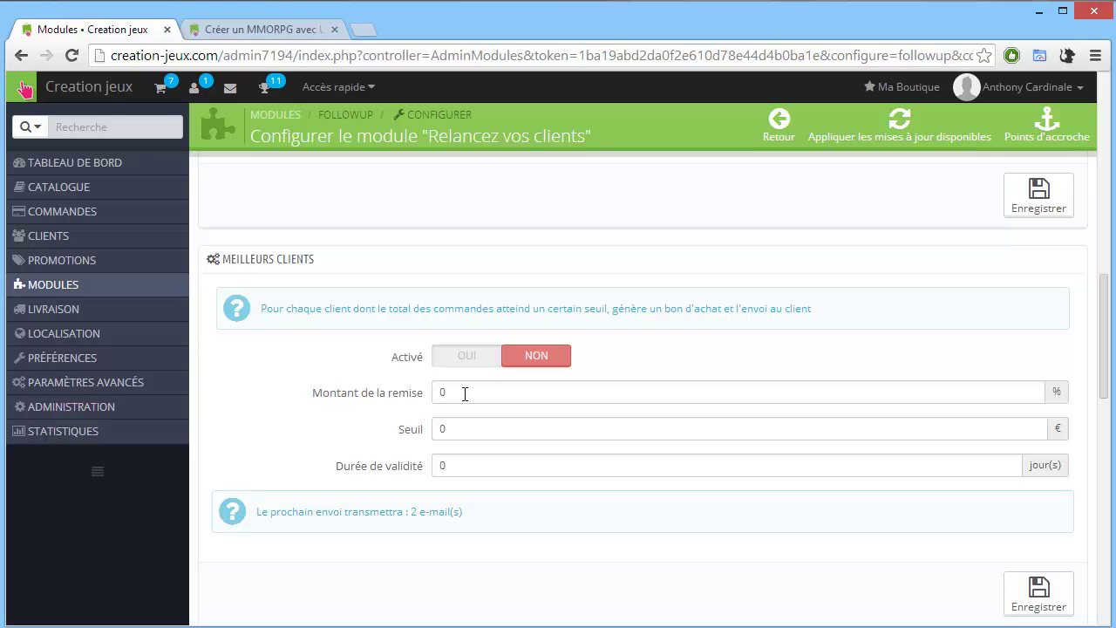
left_click_drag(465, 393, 341, 405)
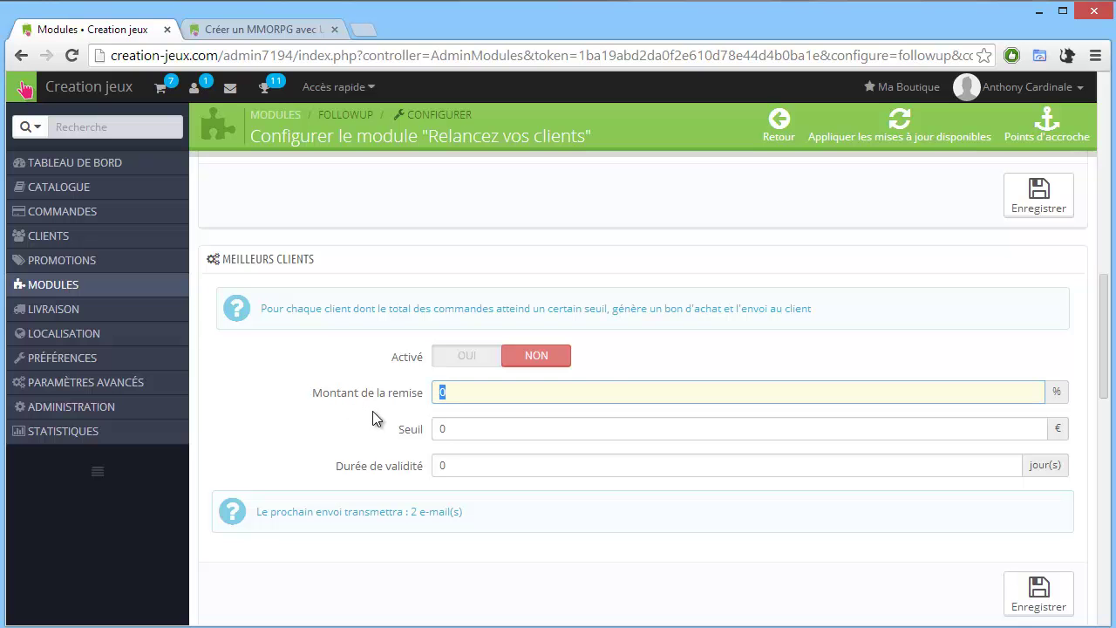
type("20")
left_click_drag(474, 426, 390, 434)
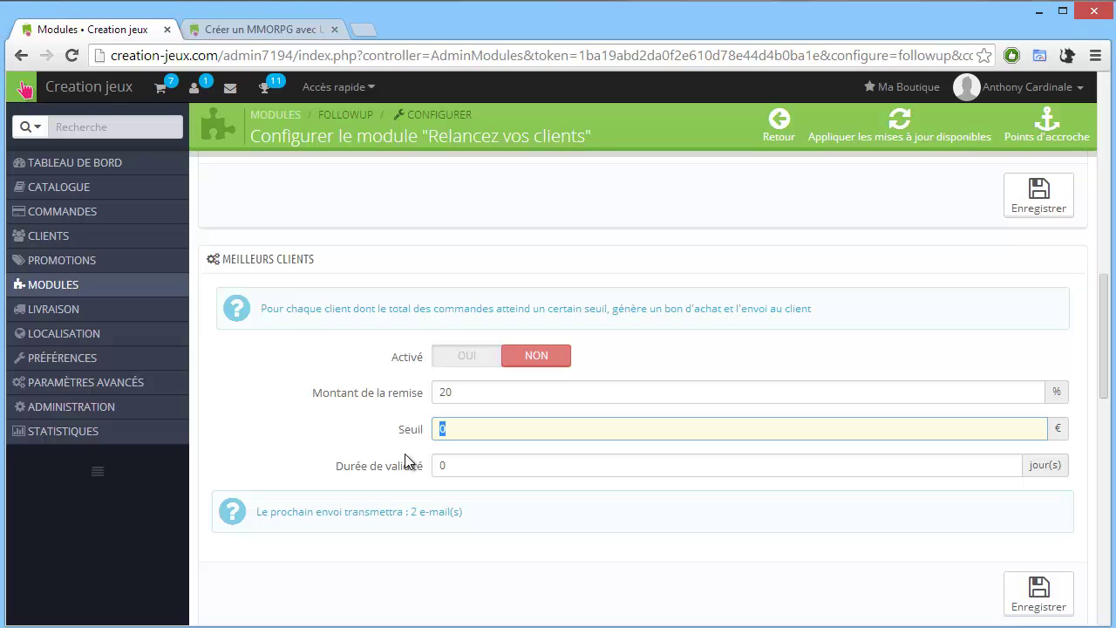
type("70")
double_click(471, 393)
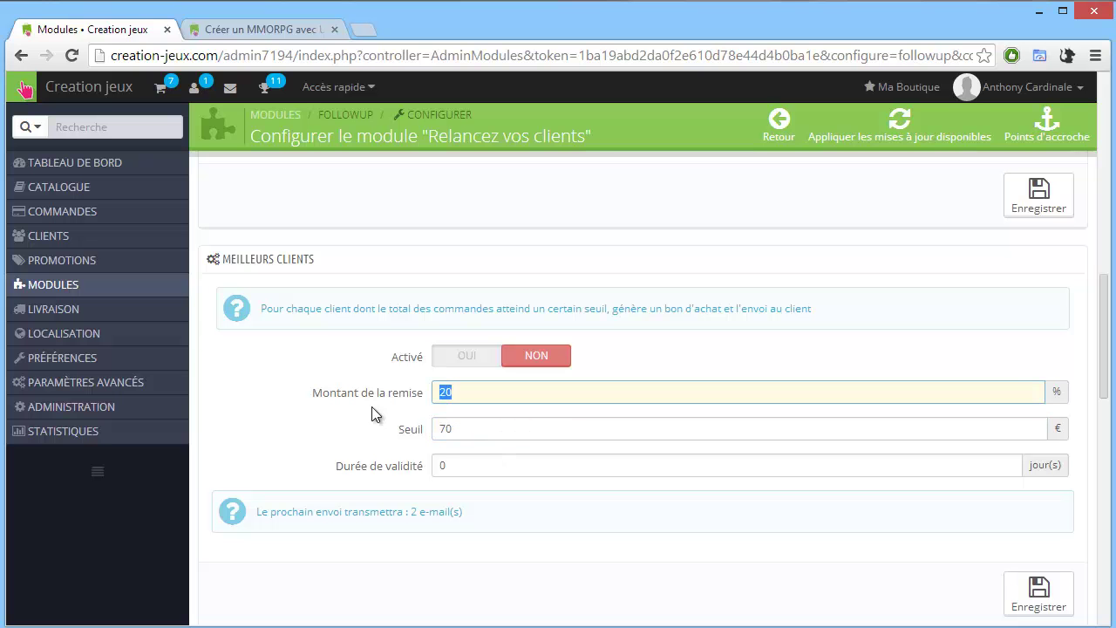
left_click(457, 466)
double_click(425, 469)
type("15")
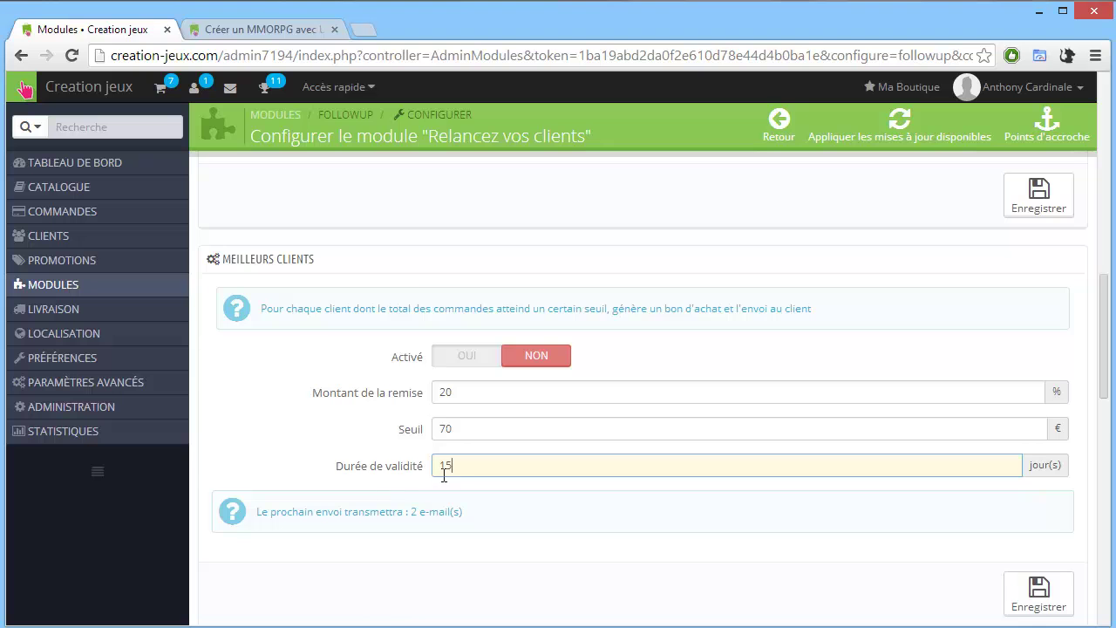
Set the bad-customers follow-up to a 15% discount after 30 days without an order, valid for 7 days.
scroll(457, 463, "down", 2)
scroll(462, 448, "down", 1)
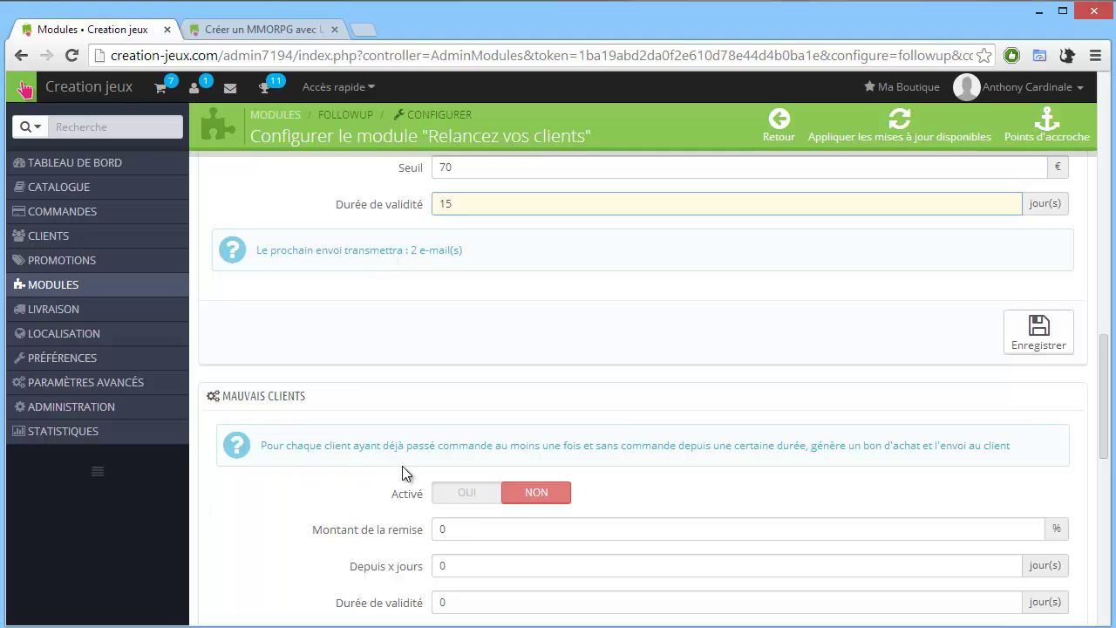
scroll(401, 470, "down", 1)
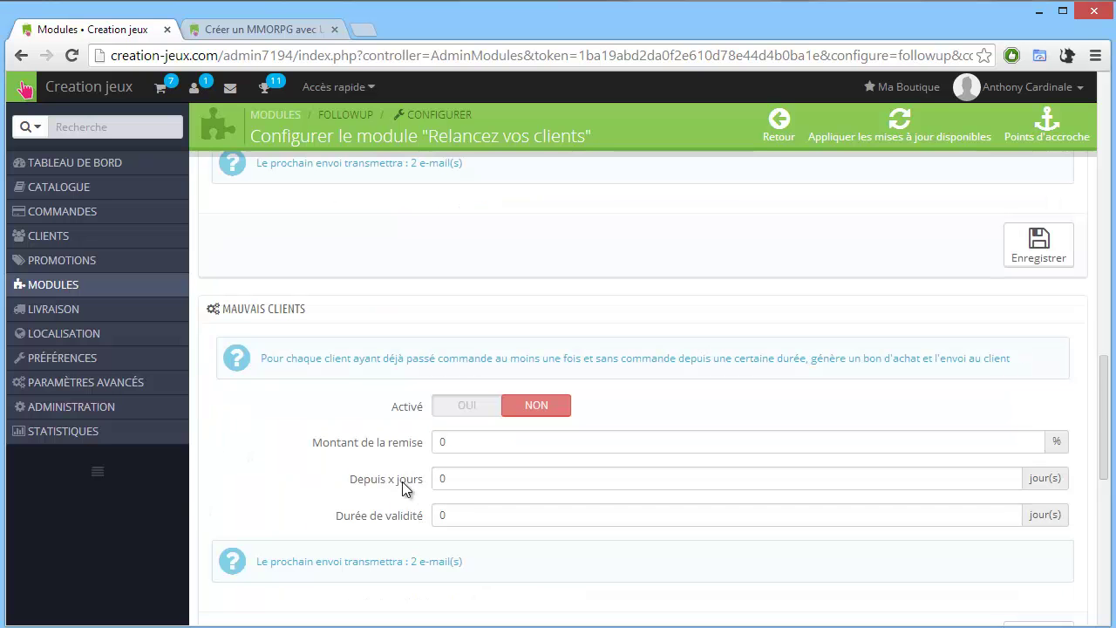
left_click(423, 442)
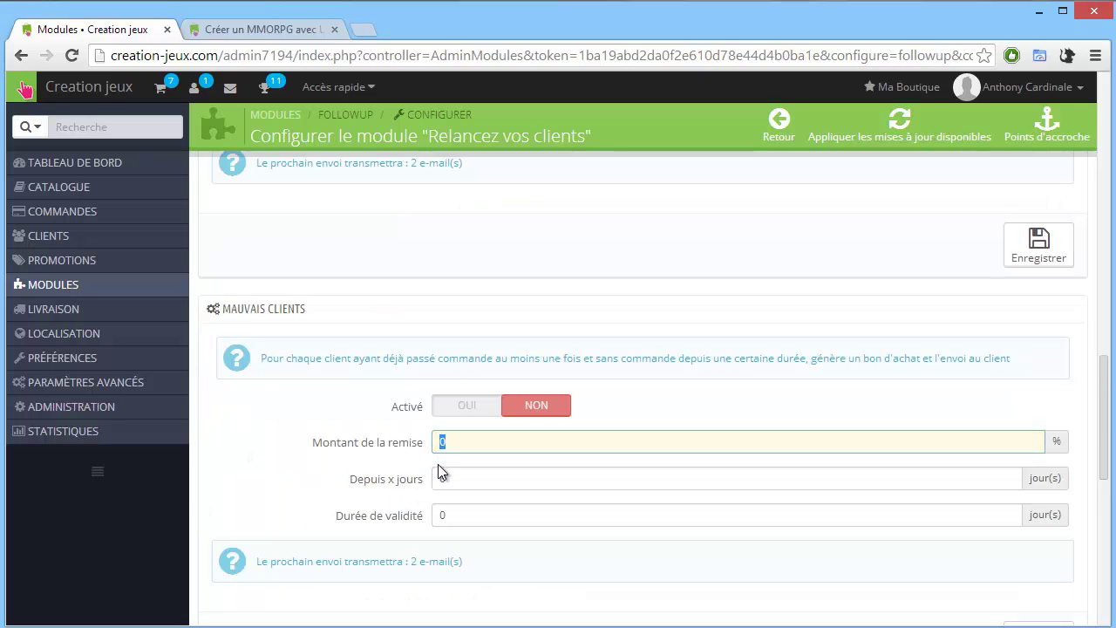
type("15")
double_click(459, 478)
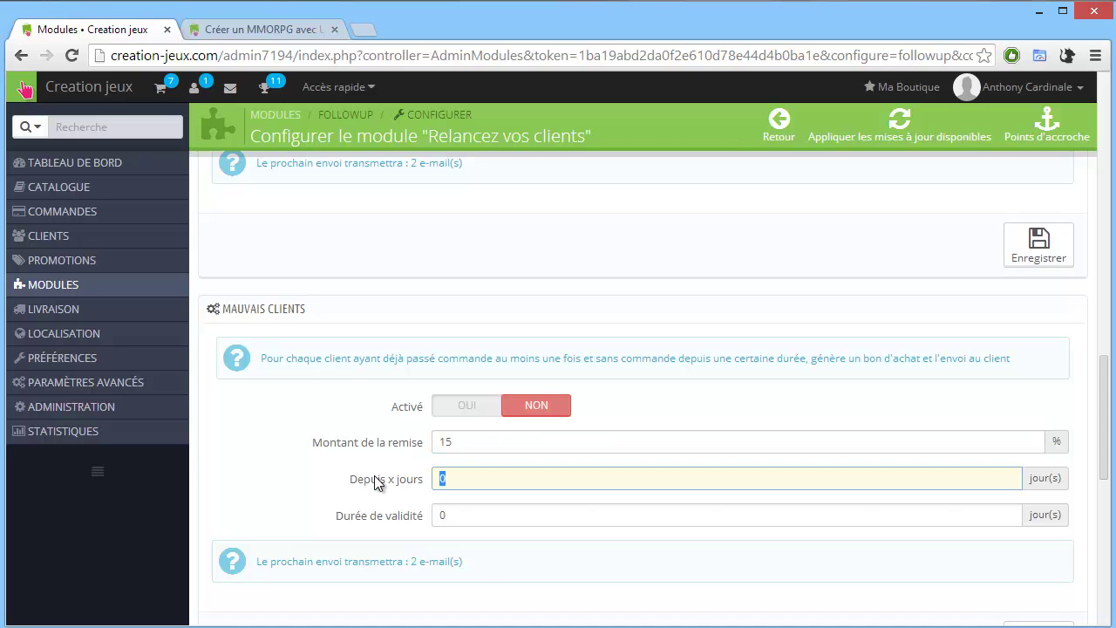
type("30")
double_click(459, 517)
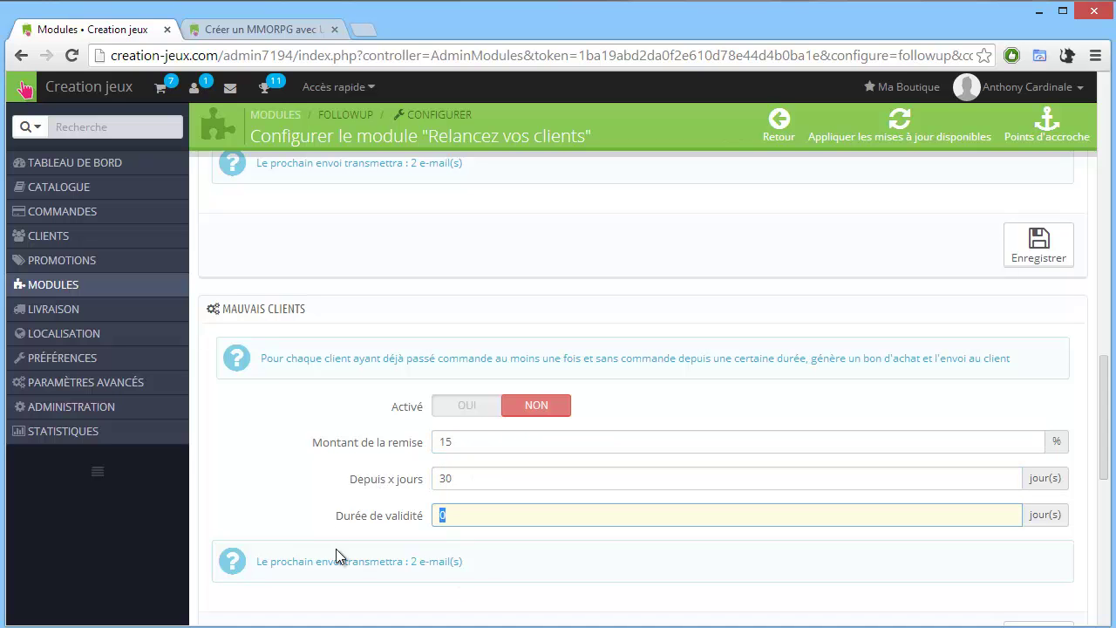
type("7")
Enable the deletion of expired vouchers in the general settings and save the follow-up module's configuration.
scroll(511, 540, "down", 2)
scroll(545, 514, "down", 1)
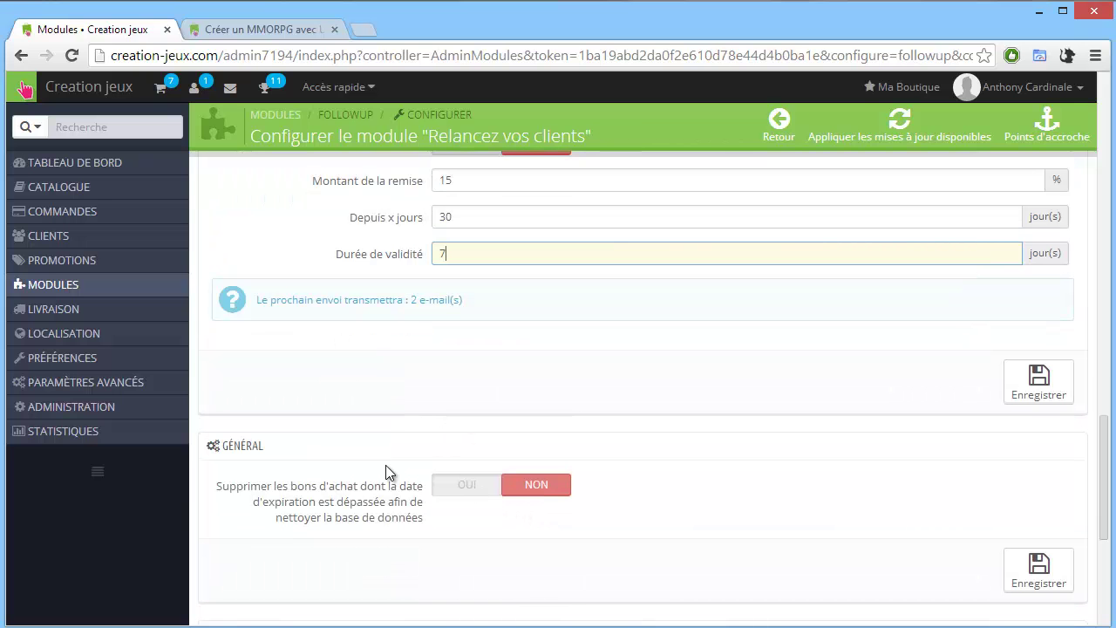
scroll(427, 467, "down", 1)
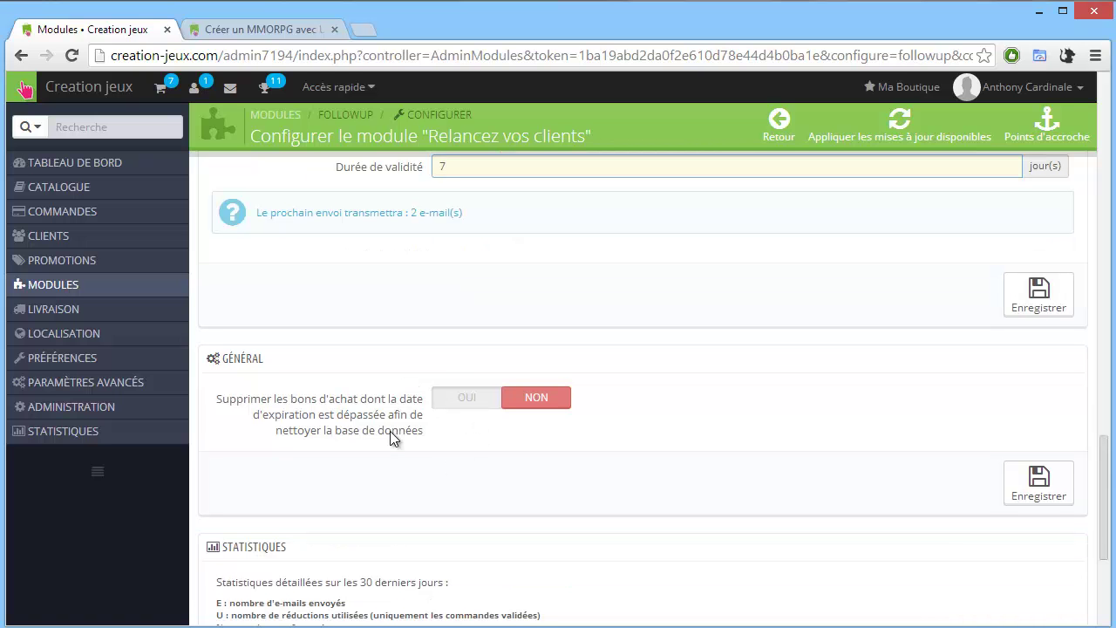
left_click(474, 407)
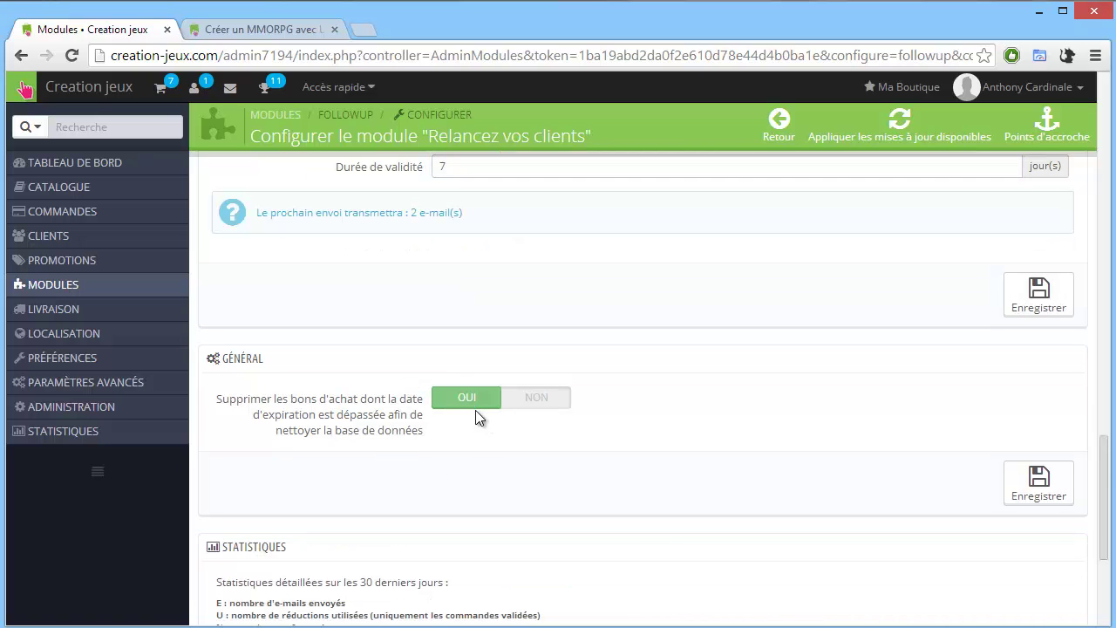
scroll(460, 409, "down", 2)
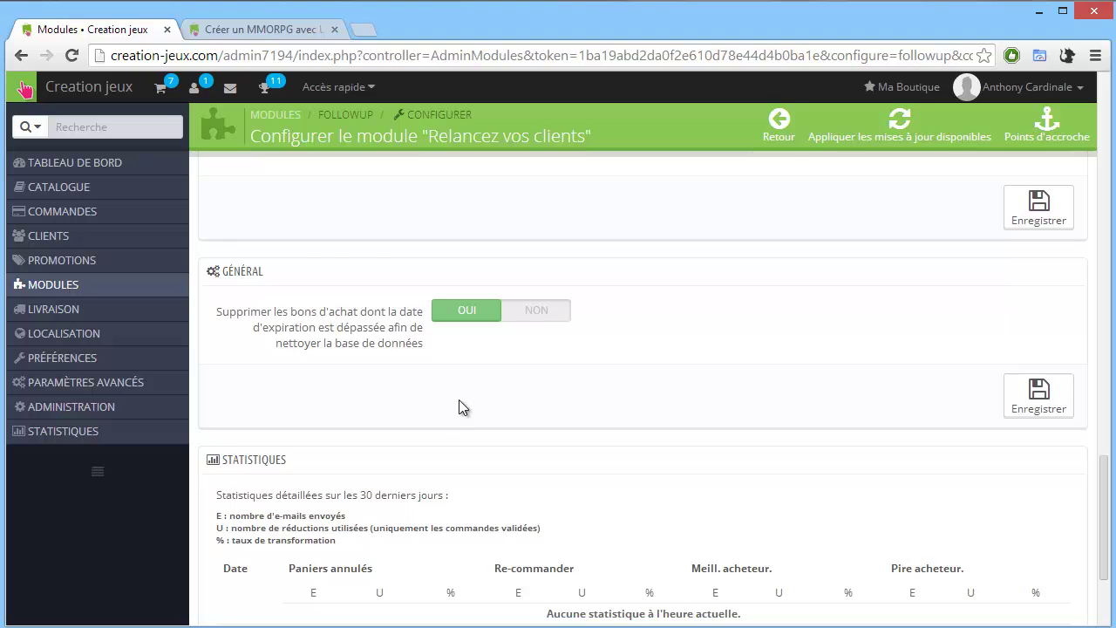
scroll(419, 440, "down", 1)
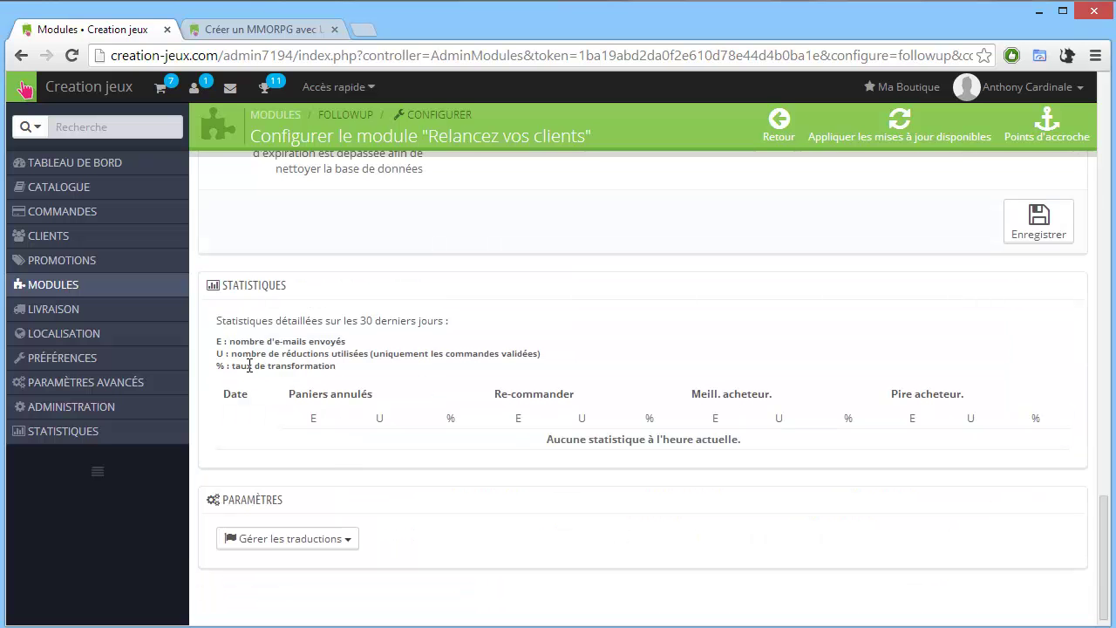
scroll(376, 412, "down", 1)
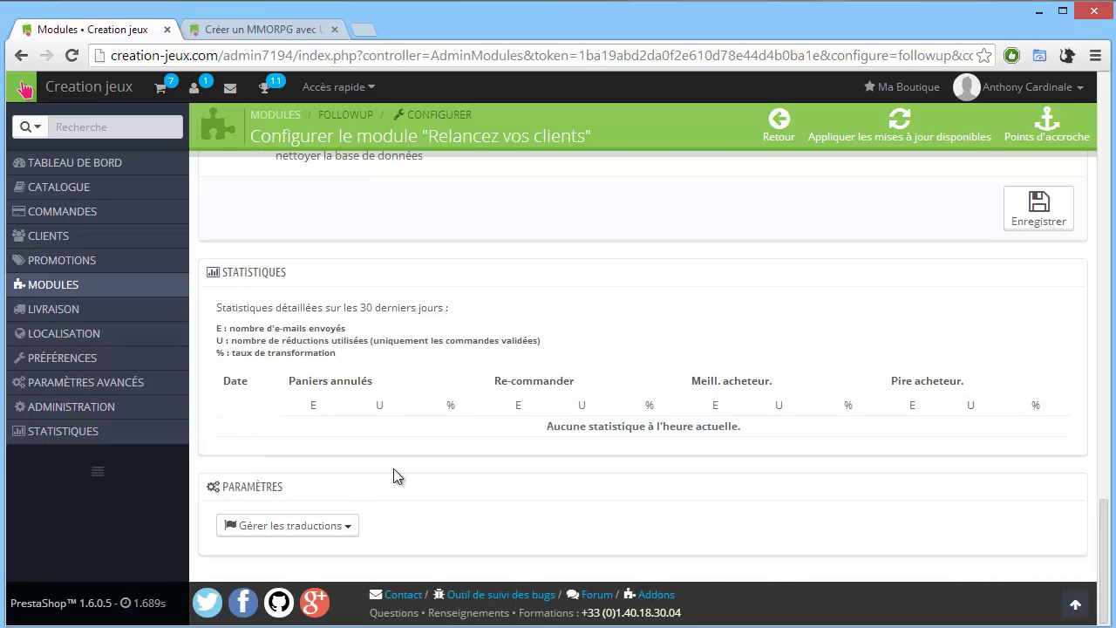
left_click(1032, 223)
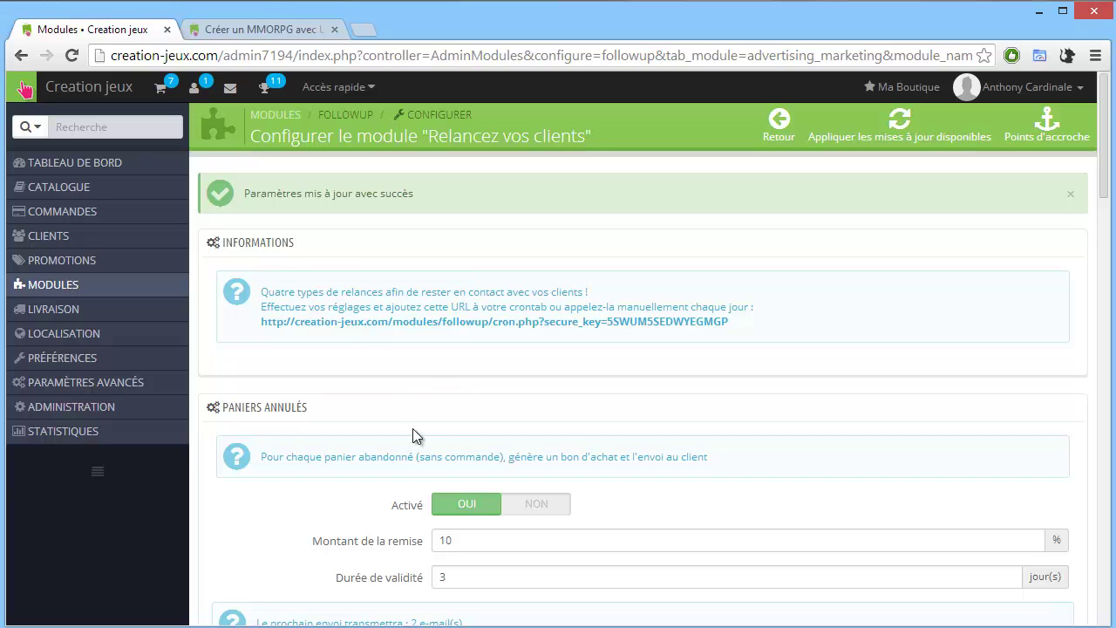
Review the saved follow-up settings and highlight the cron URL in the module's information section.
scroll(433, 373, "down", 1)
scroll(433, 373, "down", 3)
scroll(440, 348, "up", 4)
left_click_drag(732, 323, 258, 324)
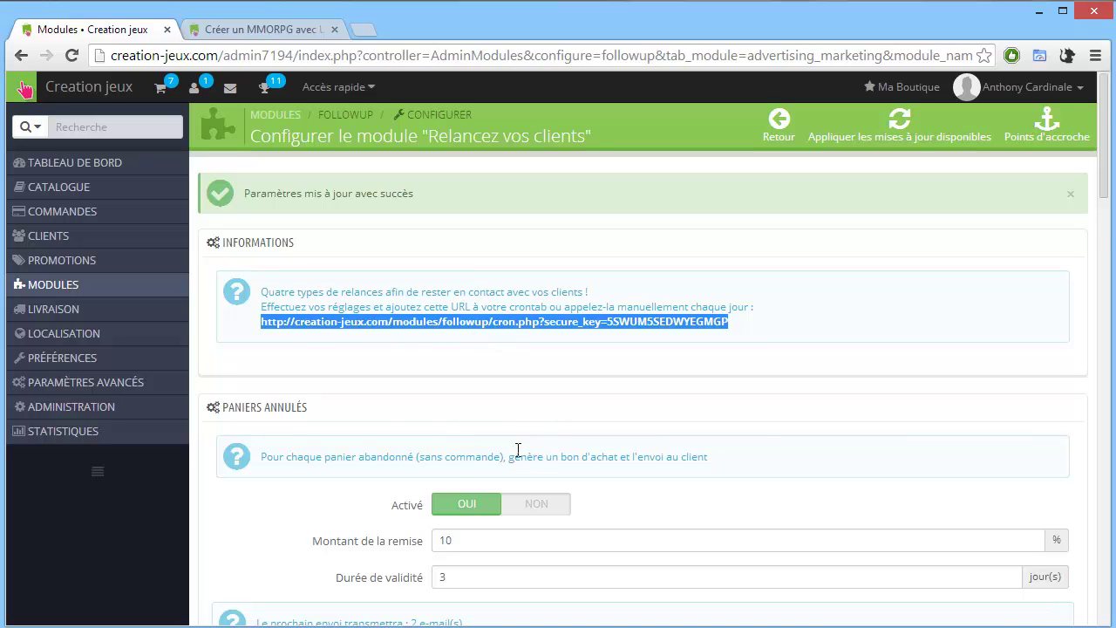
scroll(542, 450, "down", 2)
scroll(544, 445, "up", 2)
Return to the list of modules and view the Référencement - SEO category.
mouse_move(145, 293)
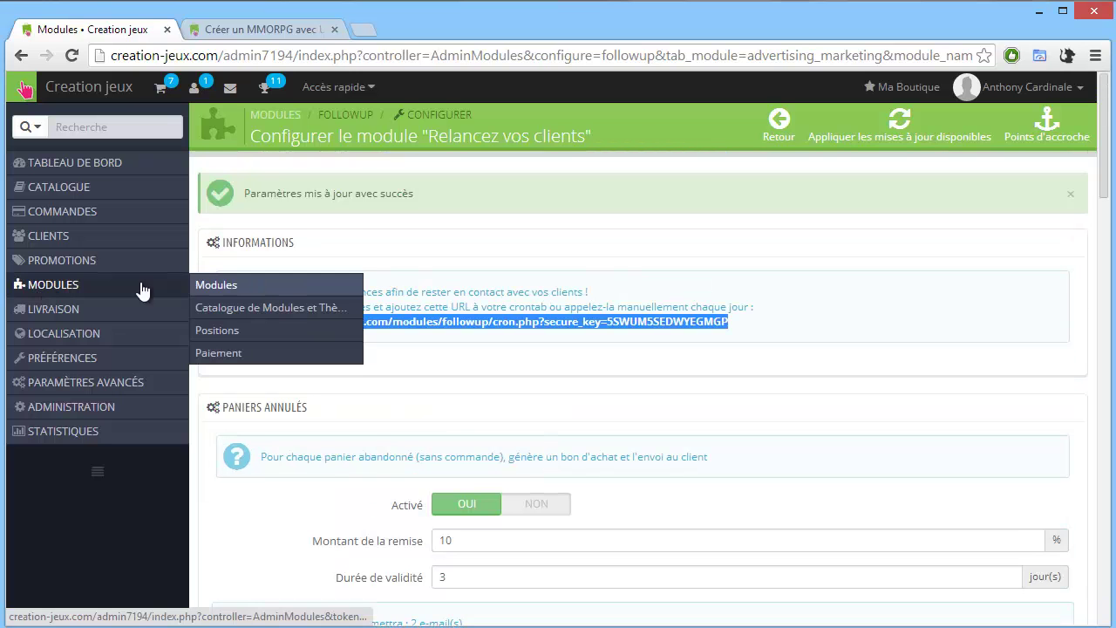
left_click(209, 285)
scroll(378, 354, "down", 7)
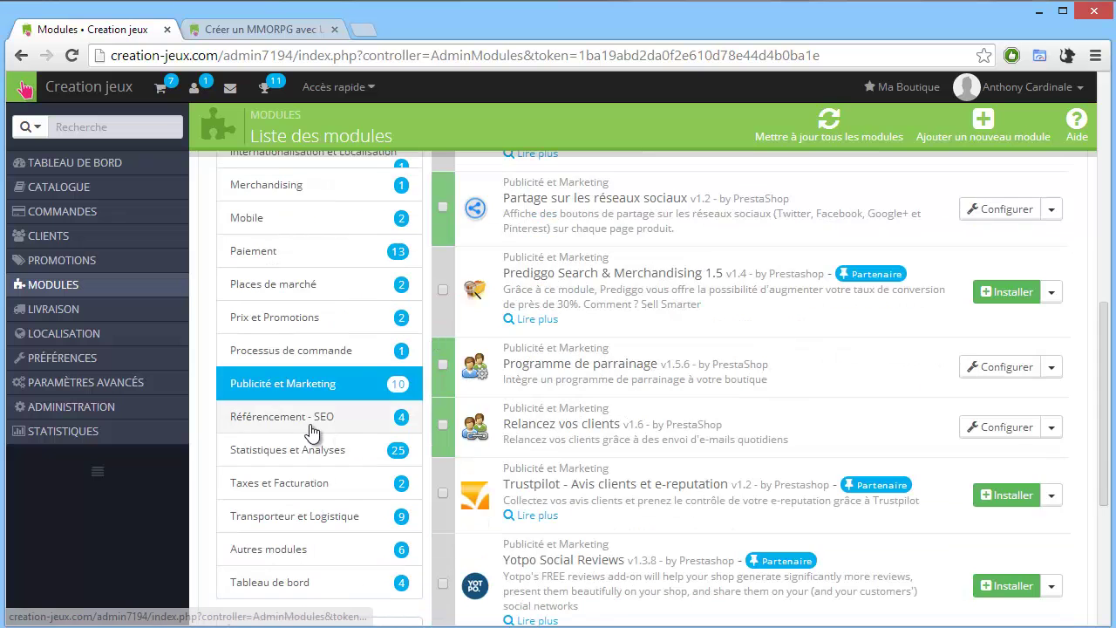
left_click(316, 430)
scroll(574, 396, "up", 3)
scroll(575, 396, "up", 1)
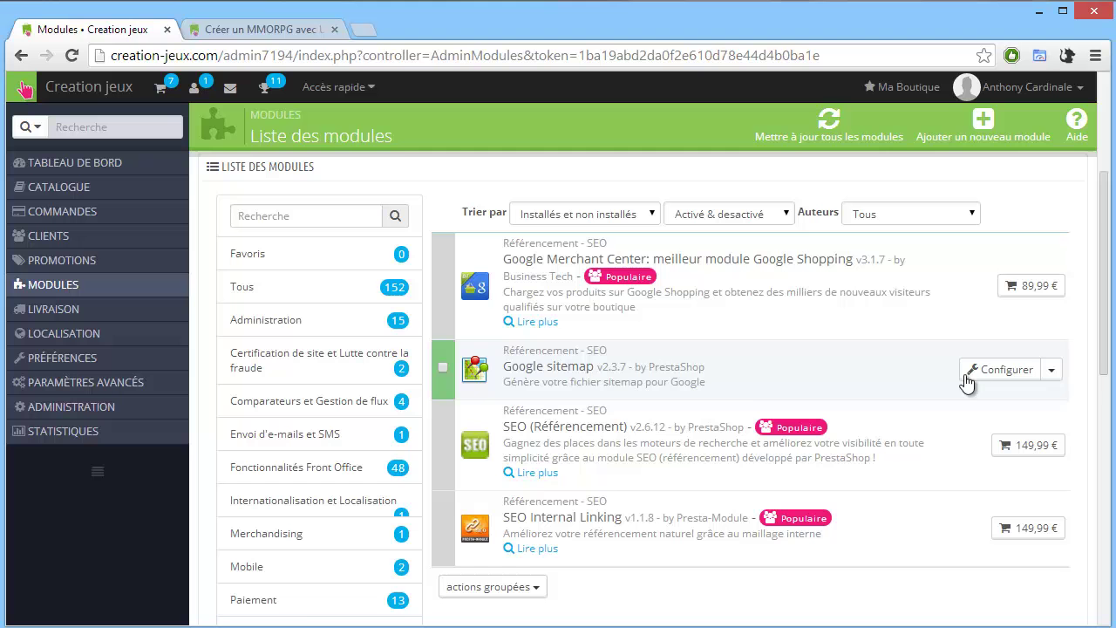
Show the Statistiques et Analyses category and examine its modules and which of them are installed.
scroll(381, 428, "down", 4)
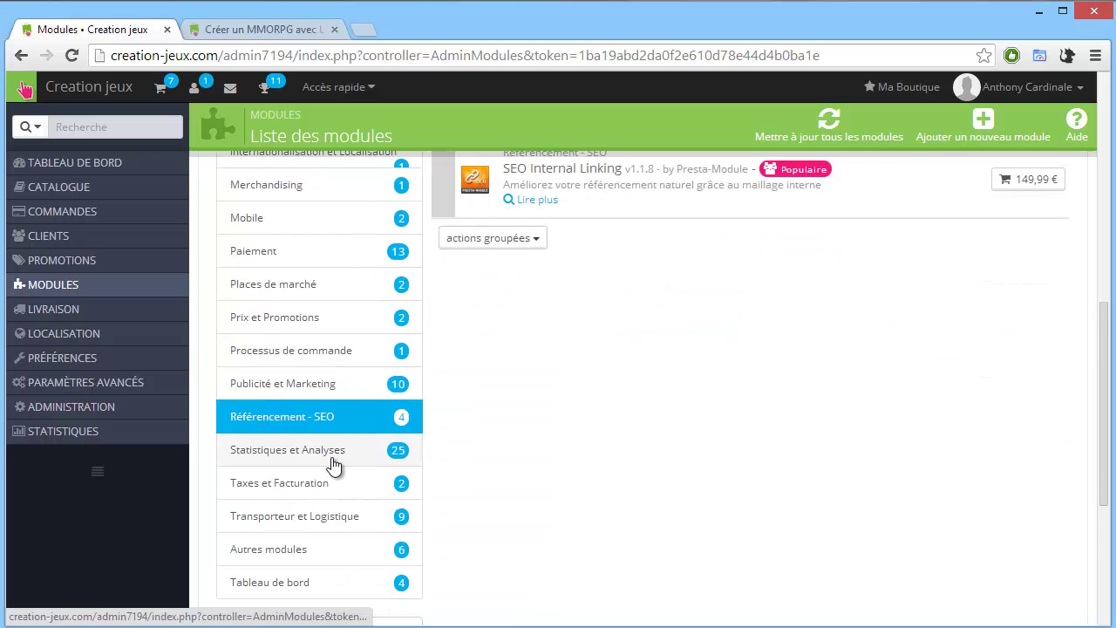
left_click(375, 450)
scroll(602, 404, "up", 5)
scroll(603, 403, "down", 1)
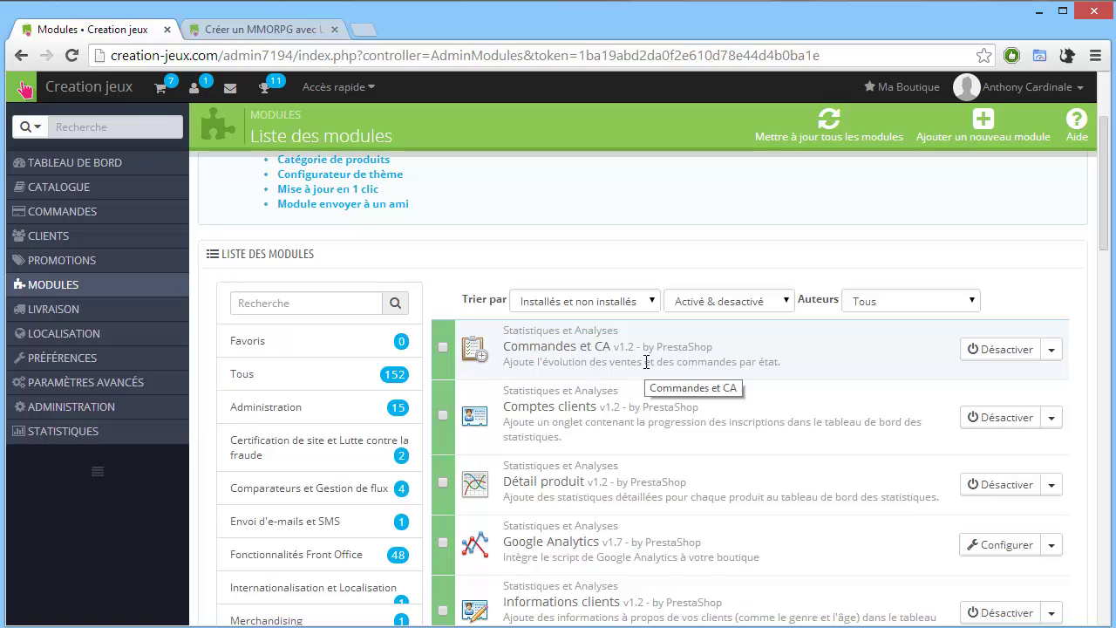
scroll(645, 362, "down", 1)
scroll(641, 362, "down", 1)
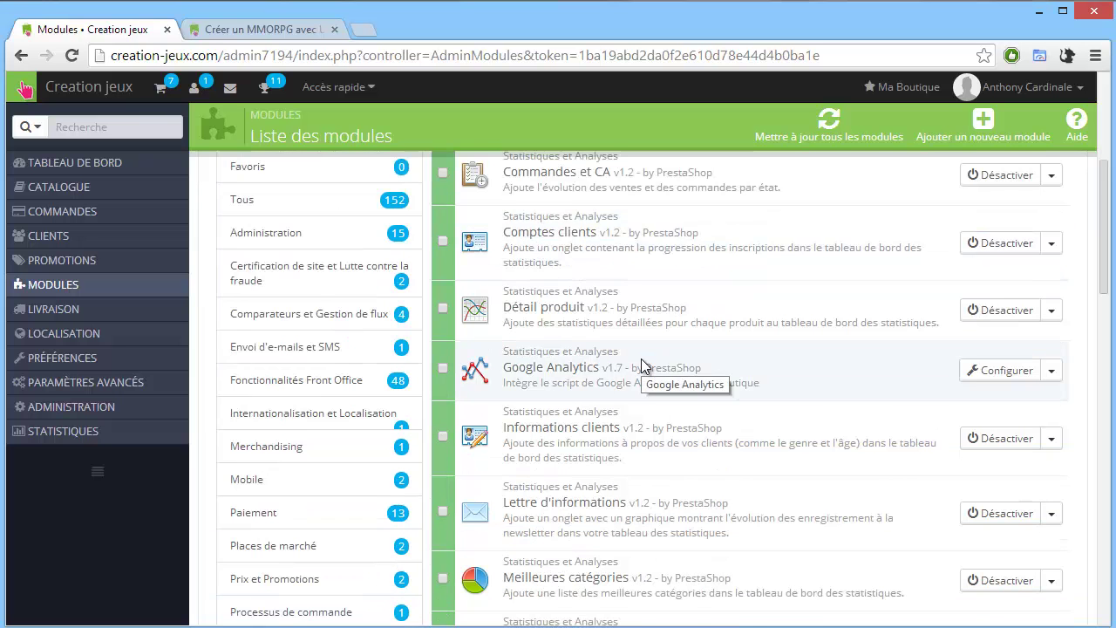
scroll(642, 362, "down", 1)
scroll(615, 363, "down", 1)
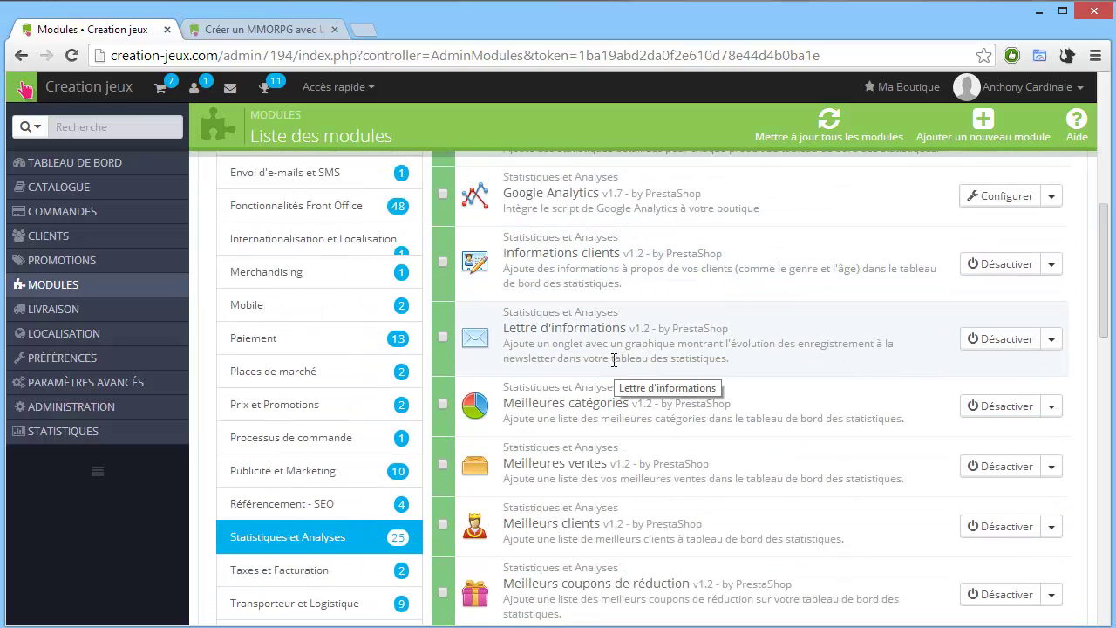
scroll(615, 361, "down", 1)
scroll(614, 360, "down", 2)
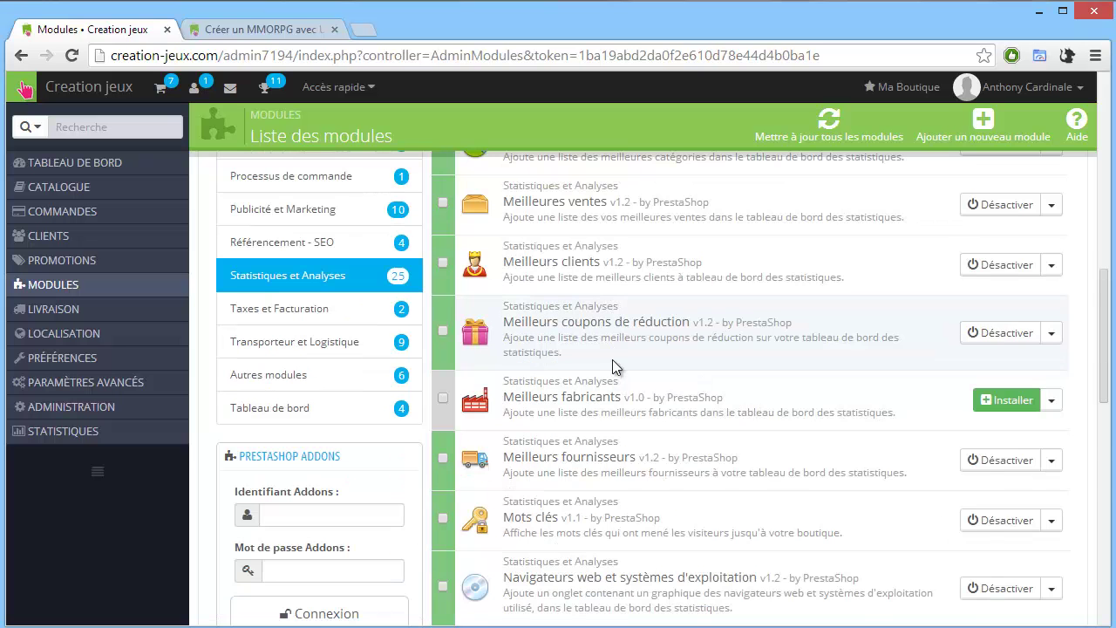
scroll(614, 359, "down", 4)
scroll(614, 357, "down", 2)
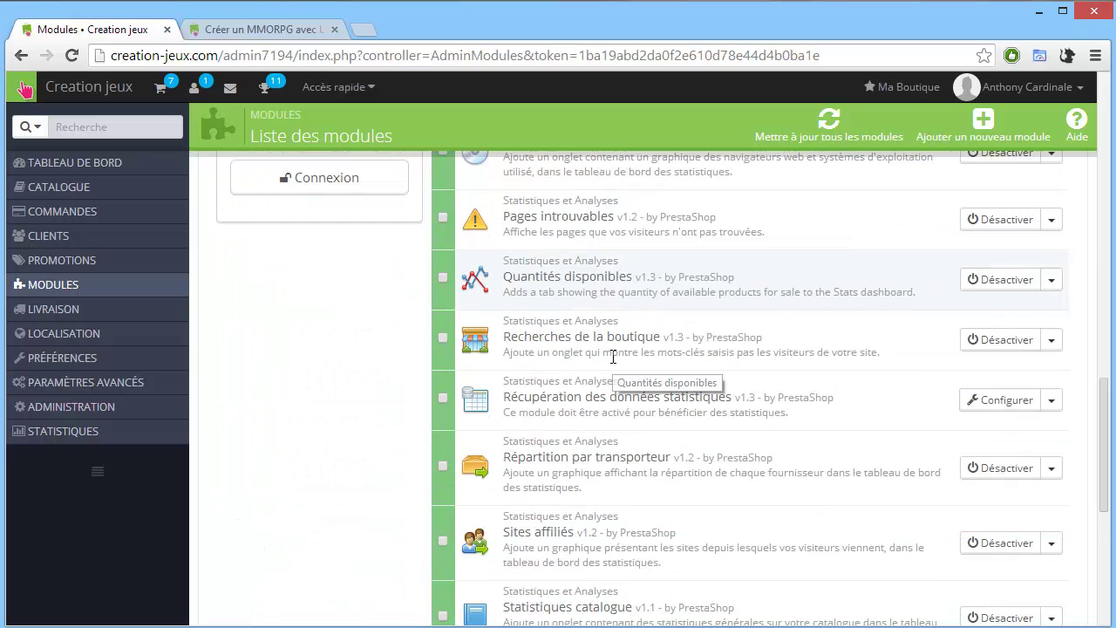
Finish reviewing the statistics modules, and show the Taxes et Facturation category to examine its modules.
scroll(614, 357, "down", 1)
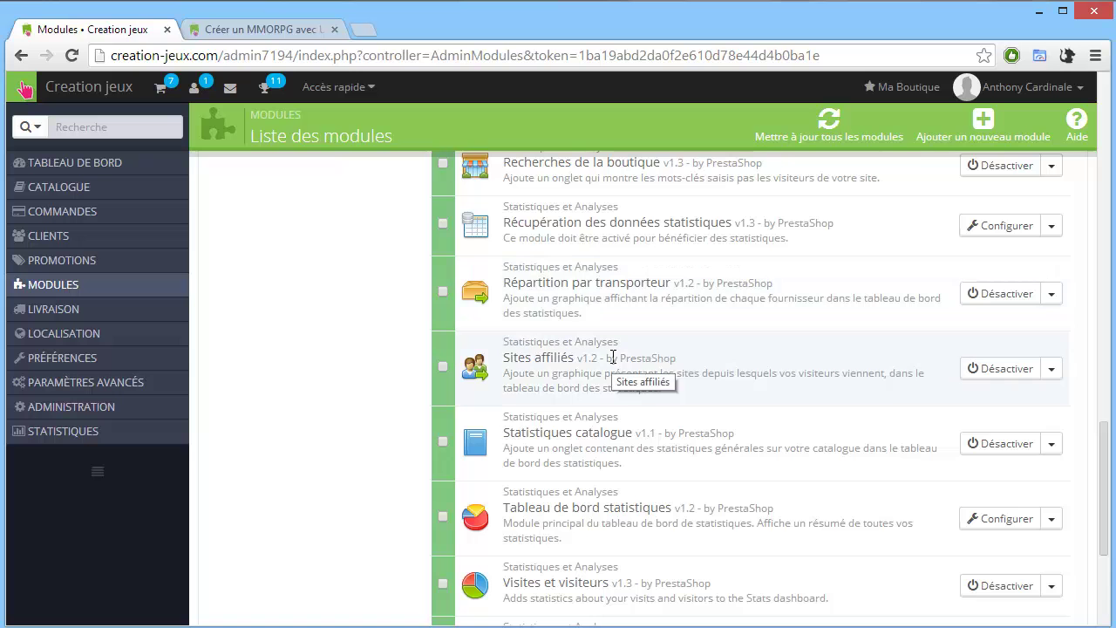
scroll(612, 356, "down", 3)
scroll(271, 353, "up", 10)
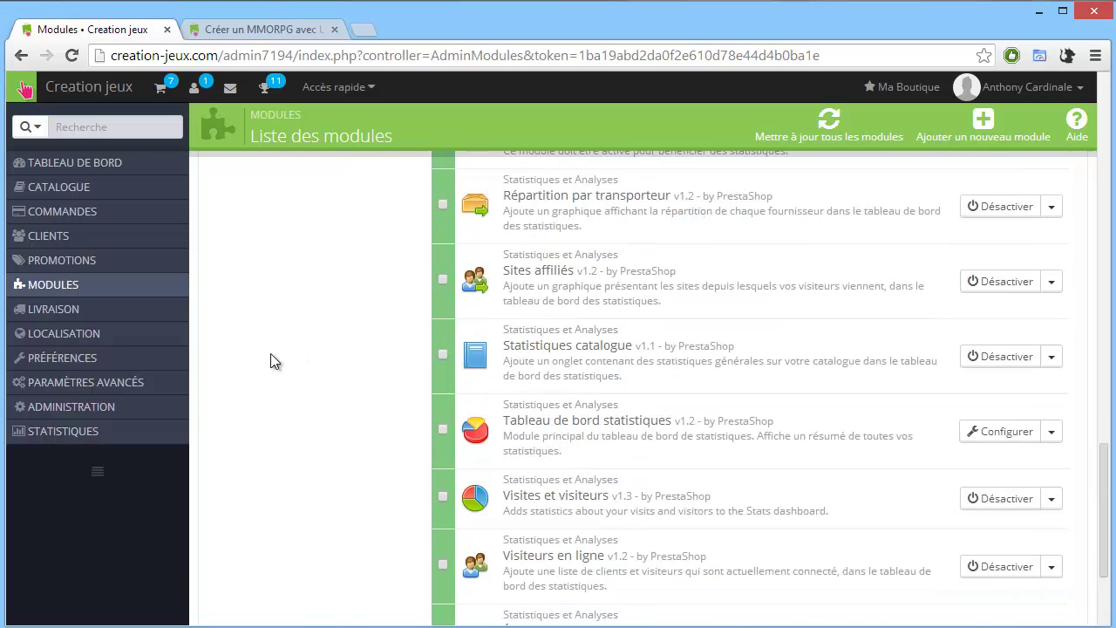
scroll(275, 352, "up", 1)
left_click(290, 316)
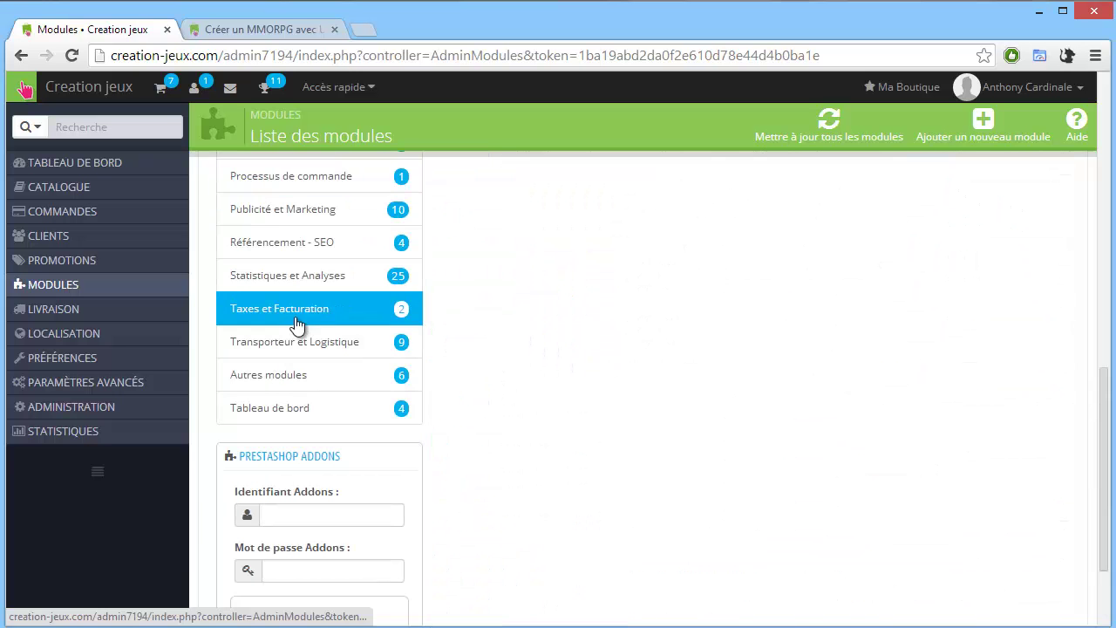
scroll(749, 433, "up", 4)
scroll(749, 427, "up", 1)
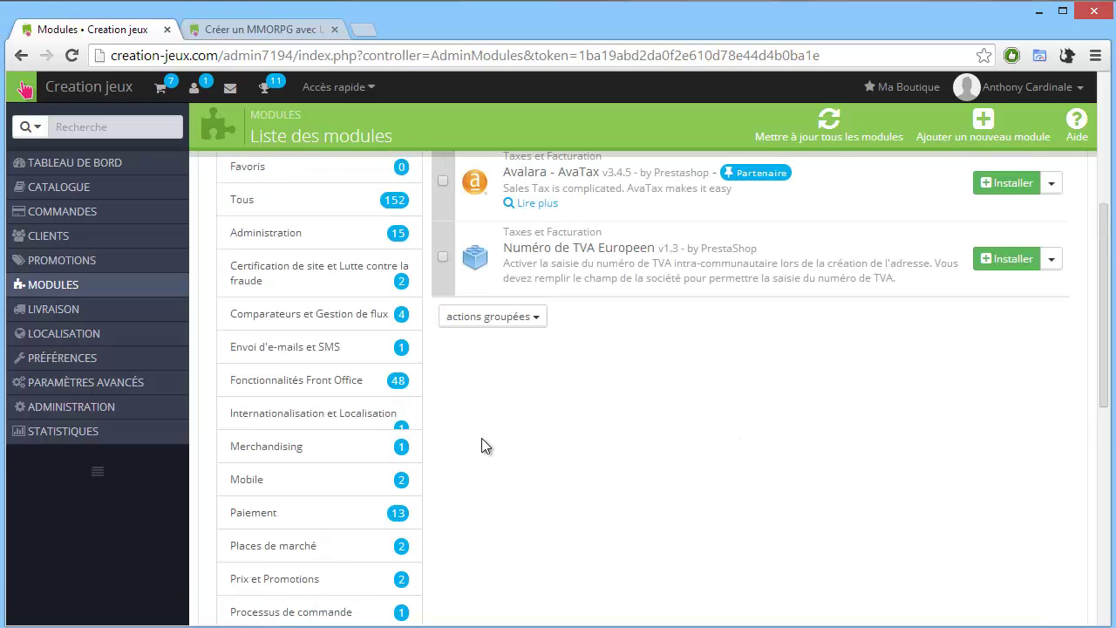
scroll(391, 454, "down", 2)
scroll(570, 400, "up", 3)
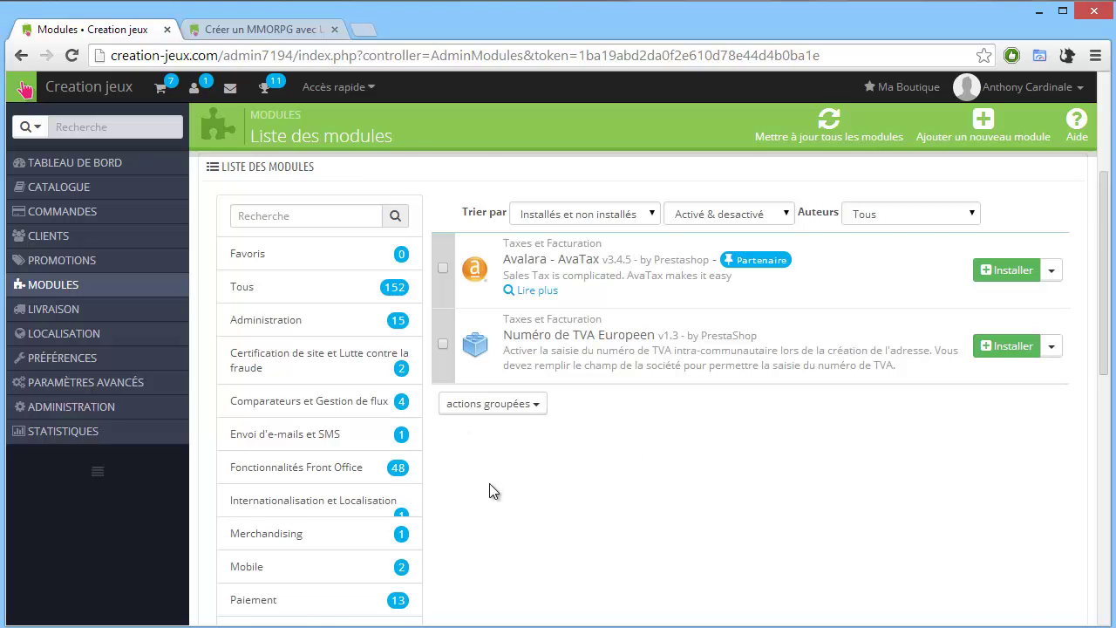
Show the Transporteur et Logistique category and examine the carrier and delivery modules it offers.
scroll(348, 466, "down", 6)
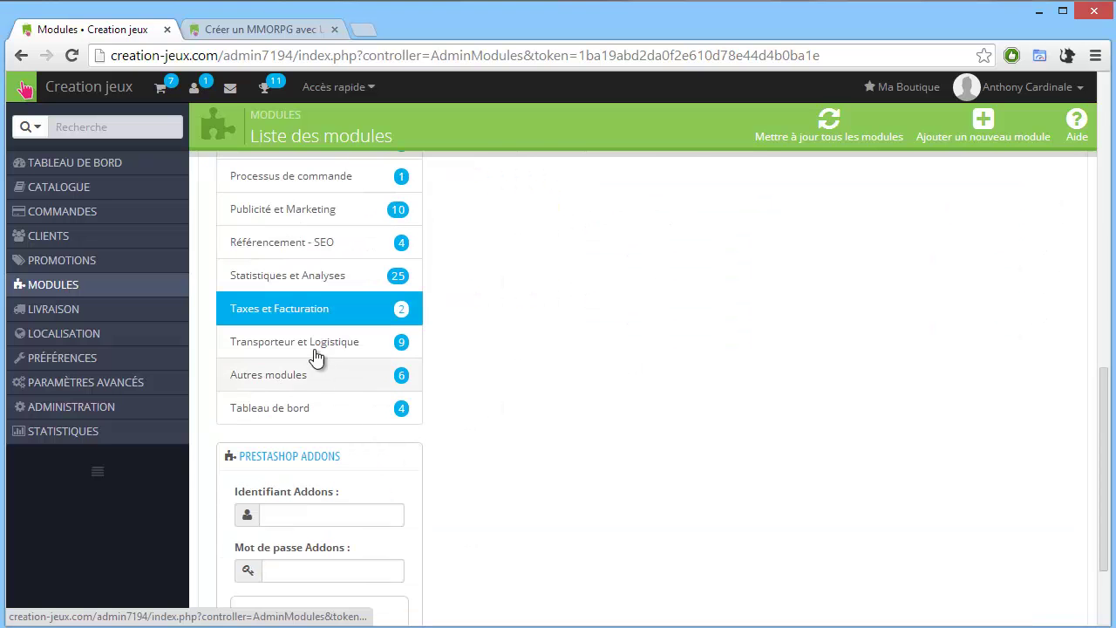
left_click(316, 353)
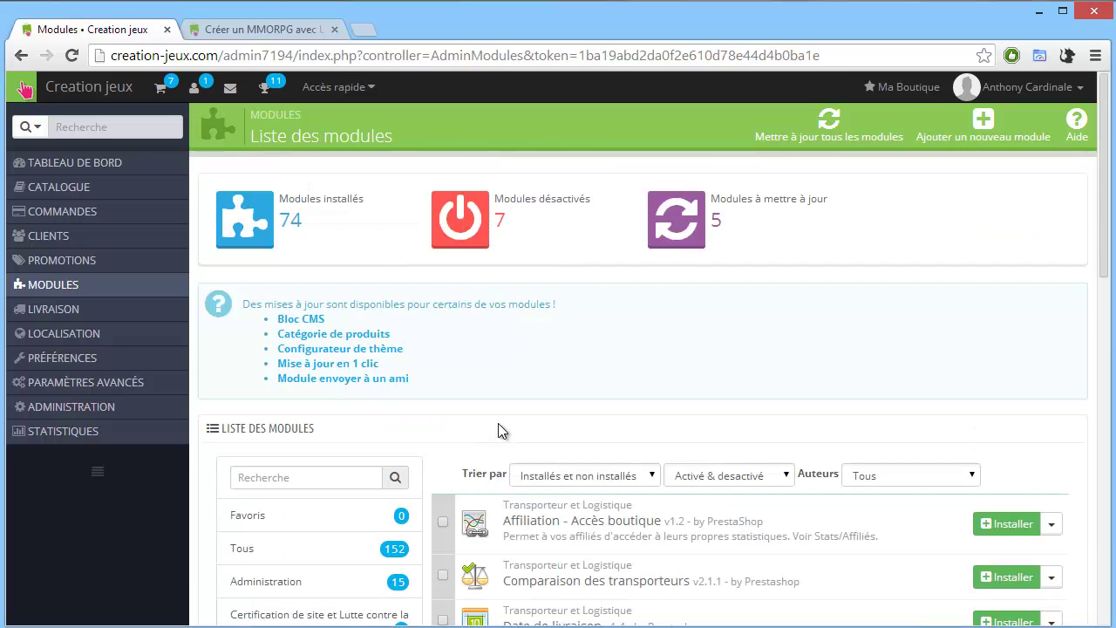
scroll(498, 423, "down", 1)
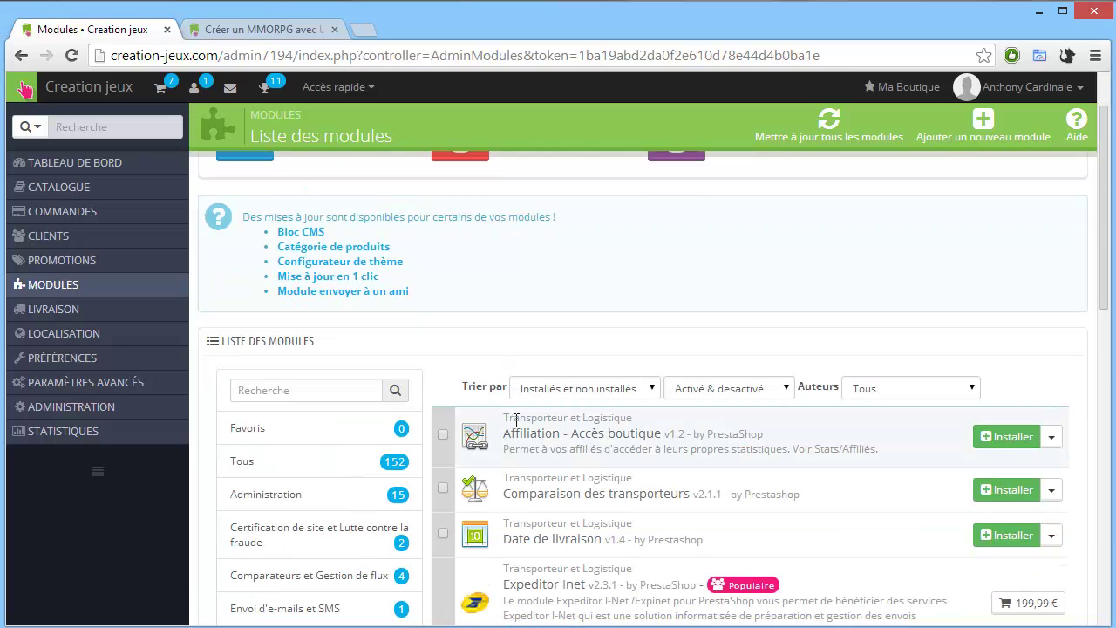
scroll(585, 394, "down", 4)
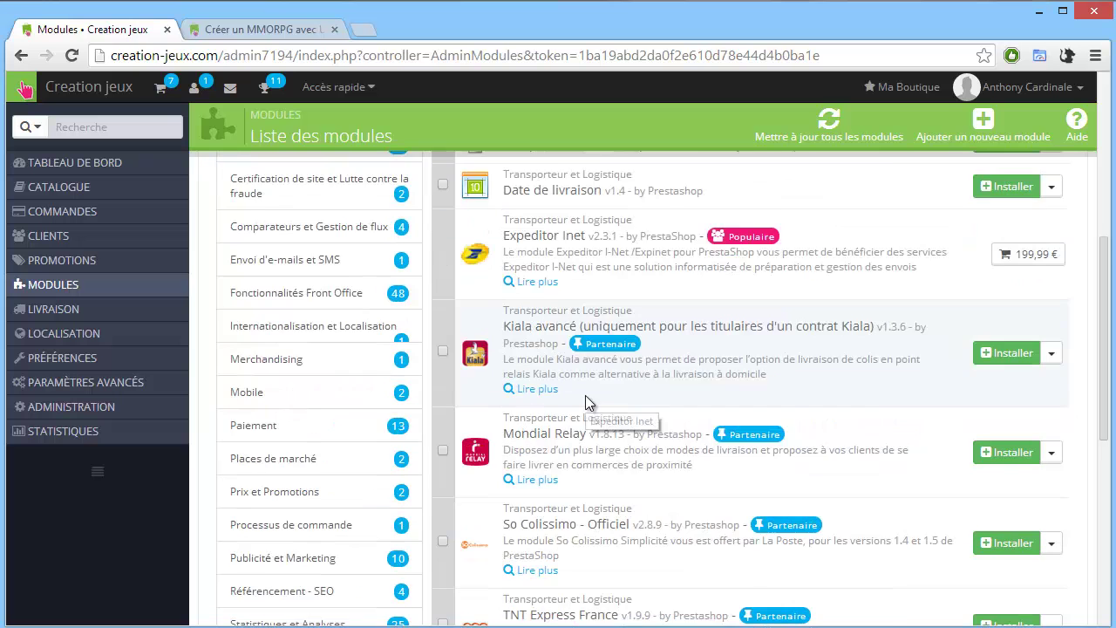
scroll(585, 395, "down", 1)
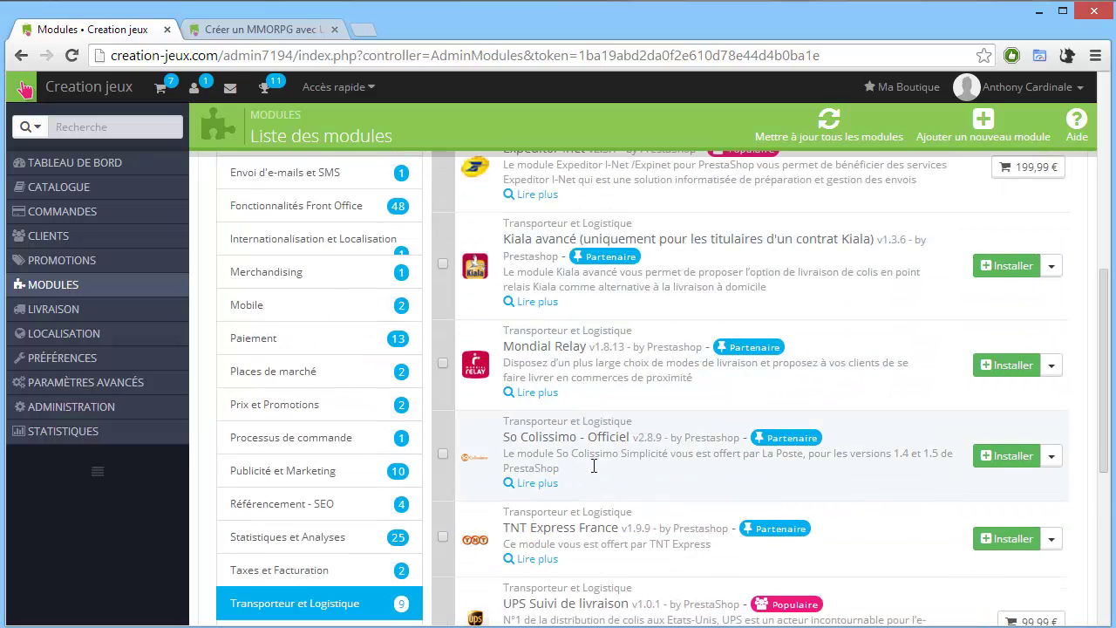
scroll(594, 466, "down", 1)
scroll(578, 513, "down", 2)
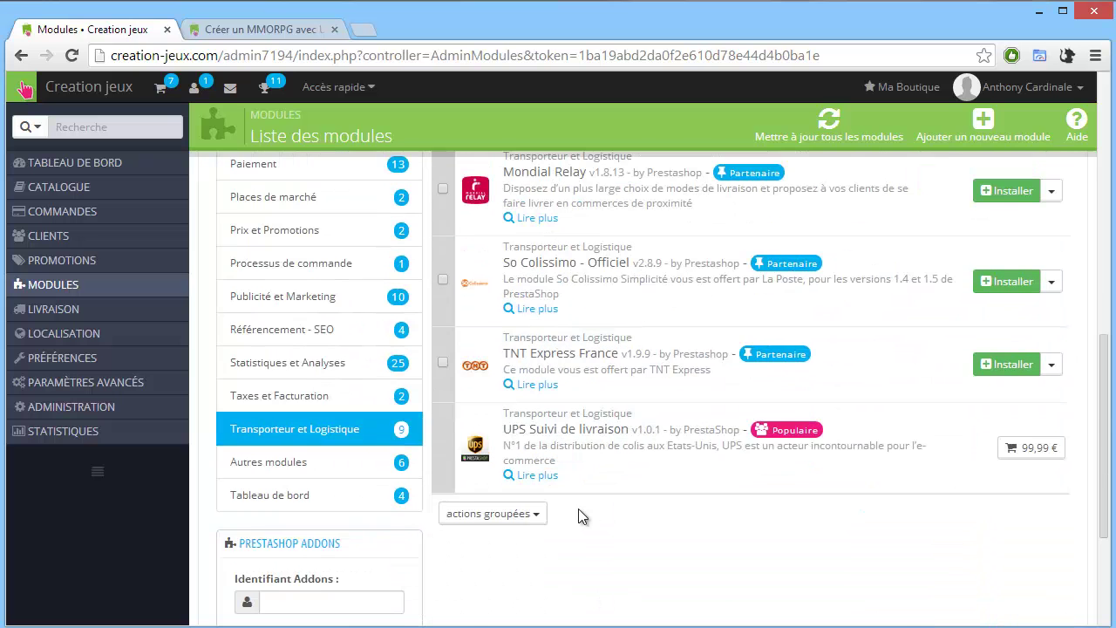
scroll(578, 513, "up", 7)
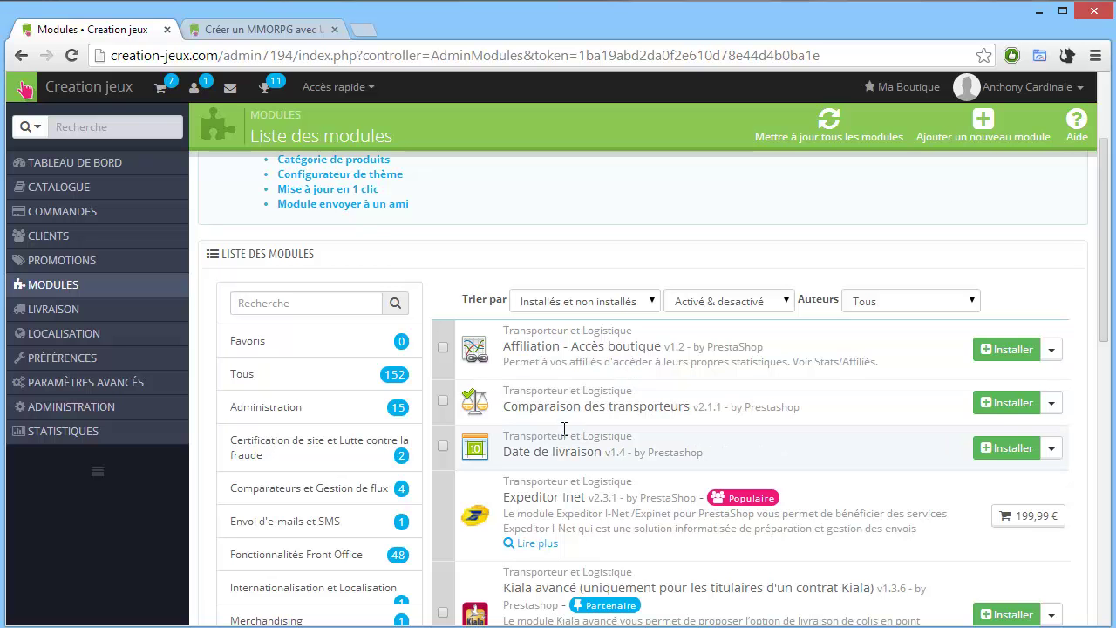
Show the Autres modules category and look through its modules down to Ventes Flash Pro.
scroll(366, 463, "down", 1)
scroll(364, 468, "down", 5)
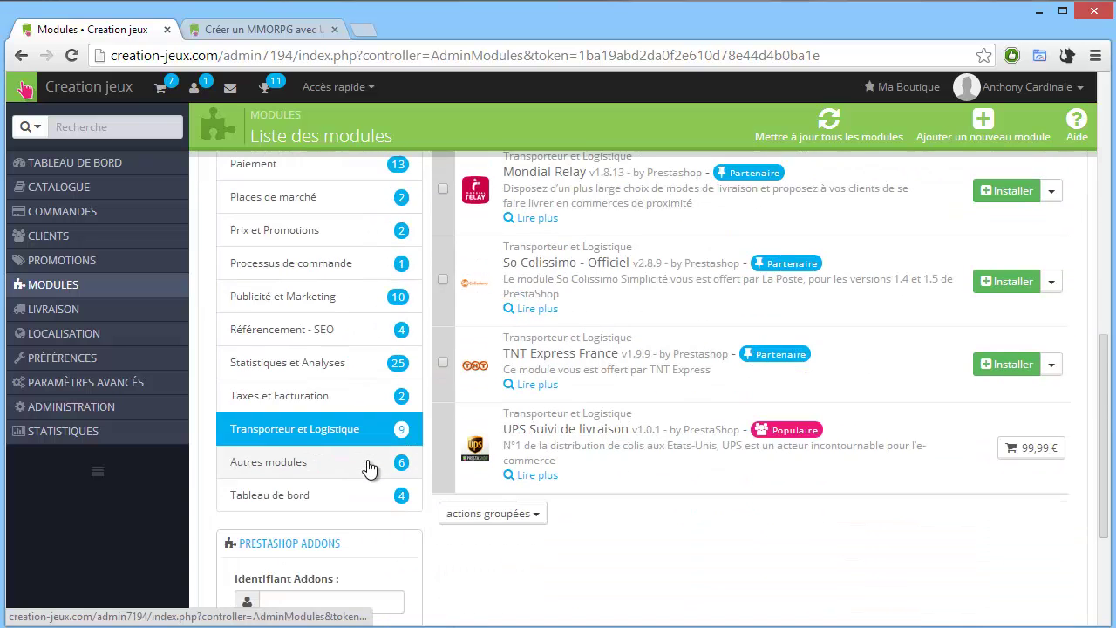
left_click(289, 478)
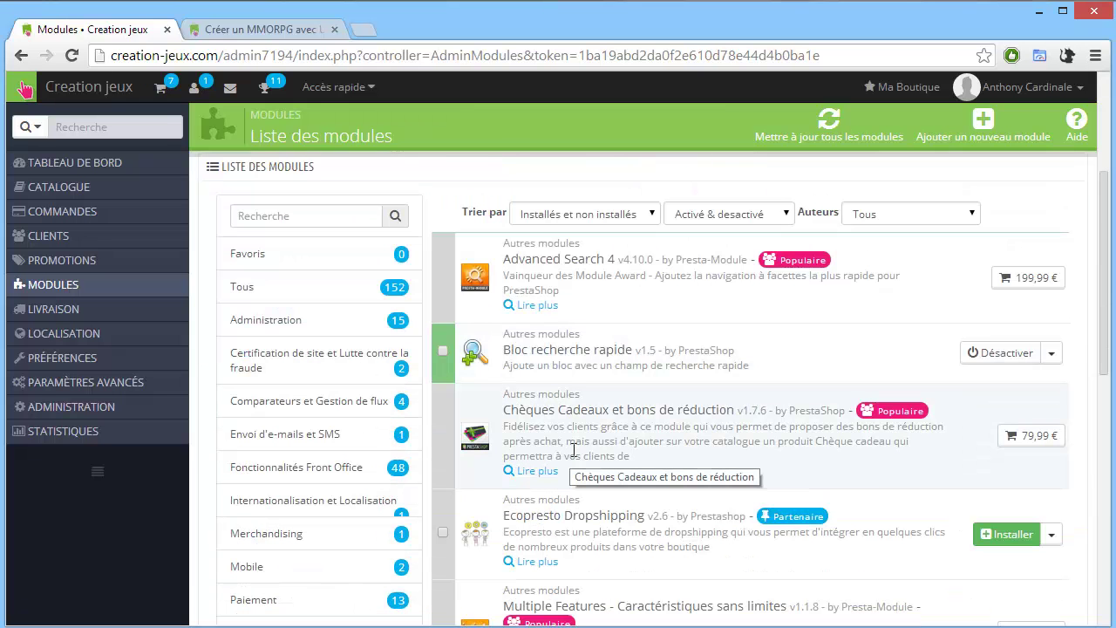
scroll(640, 403, "down", 1)
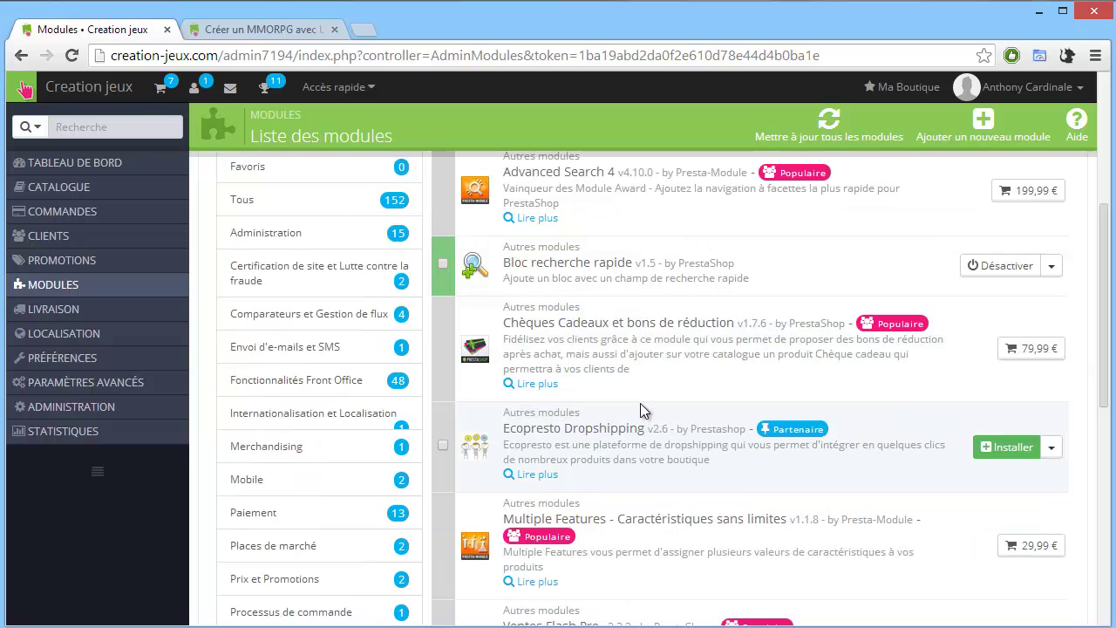
scroll(654, 423, "down", 2)
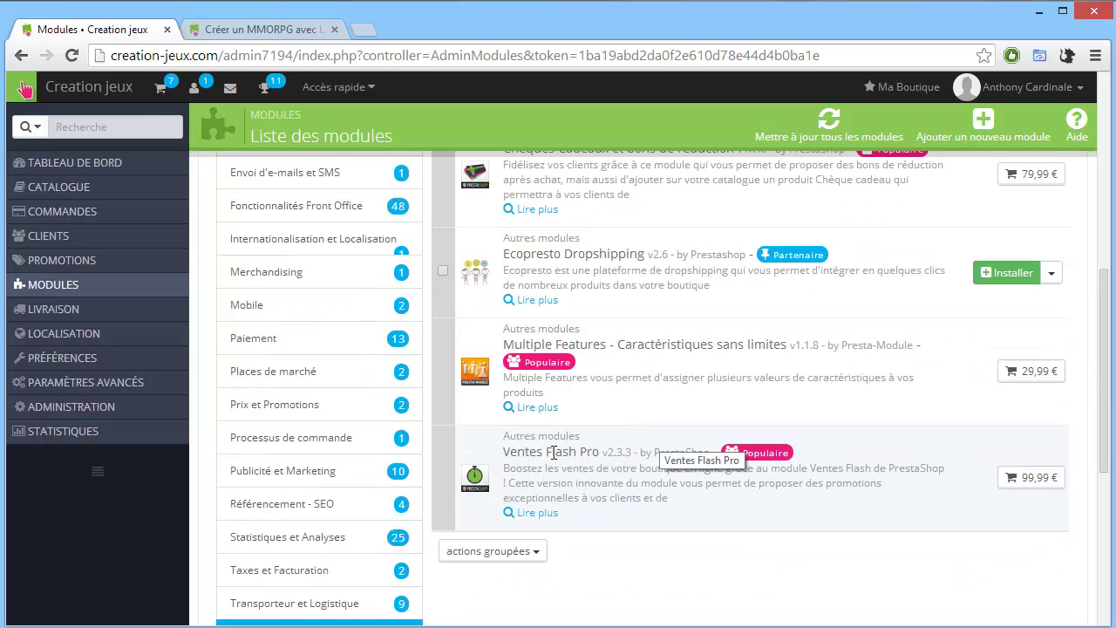
scroll(425, 496, "down", 2)
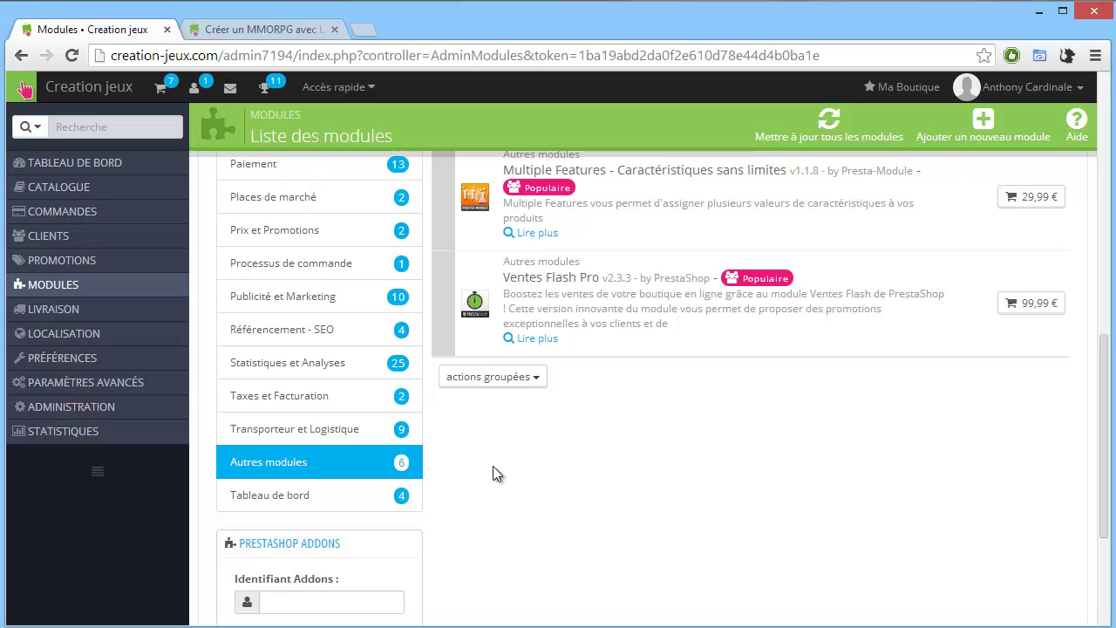
Show the Tableau de bord category and view its dashboard modules.
left_click(363, 508)
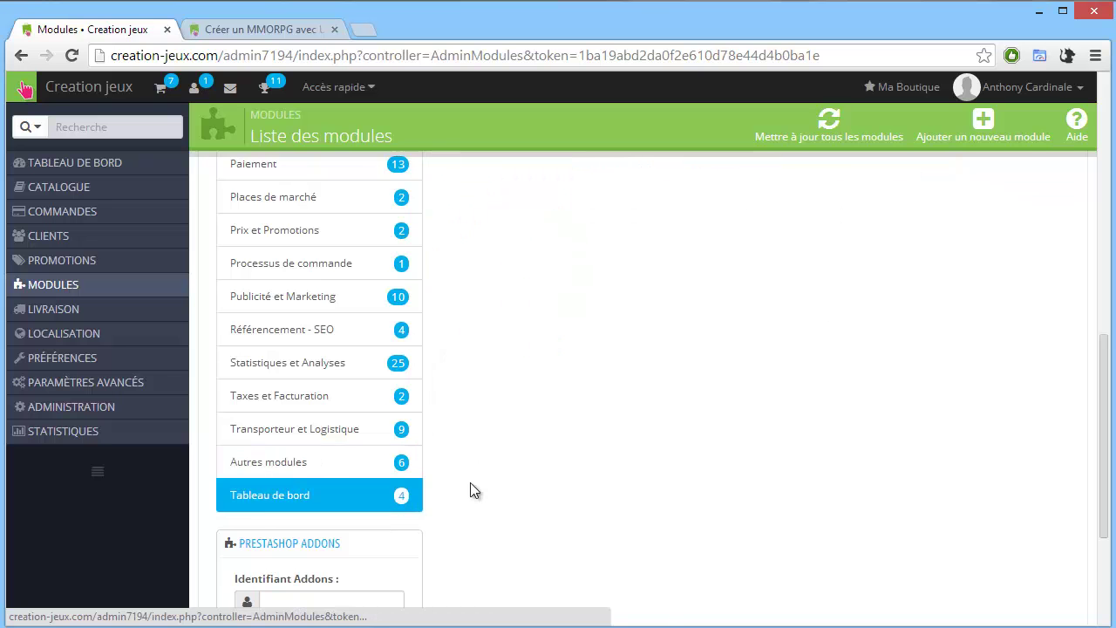
scroll(480, 480, "up", 3)
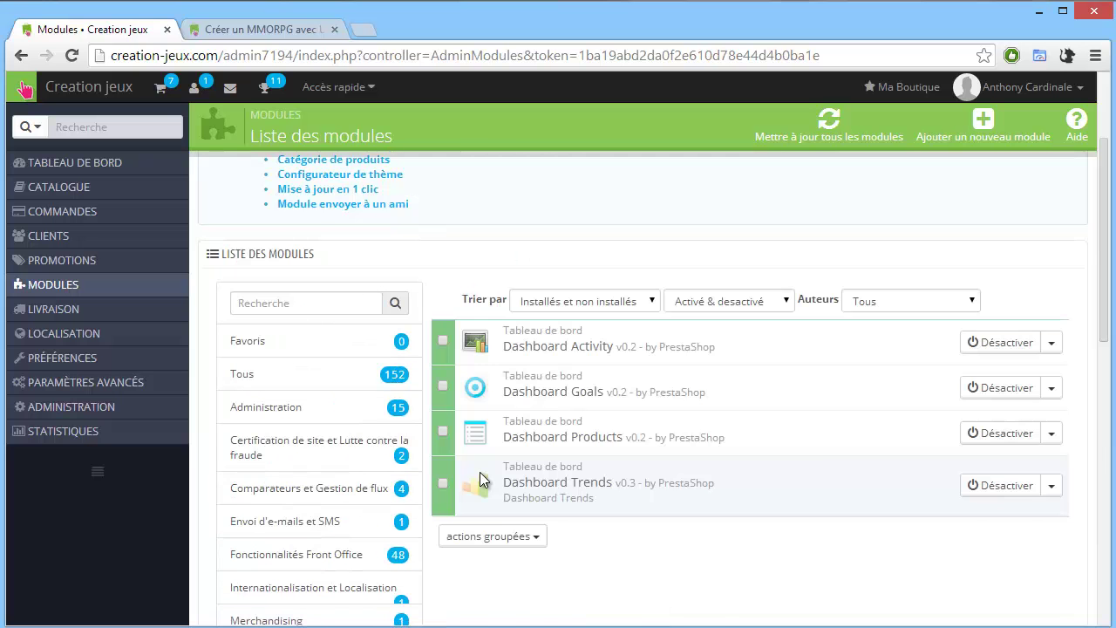
scroll(480, 472, "up", 2)
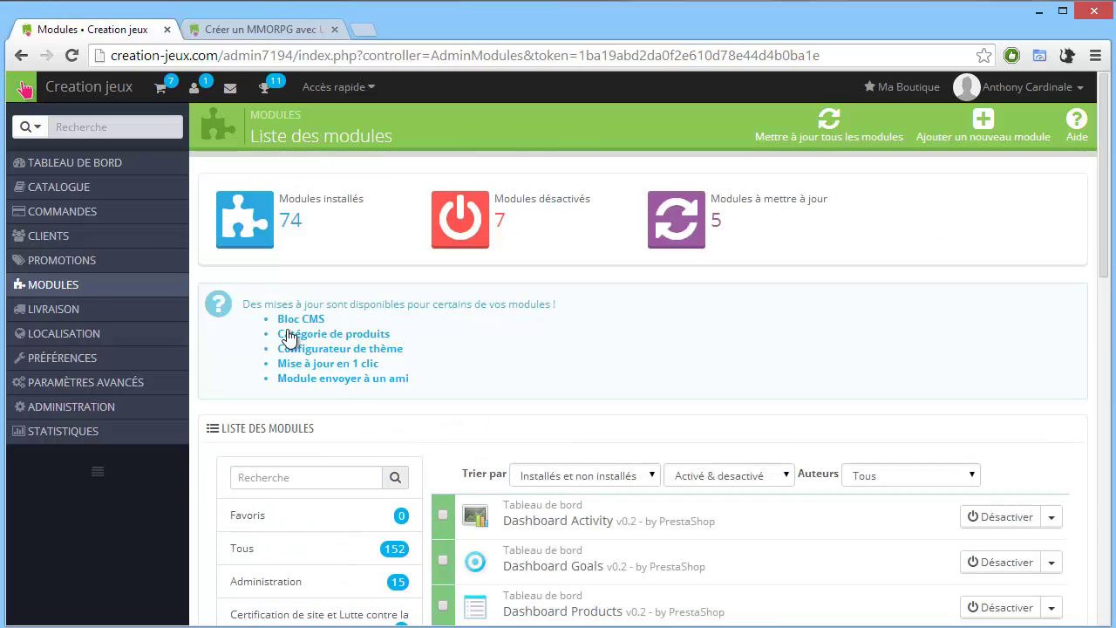
Review and highlight the list of modules with available updates, and update all modules at once.
left_click(78, 288)
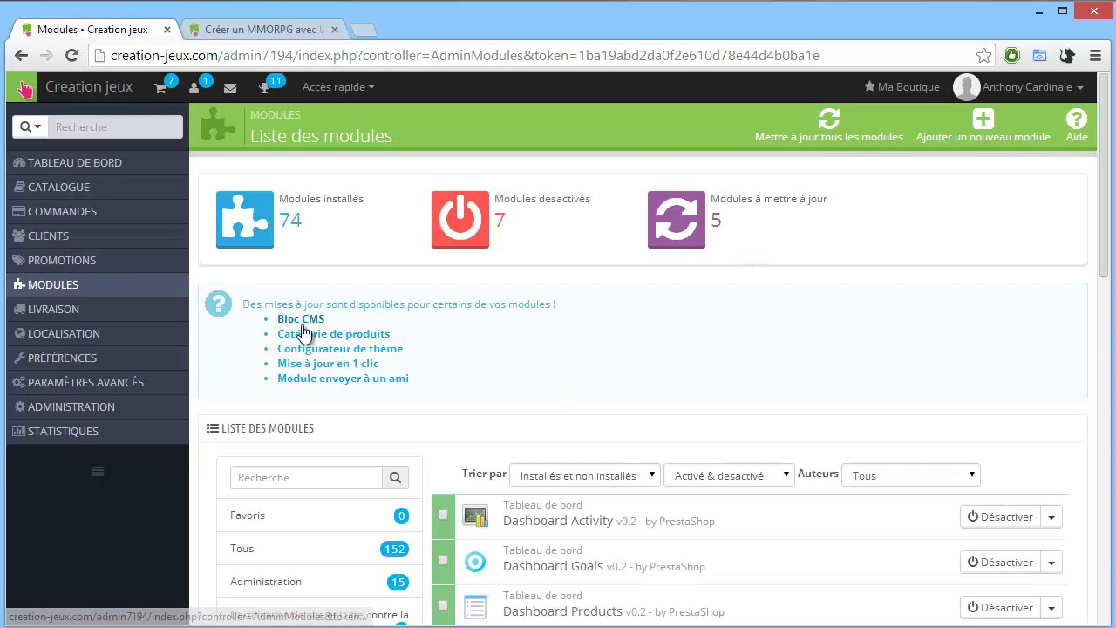
scroll(424, 354, "down", 3)
scroll(423, 354, "up", 3)
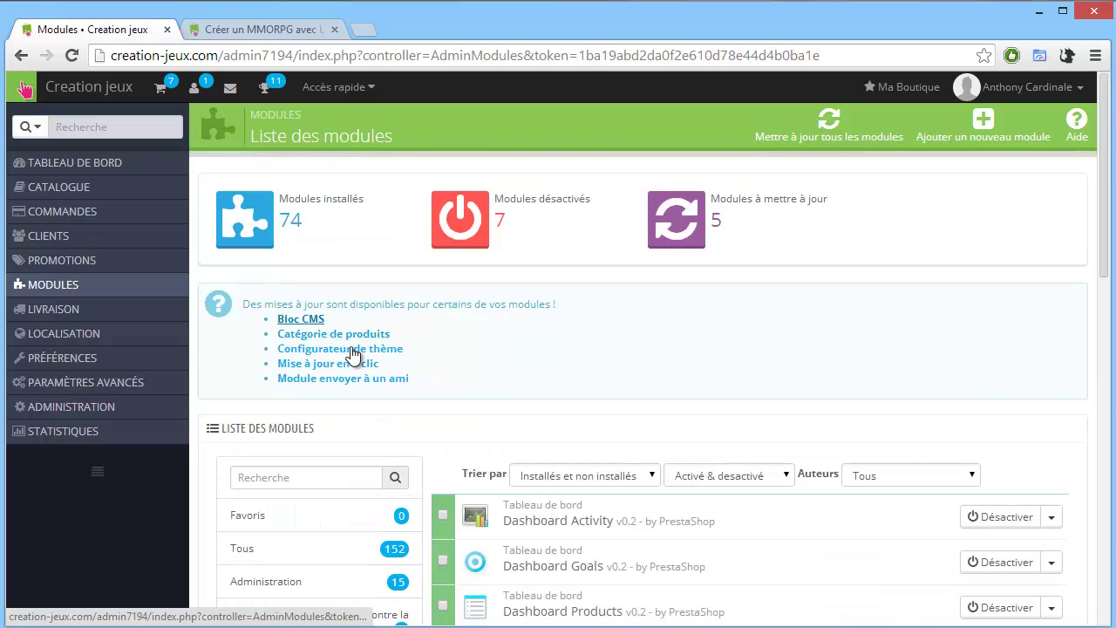
scroll(358, 354, "down", 5)
scroll(406, 401, "up", 5)
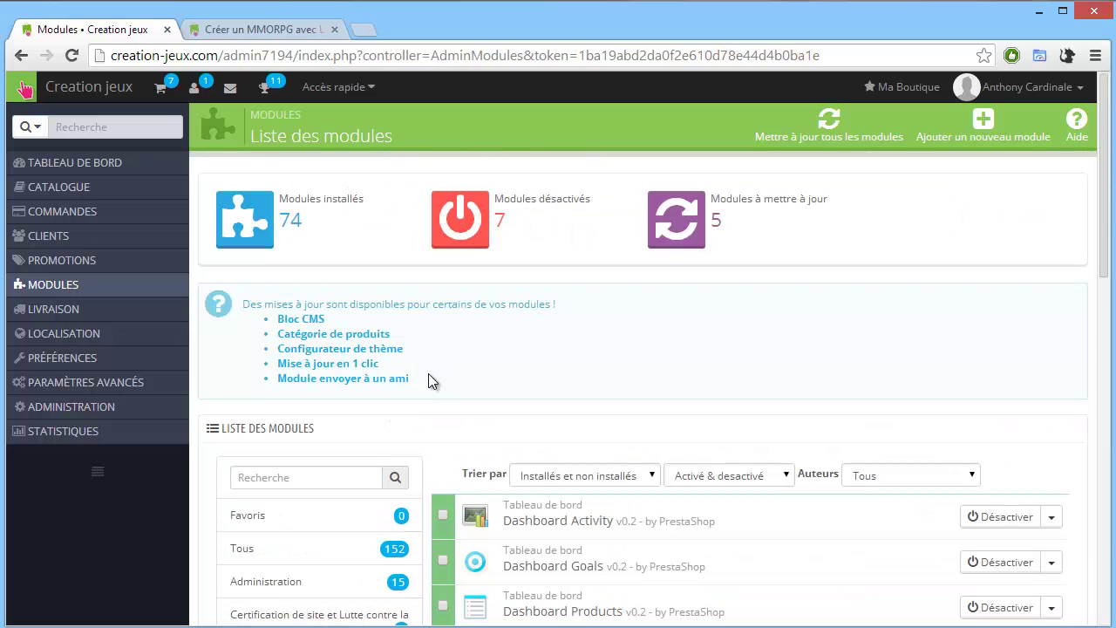
left_click_drag(417, 374, 286, 323)
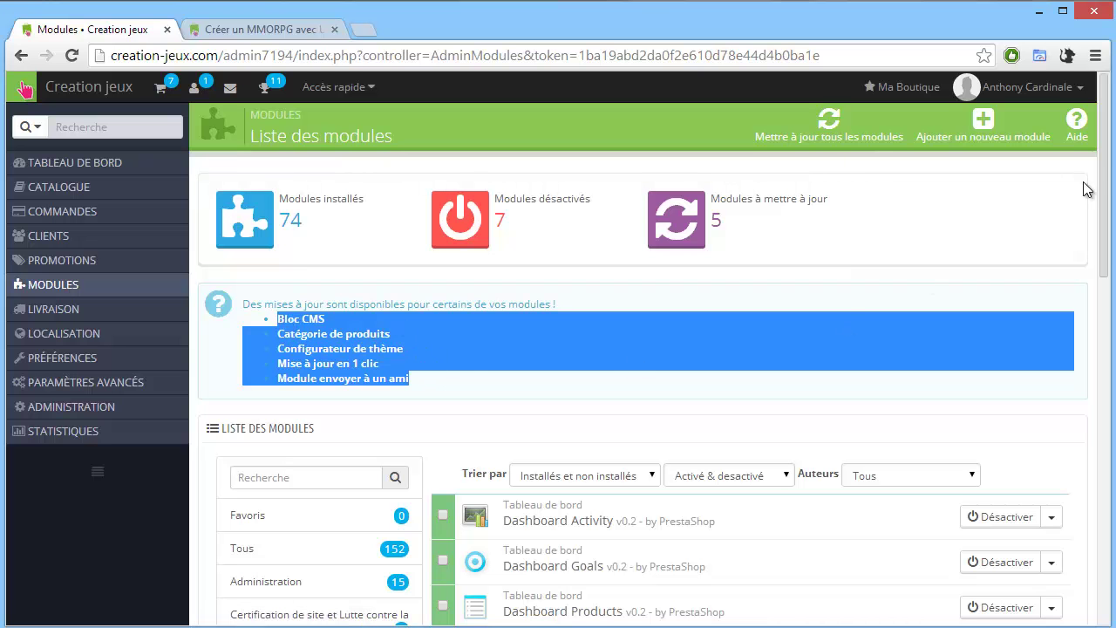
left_click_drag(1102, 165, 1007, 147)
left_click(825, 146)
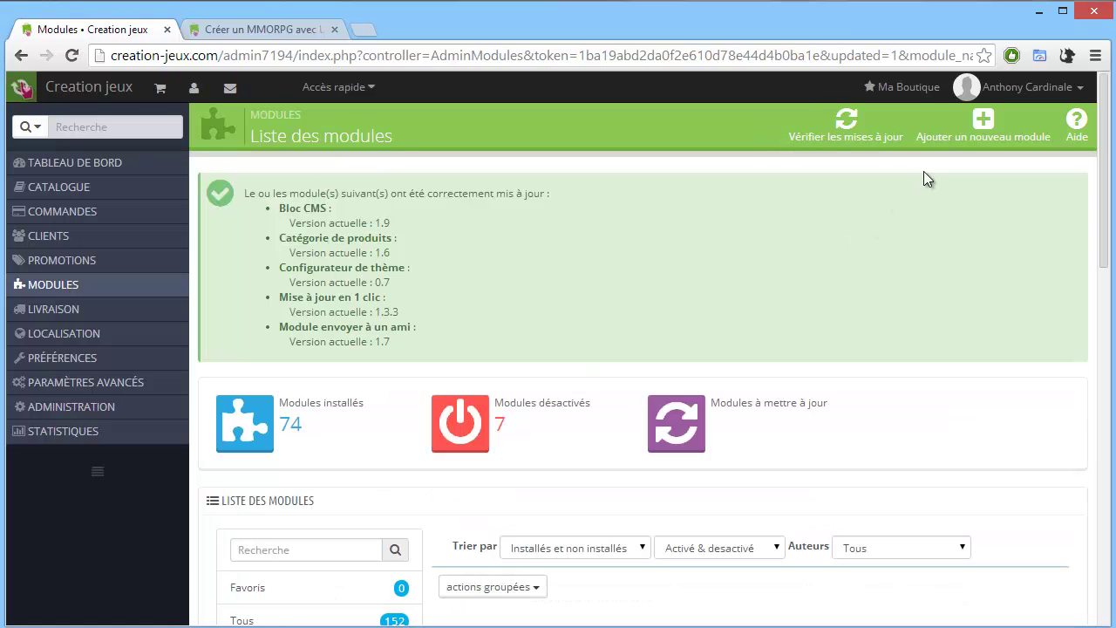
Check the module counters and open the form for adding a new module from an archive file.
scroll(907, 284, "down", 2)
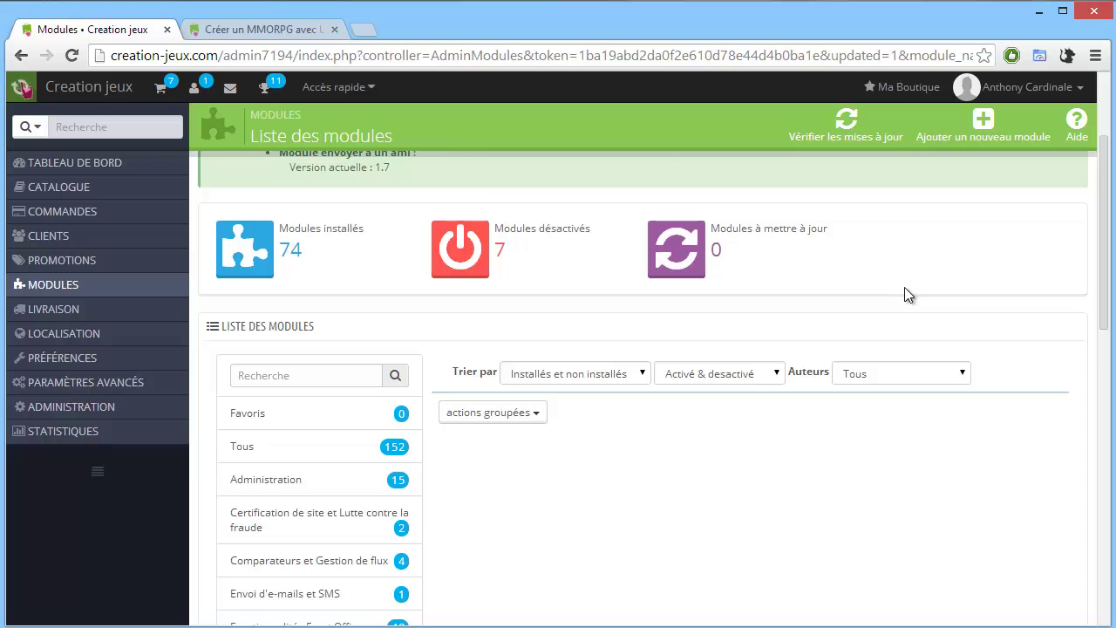
scroll(901, 290, "down", 1)
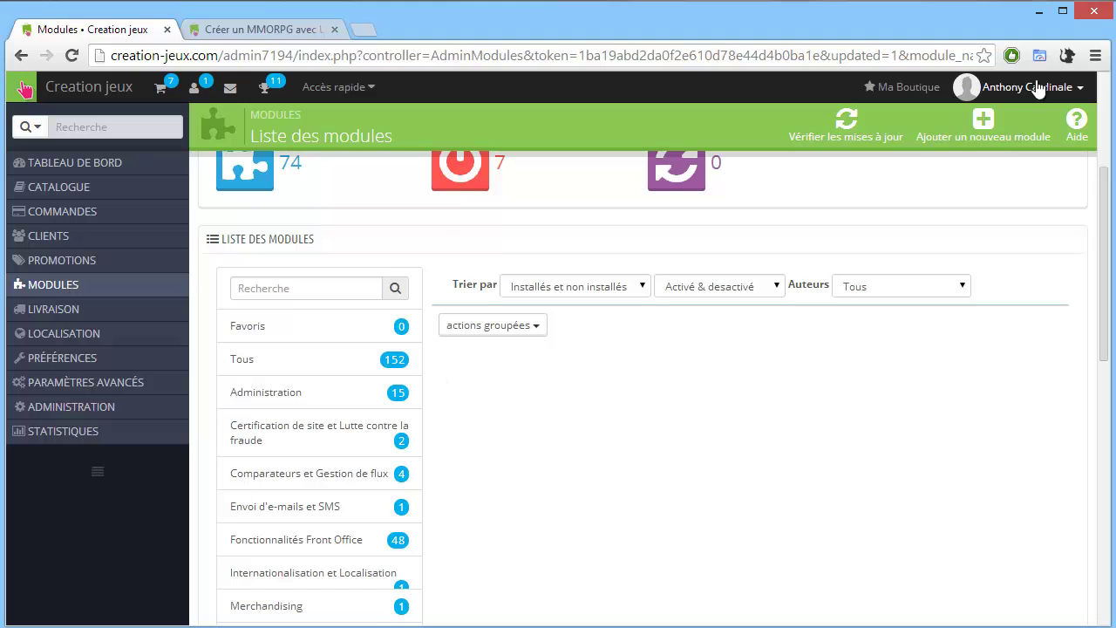
left_click(992, 141)
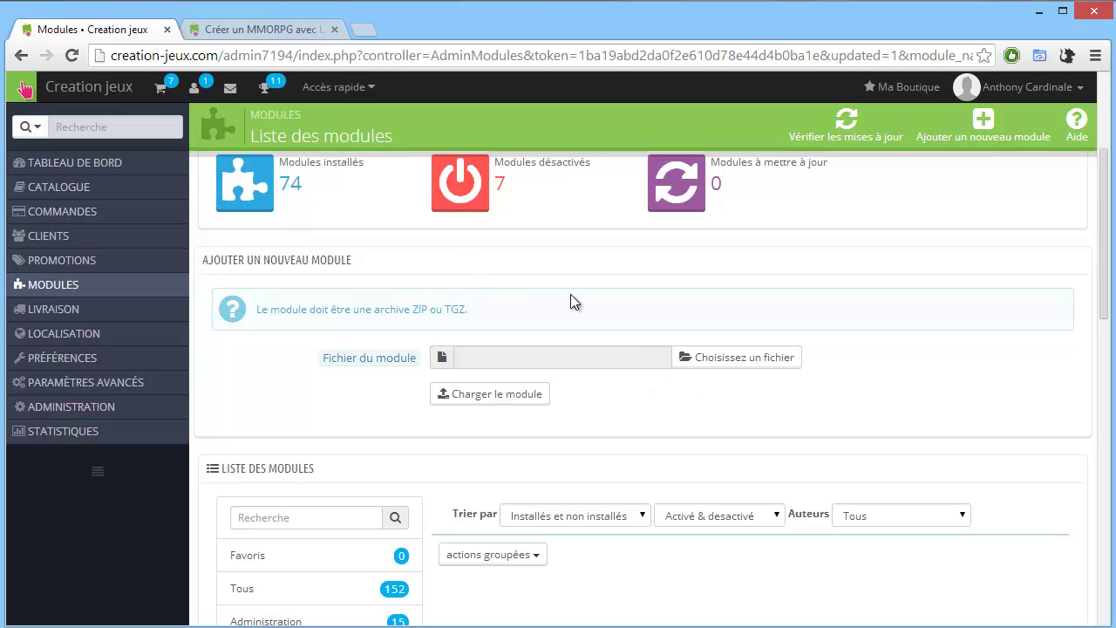
Open Catalogue de Modules et Thèmes in a new browser tab and browse the modules and themes on offer.
mouse_move(143, 290)
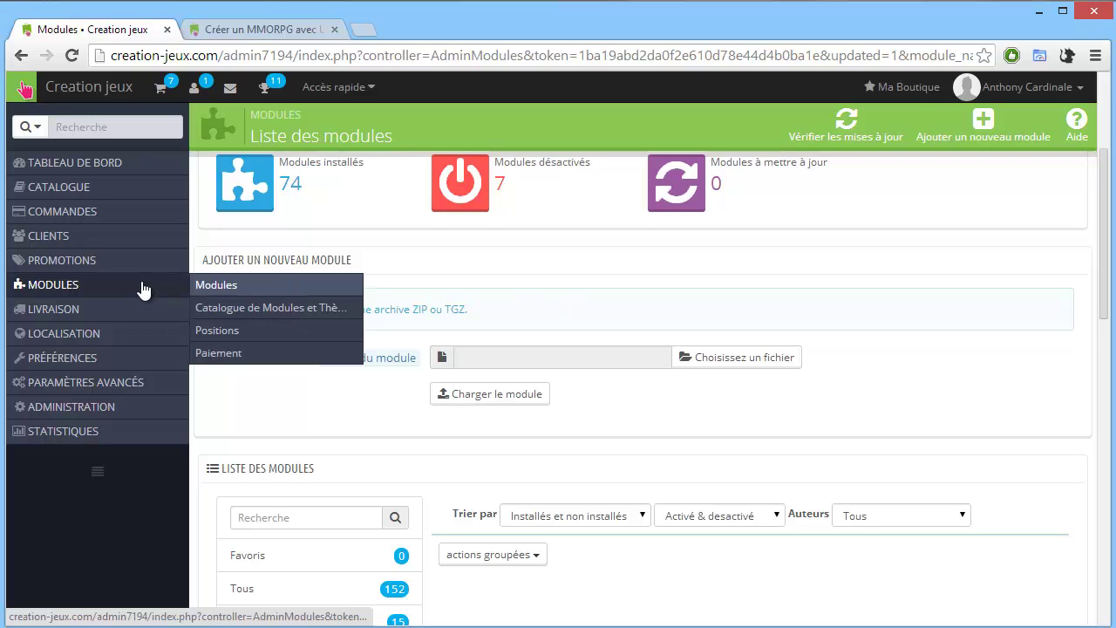
middle_click(261, 308)
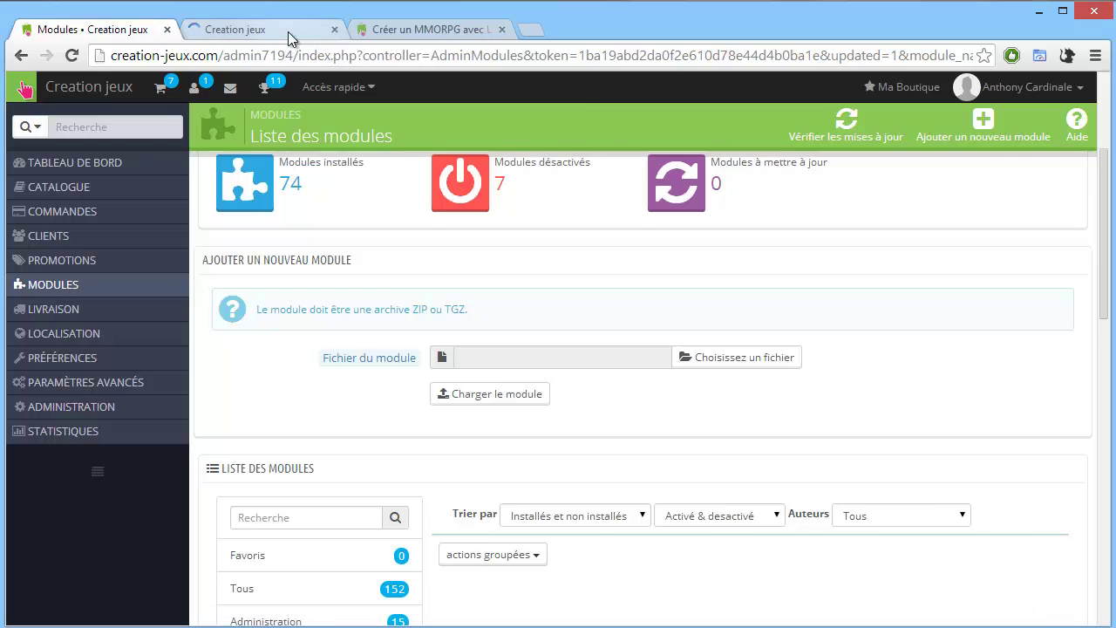
left_click(288, 31)
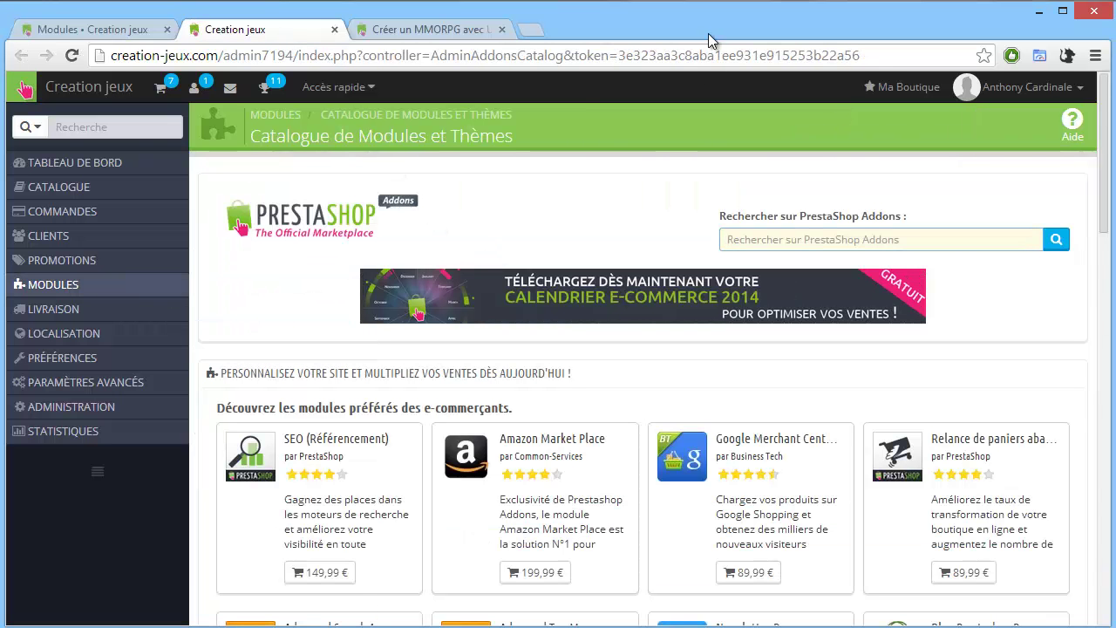
scroll(665, 237, "down", 2)
scroll(668, 237, "up", 2)
scroll(674, 254, "down", 6)
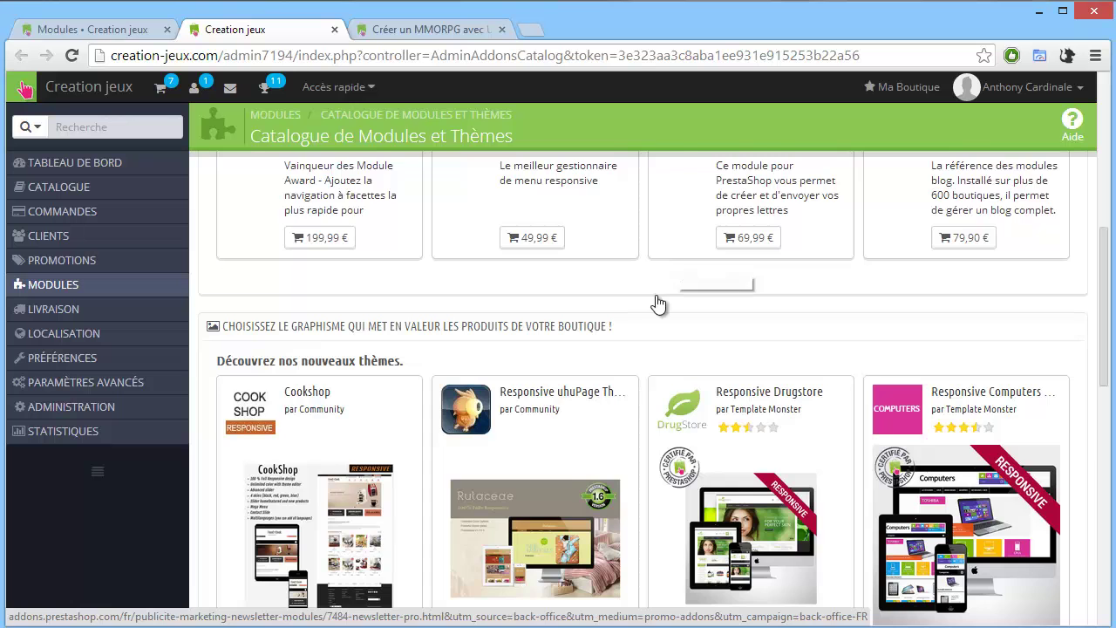
scroll(660, 301, "down", 2)
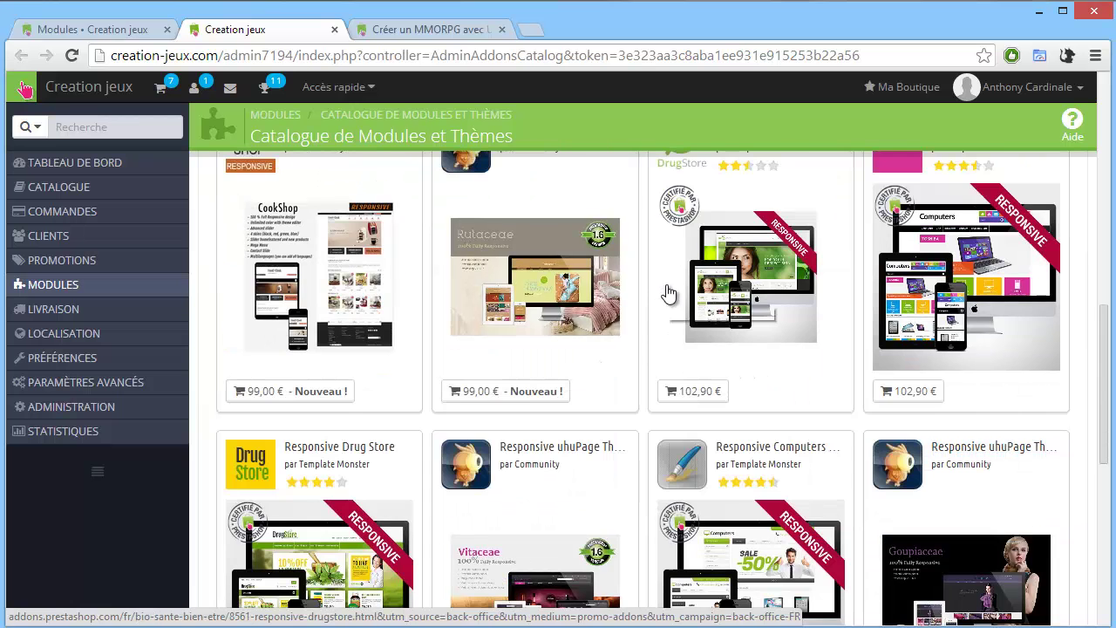
scroll(678, 283, "down", 7)
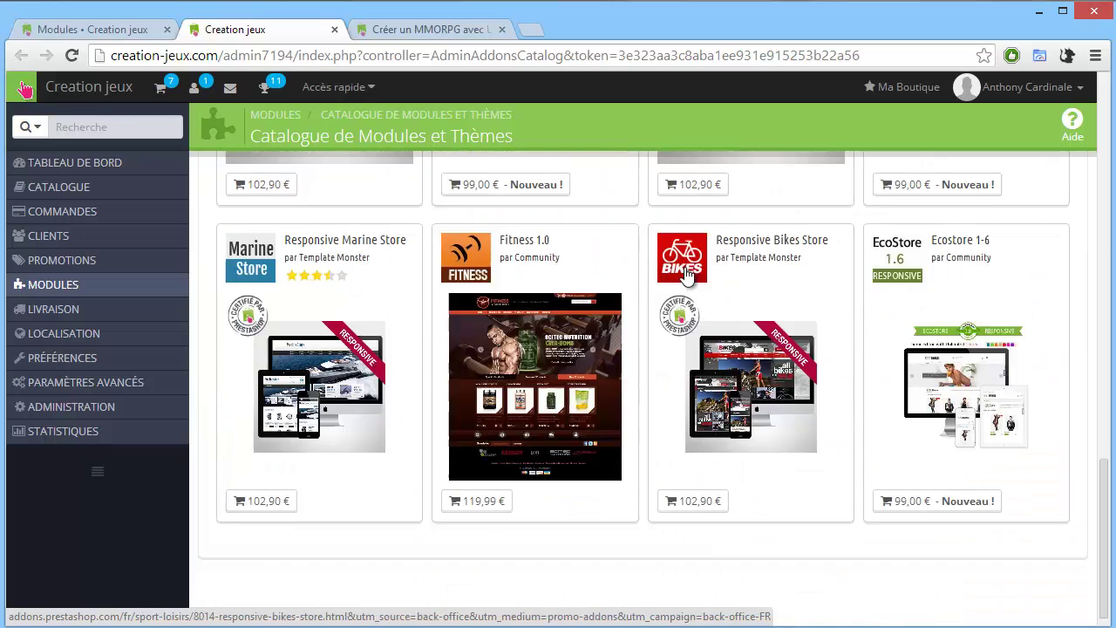
scroll(686, 274, "up", 15)
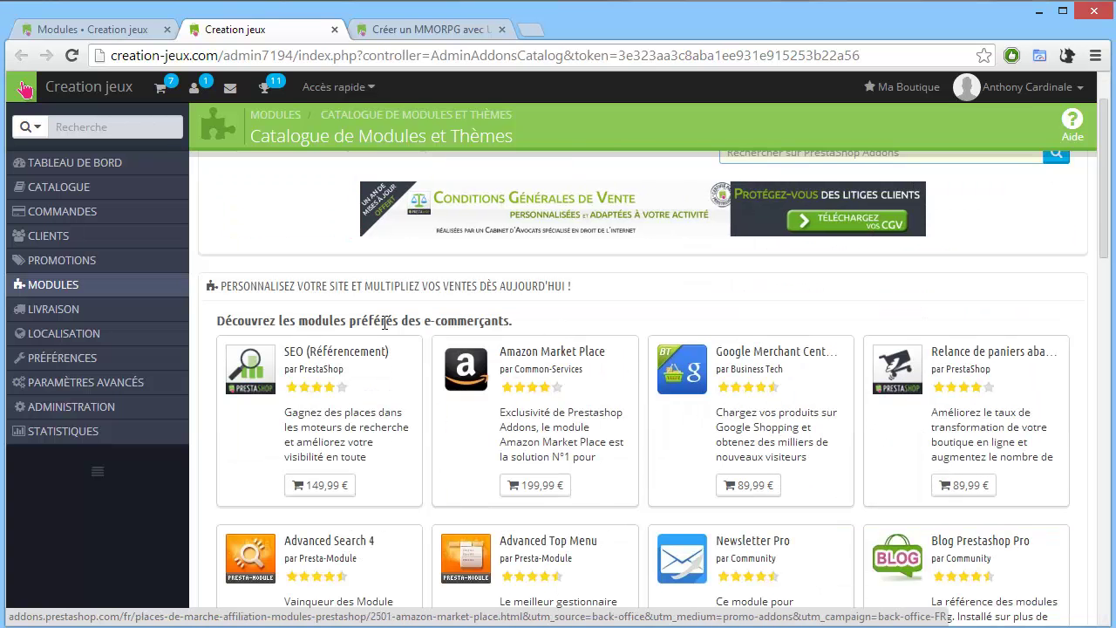
Search Google for "prestashop addons" and open the official PrestaShop Addons marketplace.
scroll(568, 351, "down", 4)
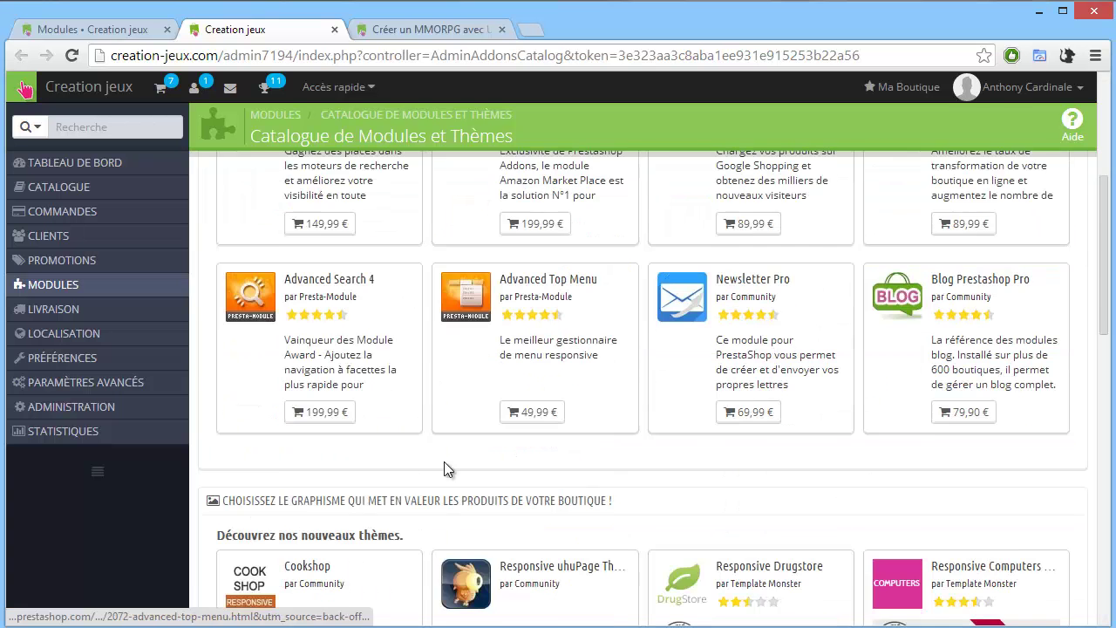
scroll(760, 379, "up", 5)
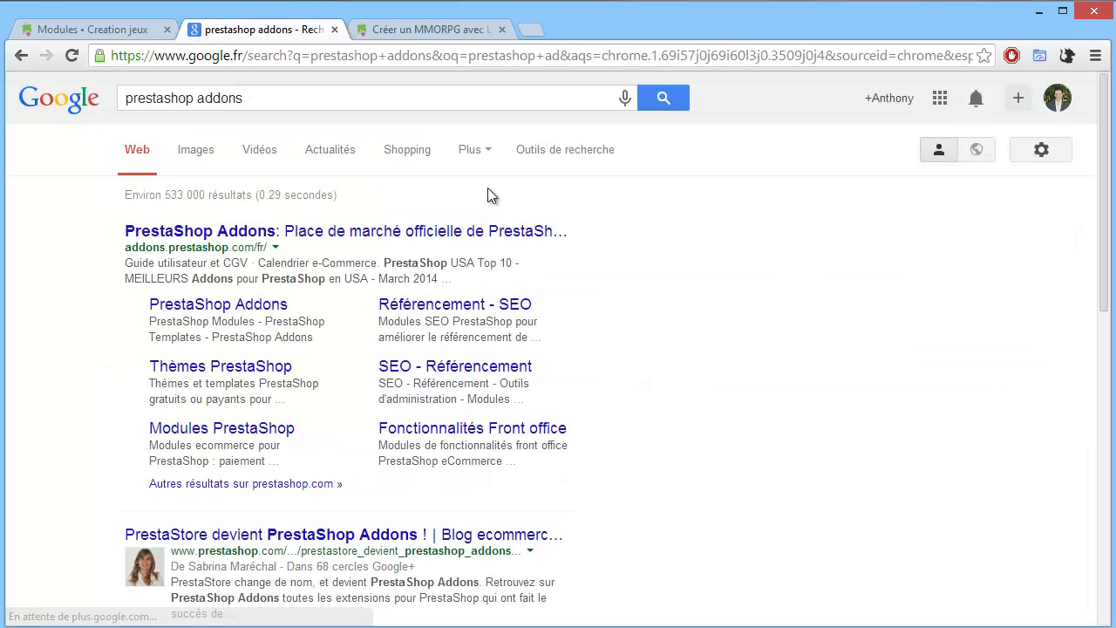
left_click(200, 231)
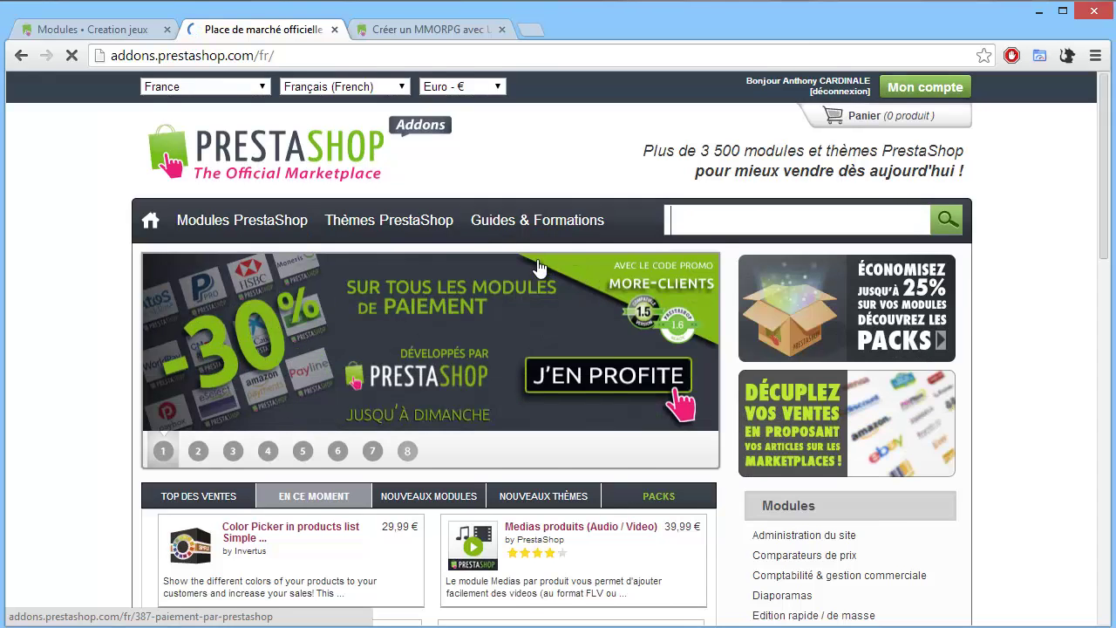
Browse the modules currently featured under En ce moment on the marketplace's home page, including their ratings and prices.
scroll(549, 266, "down", 1)
scroll(551, 265, "down", 1)
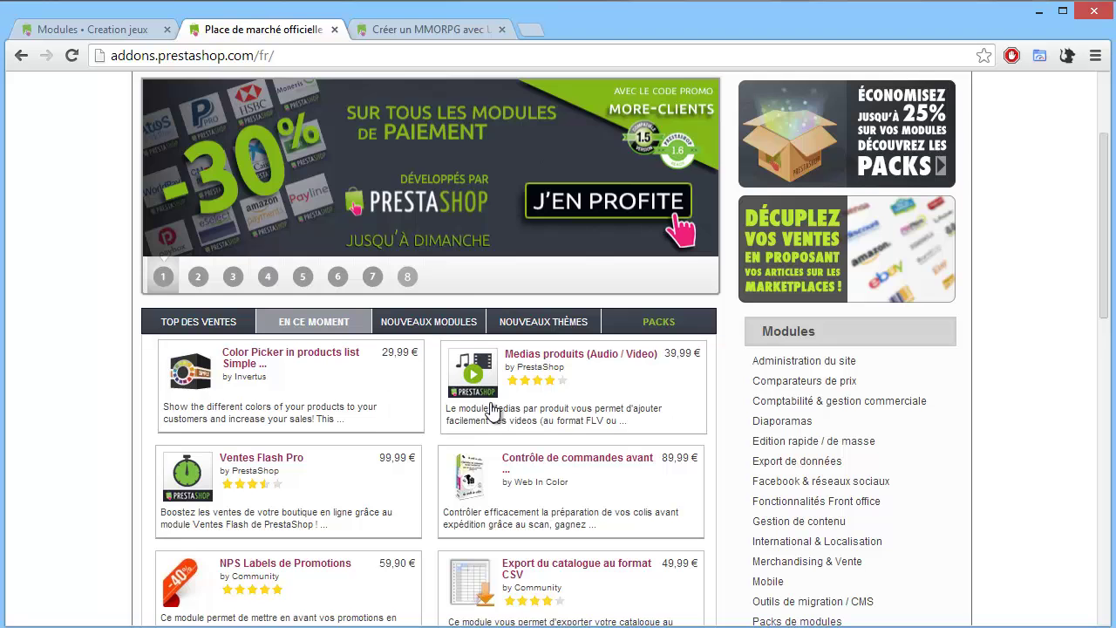
scroll(903, 500, "down", 1)
scroll(657, 424, "down", 3)
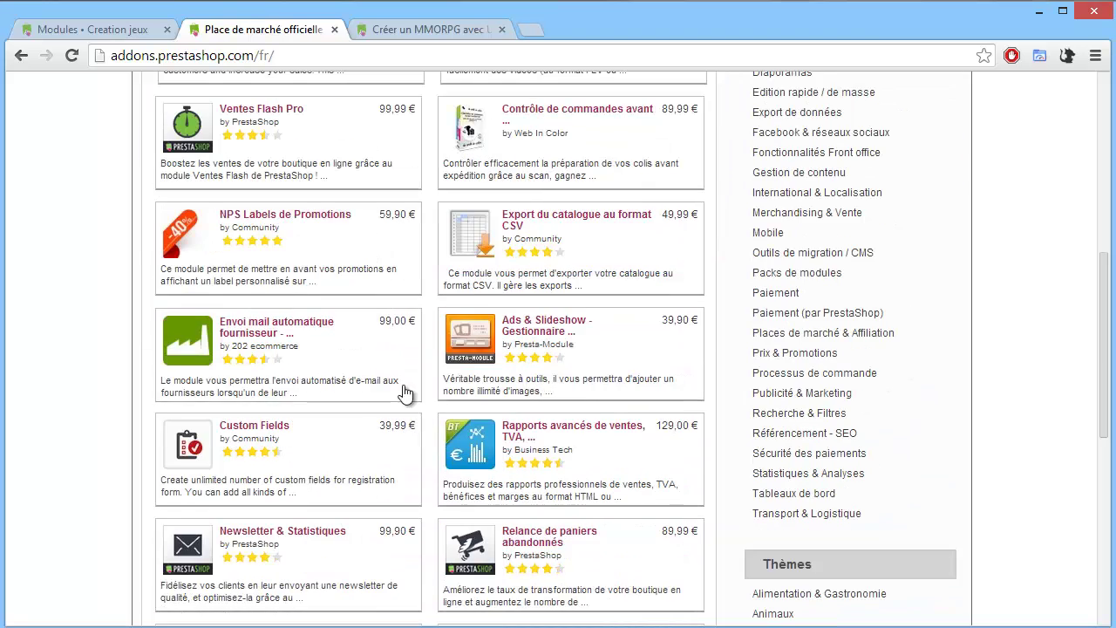
scroll(436, 388, "down", 2)
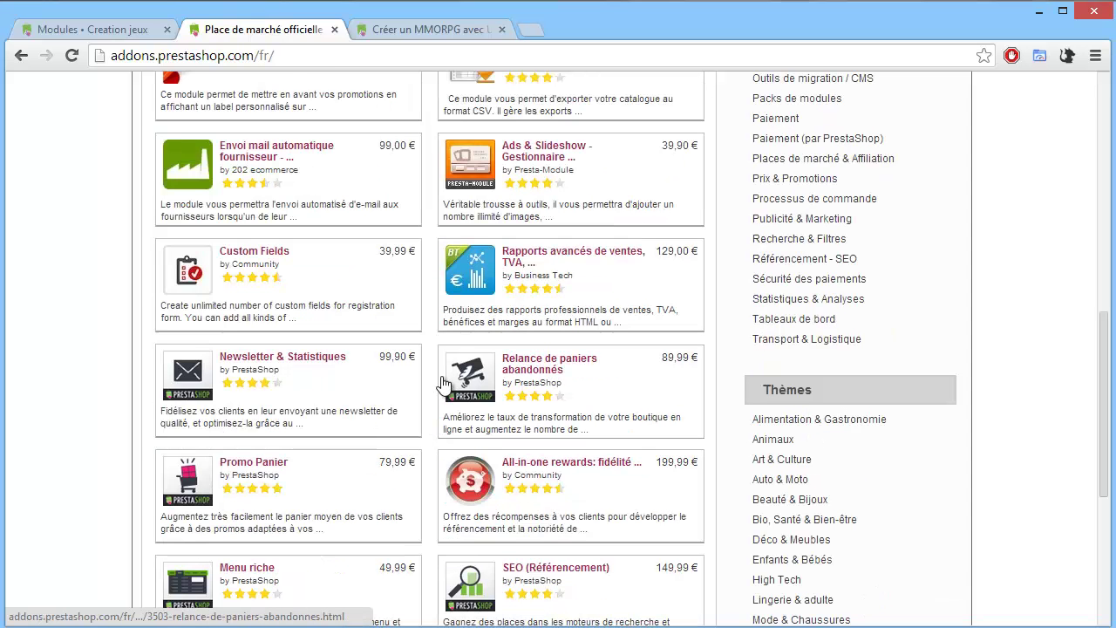
scroll(481, 330, "down", 1)
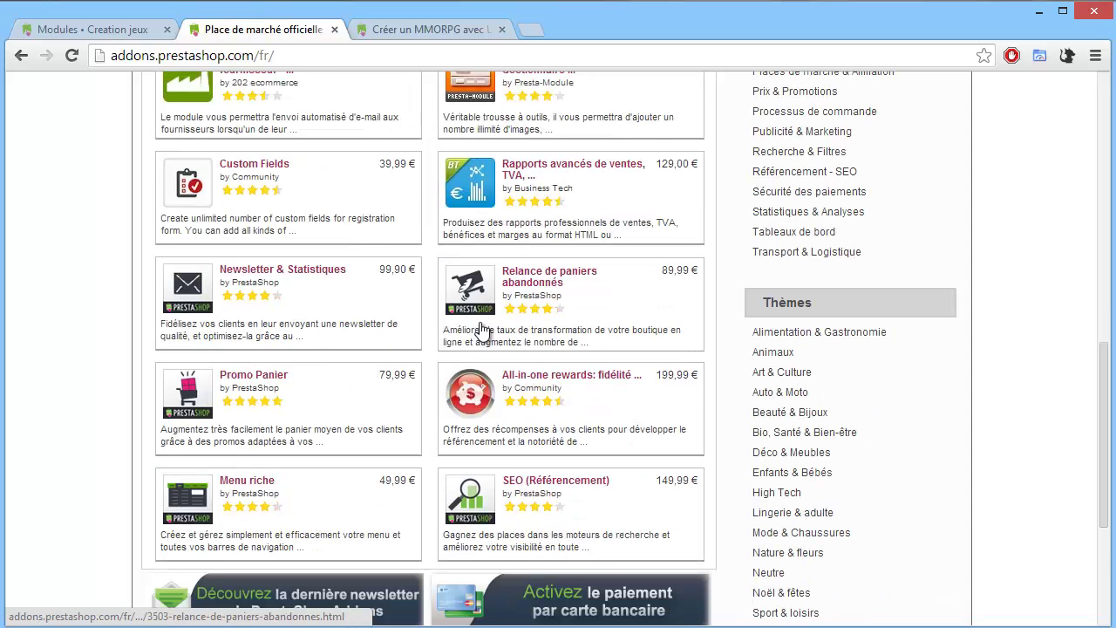
scroll(481, 330, "down", 1)
scroll(552, 375, "up", 3)
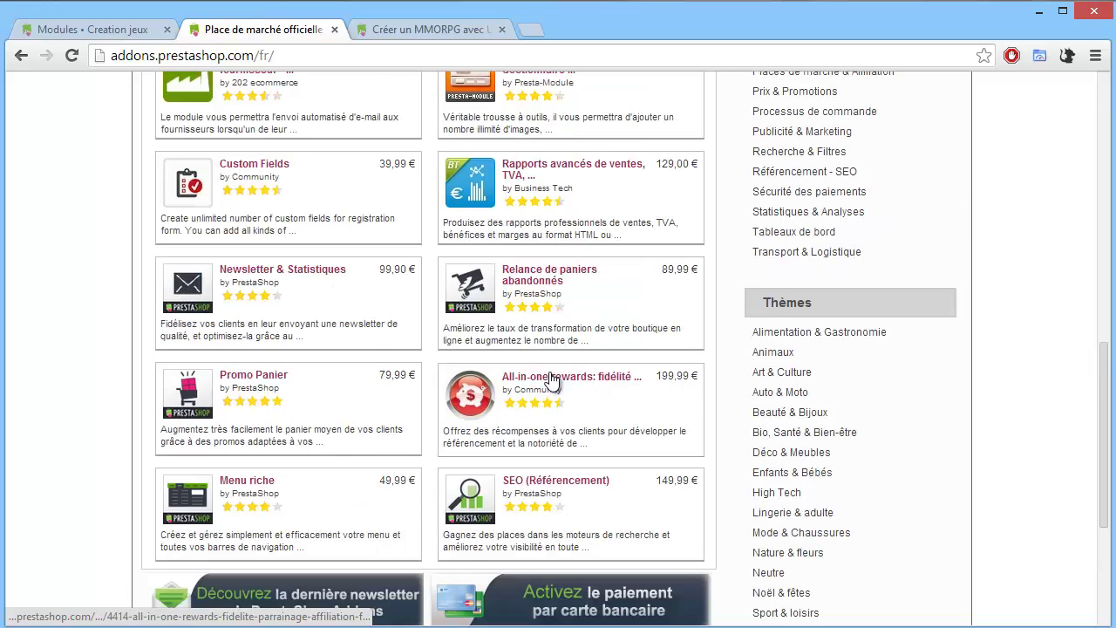
scroll(551, 383, "up", 2)
scroll(551, 383, "up", 1)
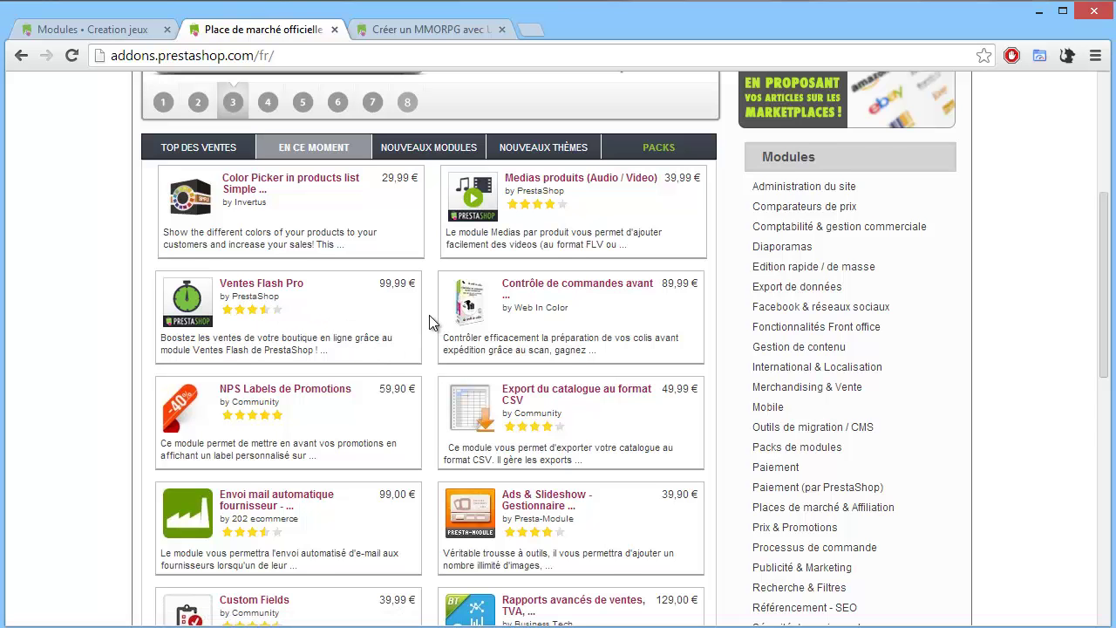
scroll(432, 322, "down", 2)
scroll(441, 331, "down", 3)
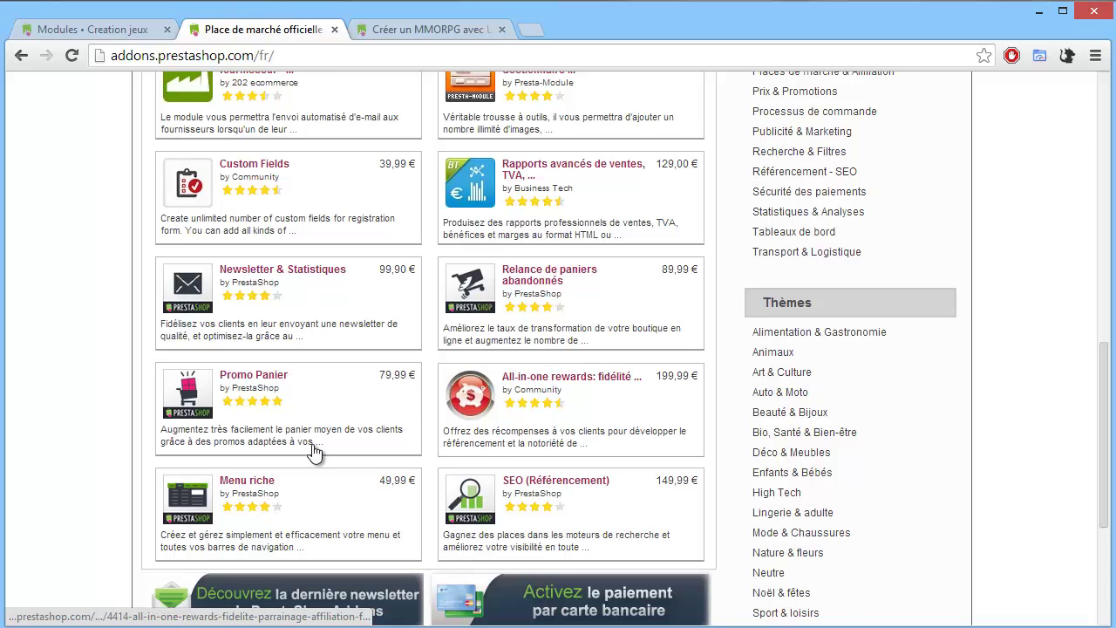
scroll(666, 465, "down", 1)
Look through the list of module categories on the marketplace's home page.
scroll(665, 465, "up", 9)
scroll(717, 378, "down", 2)
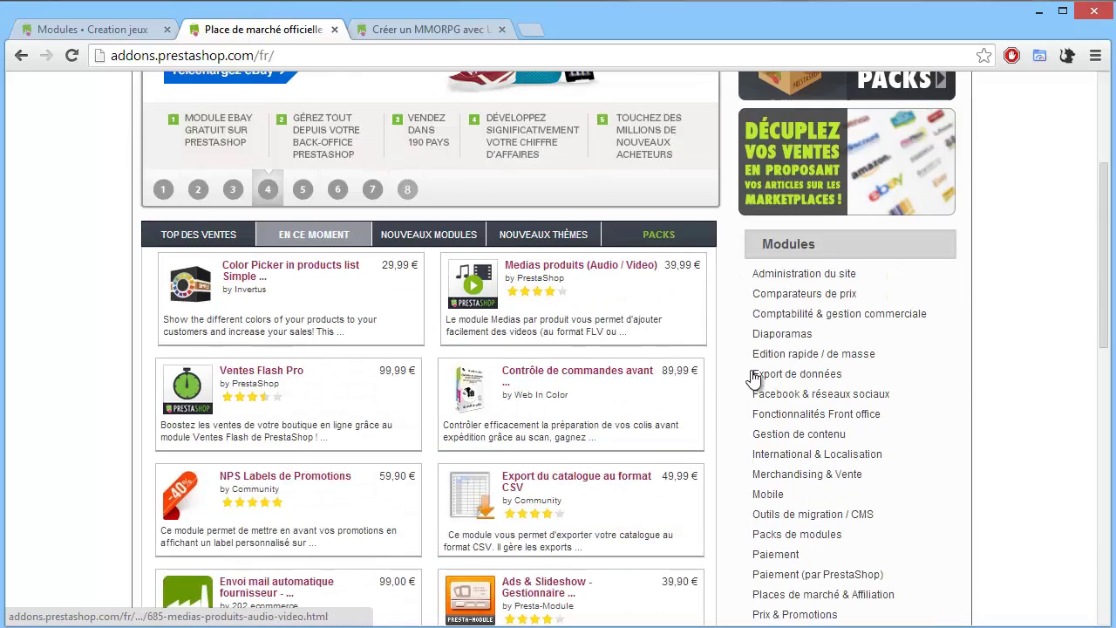
scroll(792, 282, "down", 1)
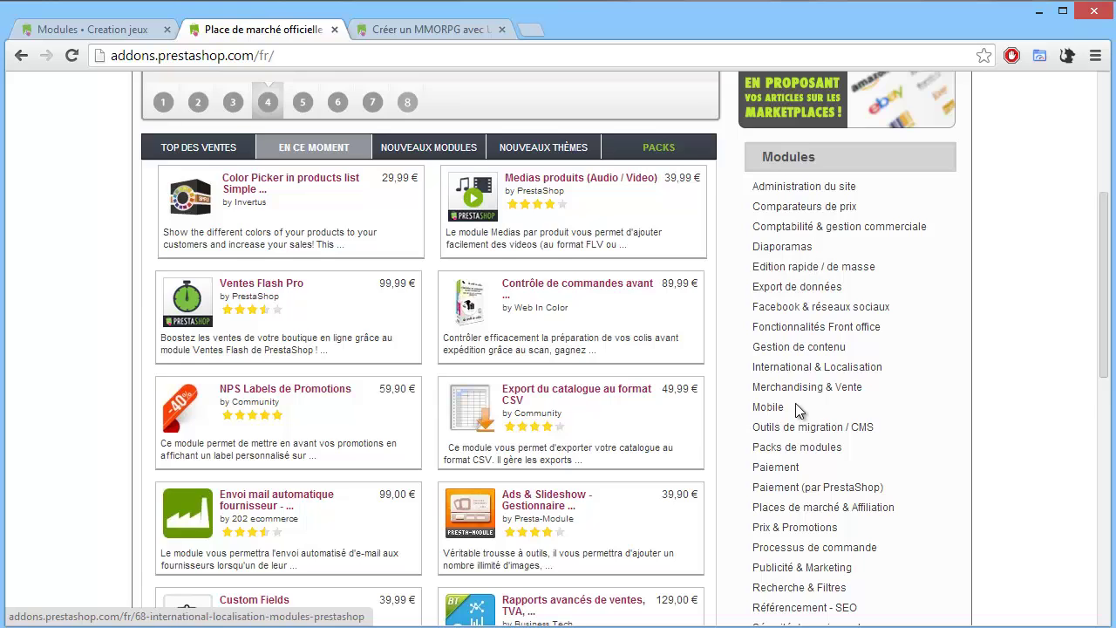
scroll(792, 453, "down", 1)
Display the marketplace's Top des ventes selection and browse its best-selling modules.
scroll(792, 460, "up", 4)
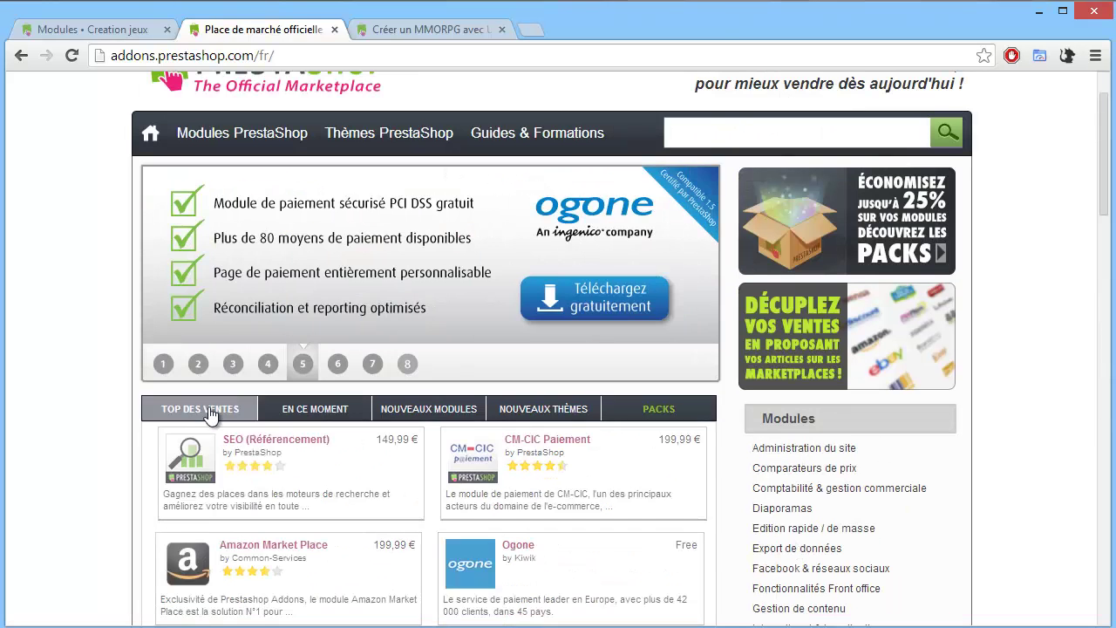
scroll(288, 398, "down", 1)
scroll(288, 398, "down", 2)
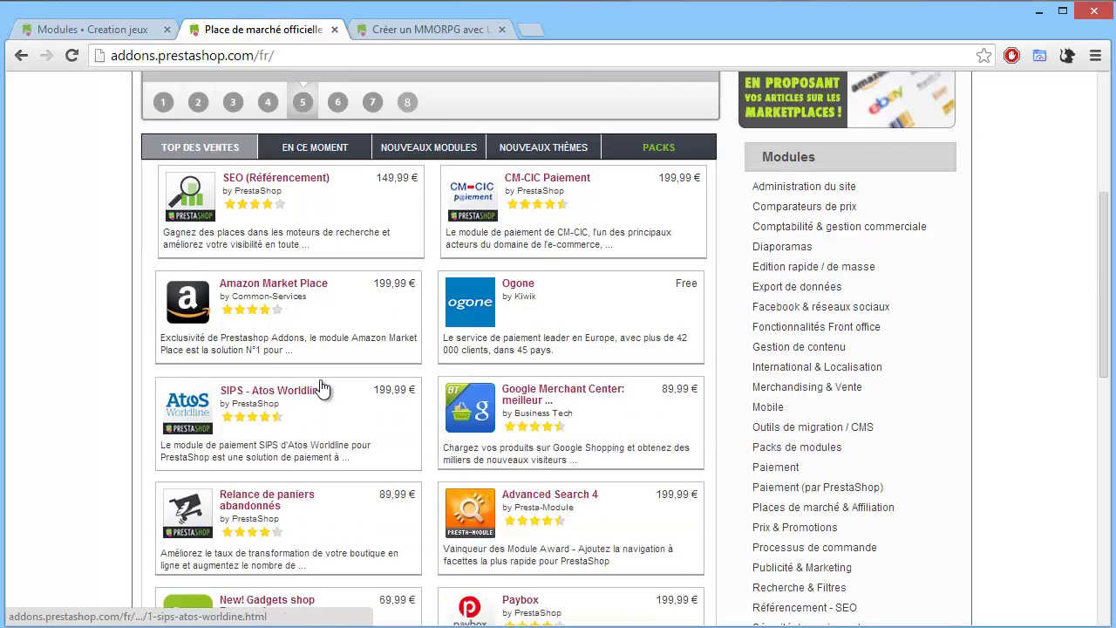
scroll(297, 377, "down", 5)
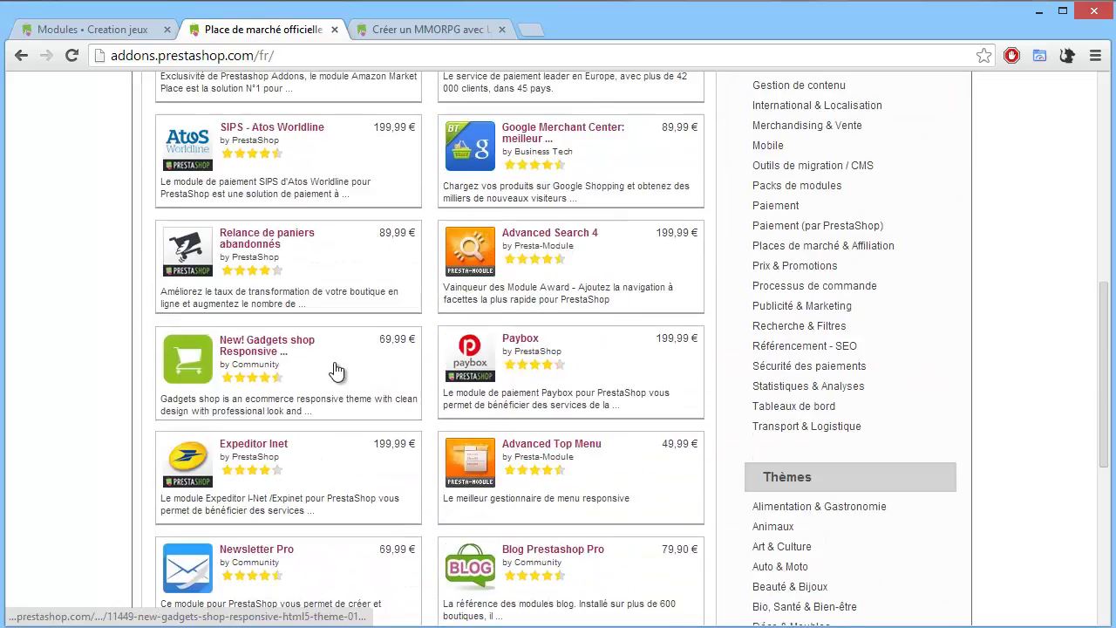
scroll(336, 369, "down", 1)
key("Home")
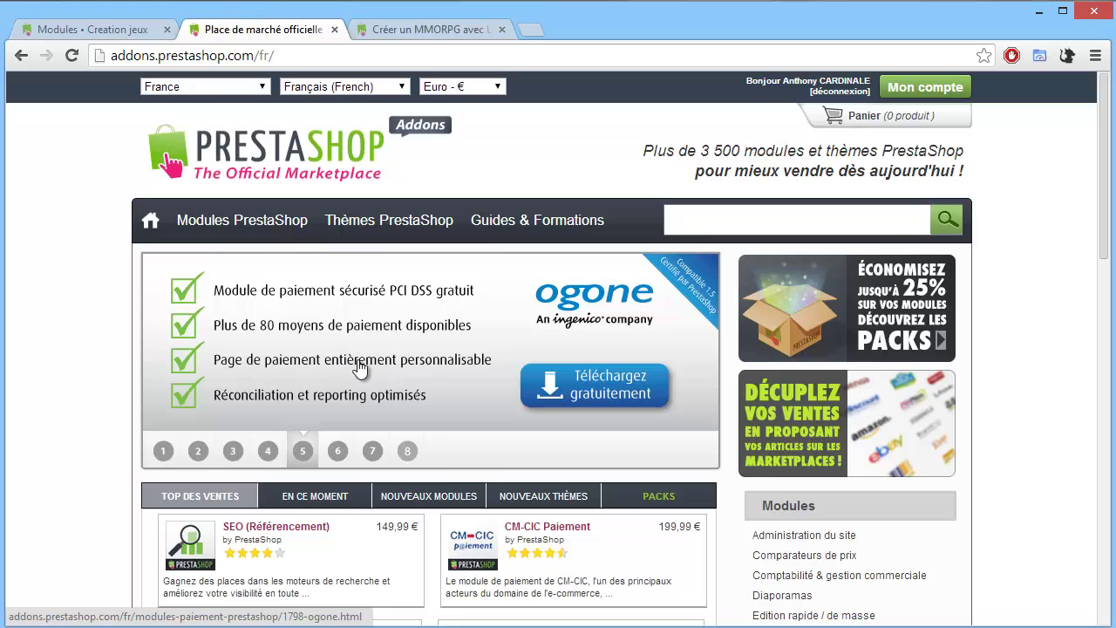
scroll(343, 363, "down", 1)
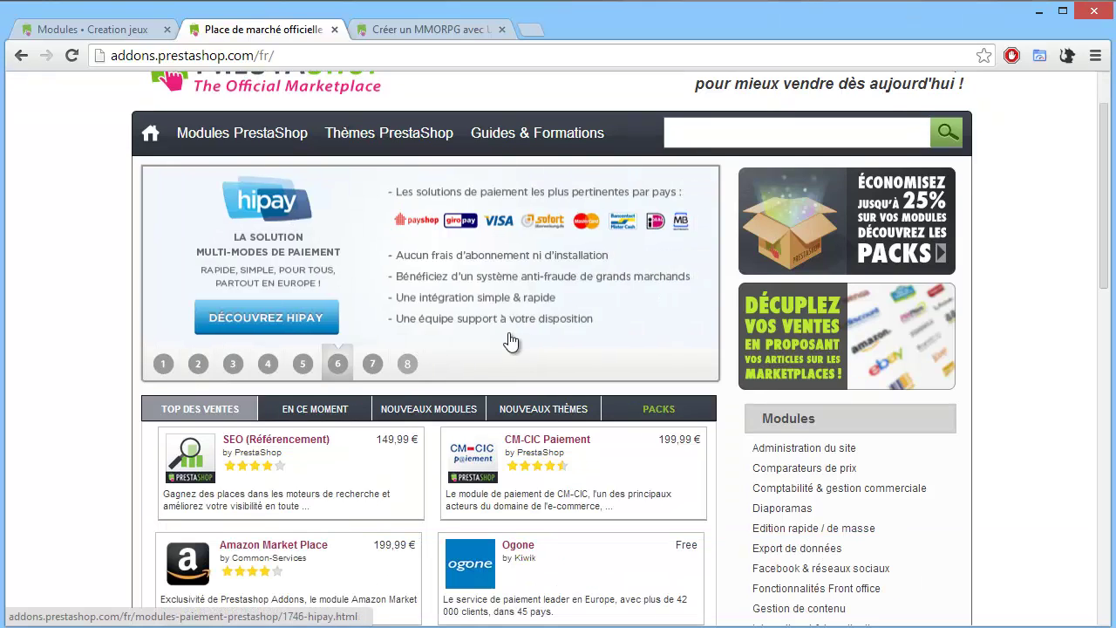
scroll(489, 340, "down", 1)
scroll(470, 342, "down", 5)
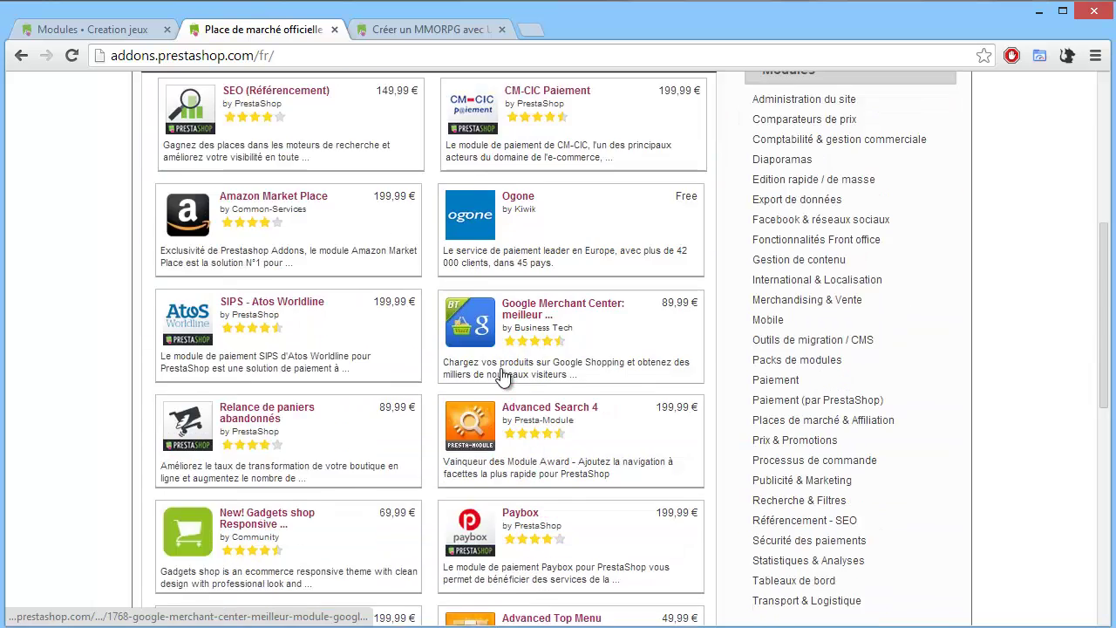
scroll(513, 376, "down", 3)
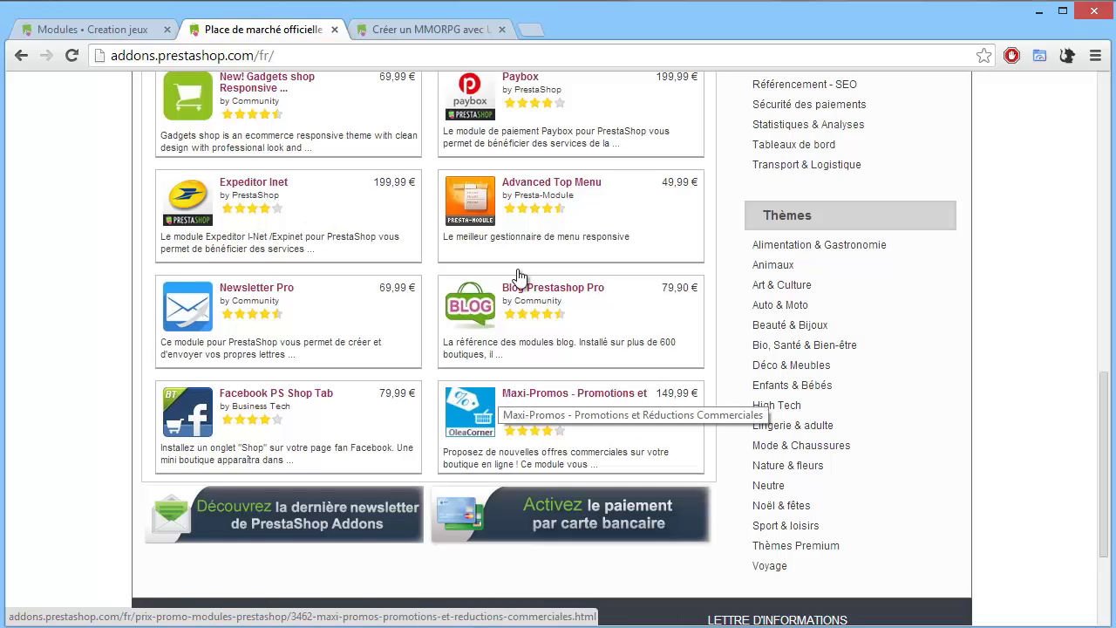
Close the marketplace page and open the home page of the Creation Jeux shop.
left_click(334, 30)
left_click(241, 32)
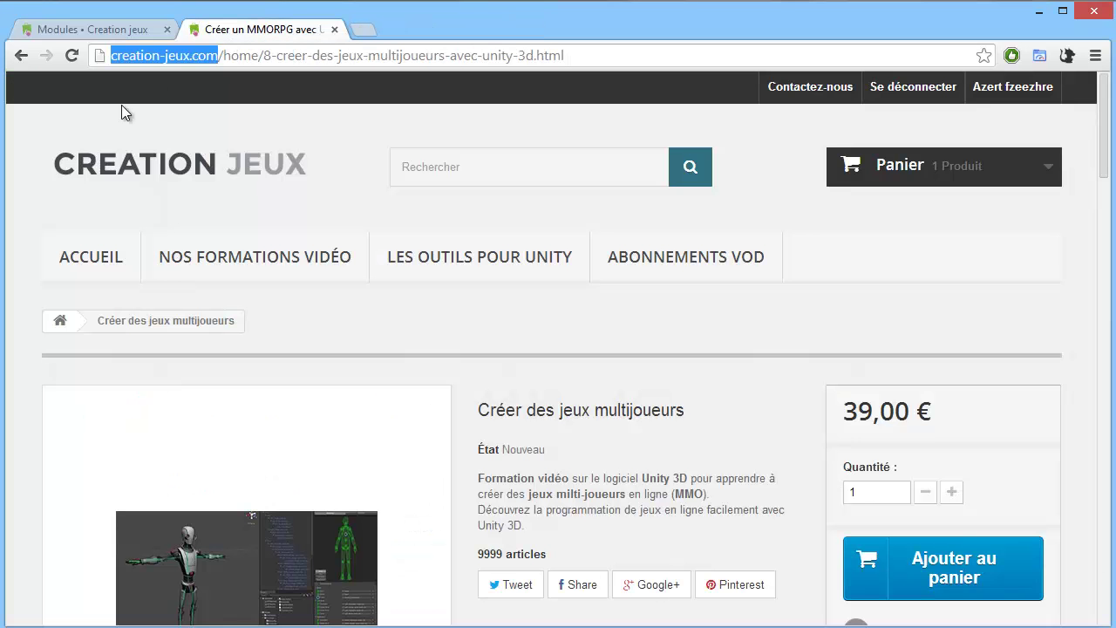
left_click(231, 173)
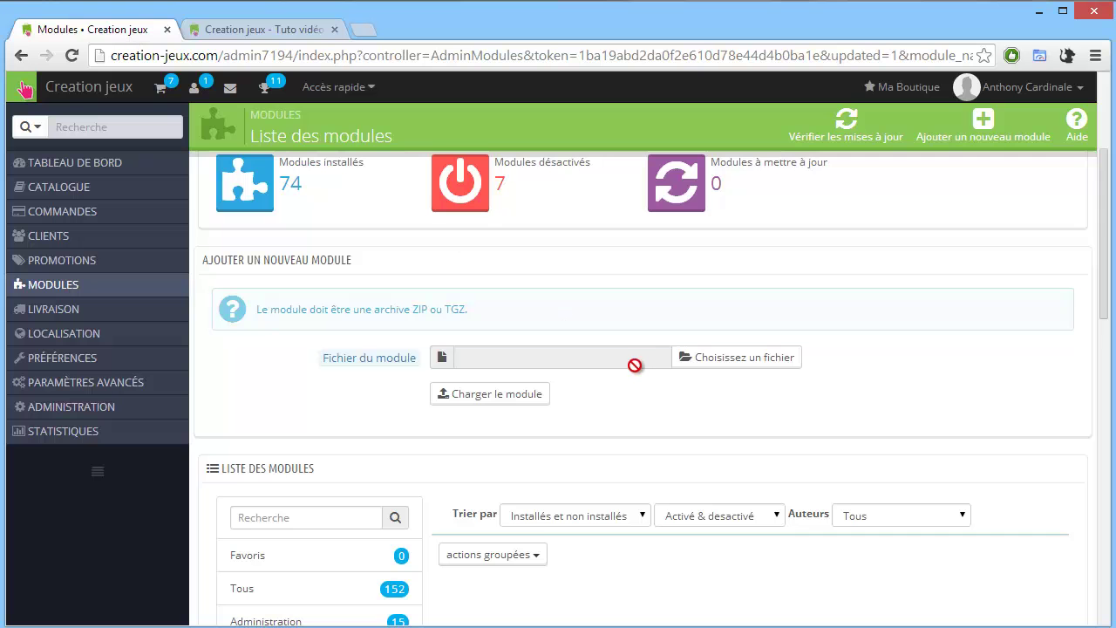
Return to the back office's module list and open the file selection for the new module's archive.
left_click(737, 357)
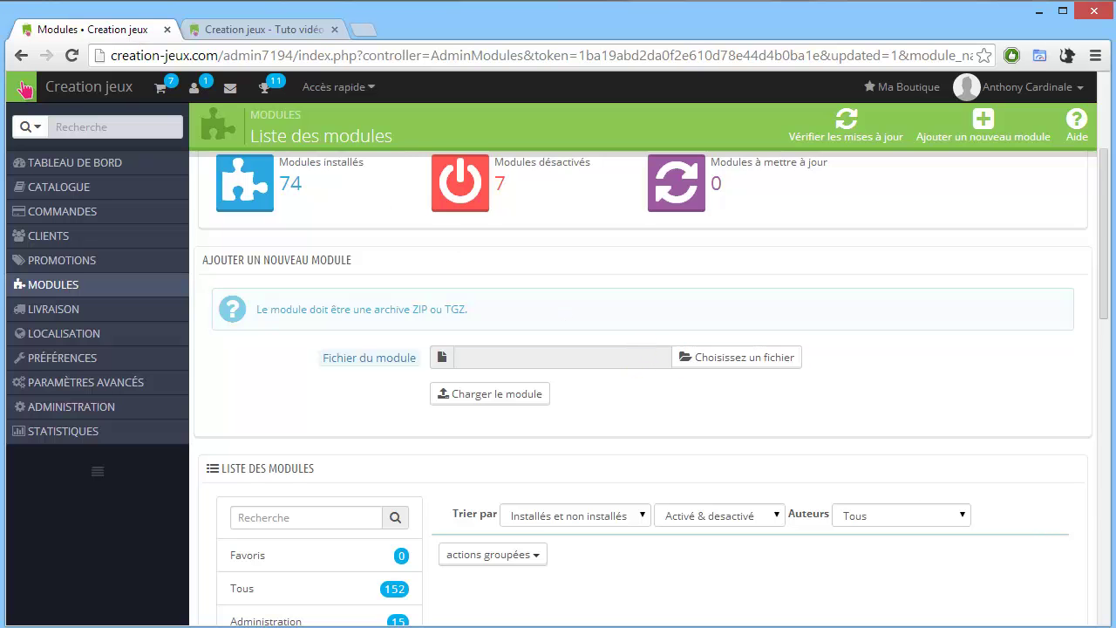